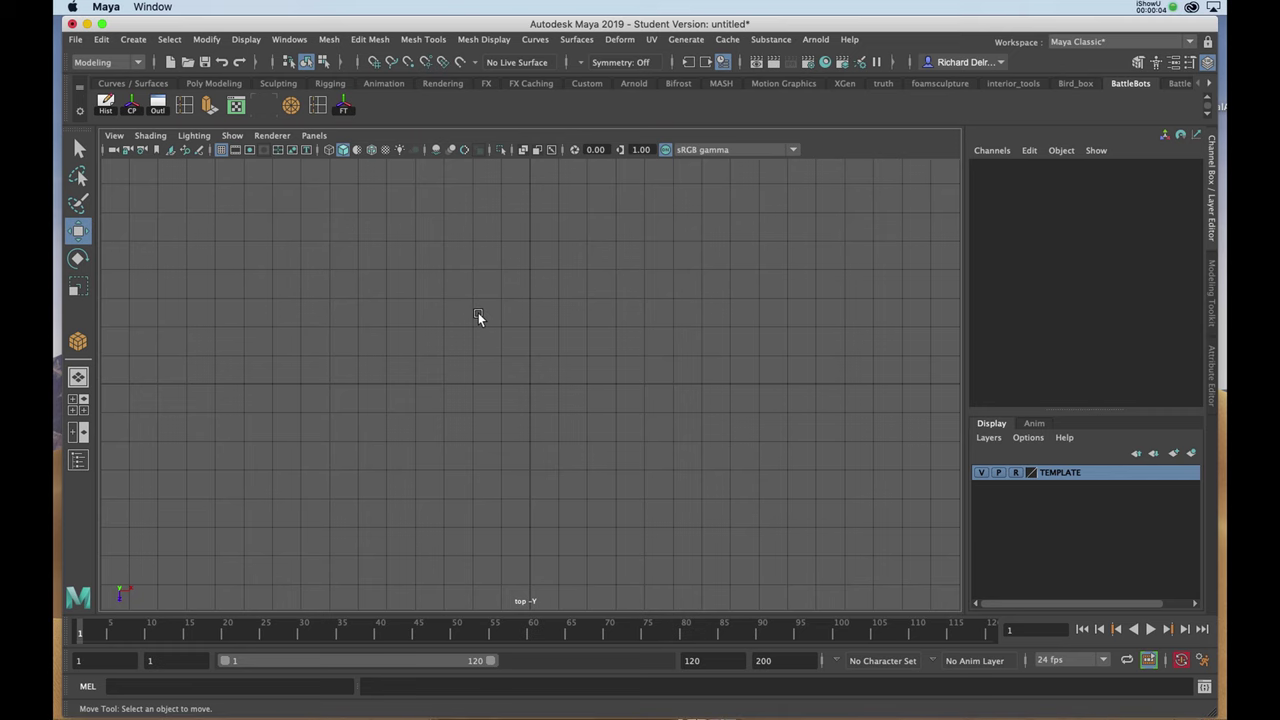
Step: Create a polygon cube in the top view, about 4.32 wide, 0.95 high and 0.57 deep
key("space")
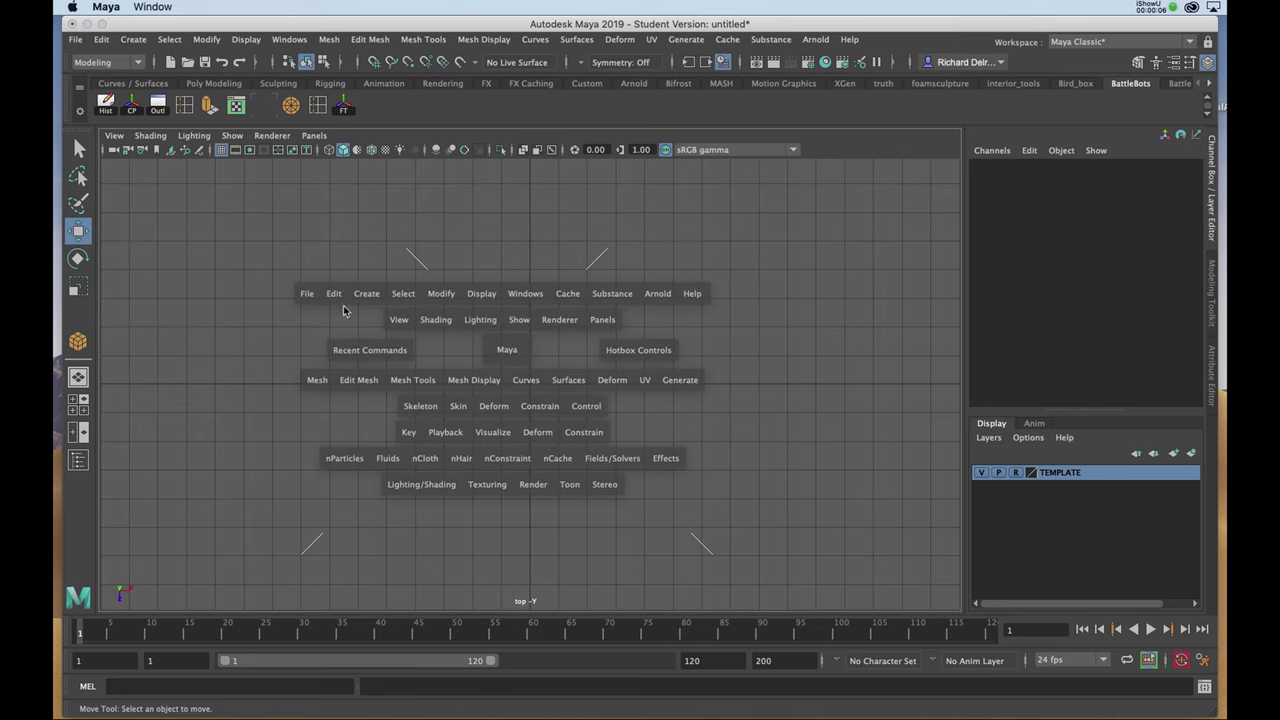
left_click_drag(351, 302, 586, 374)
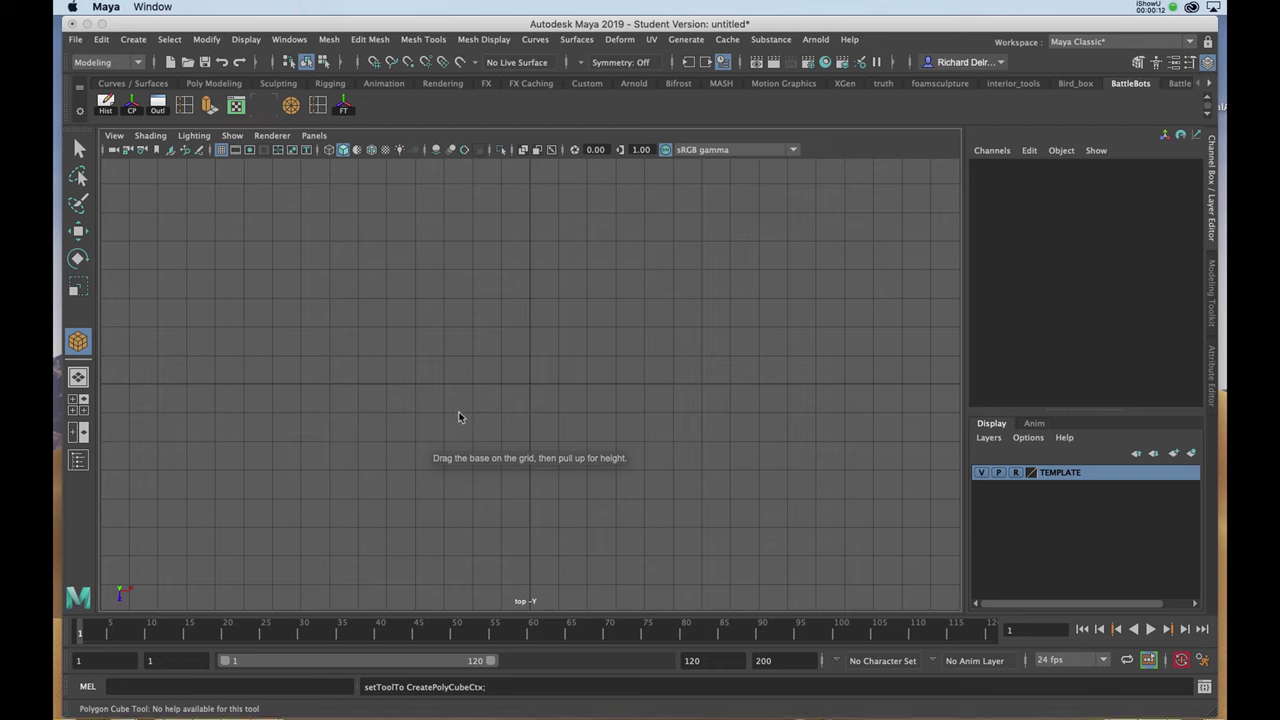
left_click_drag(457, 411, 580, 431)
key("space")
left_click_drag(747, 267, 751, 263)
key("f")
key("space")
mouse_move(632, 333)
left_mouse_down("alt")
mouse_move(623, 366)
mouse_move(580, 371)
mouse_move(514, 428)
left_mouse_up("alt")
key("space")
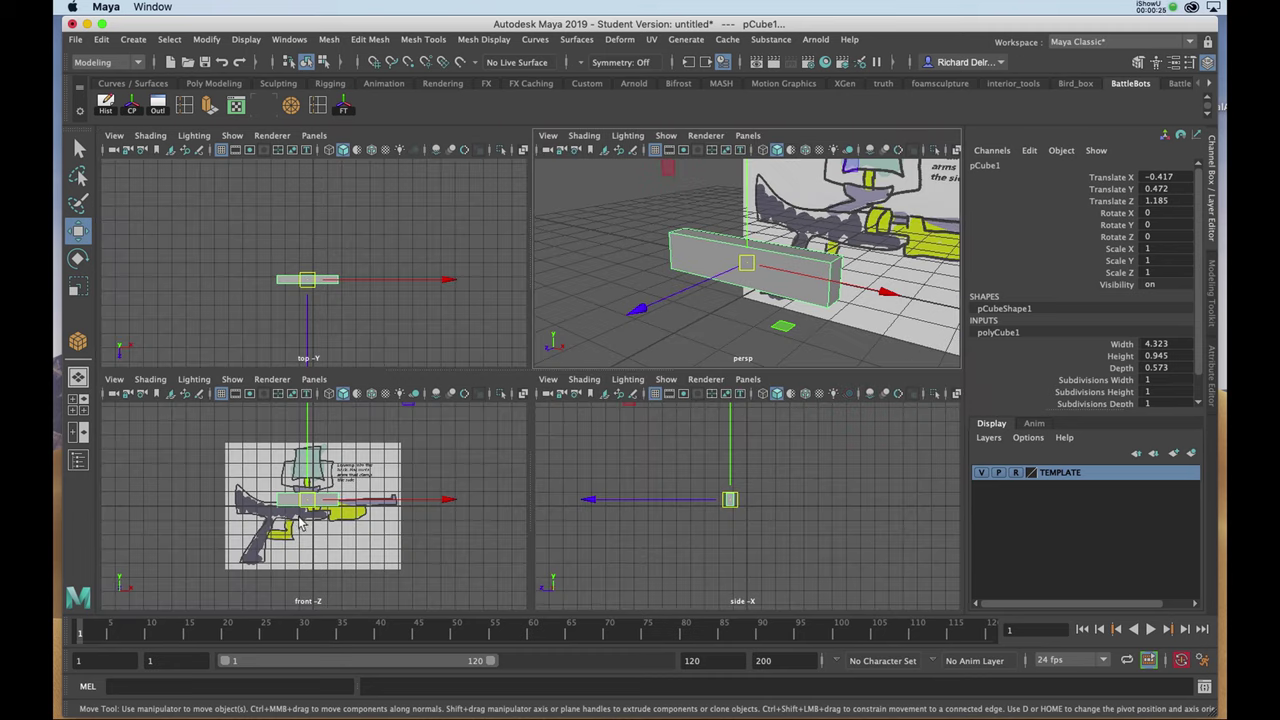
Step: Lower the box over the rifle body in the front view to about Translate Y -0.247 and enable X-ray display
key("space")
scroll(380, 454, "up", 5)
left_click_drag(515, 318, 516, 353)
scroll(455, 490, "up", 4)
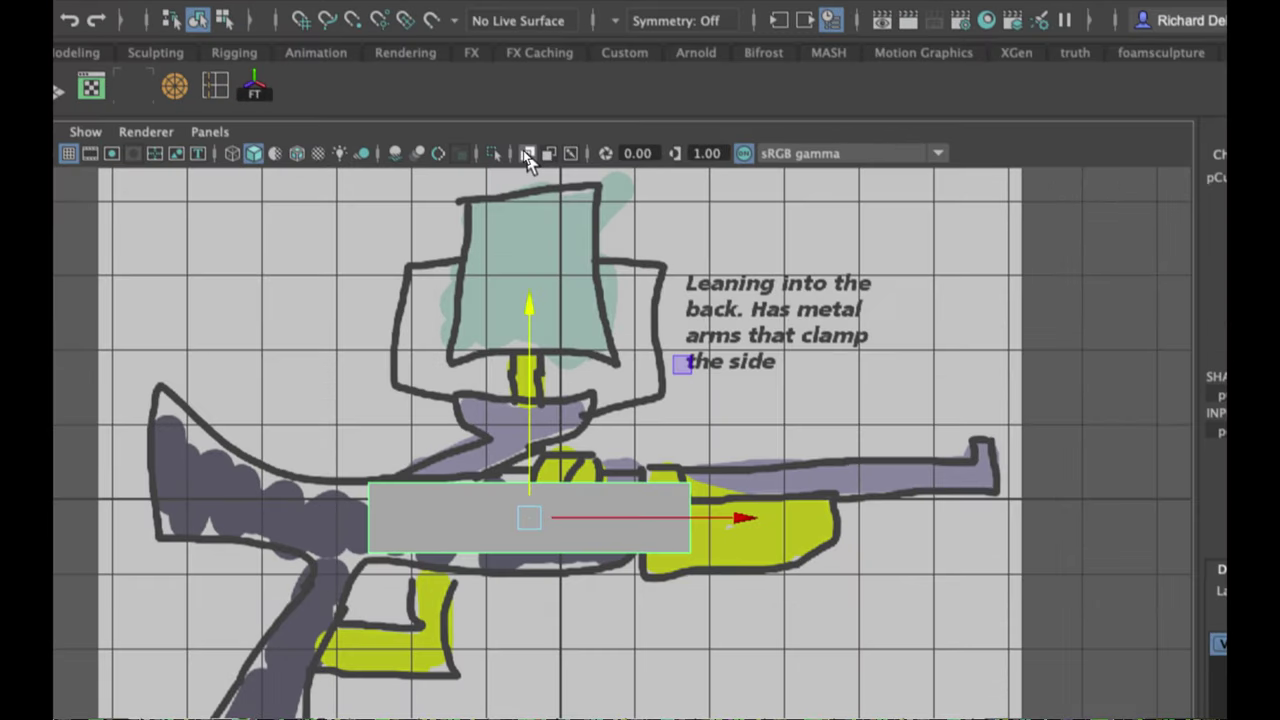
left_click(527, 160)
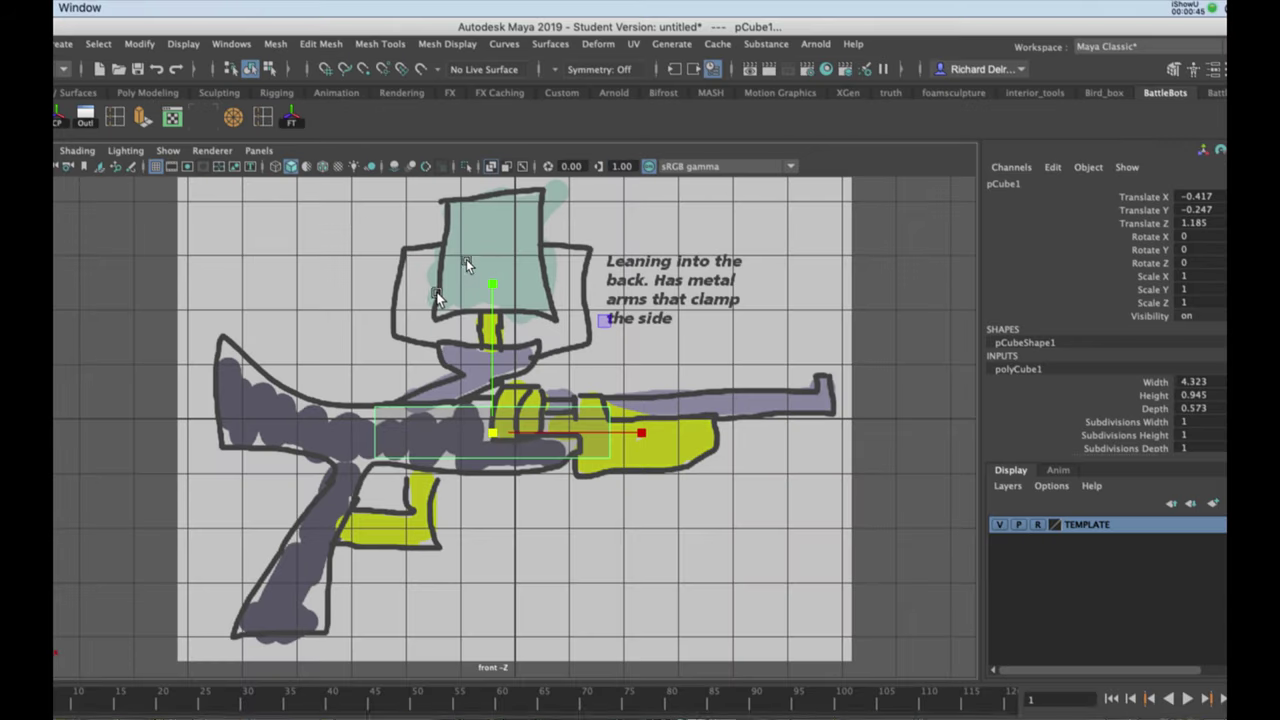
Step: Scale the box to 1.25 in Y and reposition it at about X -0.386, Y -0.338 over the rifle body
key("r")
left_click_drag(492, 284, 494, 247)
key("w")
left_click_drag(488, 423, 500, 435)
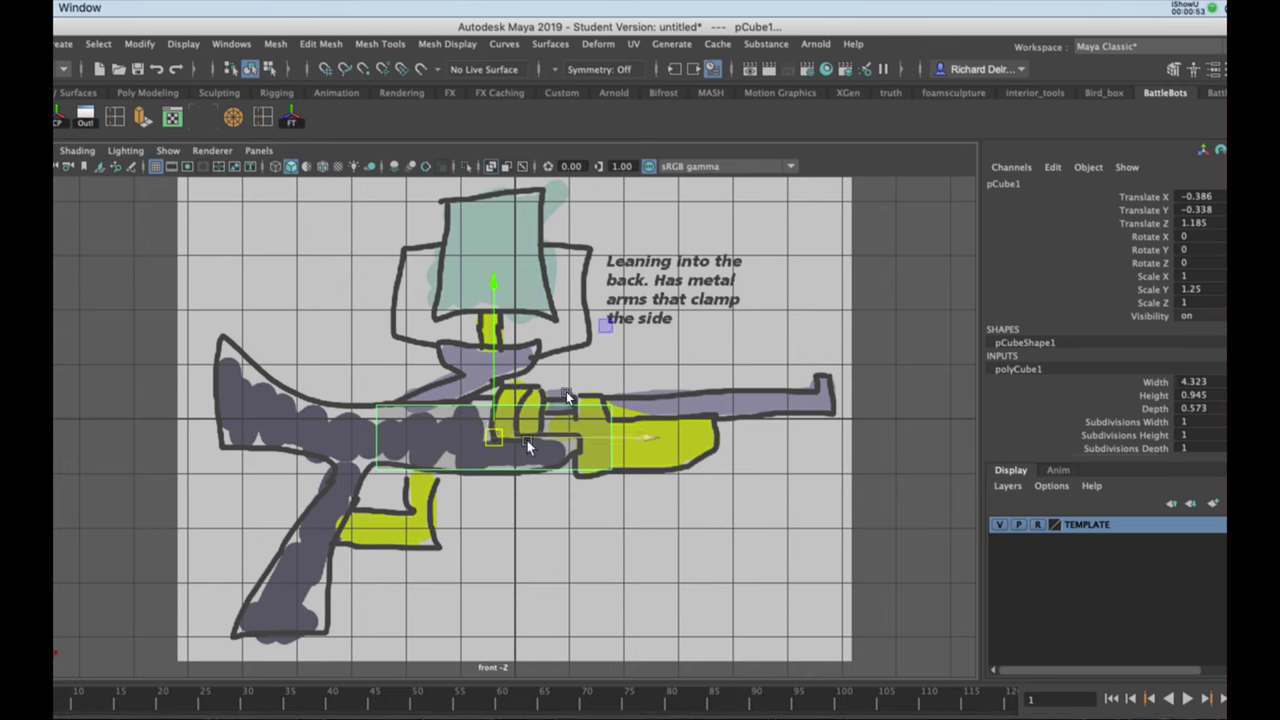
Step: Stretch the box by moving its two ends' vertices along X to the front of the yellow fore-end and the start of the stock
right_click_drag(580, 424, 524, 424)
left_click_drag(633, 388, 601, 477)
left_click_drag(668, 450, 772, 440)
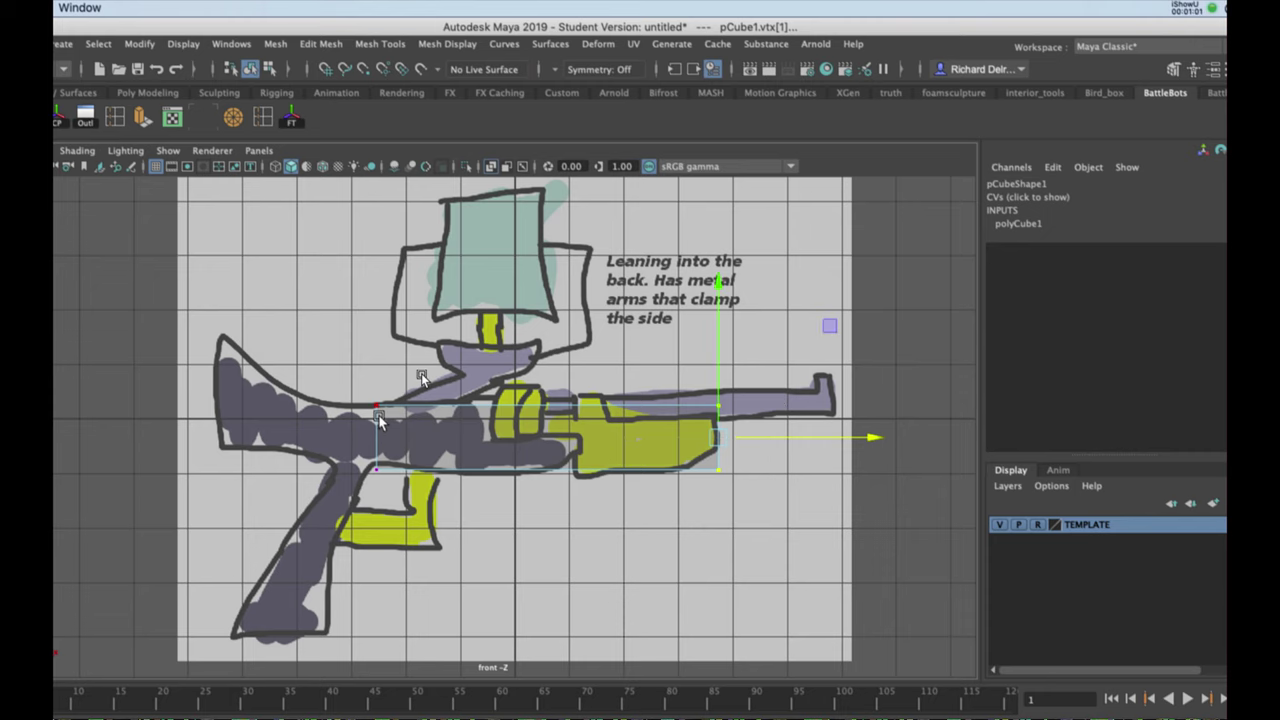
left_click_drag(360, 396, 390, 437)
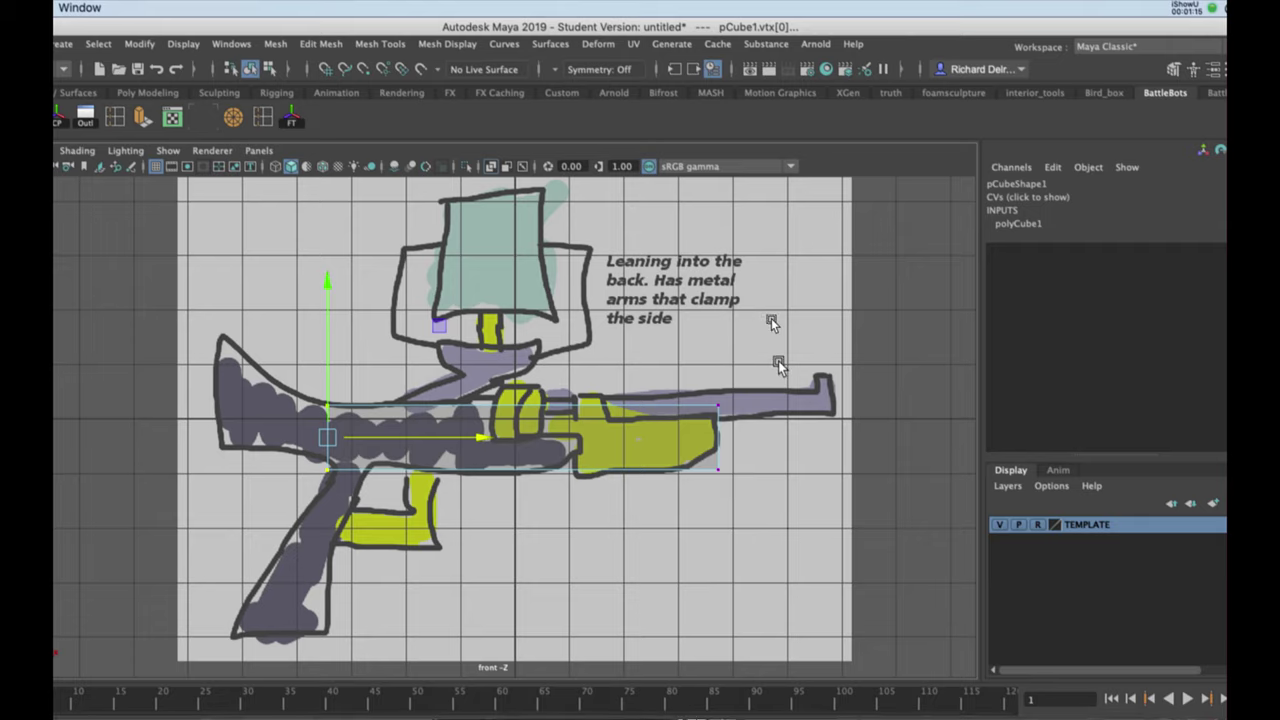
Step: Select the box's stock-side end face in the perspective view and apply Extrude to it
key("space")
key("space")
left_click_drag(589, 282, 688, 316, "alt")
right_click_drag(712, 436, 785, 414)
left_click_drag(638, 428, 563, 332, "alt")
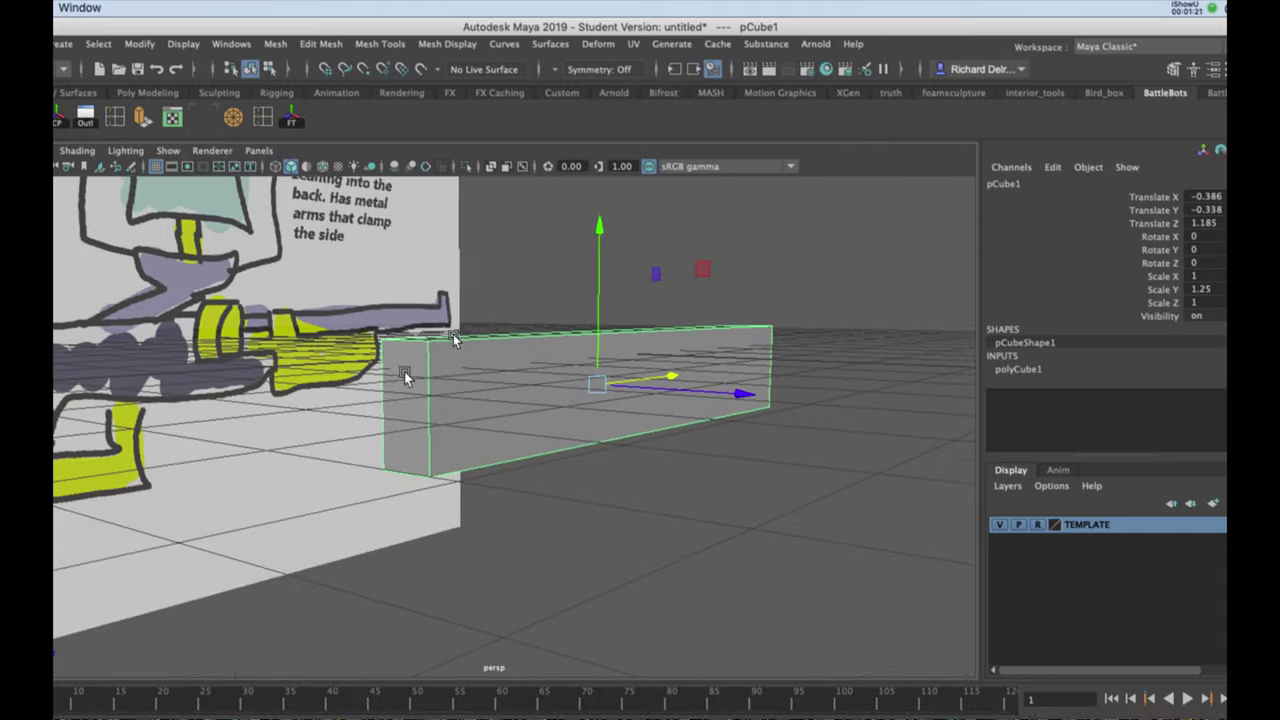
right_click_drag(418, 377, 453, 348)
right_click_drag(407, 427, 405, 422)
left_click(402, 401)
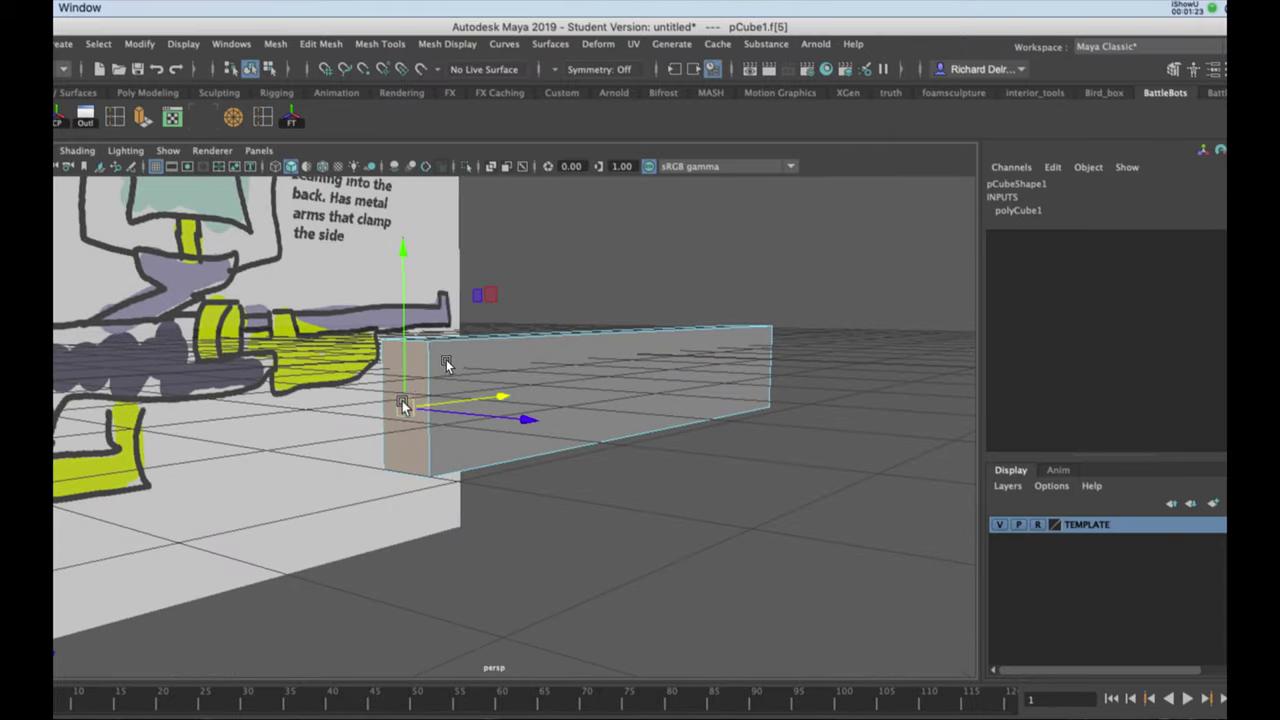
scroll(371, 400, "up", 2)
left_click_drag(371, 400, 283, 468, "alt")
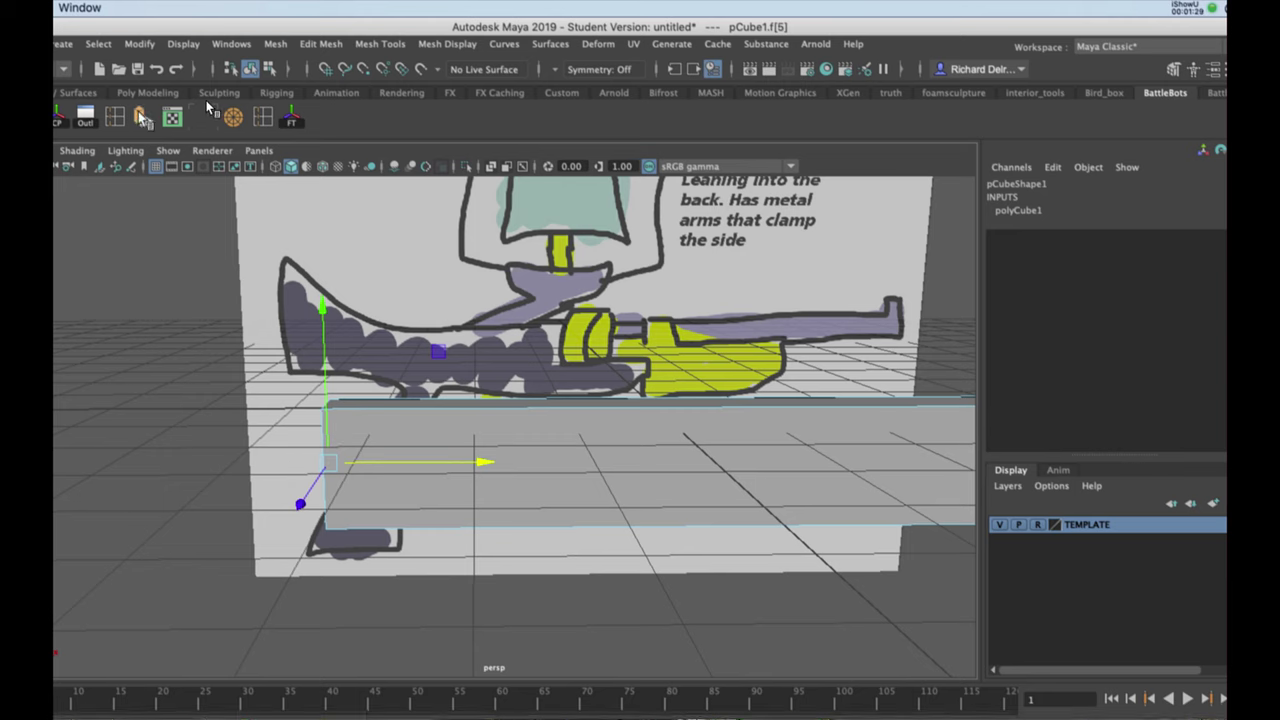
key("ctrl+e")
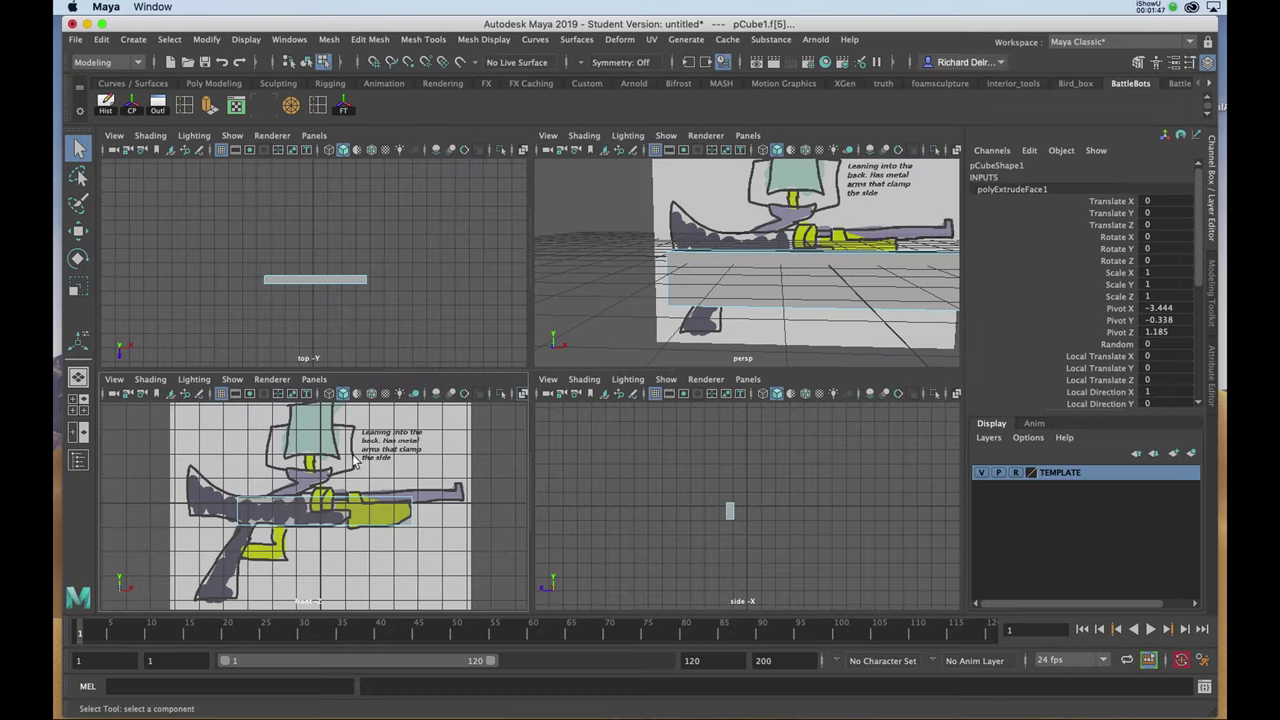
Step: Extrude the end face to the stock's butt with Local Translate Z 2.02 and Y 0.775, scaling it taller to fit the sketch
key("space")
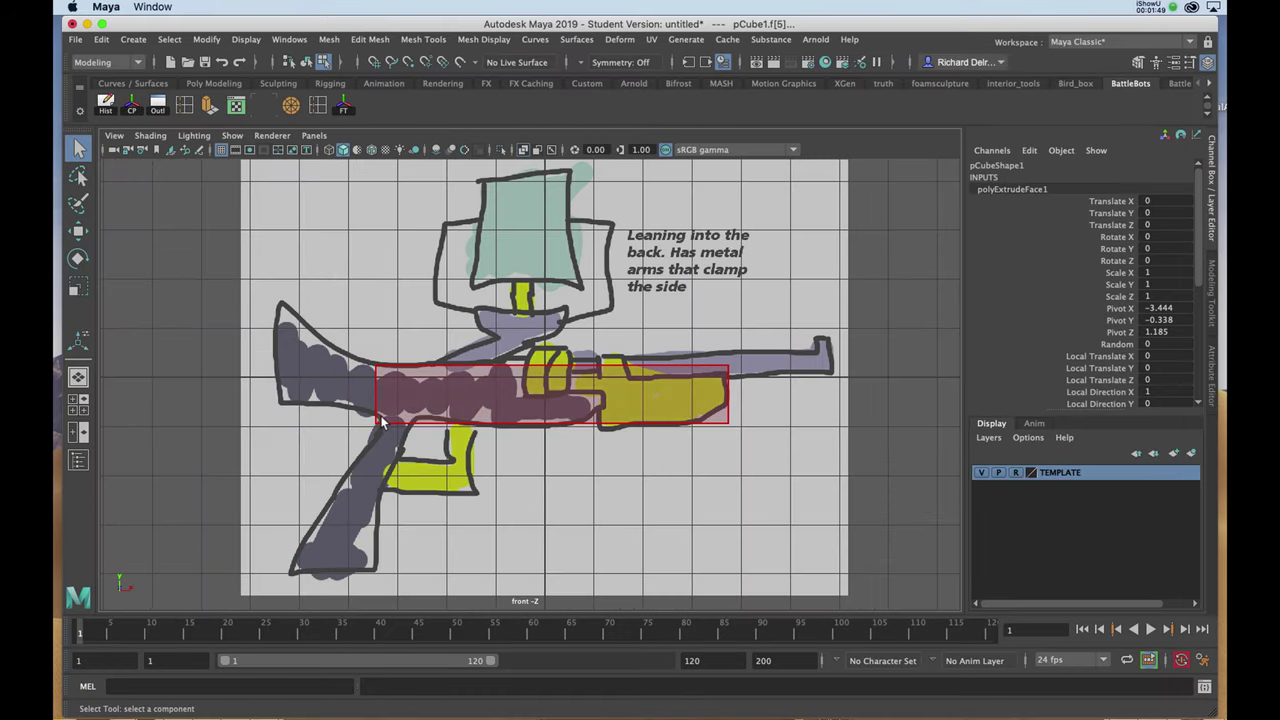
key("ctrl+e")
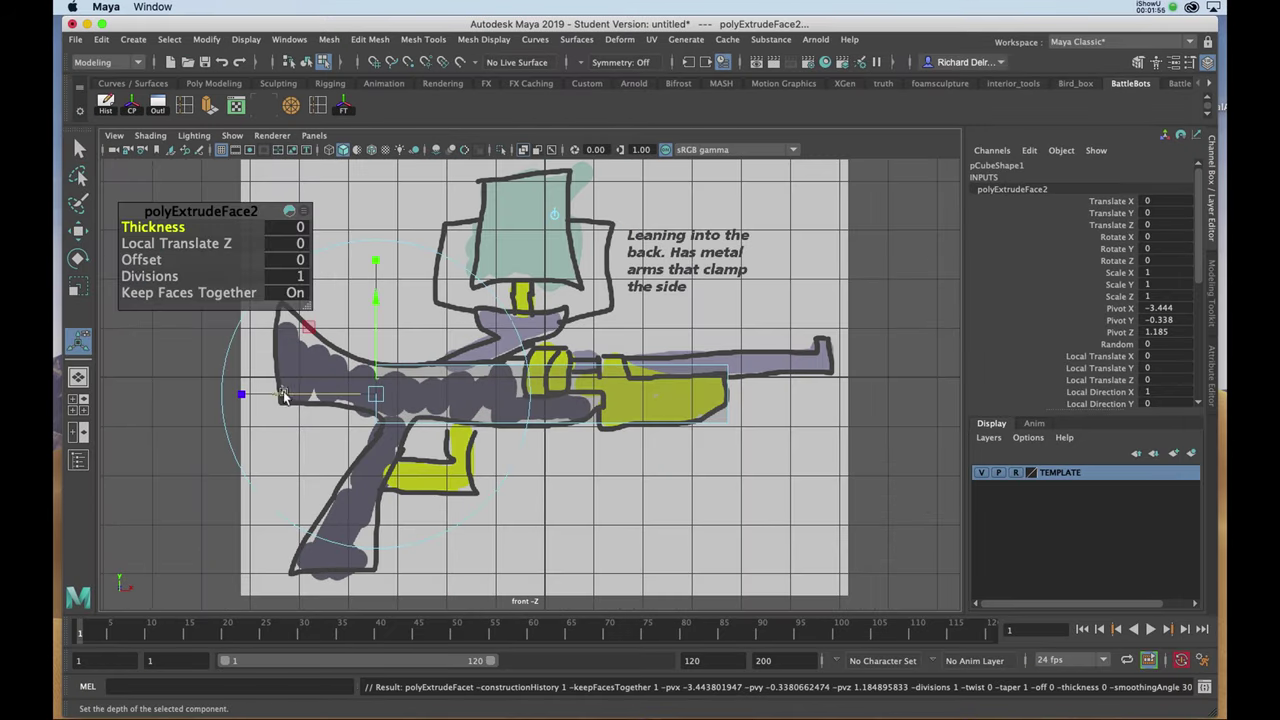
left_click_drag(281, 394, 183, 395)
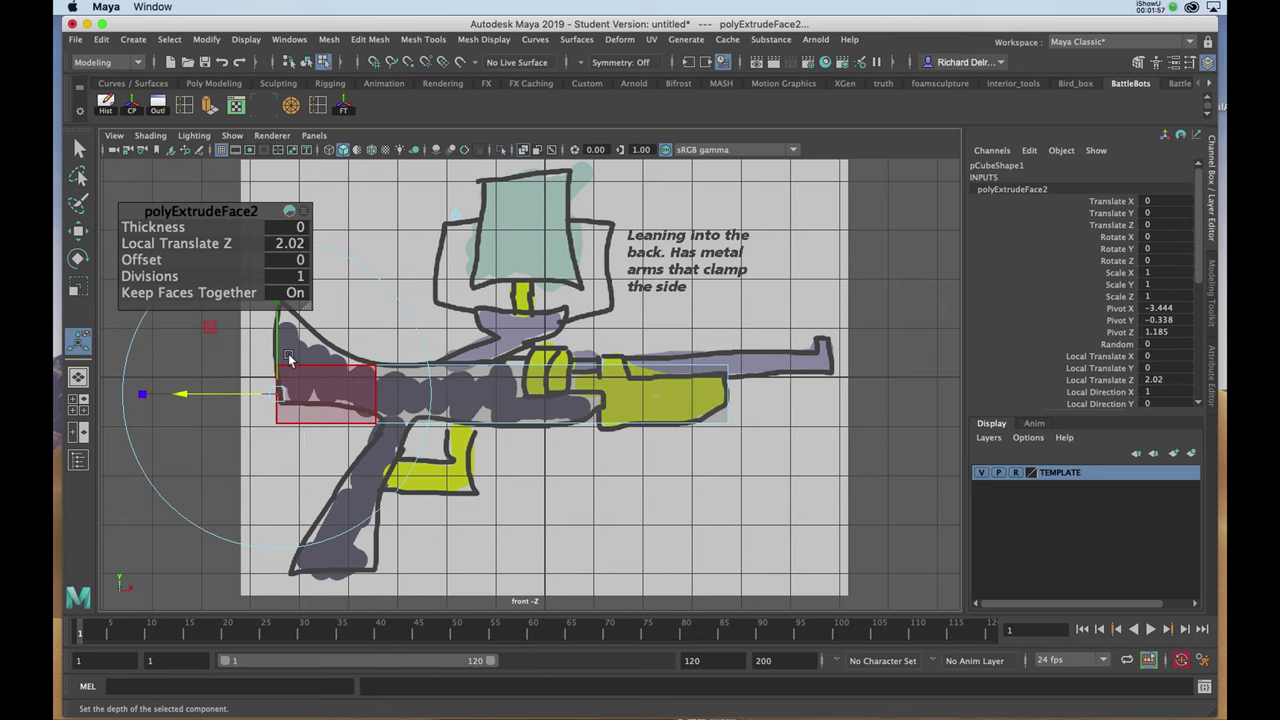
left_click_drag(244, 209, 770, 213)
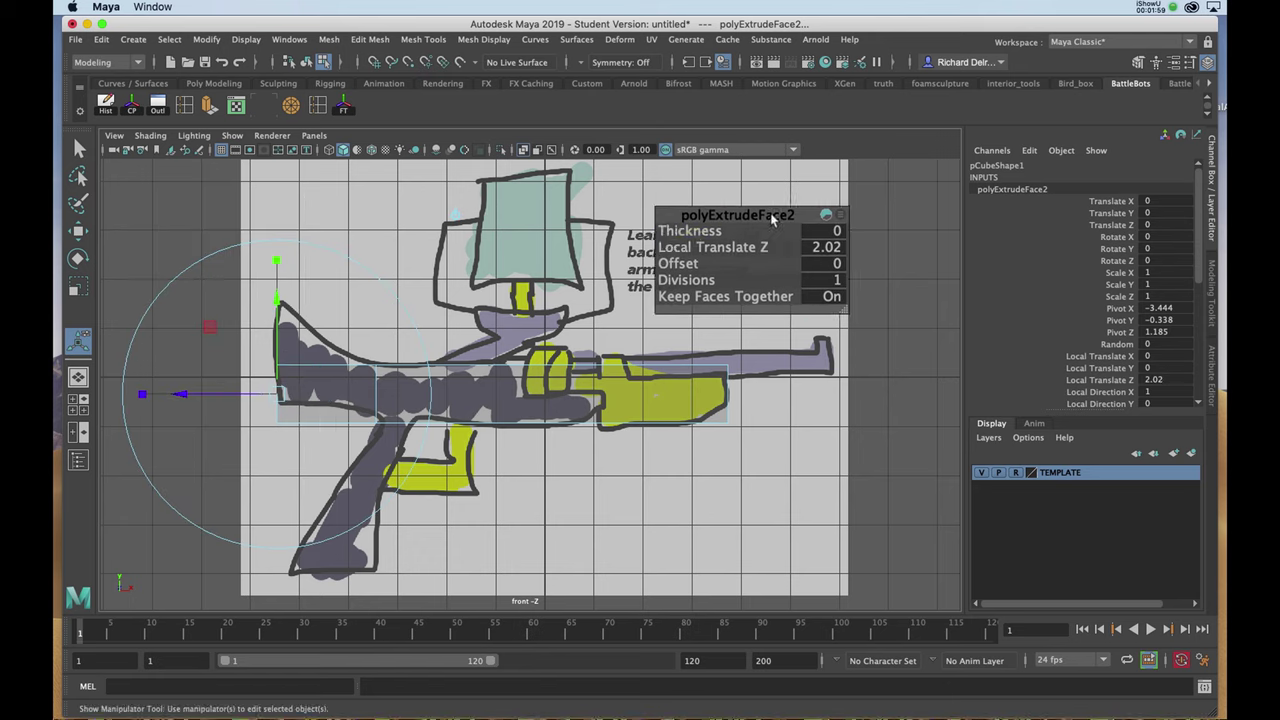
left_click_drag(278, 332, 288, 162)
left_click_drag(277, 275, 277, 257)
Step: Preview the extruded body and stock in smooth display in the perspective view, and return to the unsmoothed display
key("space")
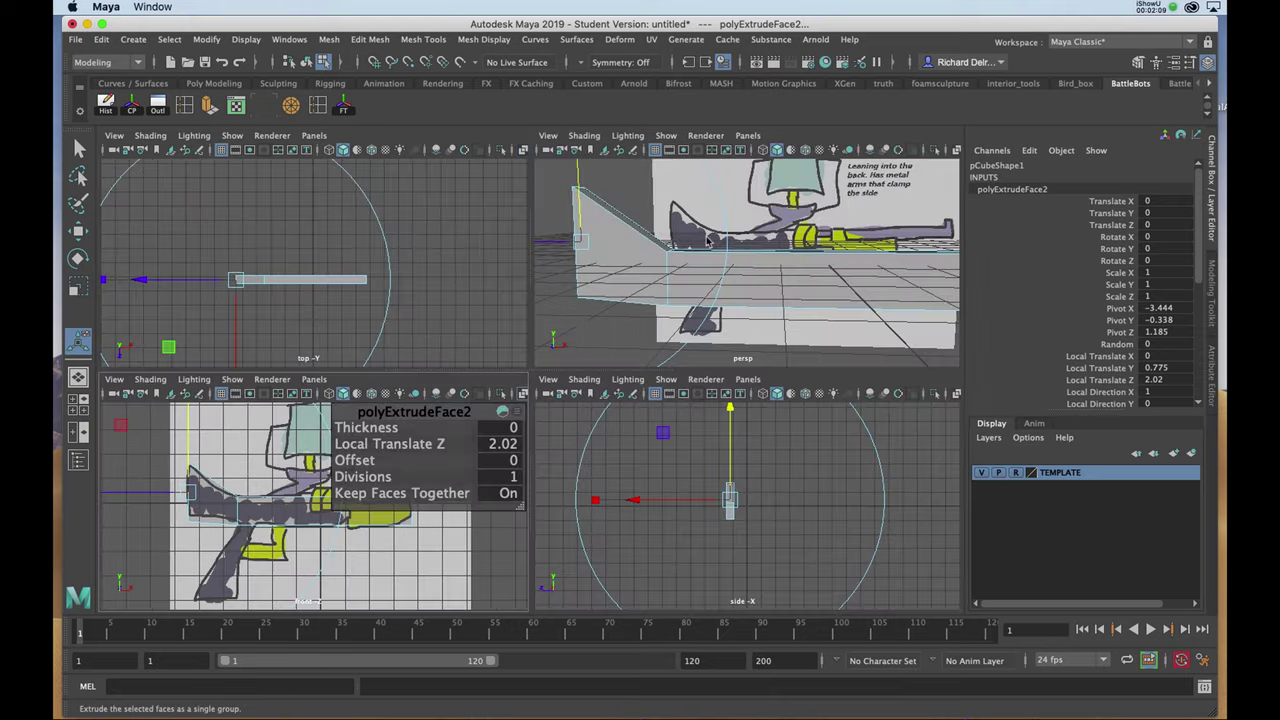
key("space")
left_click_drag(706, 241, 600, 314, "alt")
key("3")
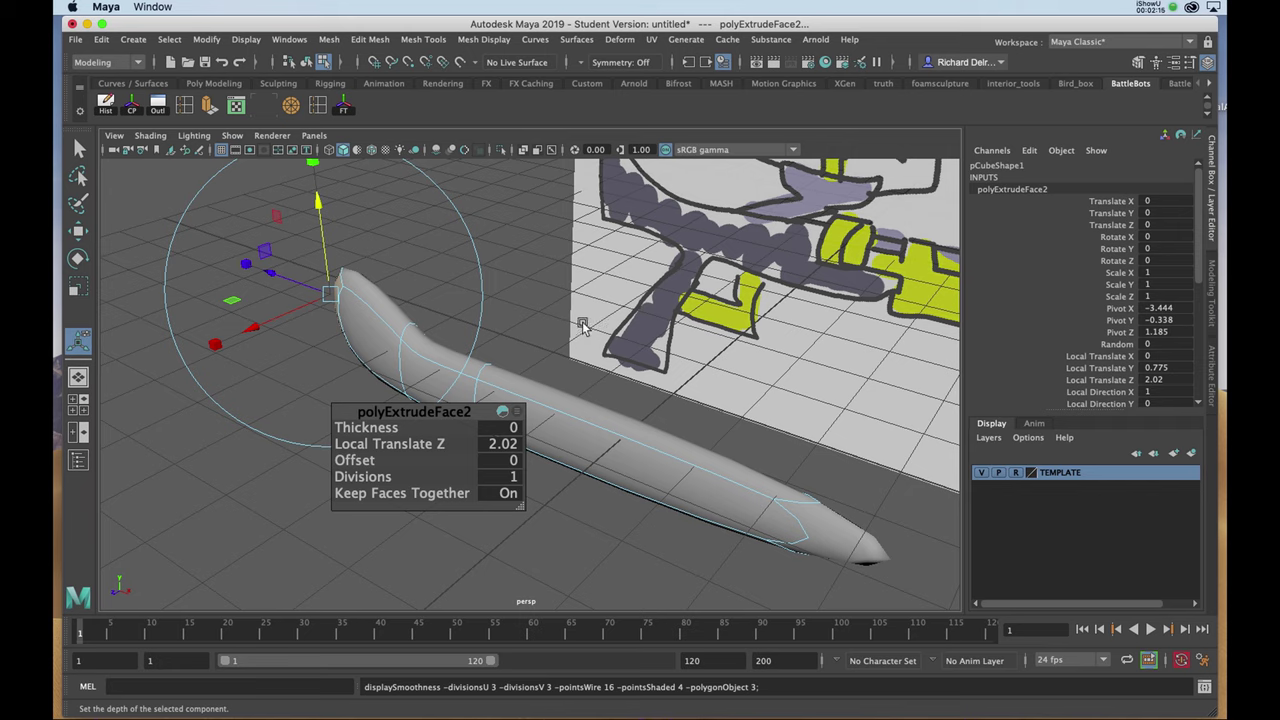
key("1")
left_click_drag(589, 326, 604, 381, "alt")
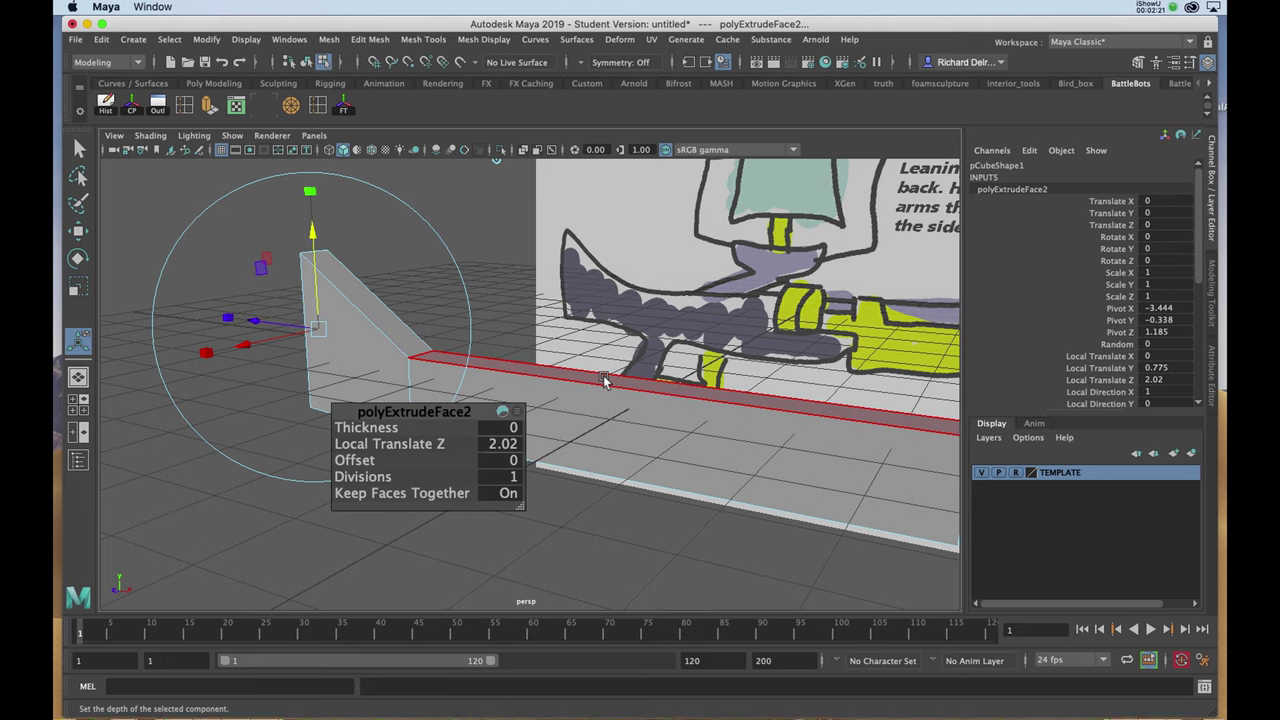
Step: Select the top faces of the body and the sloped stock and lower them slightly in the front view
left_click(604, 381)
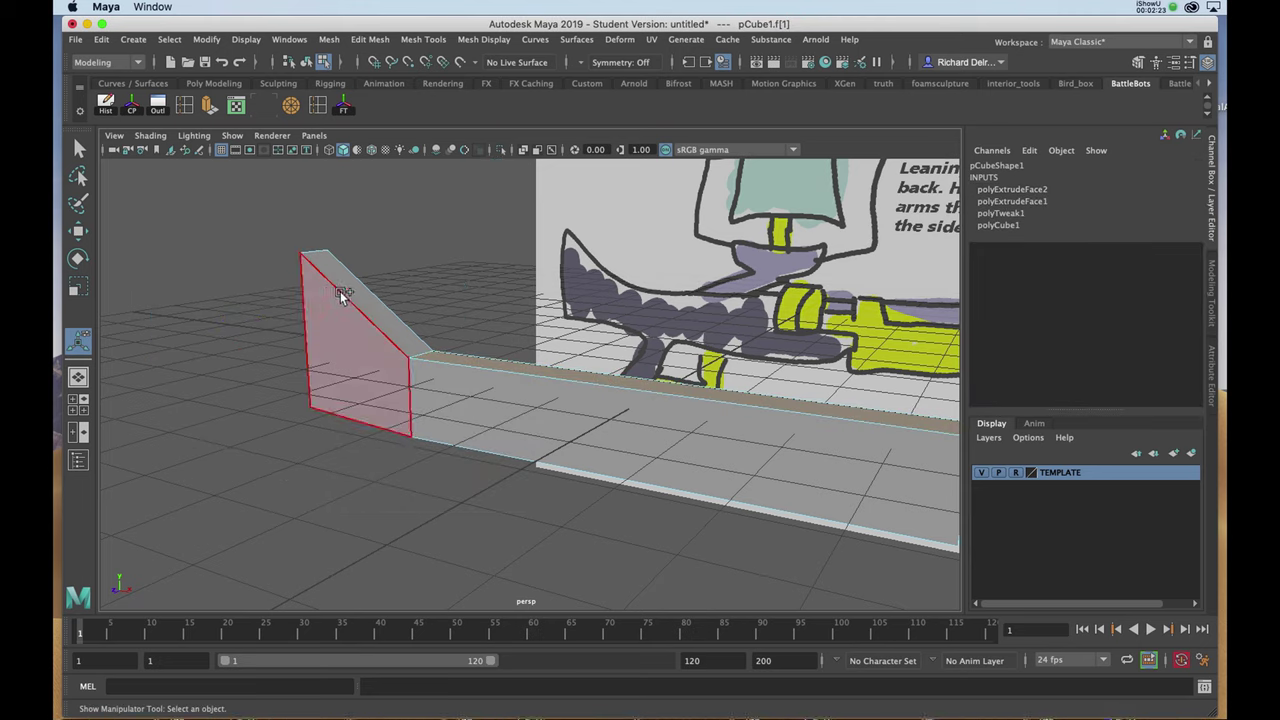
left_click_drag(351, 287, 528, 384, "alt")
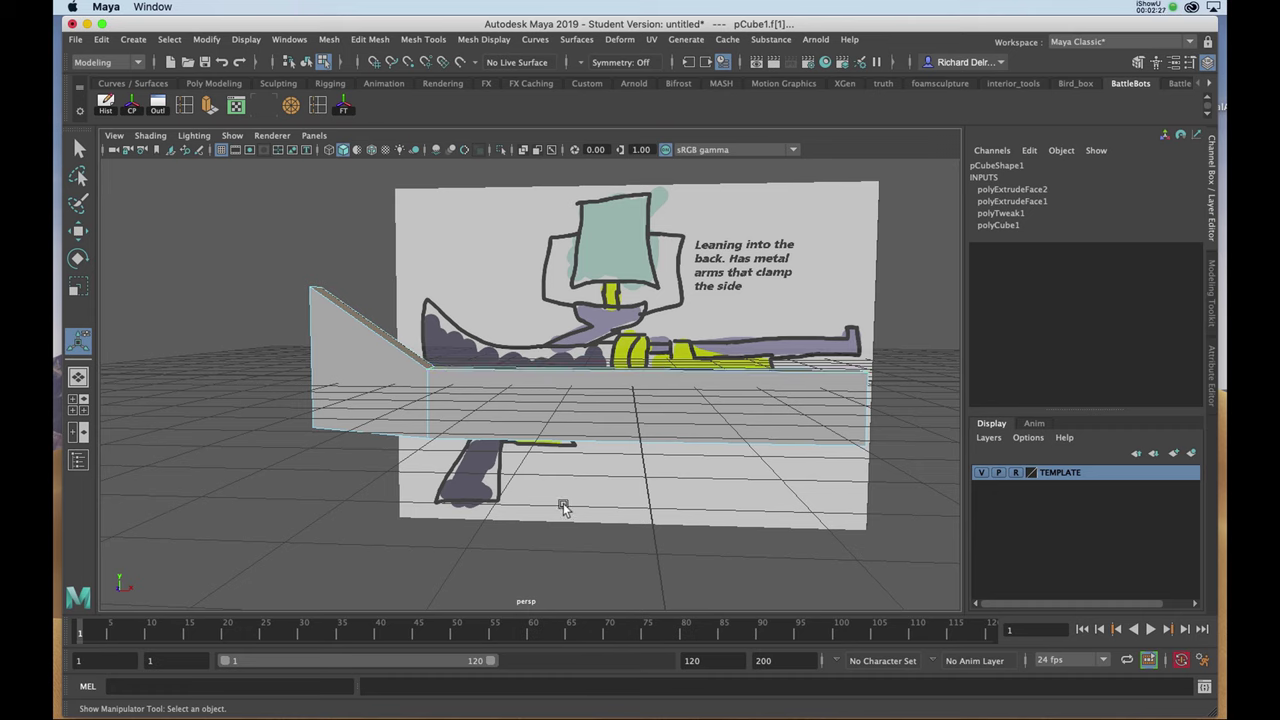
key("space")
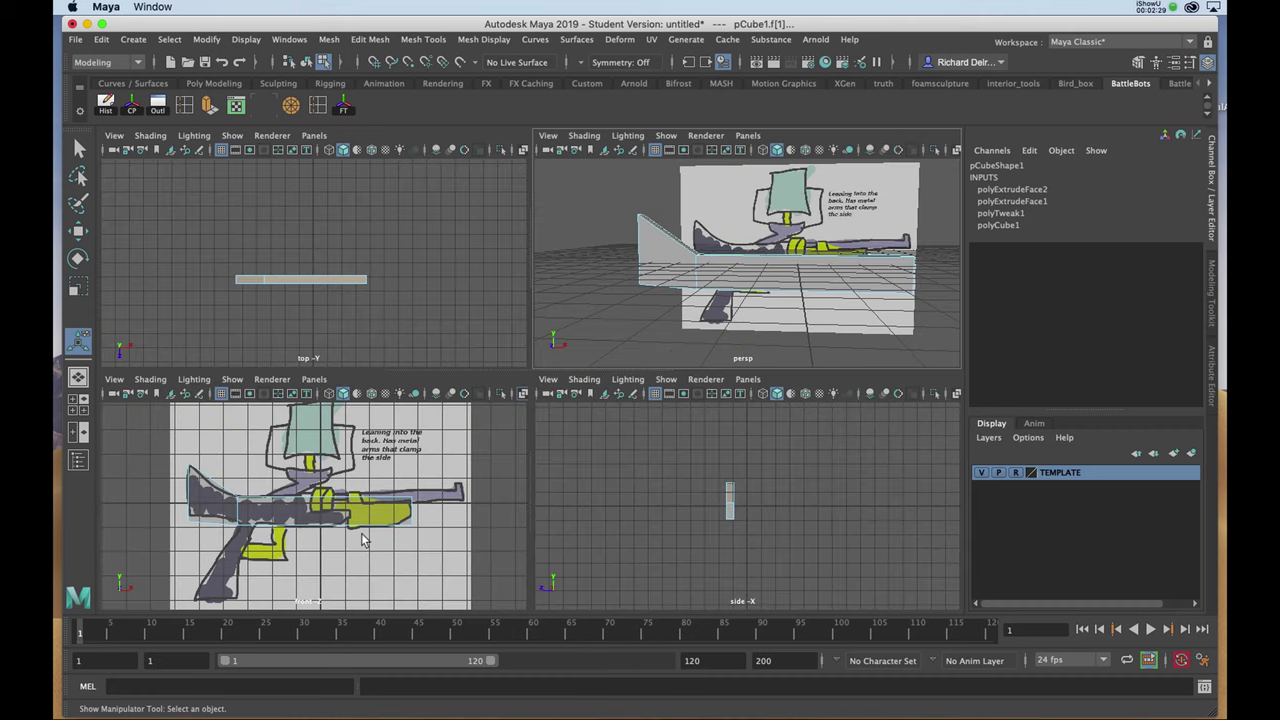
key("space")
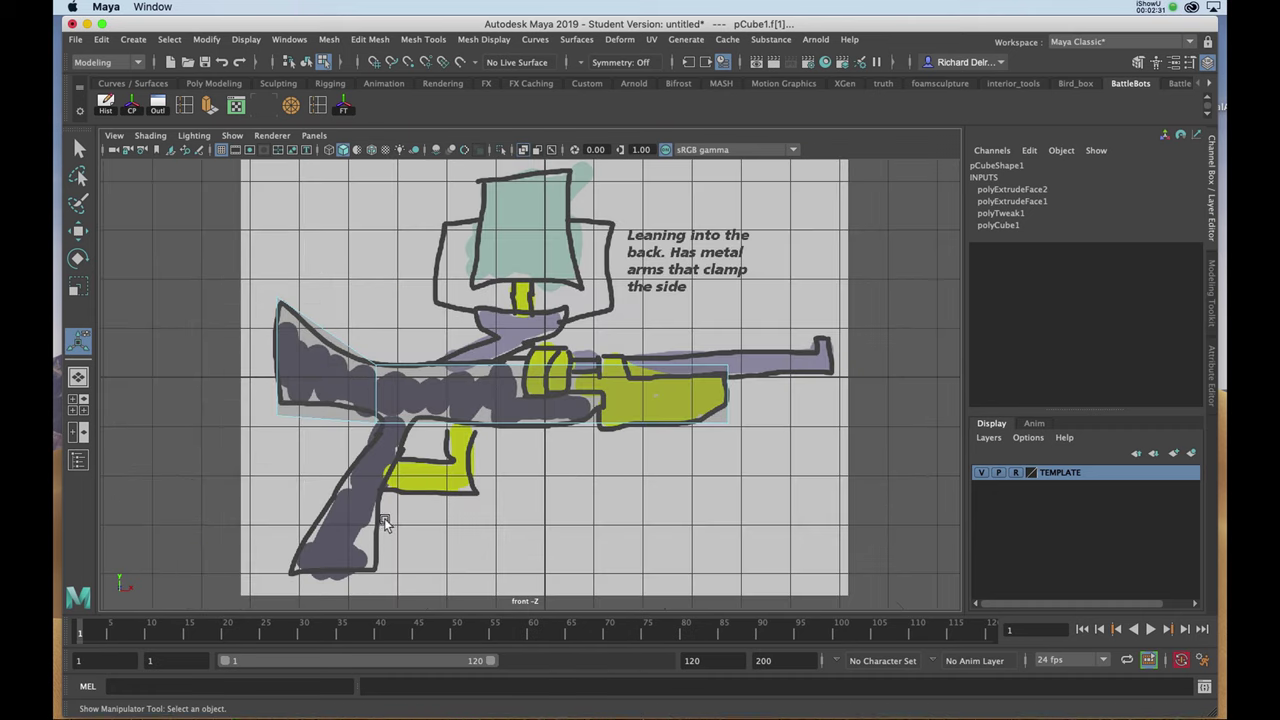
key("w")
left_click_drag(501, 205, 501, 210)
Step: Insert an edge loop running lengthwise along the top of the body and stock
key("space")
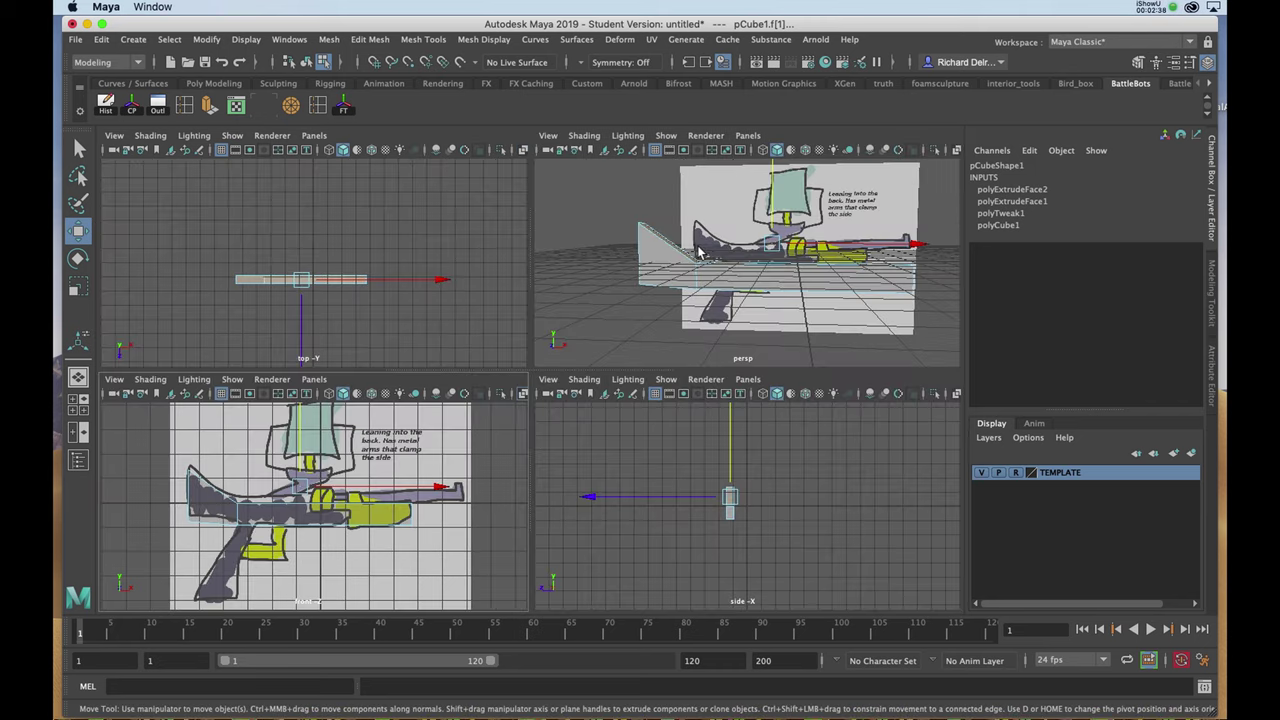
key("space")
left_click_drag(669, 289, 528, 320, "alt")
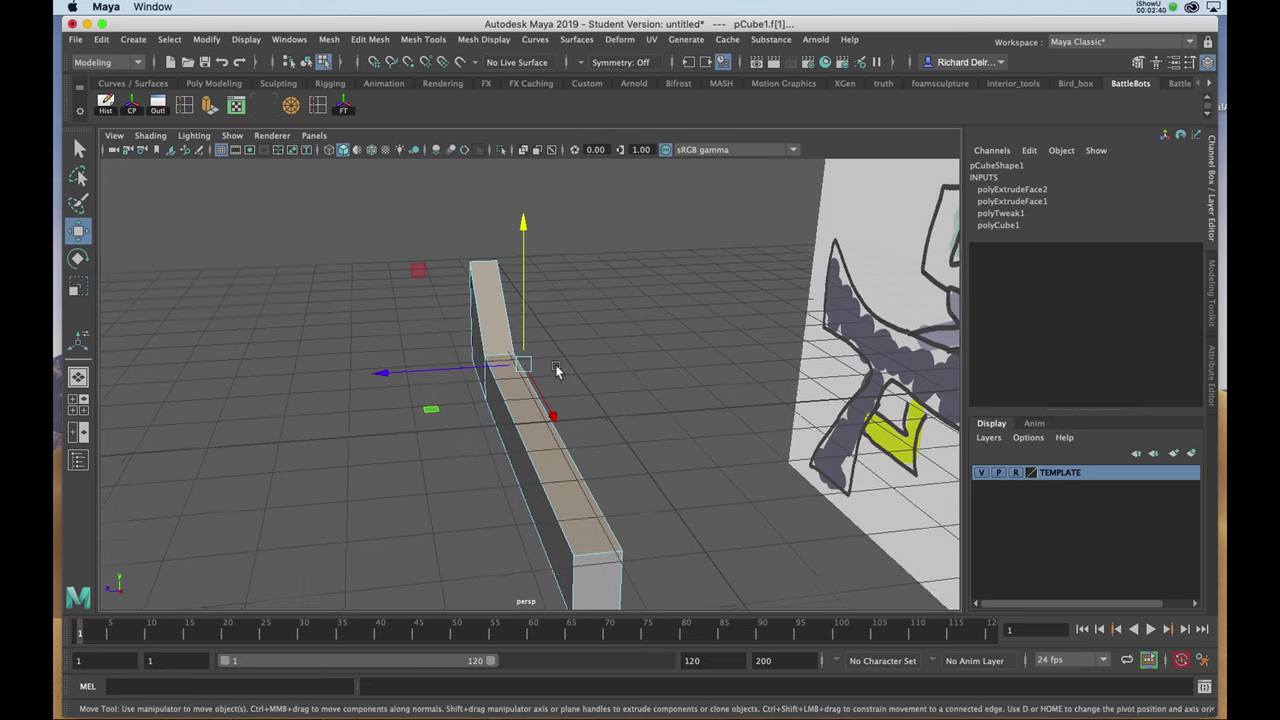
right_click_drag(528, 321, 499, 340, "alt")
left_click(186, 107)
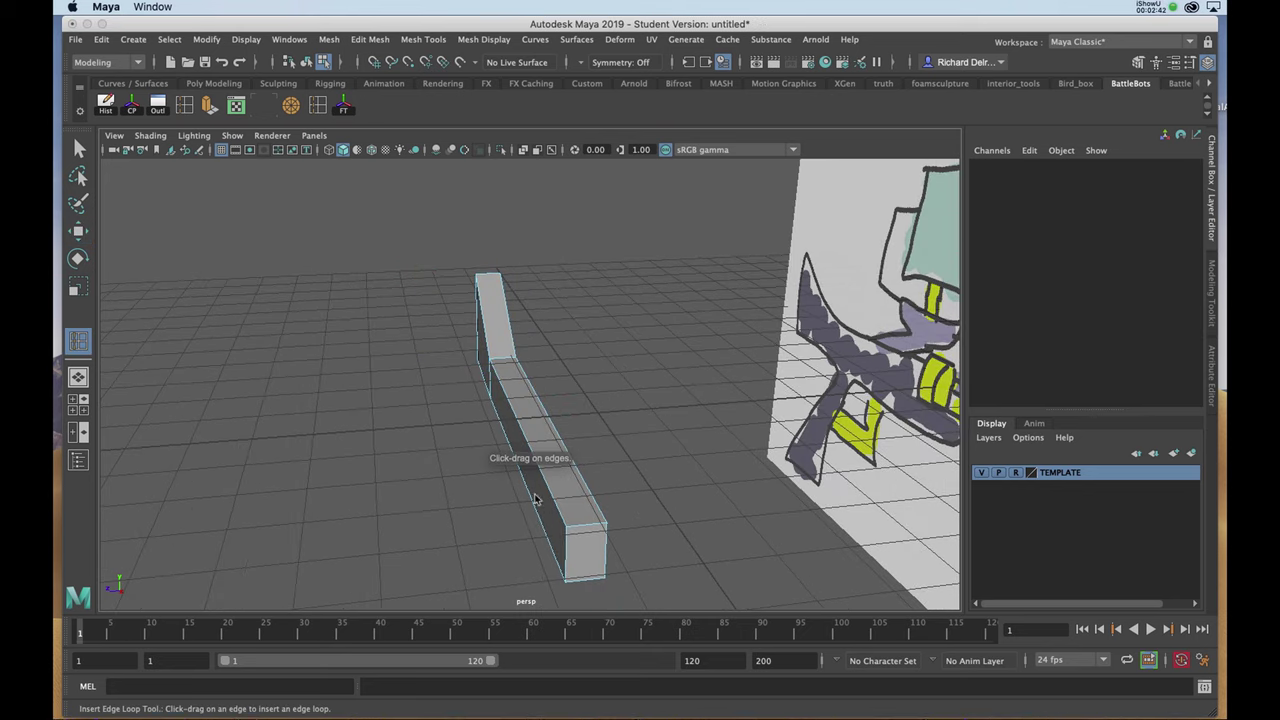
left_click_drag(507, 363, 507, 413)
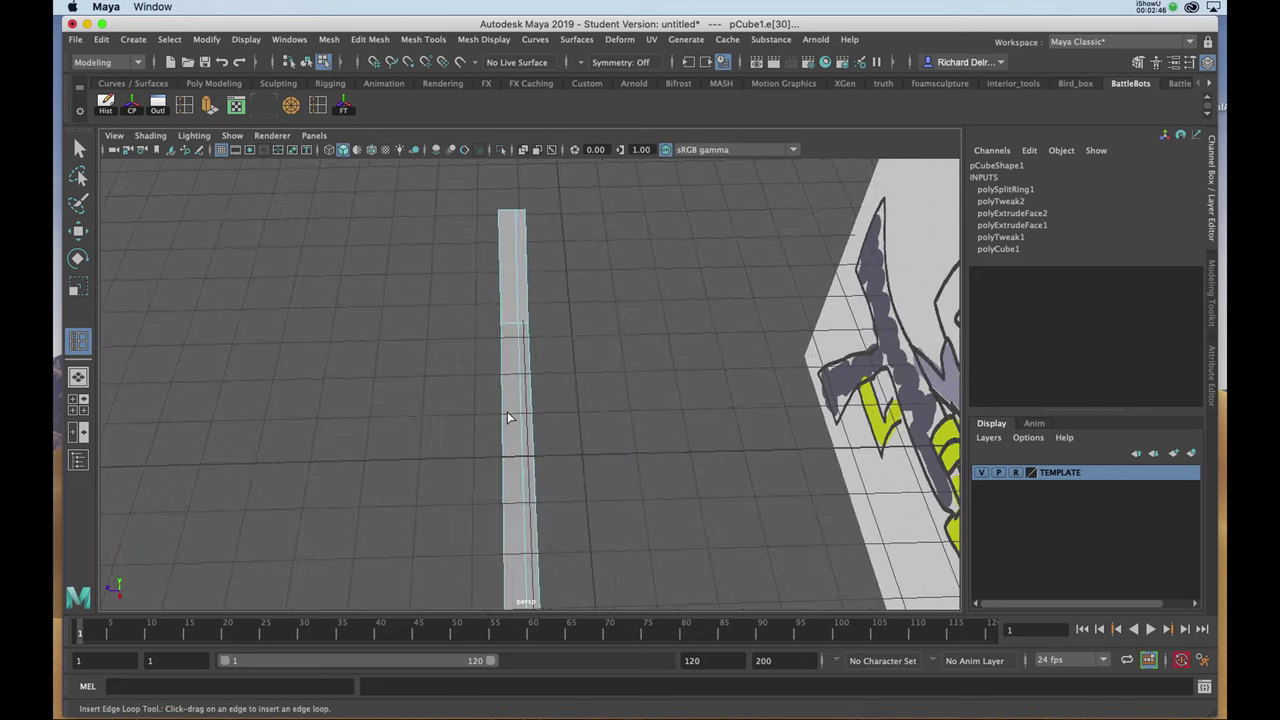
Step: Move the lengthwise edge loop along Z to the middle of the body's width in the top view
key("space")
key("space")
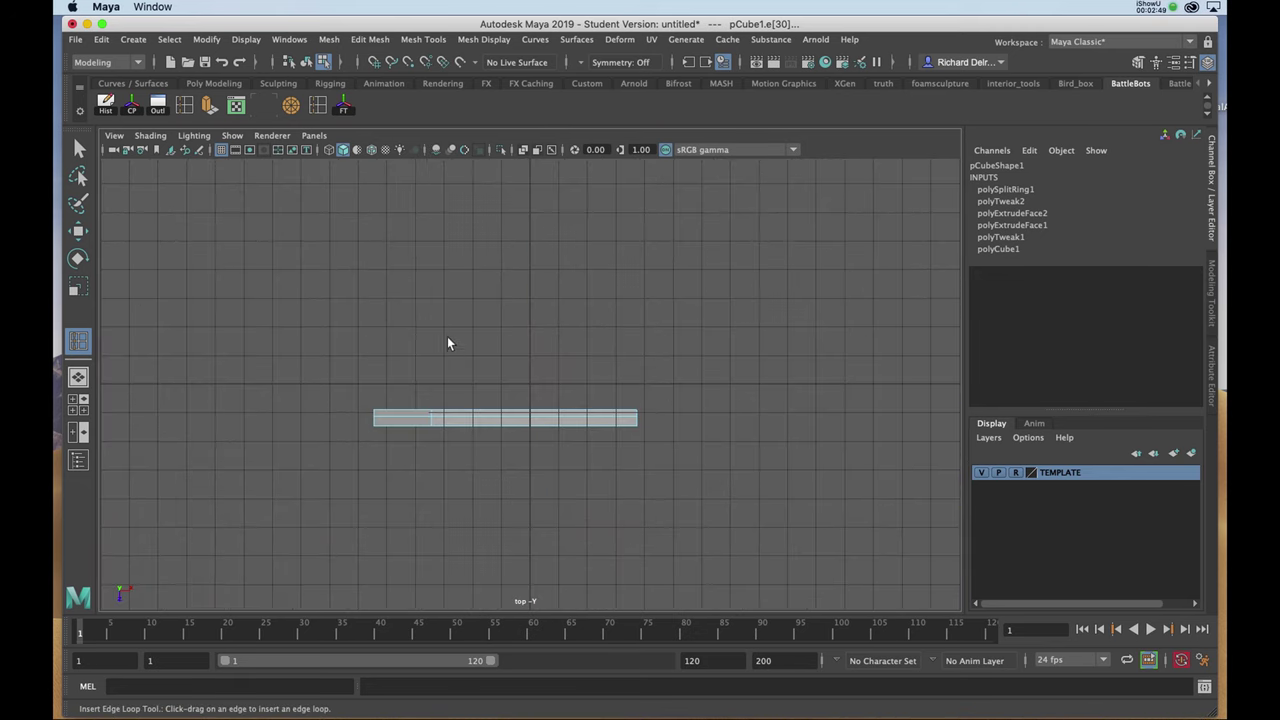
right_click_drag(428, 419, 586, 417, "alt")
key("w")
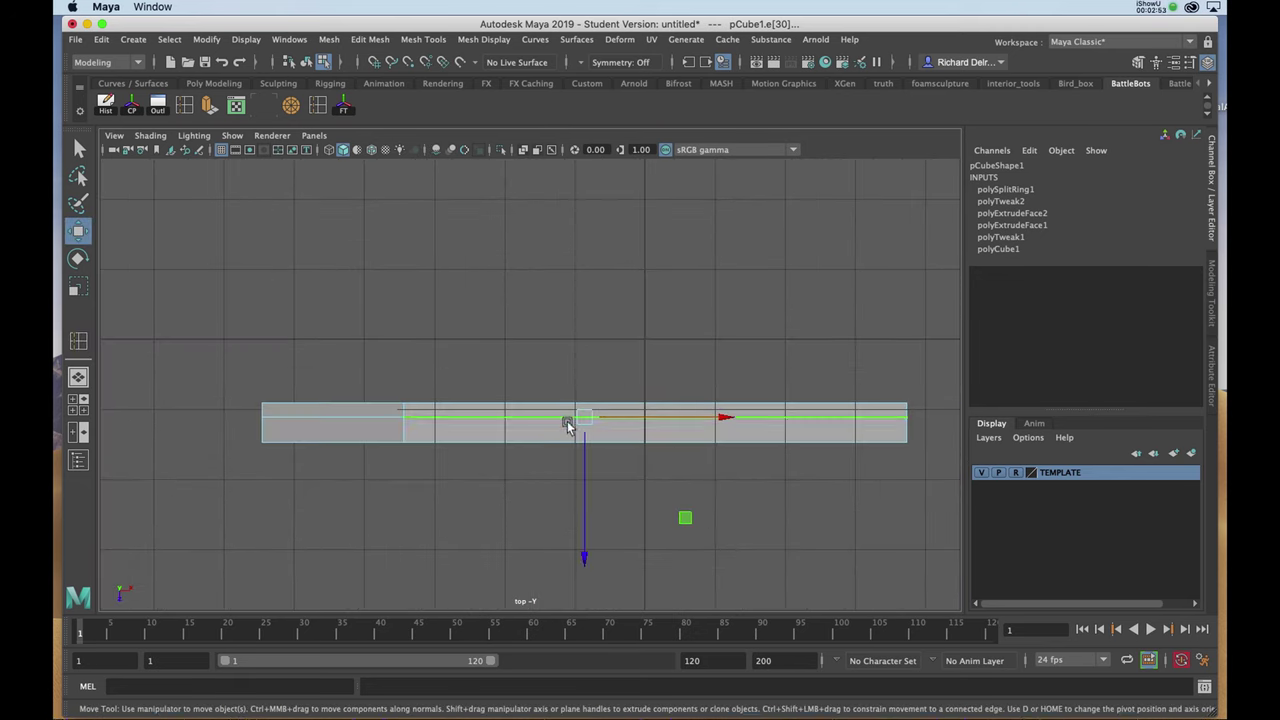
Step: Inspect the mesh with its centre edge loop in smooth display and restore the unsmoothed display
key("space")
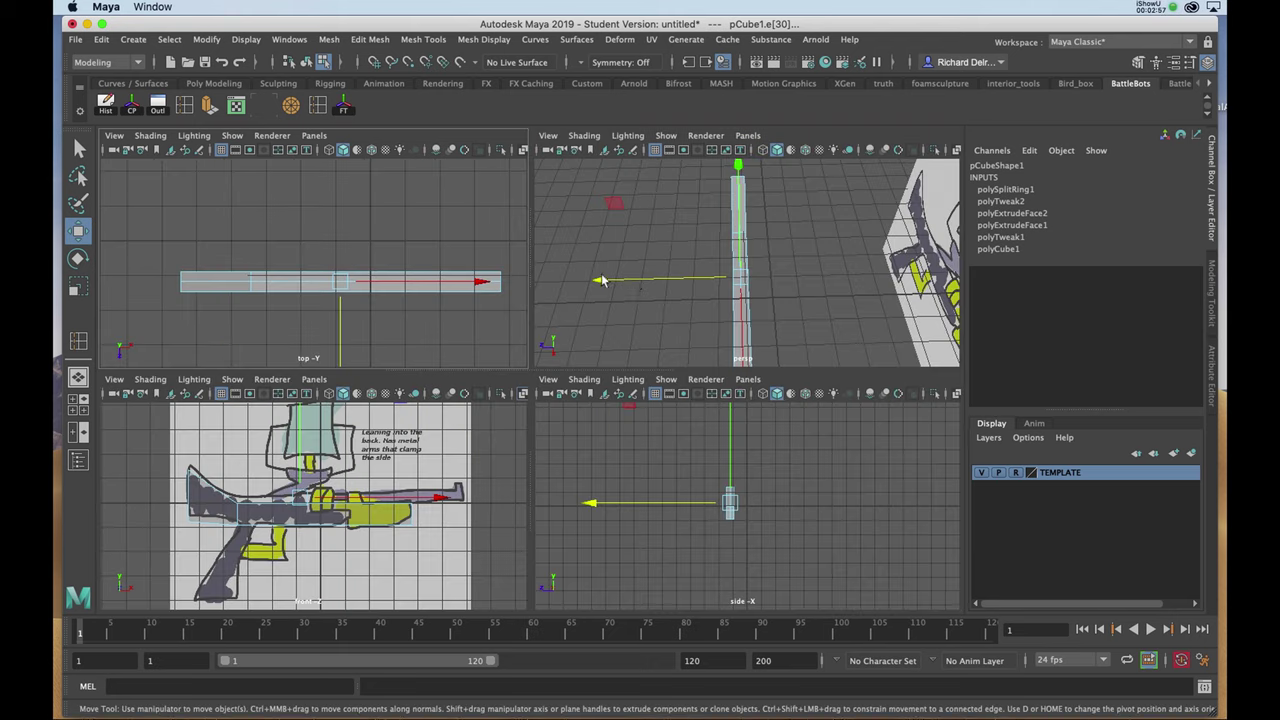
key("space")
left_click_drag(566, 269, 540, 289, "alt")
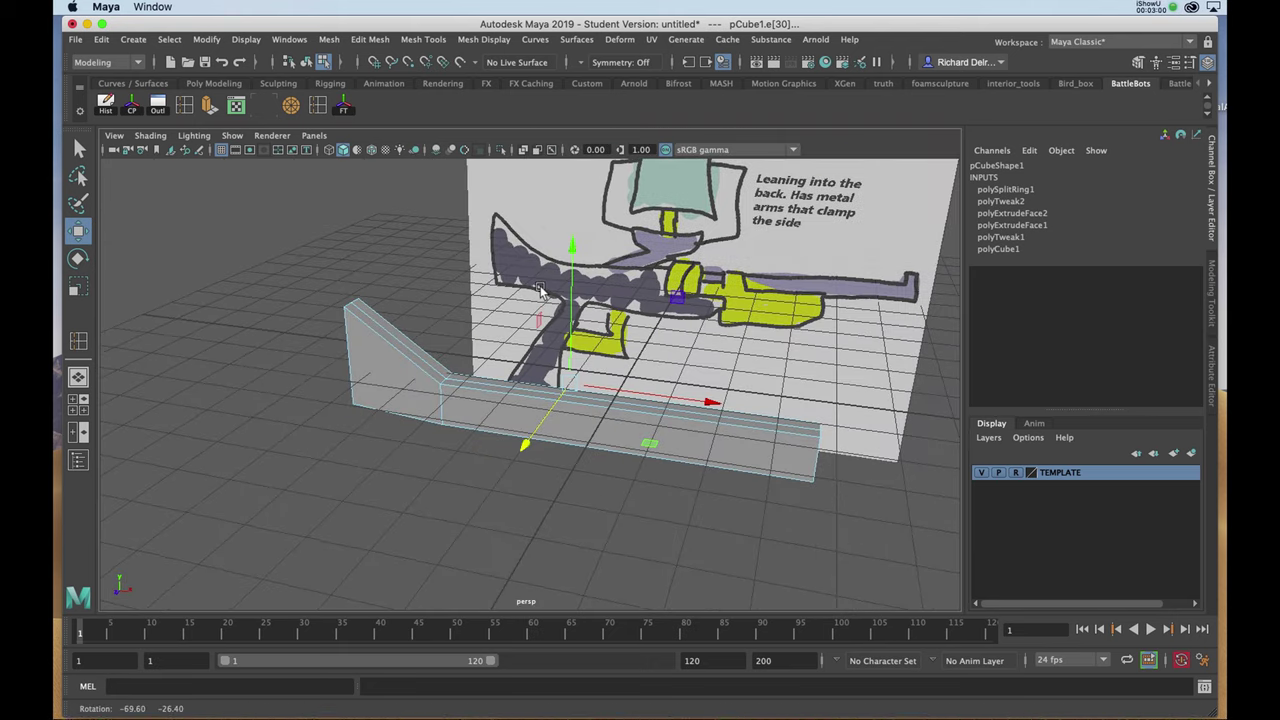
key("3")
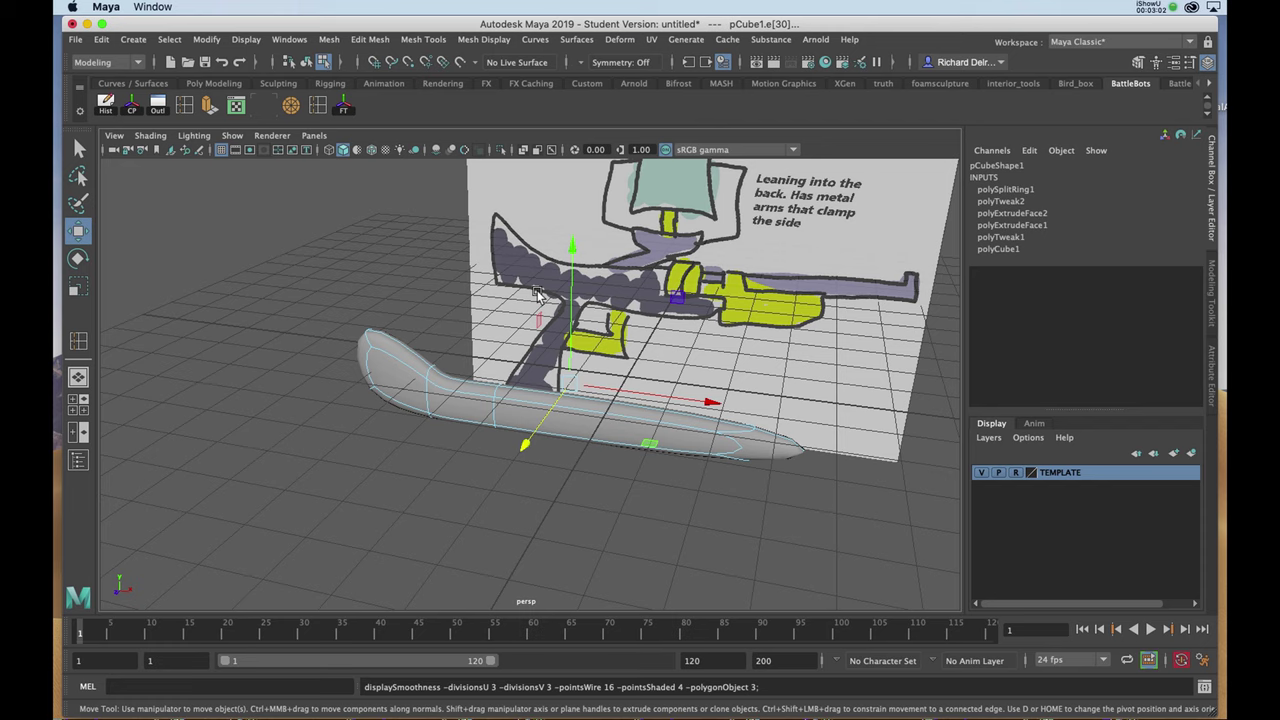
key("1")
Step: Insert an edge loop across the stock close to its rear end
left_click_drag(415, 350, 478, 362, "alt")
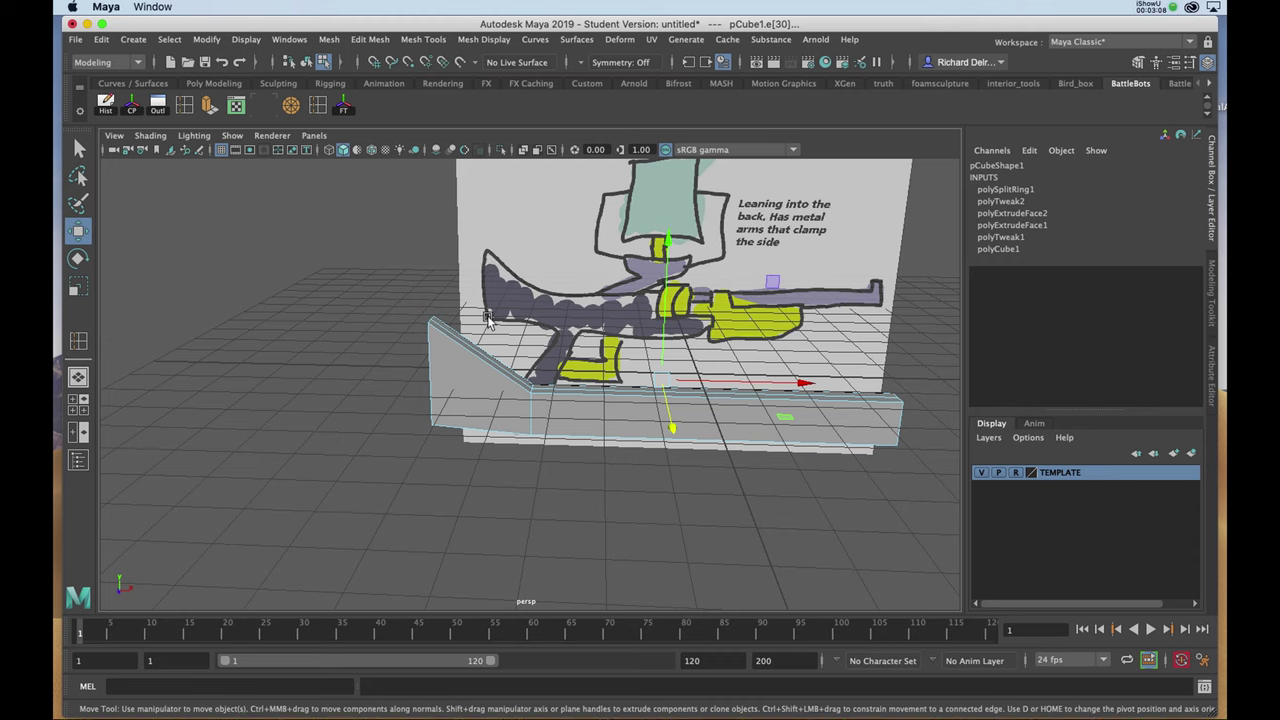
left_click(185, 105)
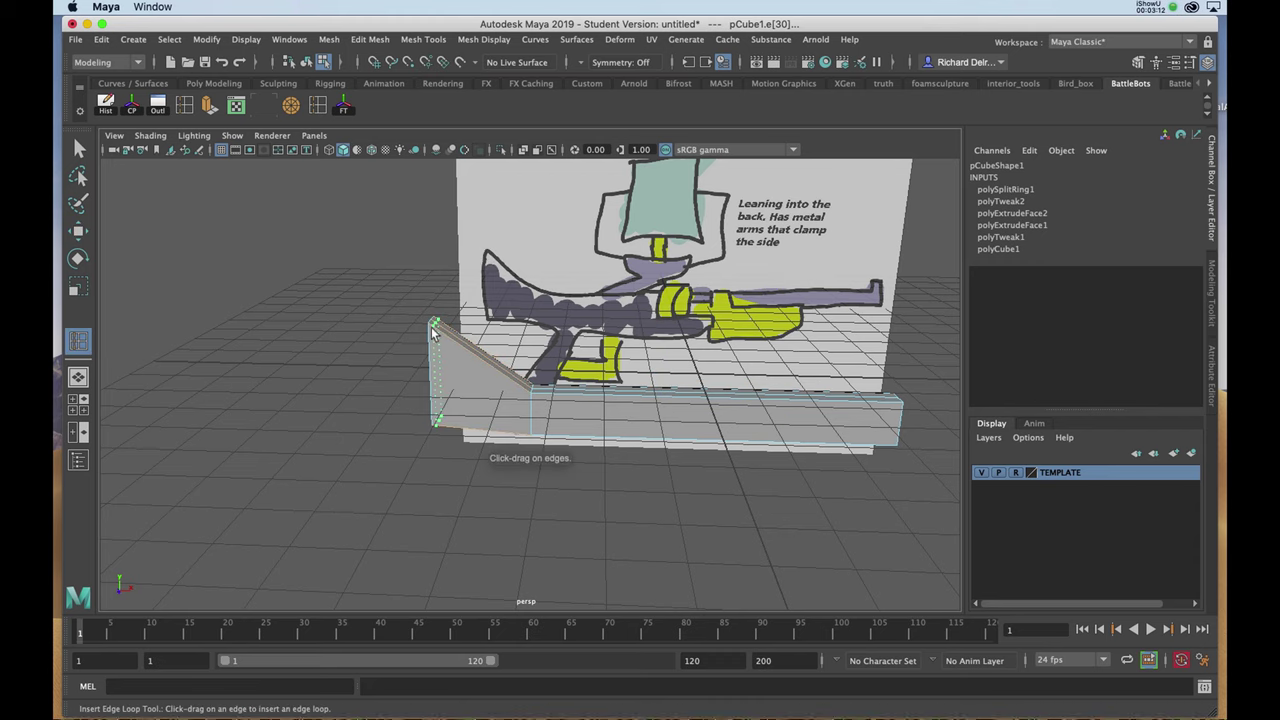
left_click(433, 333)
left_click_drag(433, 336, 459, 398, "alt")
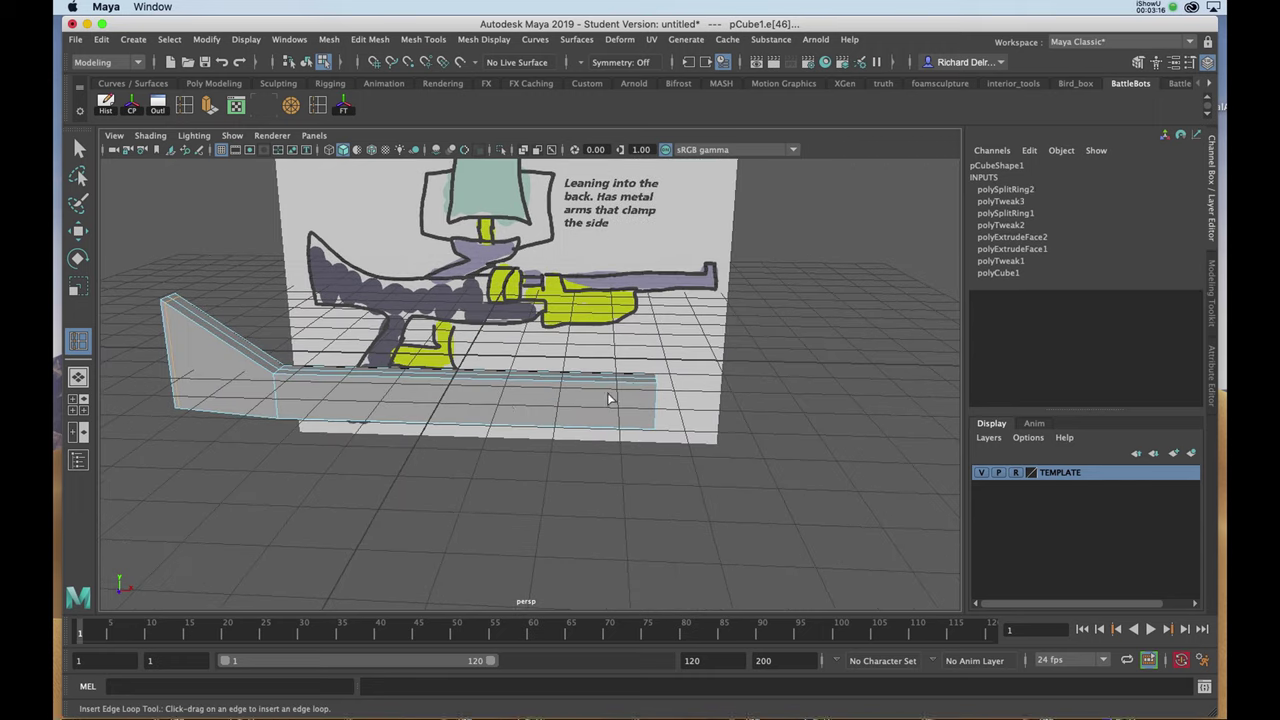
Step: Insert an edge loop across the body close to its front end and check the mesh in smooth display
left_click_drag(633, 381, 628, 384)
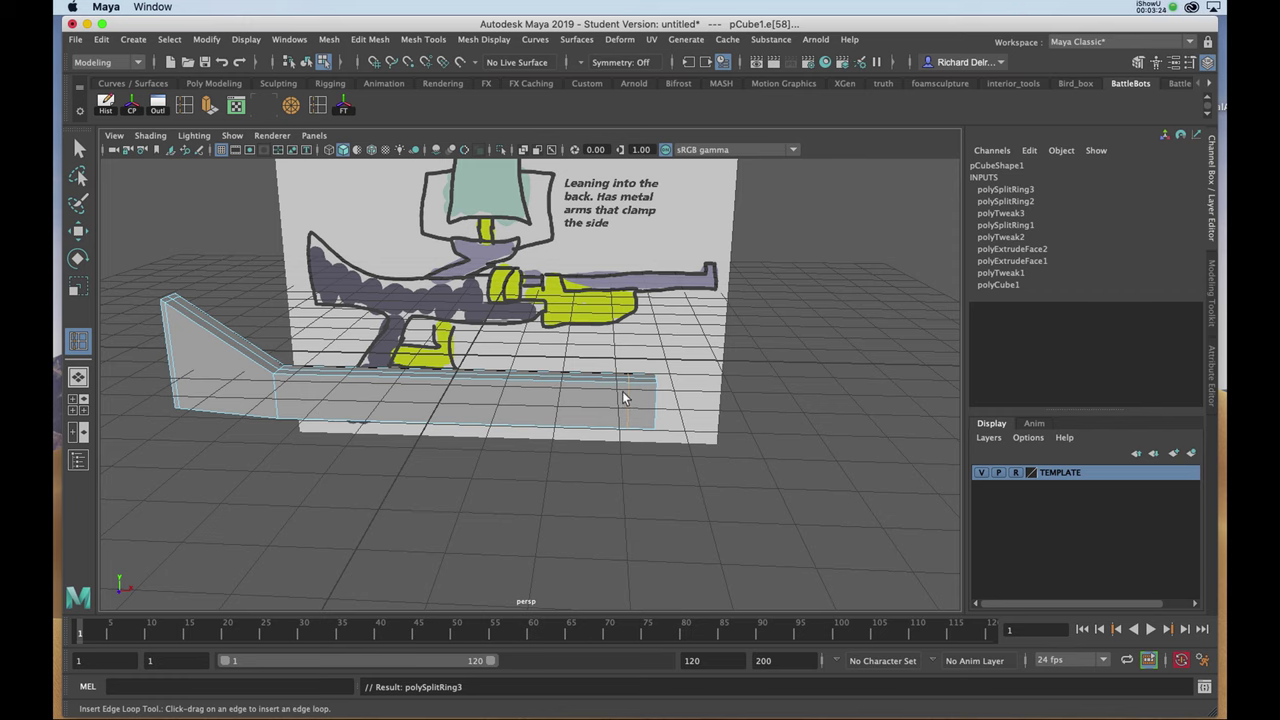
key("3")
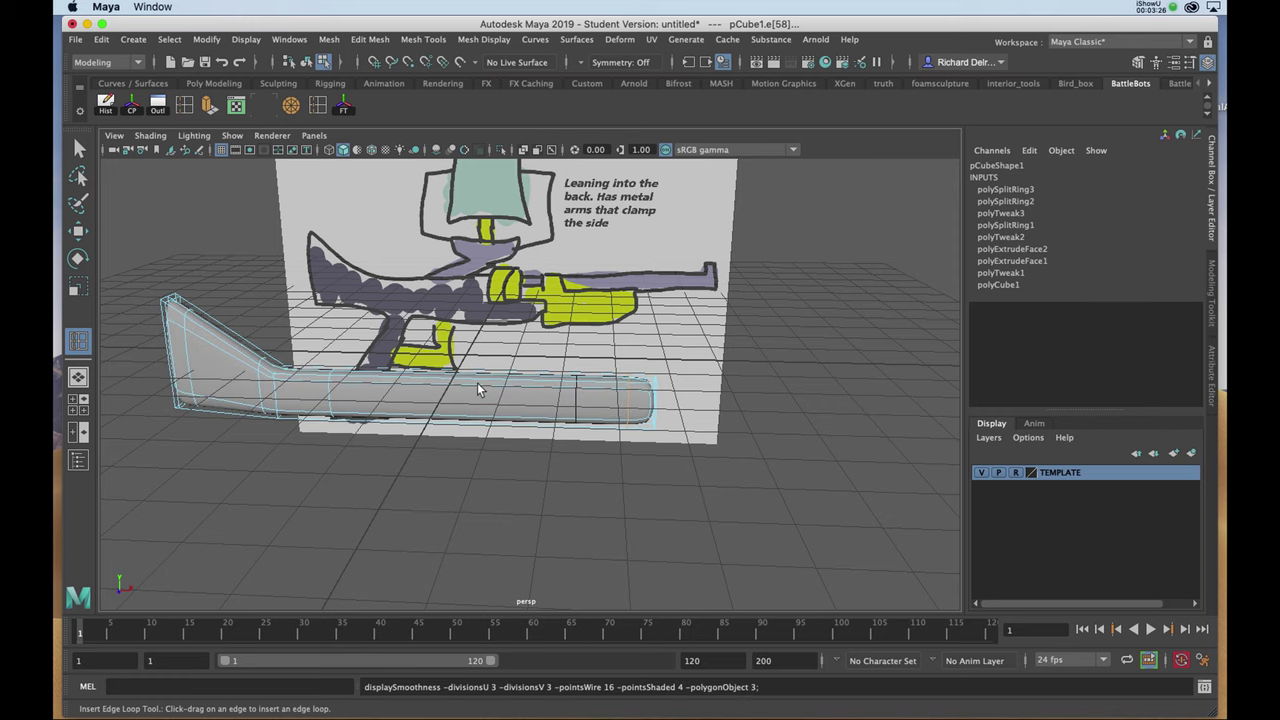
left_click_drag(477, 382, 531, 399, "alt")
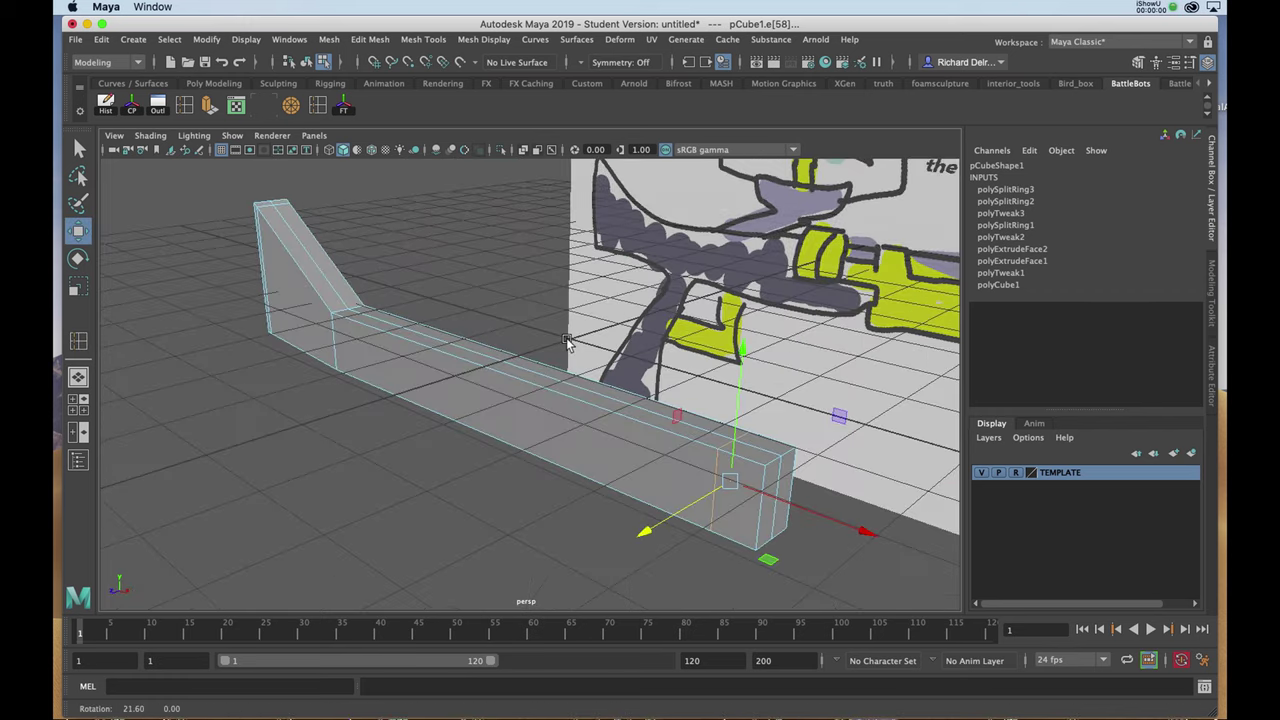
left_click_drag(566, 342, 549, 323, "alt")
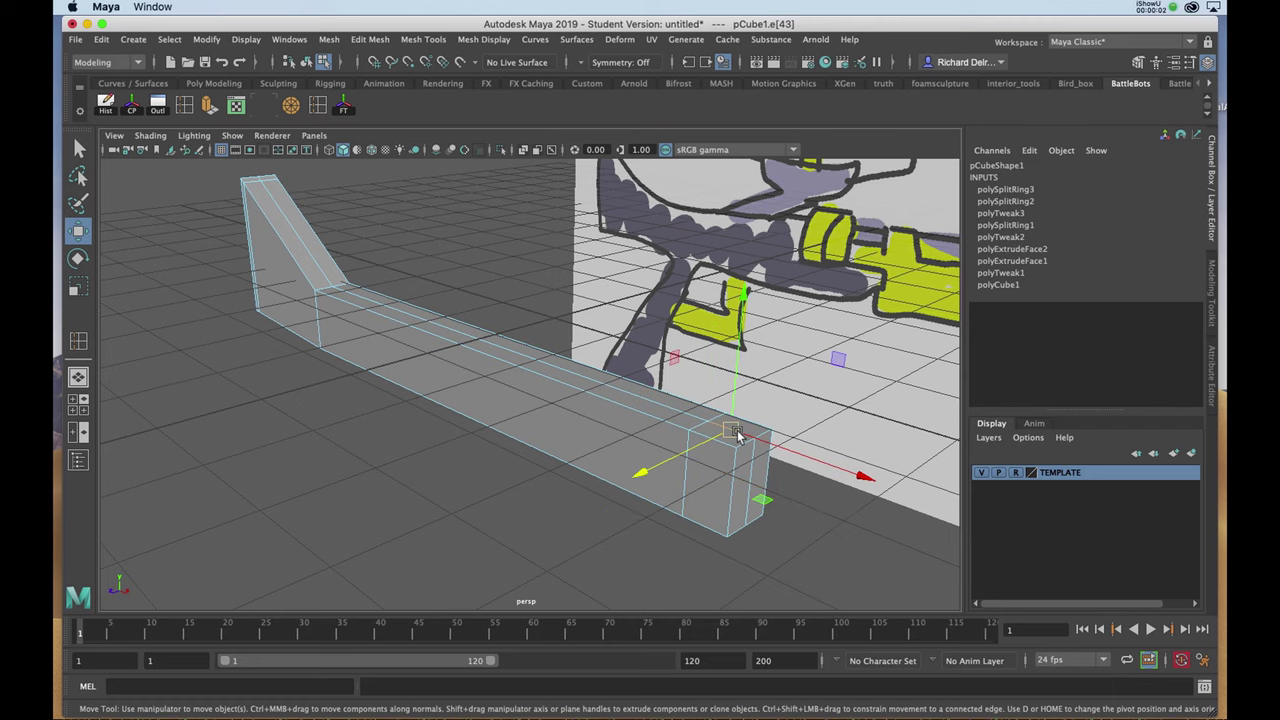
Step: Select the centre edges running along the top of the body and stock and raise them slightly in the front view
left_click(531, 362)
left_click(305, 236)
right_click_drag(305, 236, 453, 372, "alt")
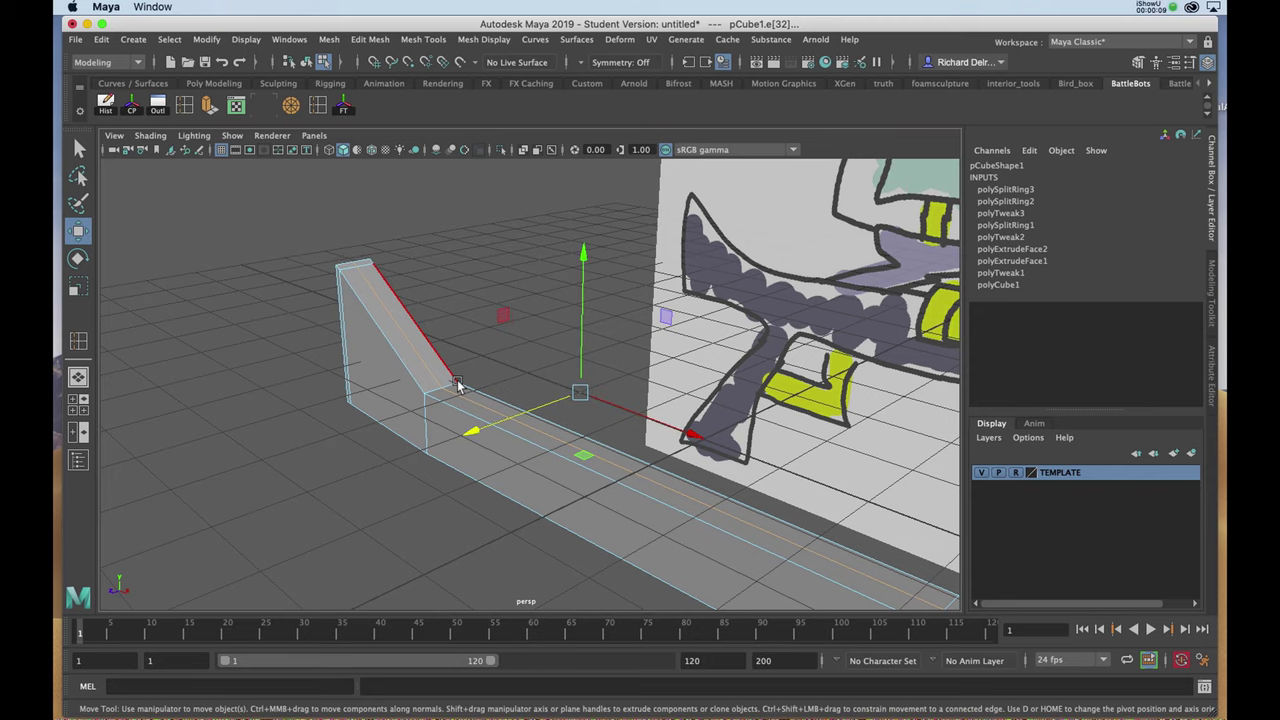
key("space")
key("space")
key("space")
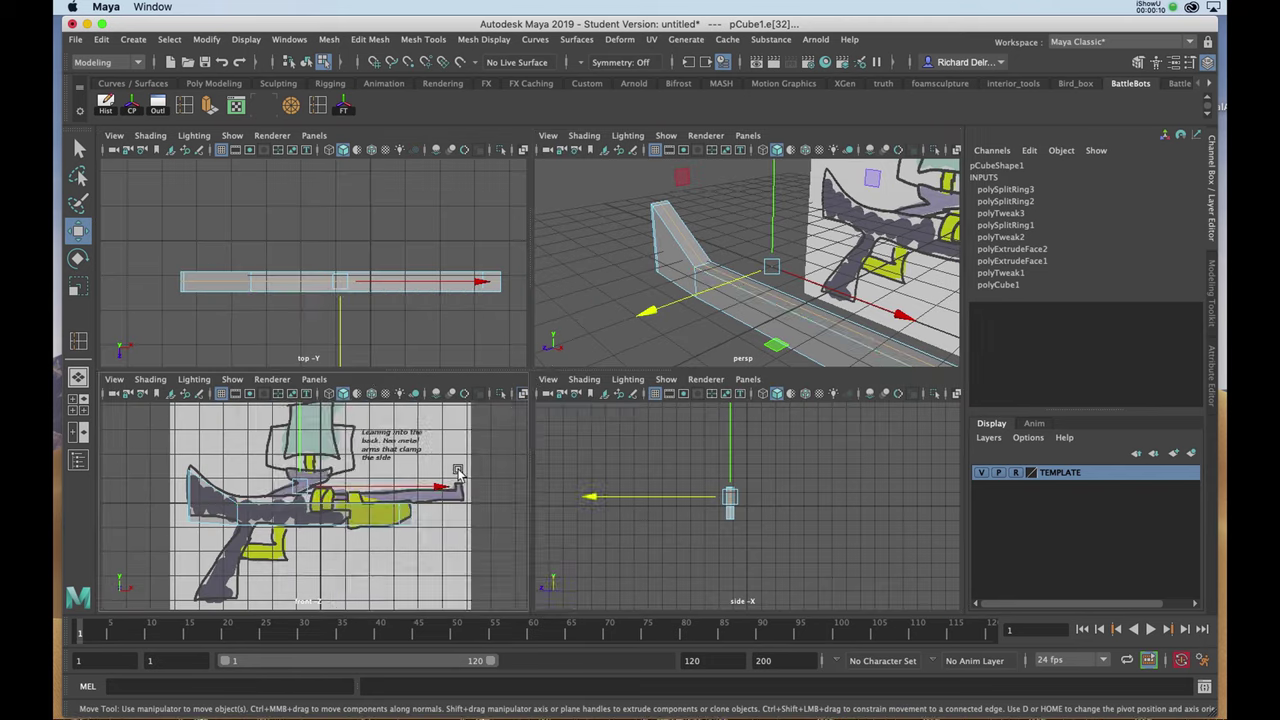
left_click_drag(505, 310, 505, 297)
key("space")
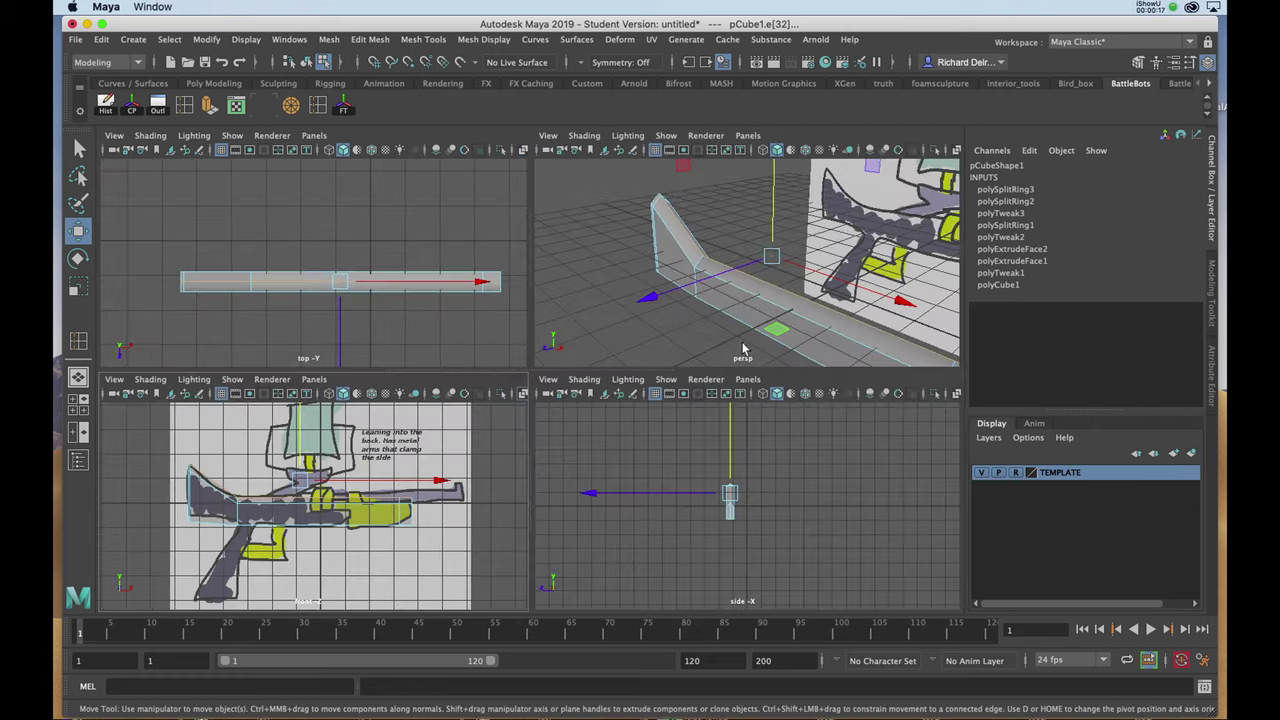
Step: Select the centre edges running along the underside of the body and stock and lower them slightly in the front view
key("space")
left_click_drag(660, 480, 734, 363, "alt")
middle_click_drag(734, 363, 596, 270, "alt")
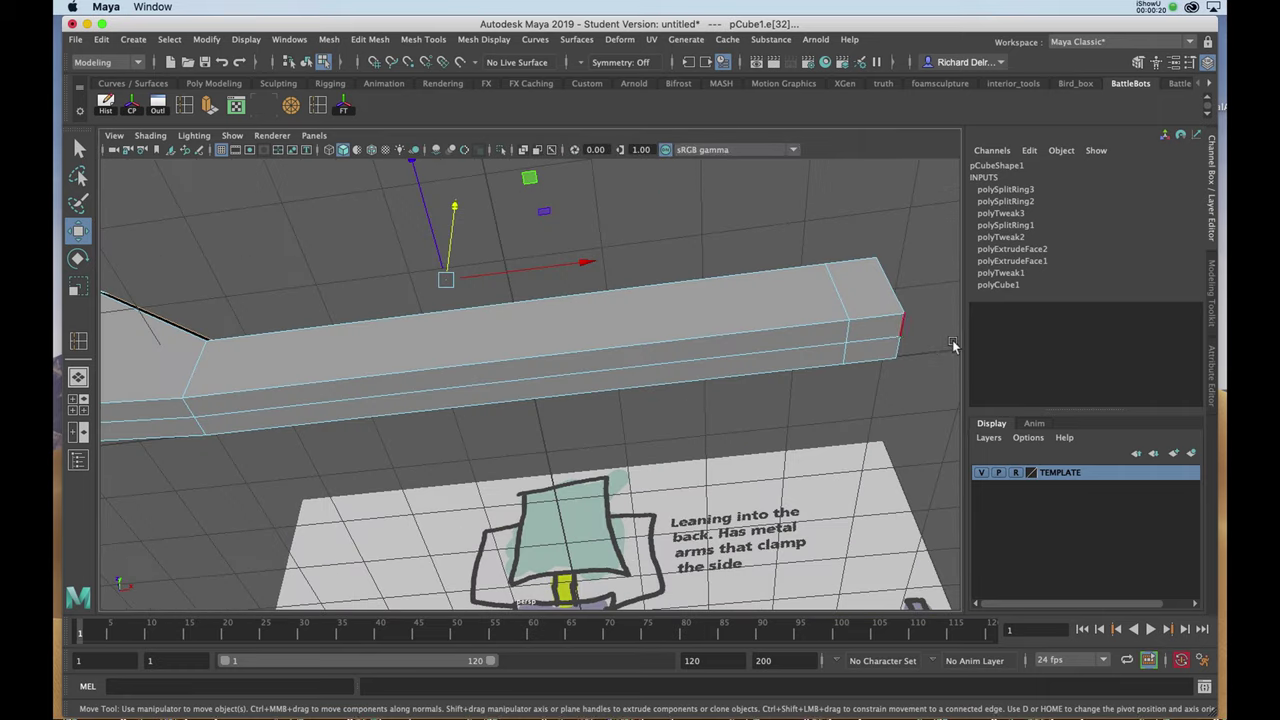
left_click_drag(884, 343, 871, 337, "alt")
left_click(871, 338)
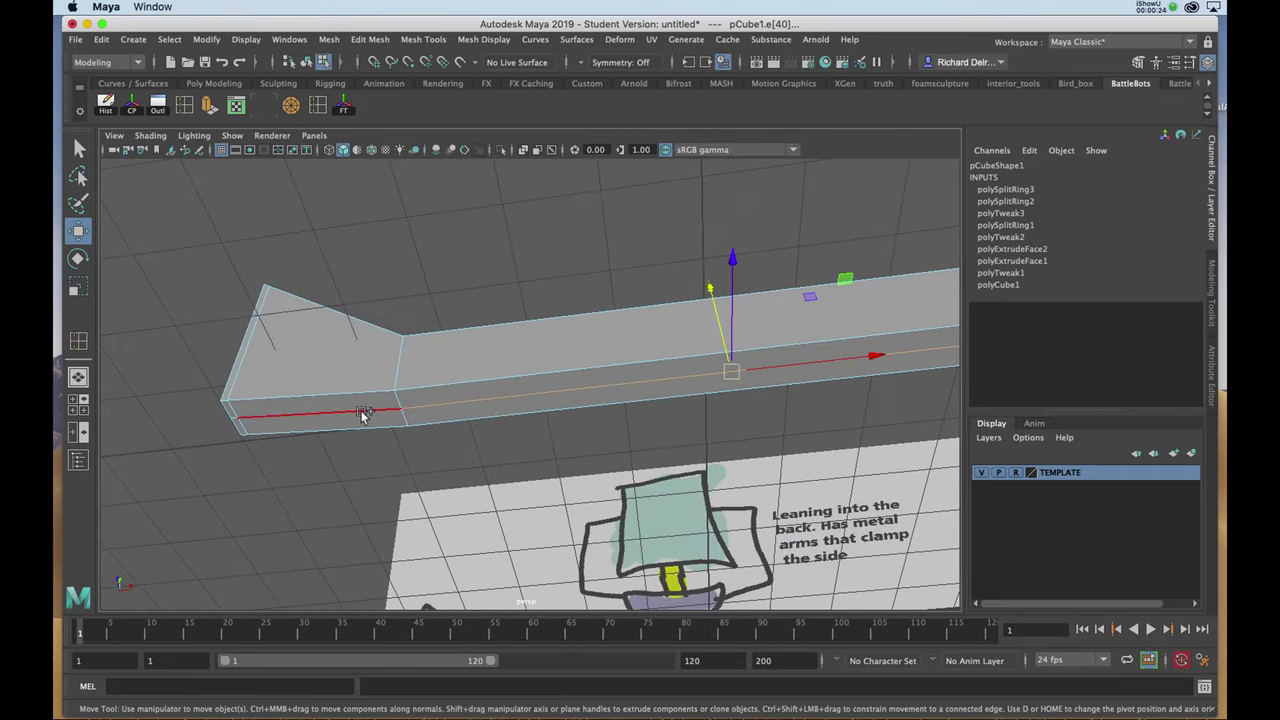
key("space")
key("space")
left_click_drag(505, 290, 505, 298)
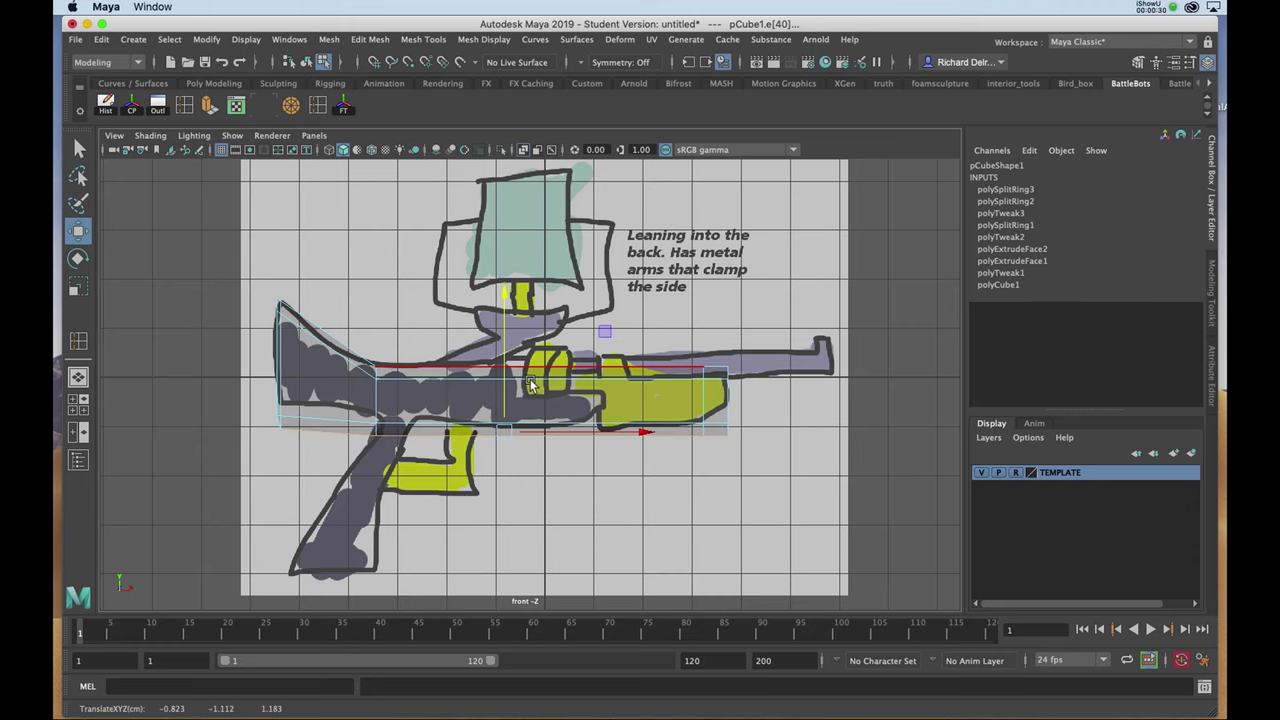
Step: Raise the whole mesh in object mode to a Translate Y of -0.186 and check its smoothed shape in perspective
right_click(540, 388)
left_click(561, 384)
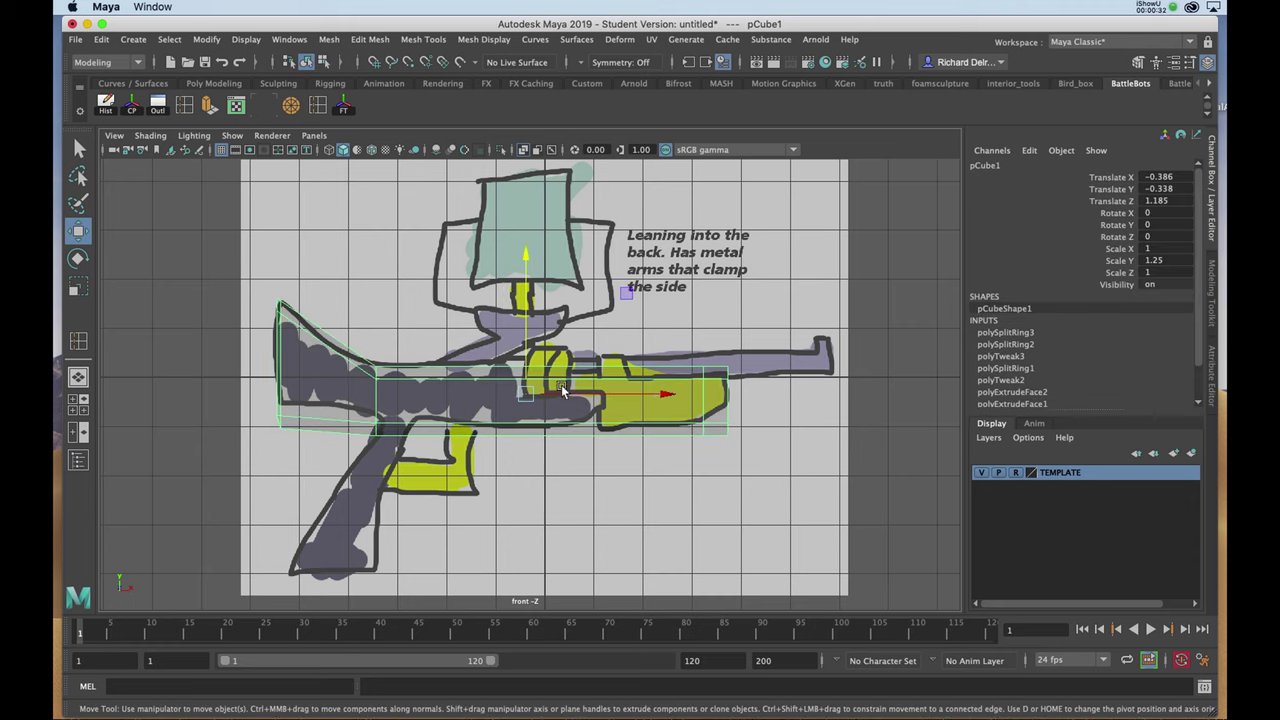
left_click_drag(528, 370, 524, 366)
key("3")
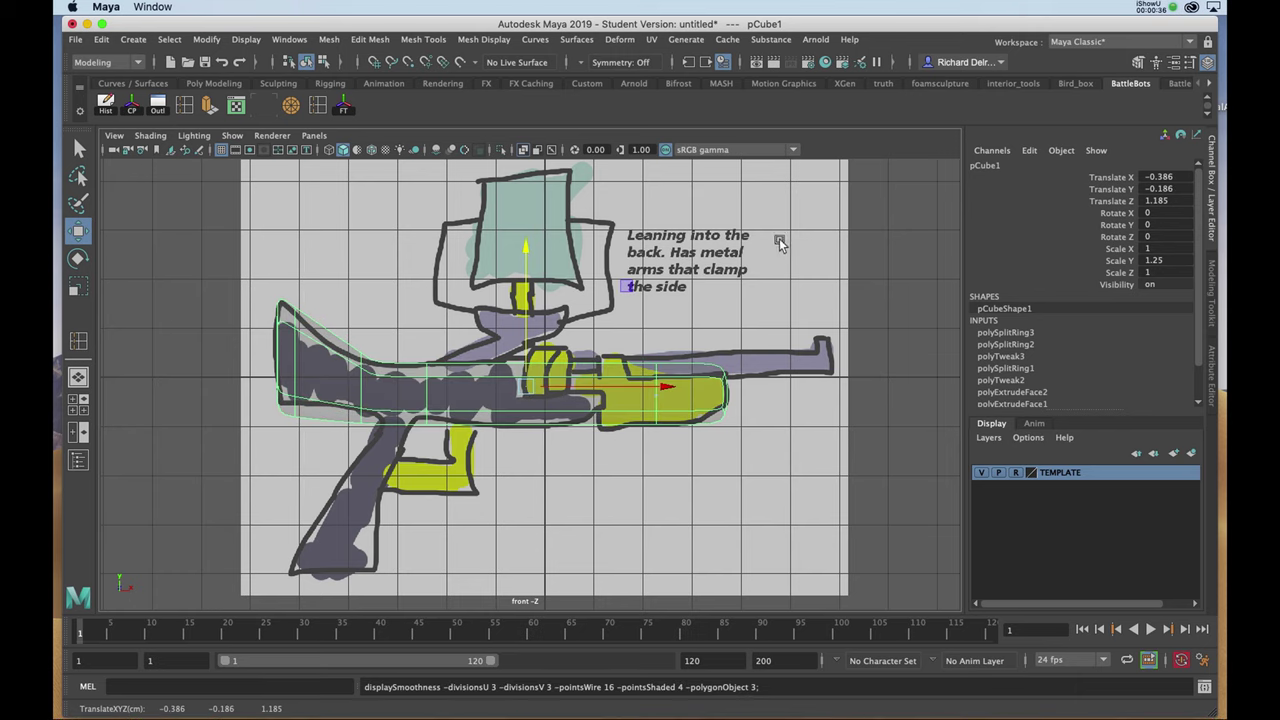
key("space")
key("space")
left_click_drag(714, 251, 506, 280, "alt")
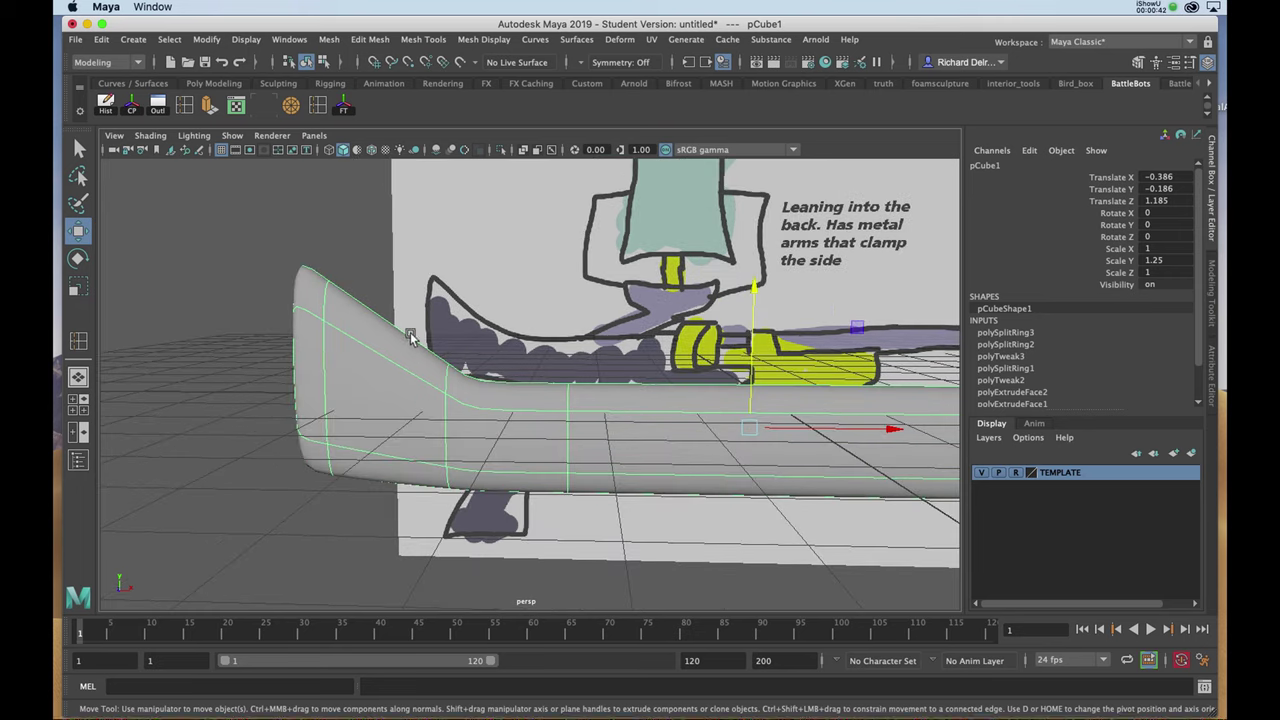
key("1")
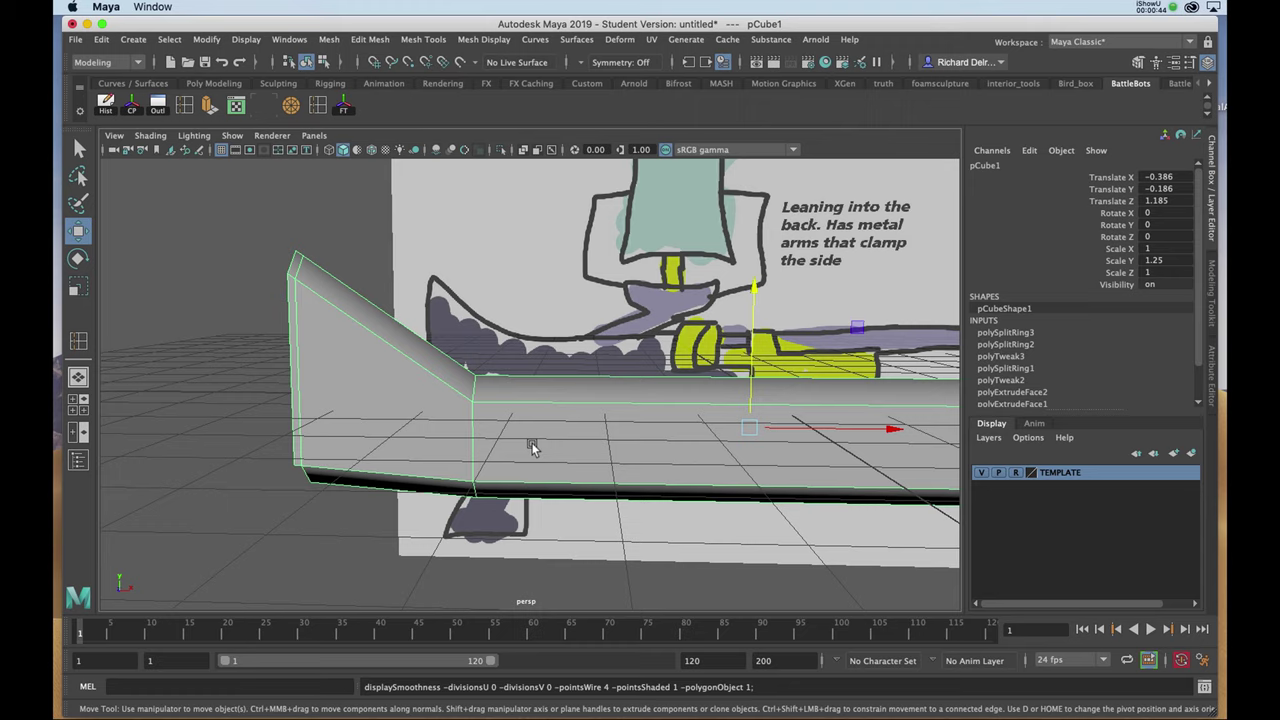
Step: Insert an edge loop across the middle of the sloping stock in the front view
key("space")
key("space")
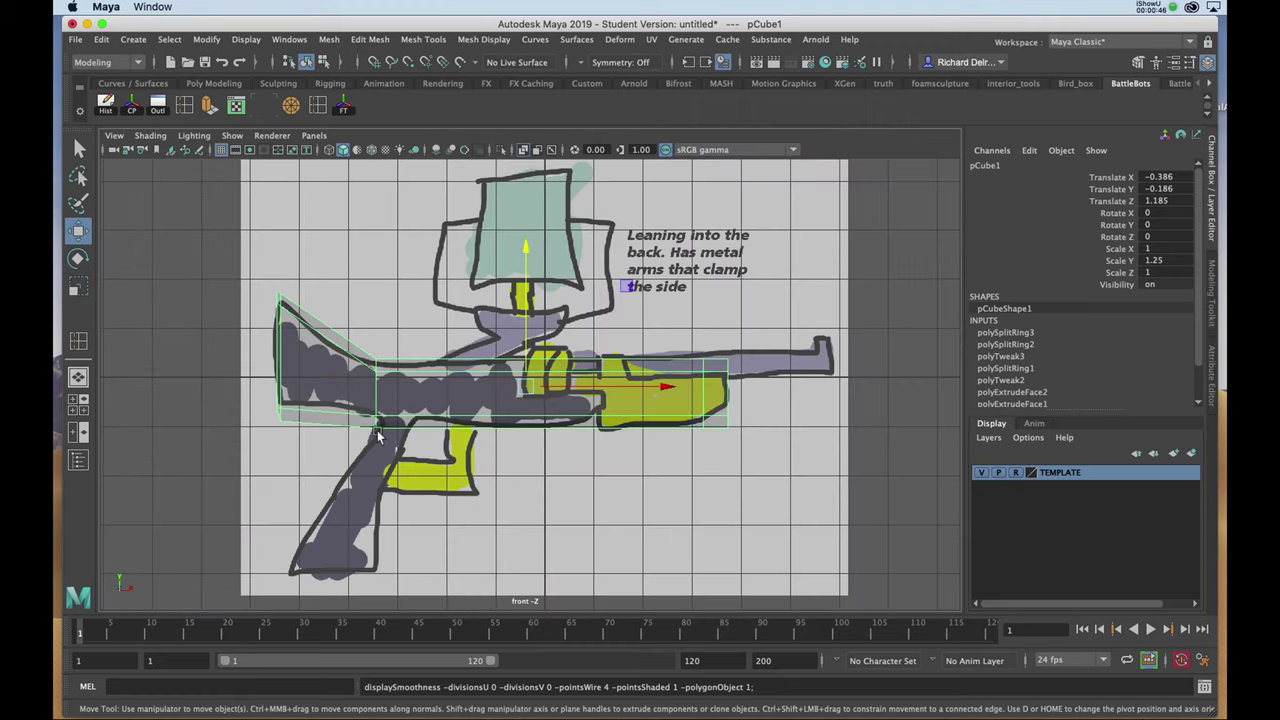
middle_click_drag(363, 426, 457, 440, "alt")
right_click_drag(457, 440, 508, 555, "alt")
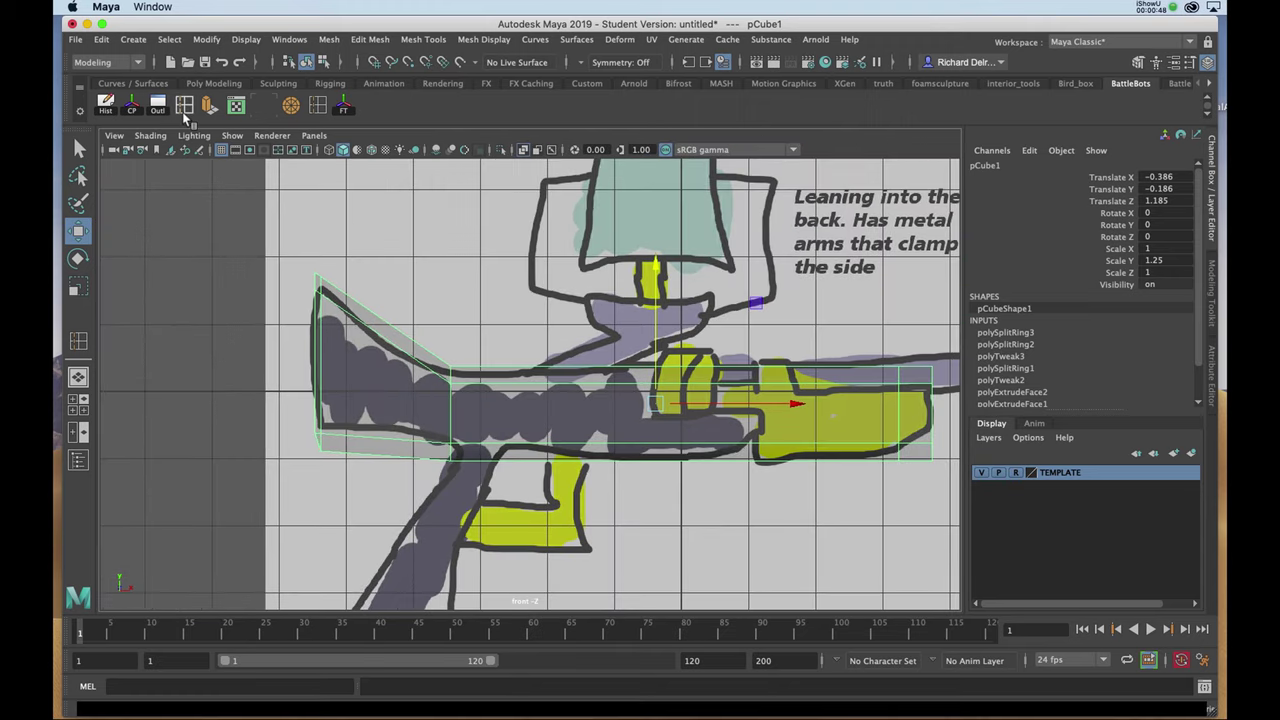
left_click(78, 341)
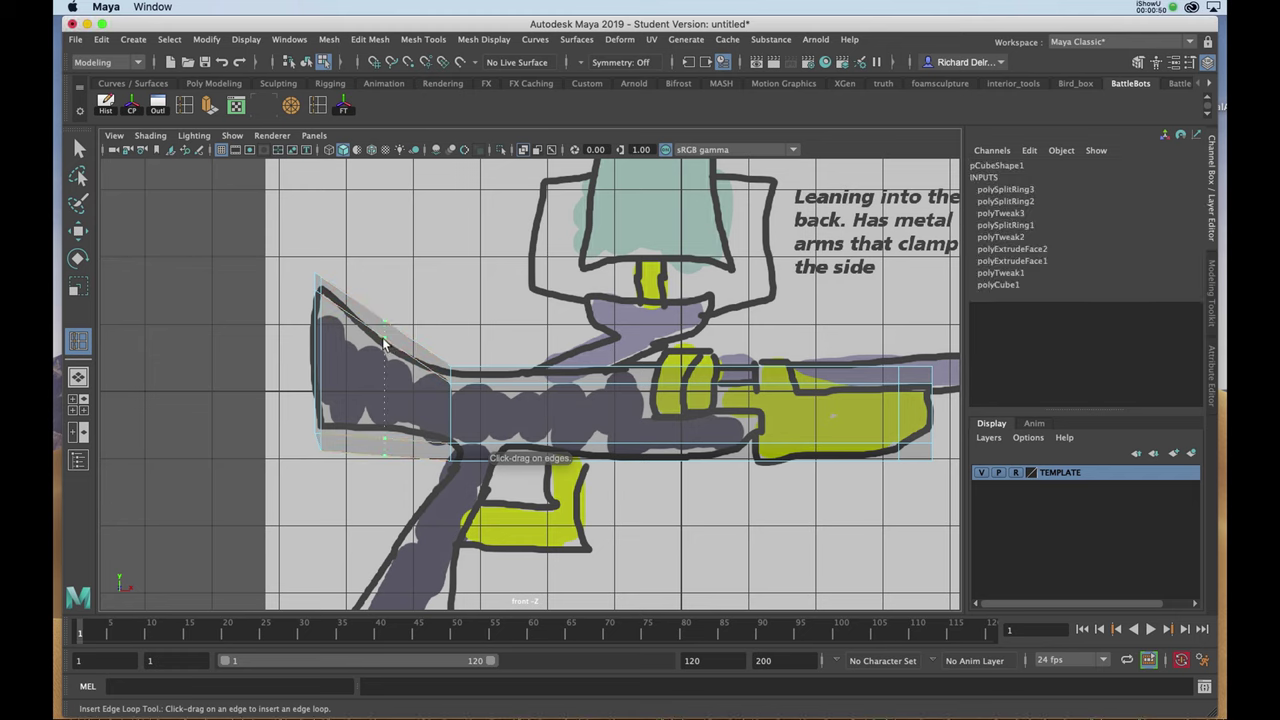
left_click(384, 338)
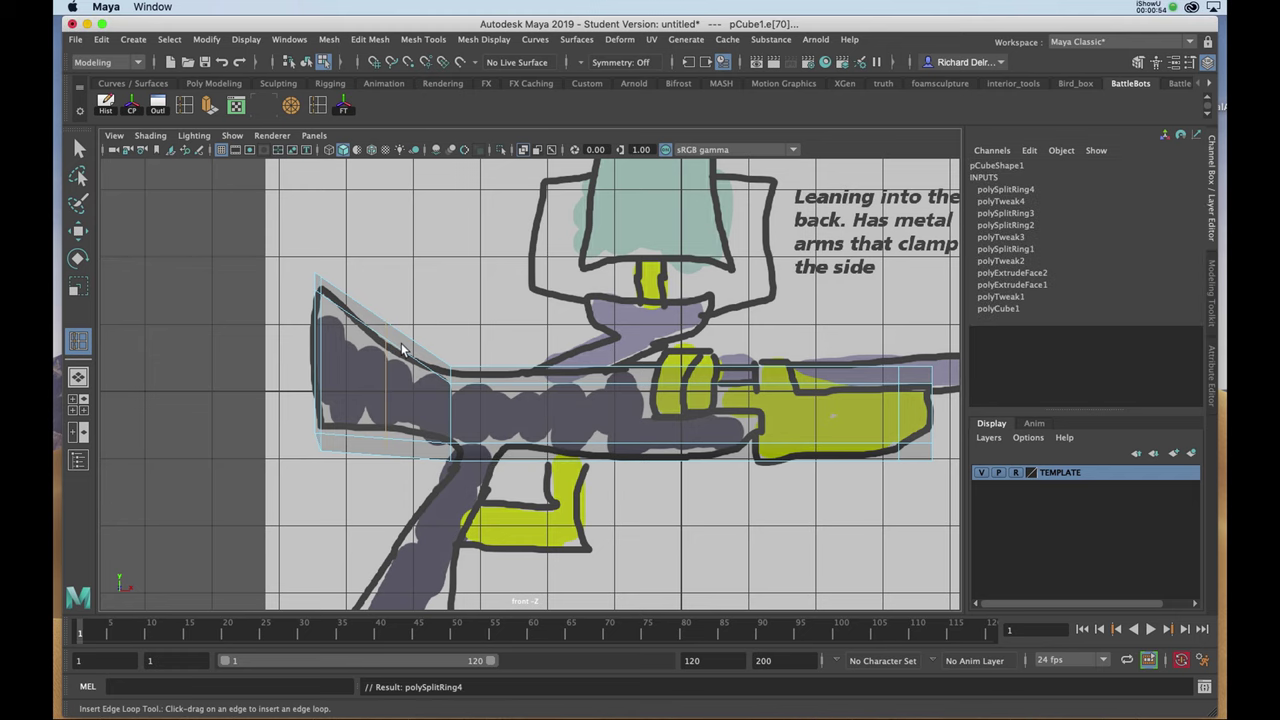
Step: Lower the top vertices of the mid-stock loop to the sketched curve and check the smoothed result with X-ray off
key("w")
right_click(401, 343)
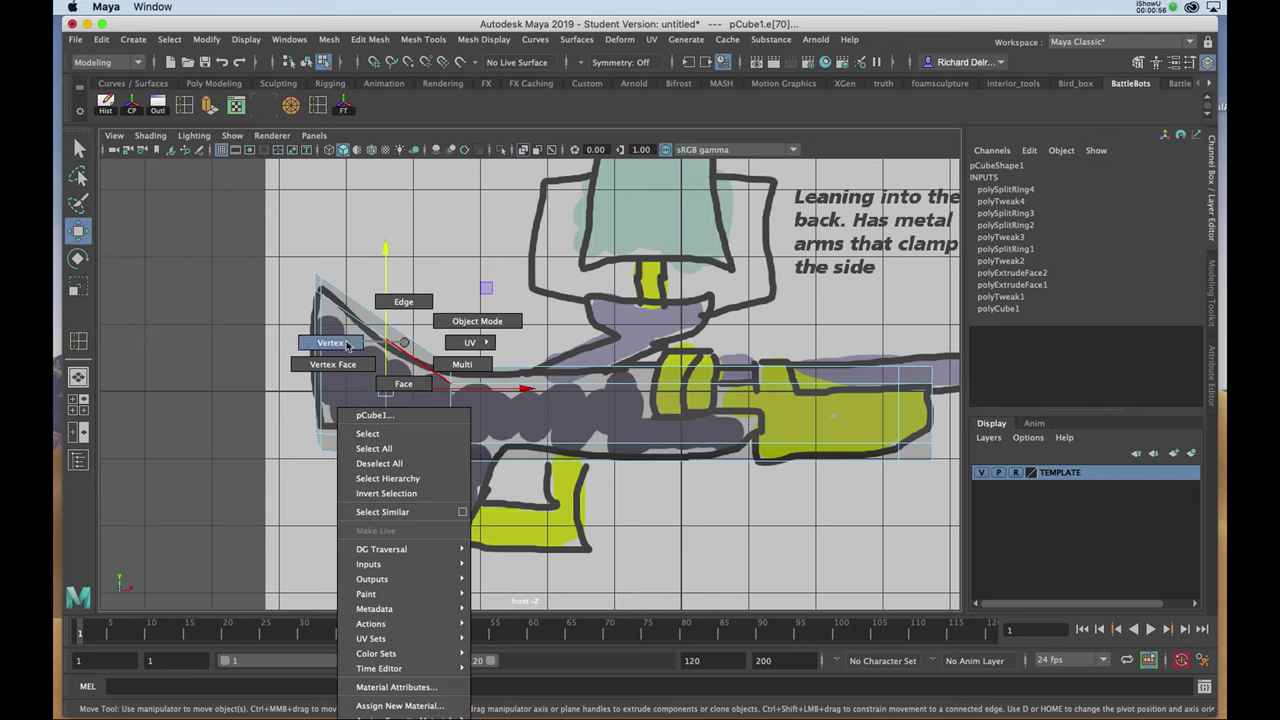
right_click_drag(390, 346, 335, 343)
left_click_drag(369, 304, 401, 352)
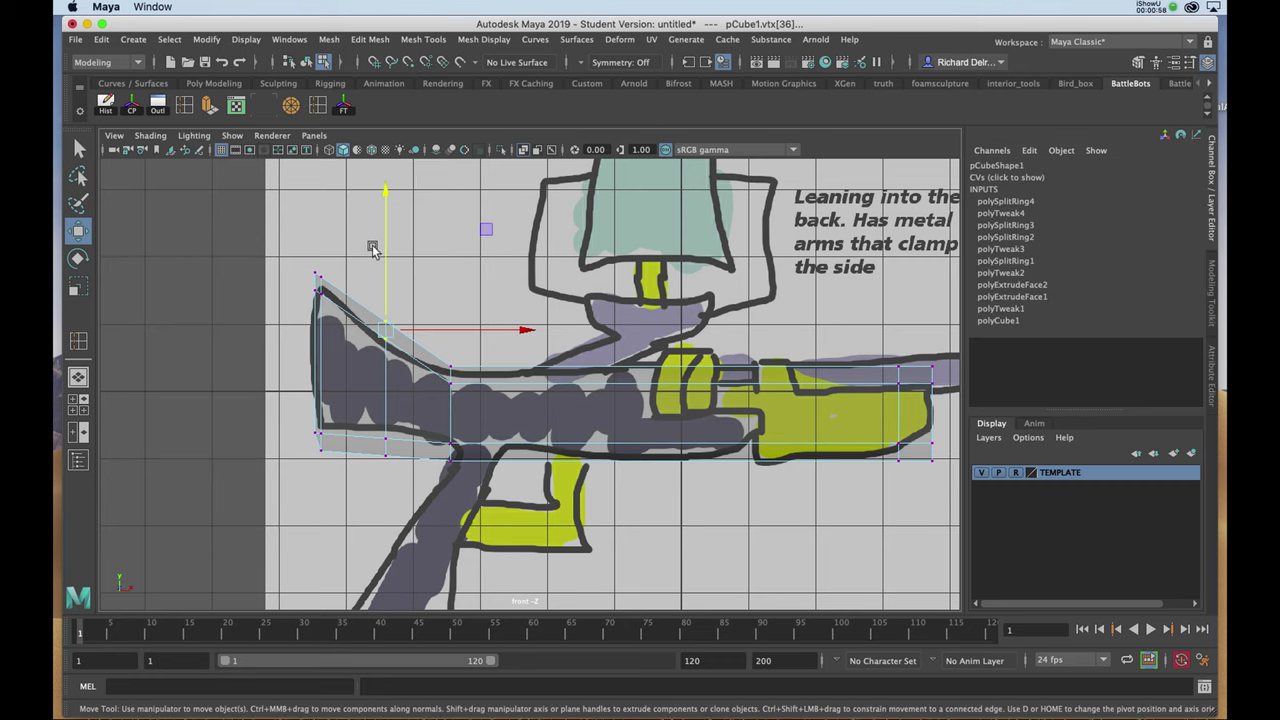
left_click_drag(386, 249, 390, 261)
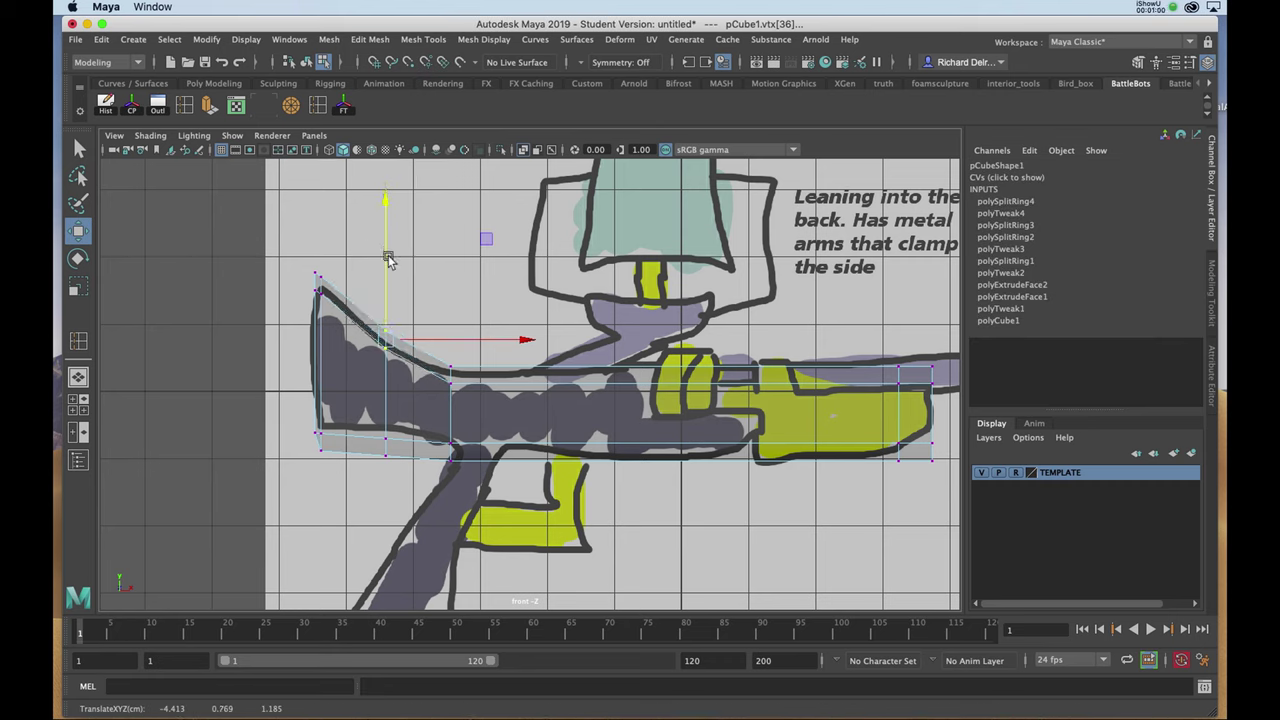
left_click(523, 150)
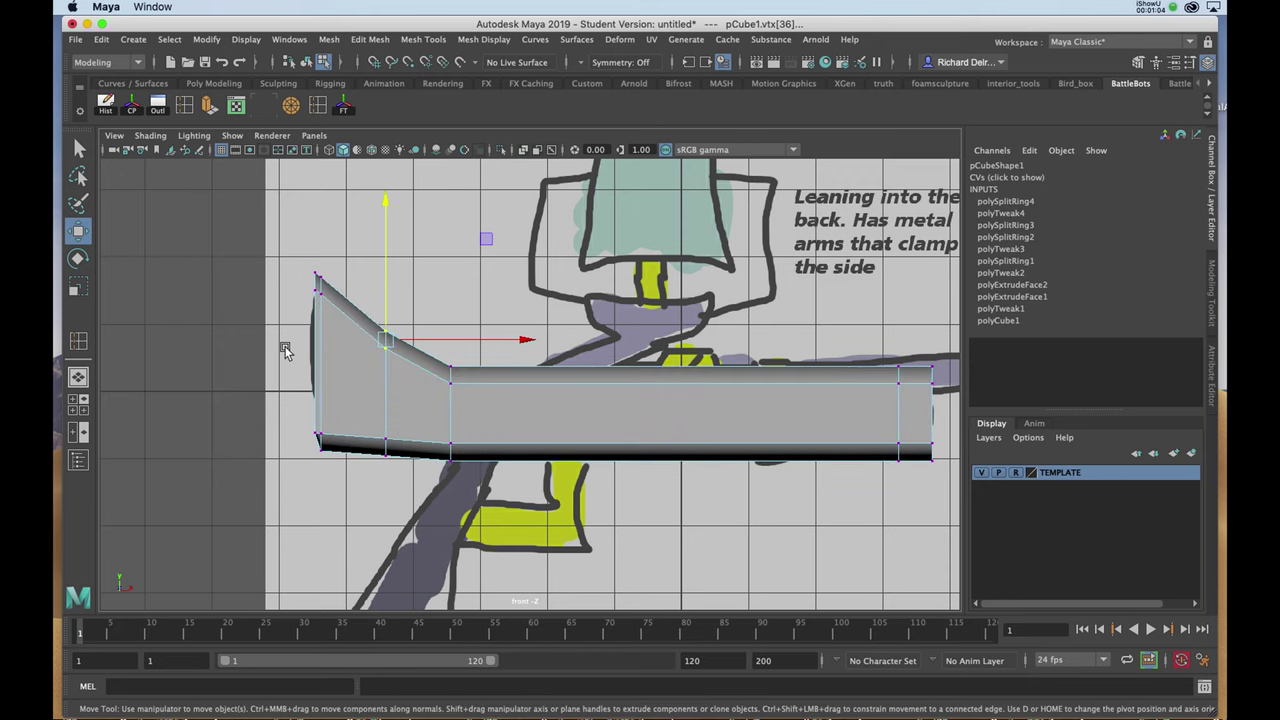
key("3")
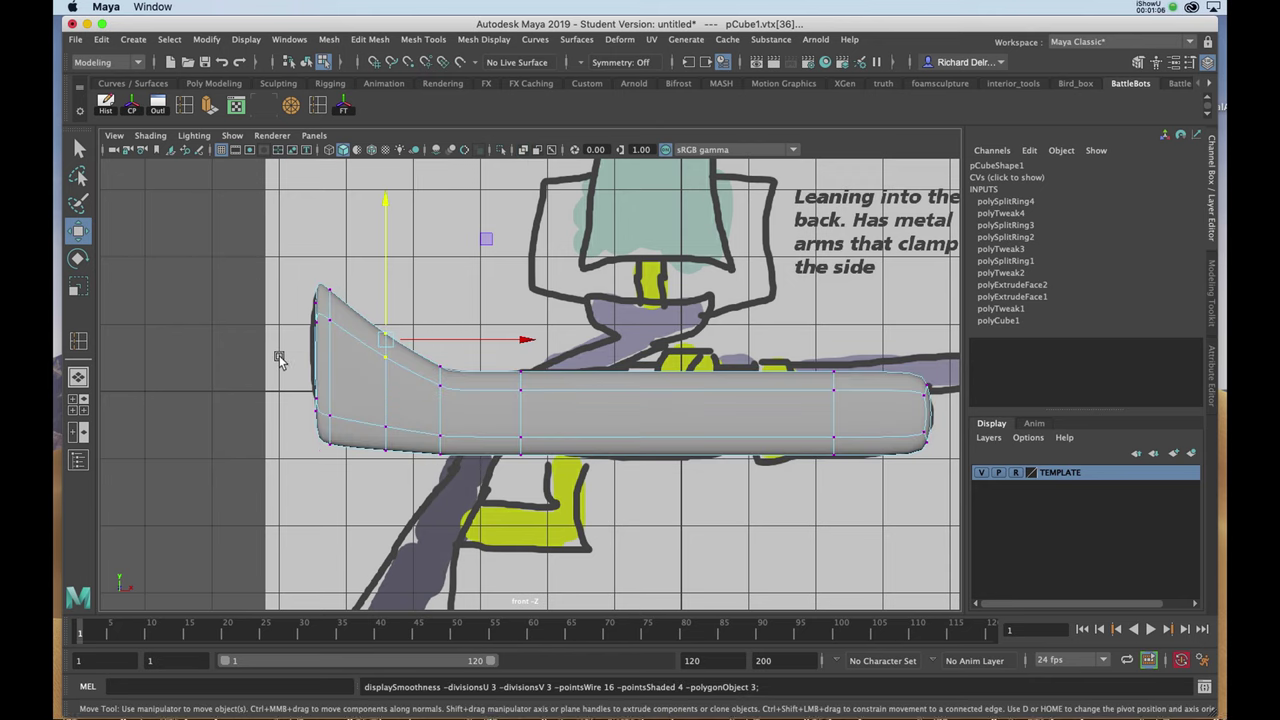
key("1")
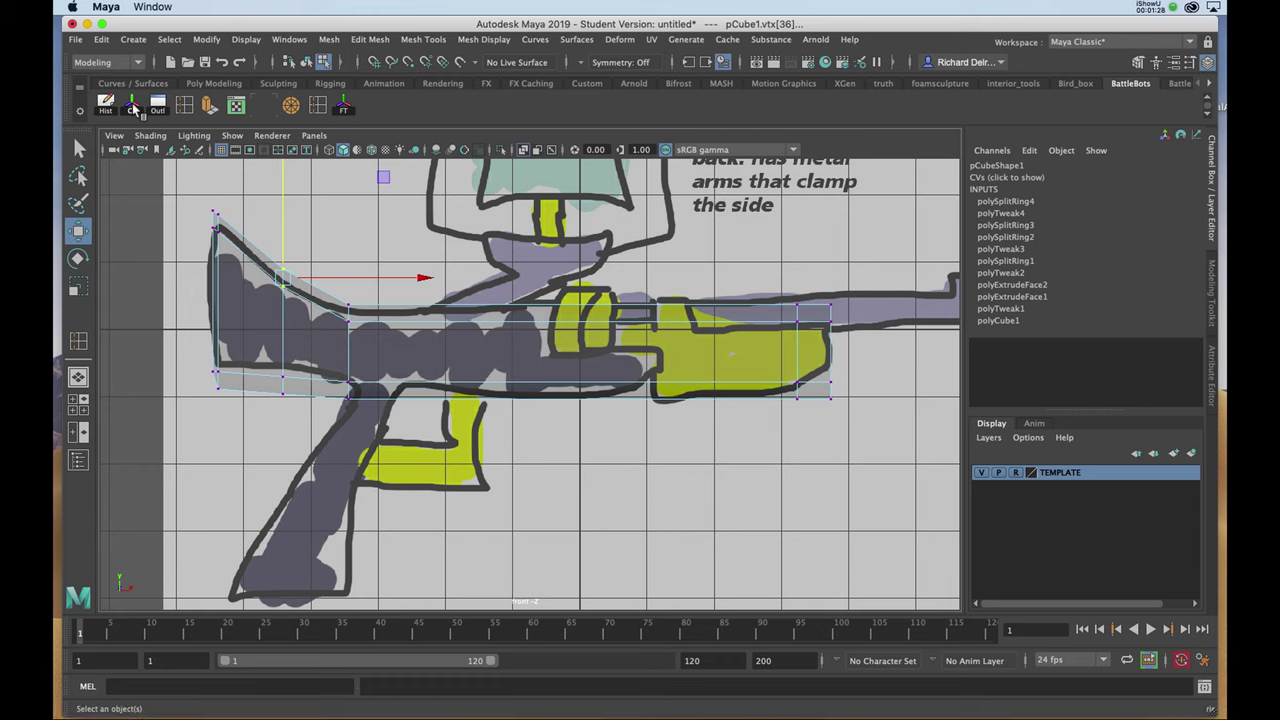
Step: Insert a lengthwise edge loop along the sides of the body and stock below the upper edge and preview it smoothed
left_click(184, 105)
left_click_drag(830, 352, 826, 340)
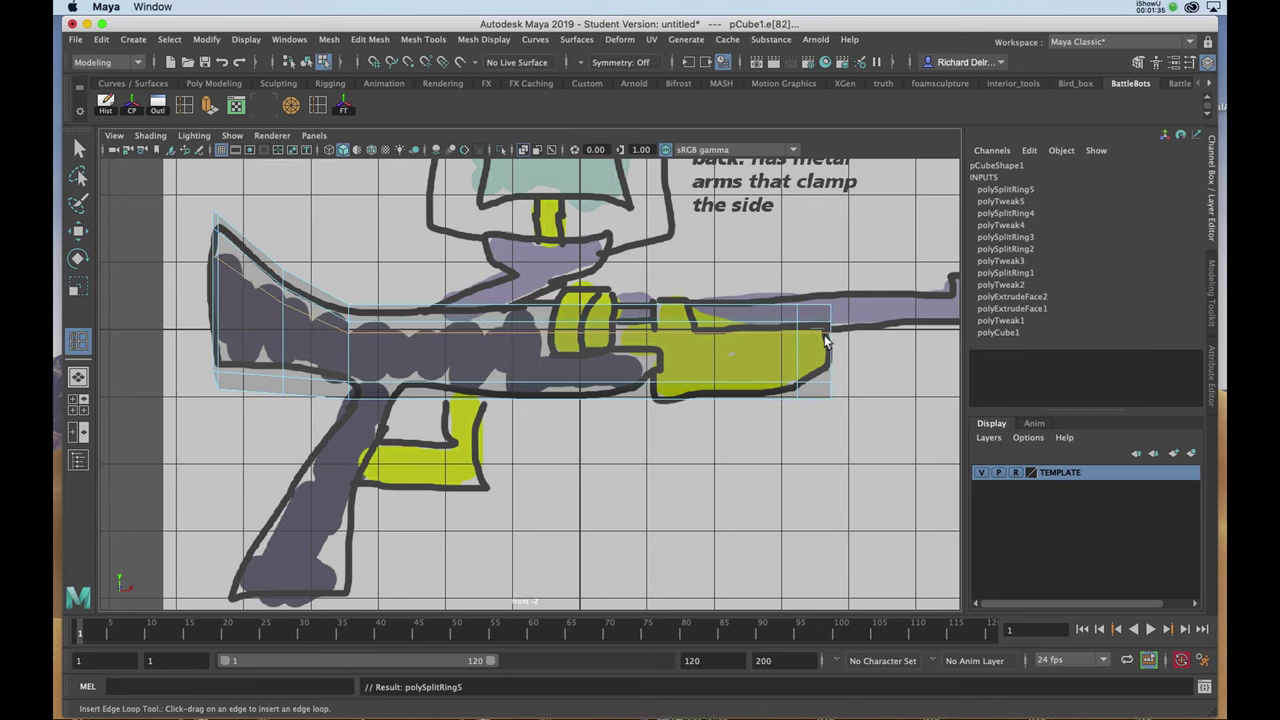
key("3")
key("1")
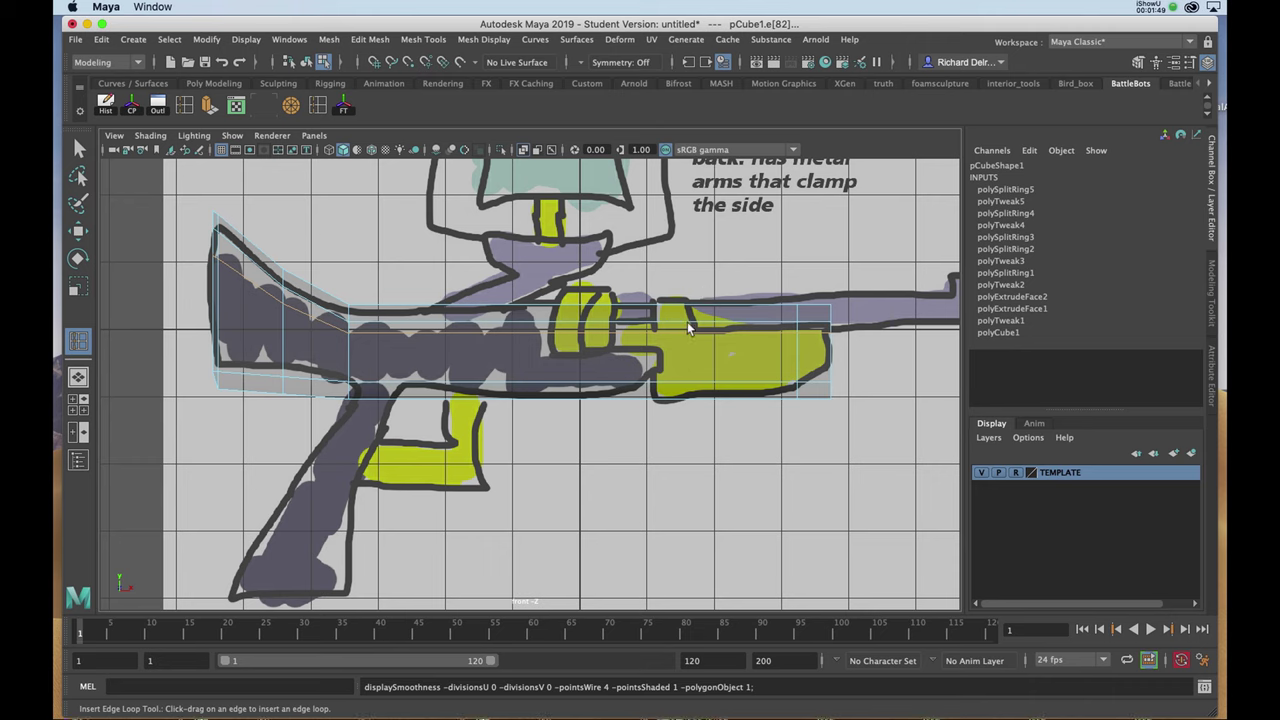
Step: Insert five edge loops across the body, aligned with the sketched yellow parts, the dark body's front end and the grip's front edge
left_click(200, 110)
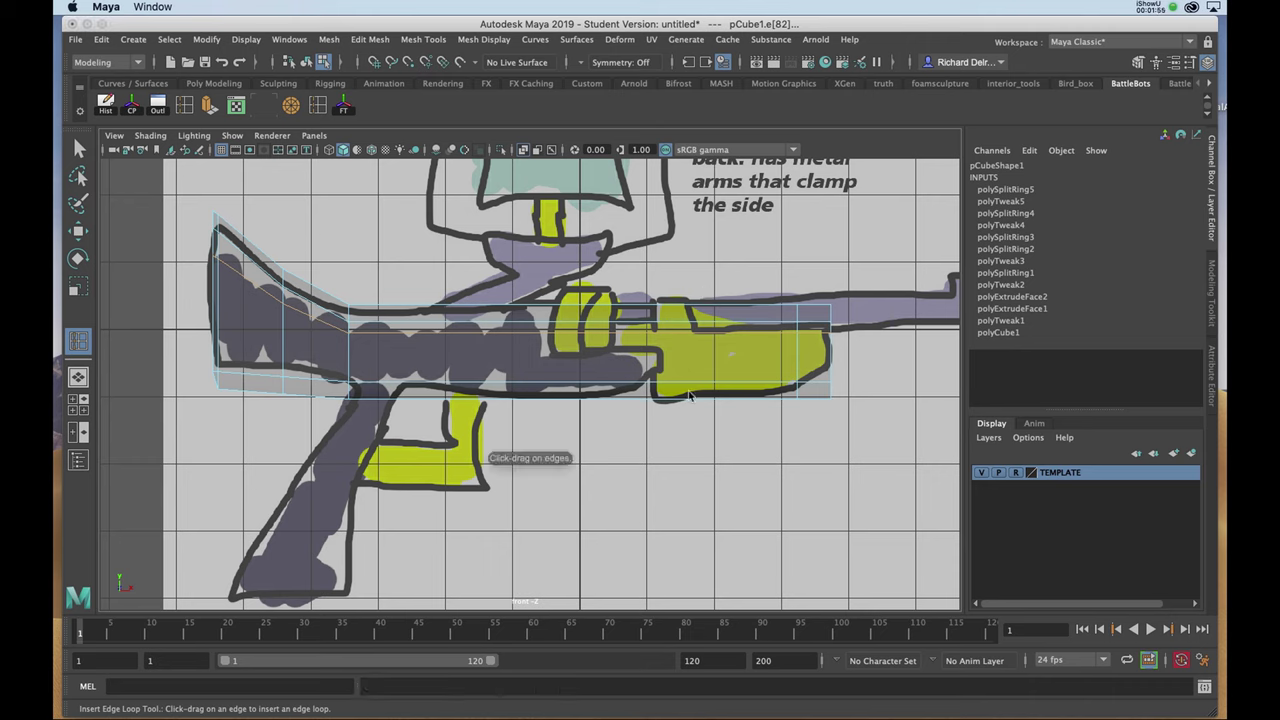
left_click(695, 322)
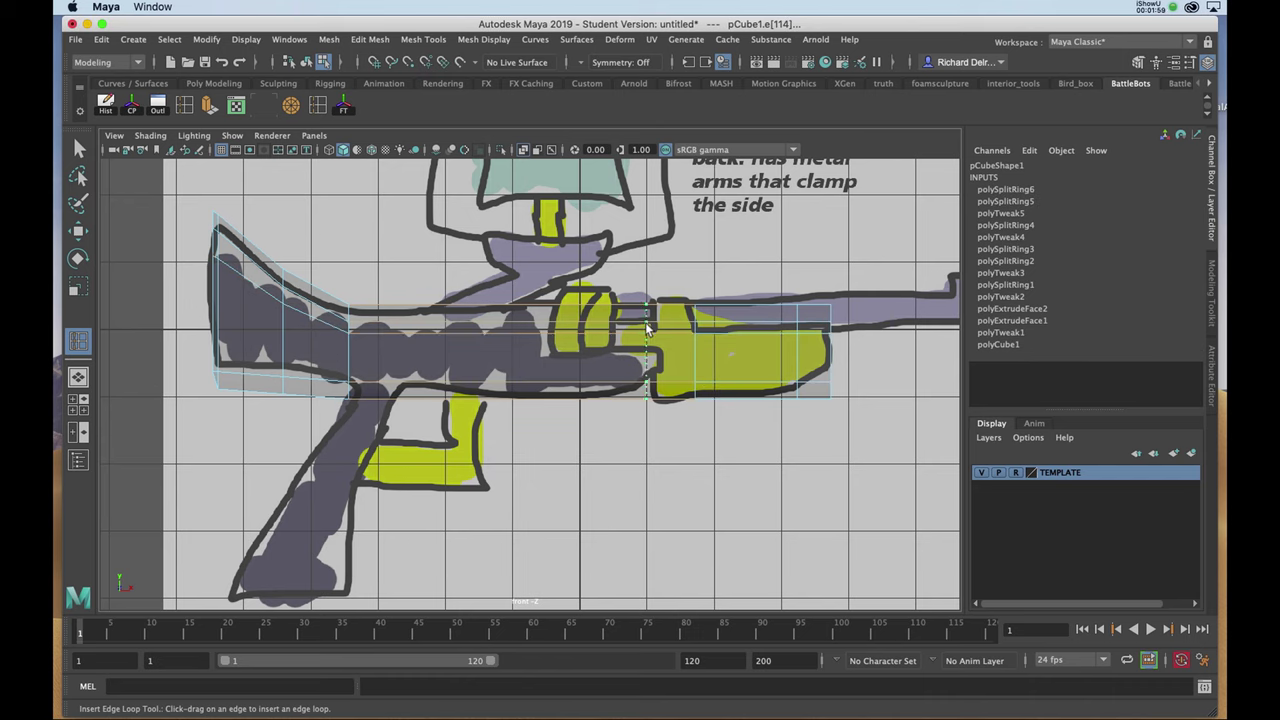
left_click(641, 333)
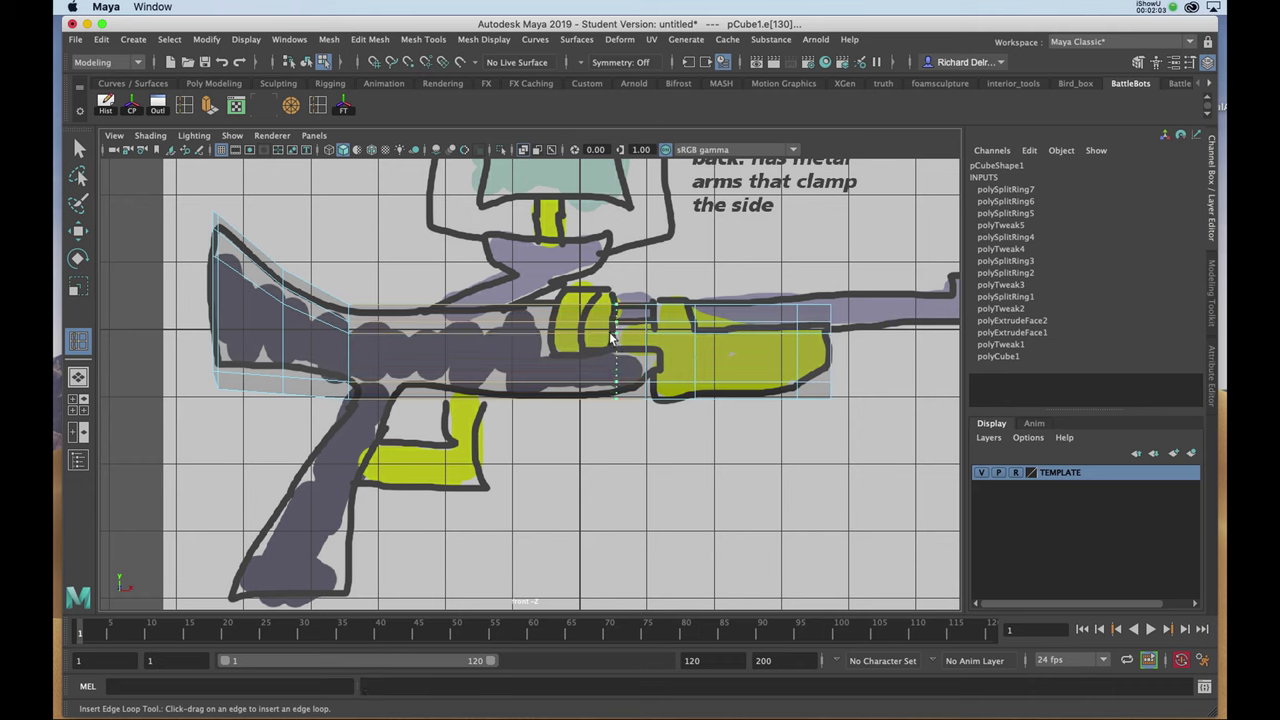
left_click(614, 338)
left_click(547, 331)
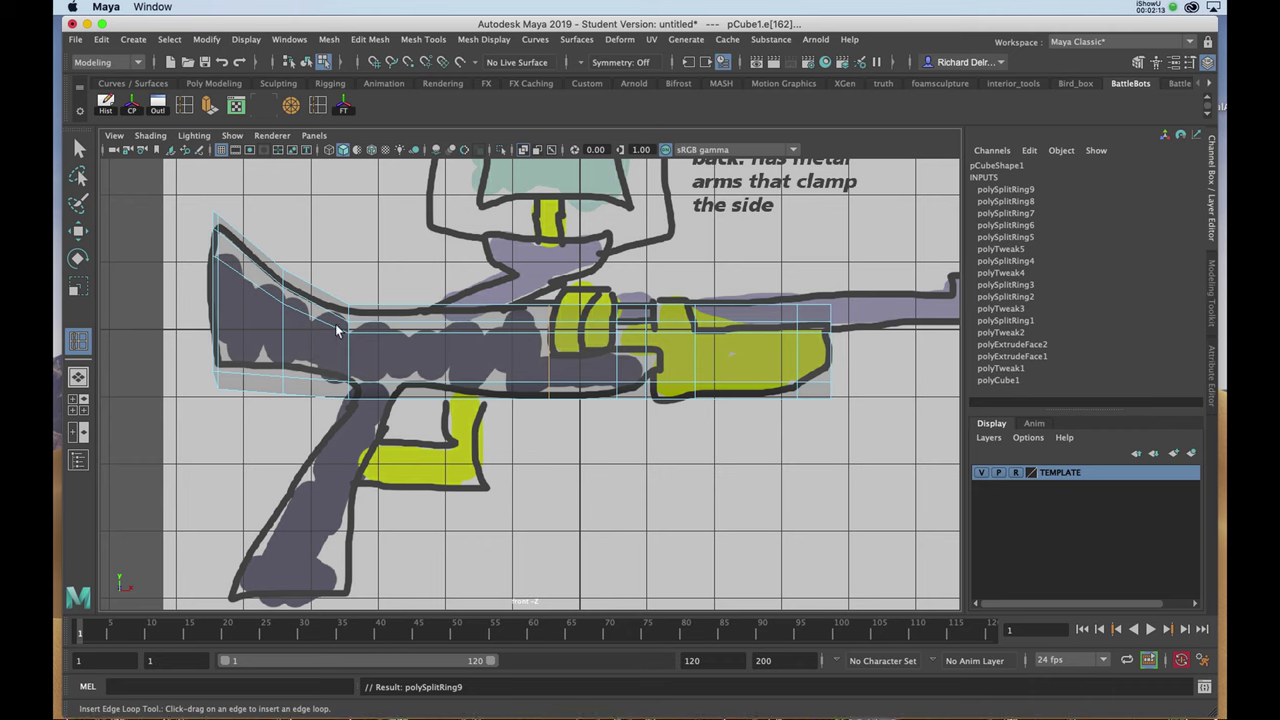
left_click_drag(409, 397, 404, 400)
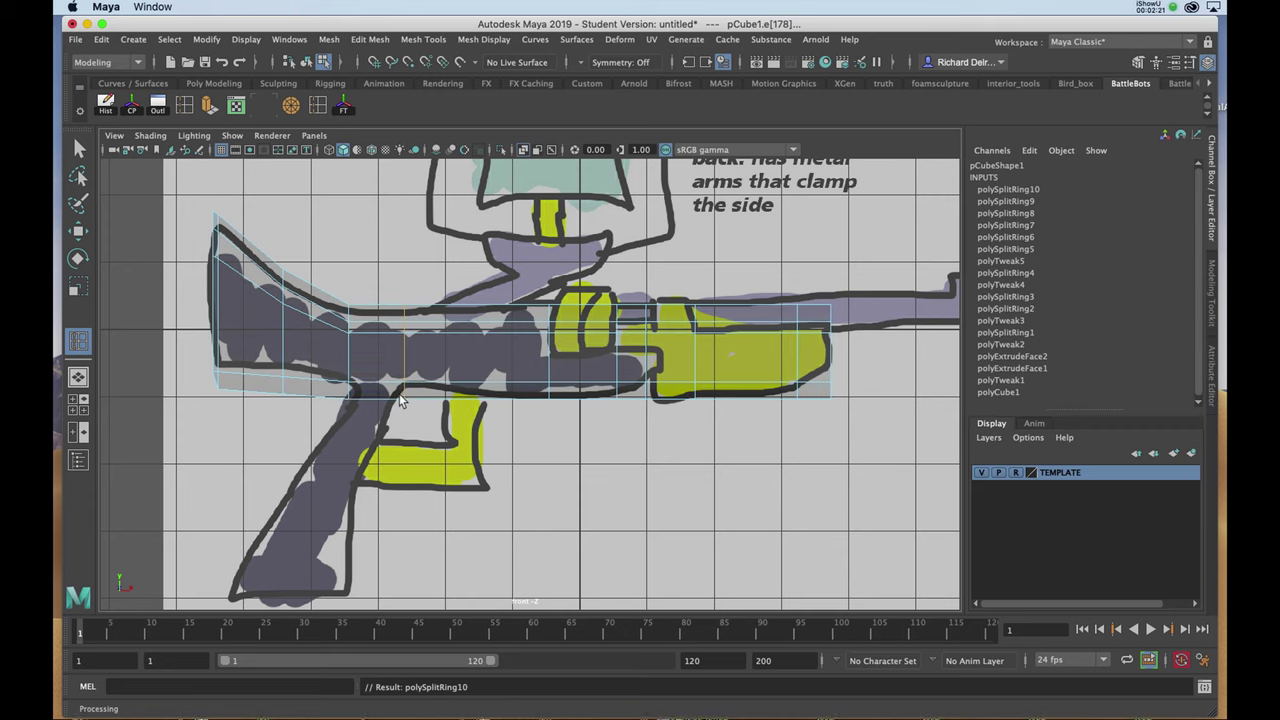
Step: Move the edge loop where the stock meets the body slightly rearward, towards the back of the sketched grip
key("w")
double_click(349, 348)
left_click_drag(371, 353, 356, 350)
Step: Examine the body's side and underside in perspective and the edge loops above the sketched grip in the front view
key("space")
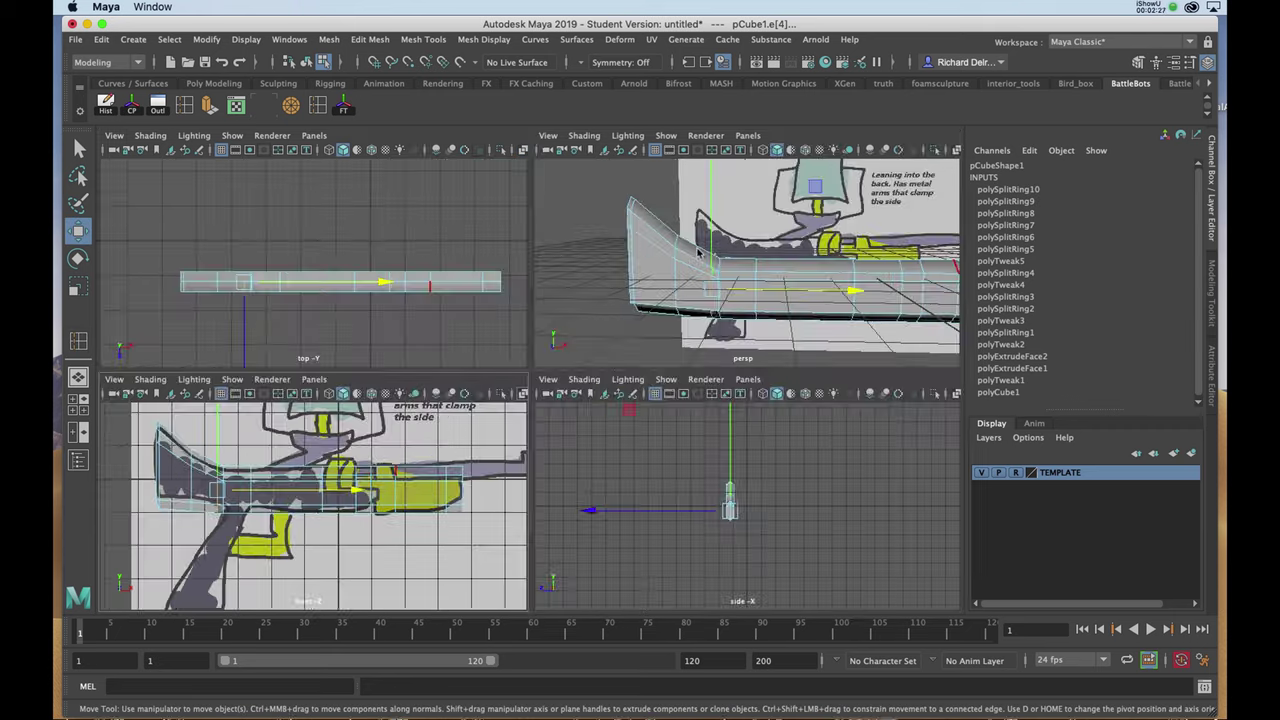
key("space")
left_click_drag(623, 391, 510, 400, "alt")
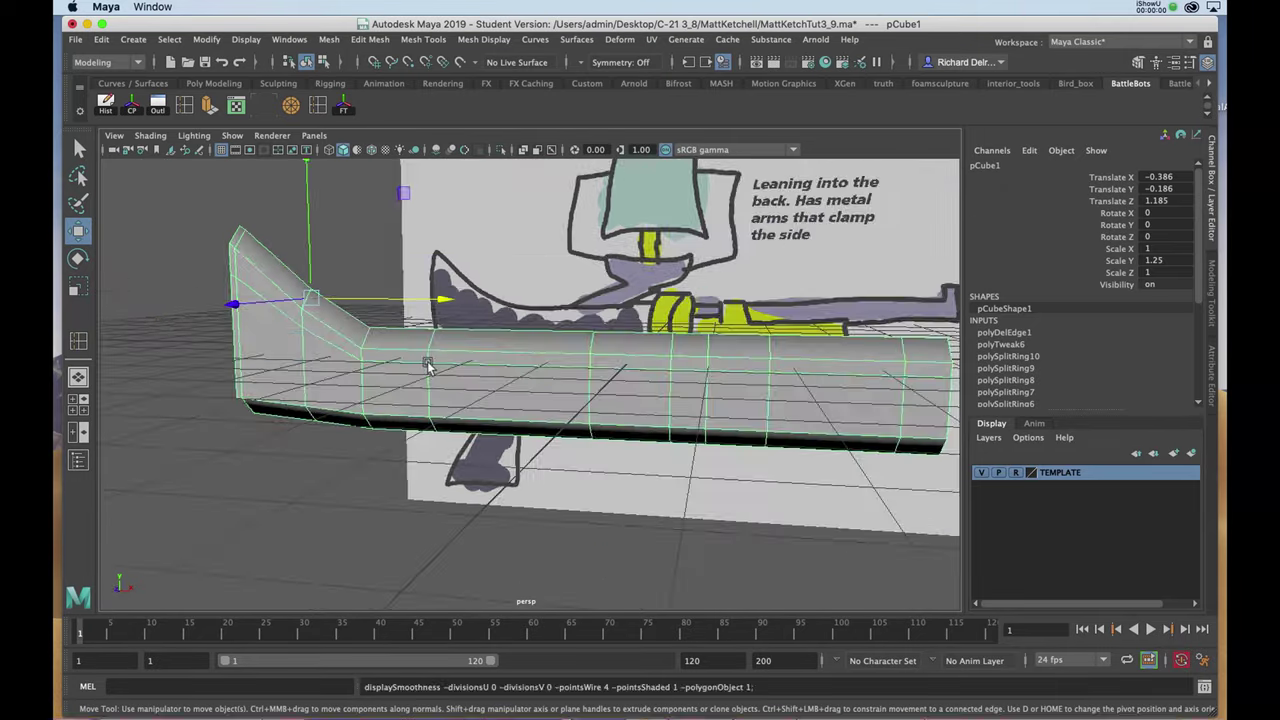
left_click_drag(429, 363, 486, 346, "alt")
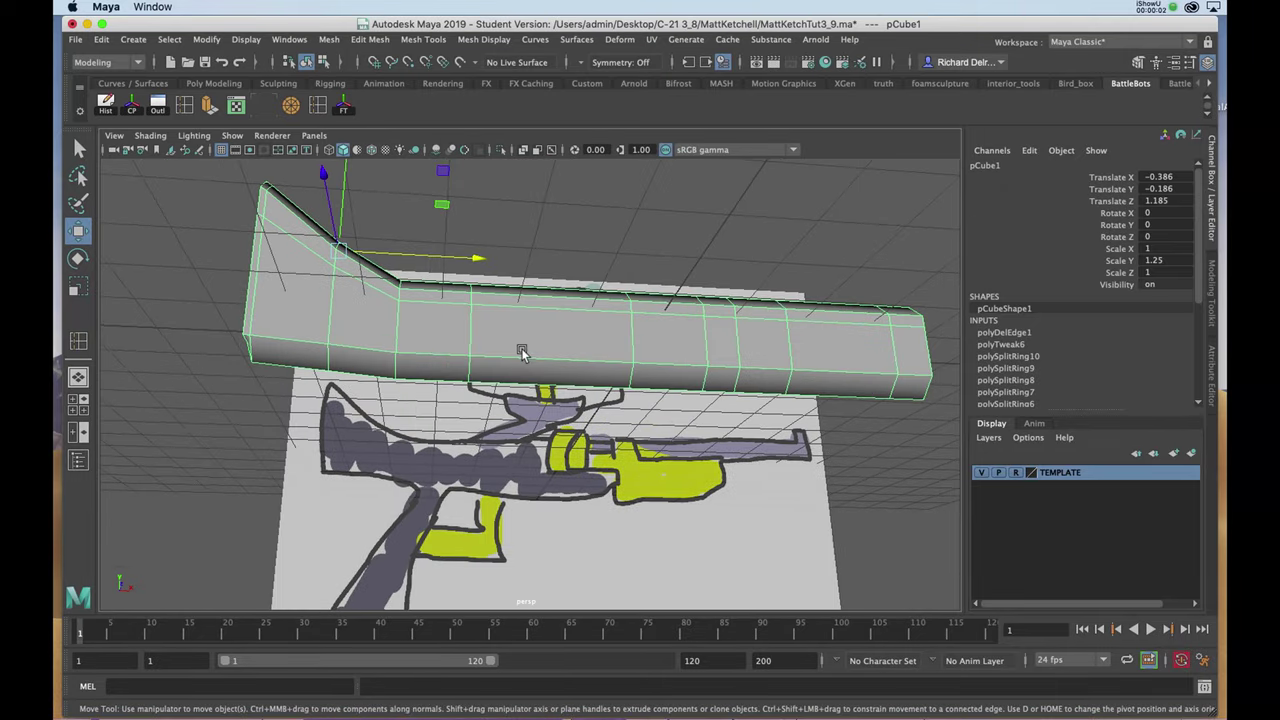
key("space")
key("space")
scroll(345, 382, "up", 5)
scroll(362, 375, "up", 2)
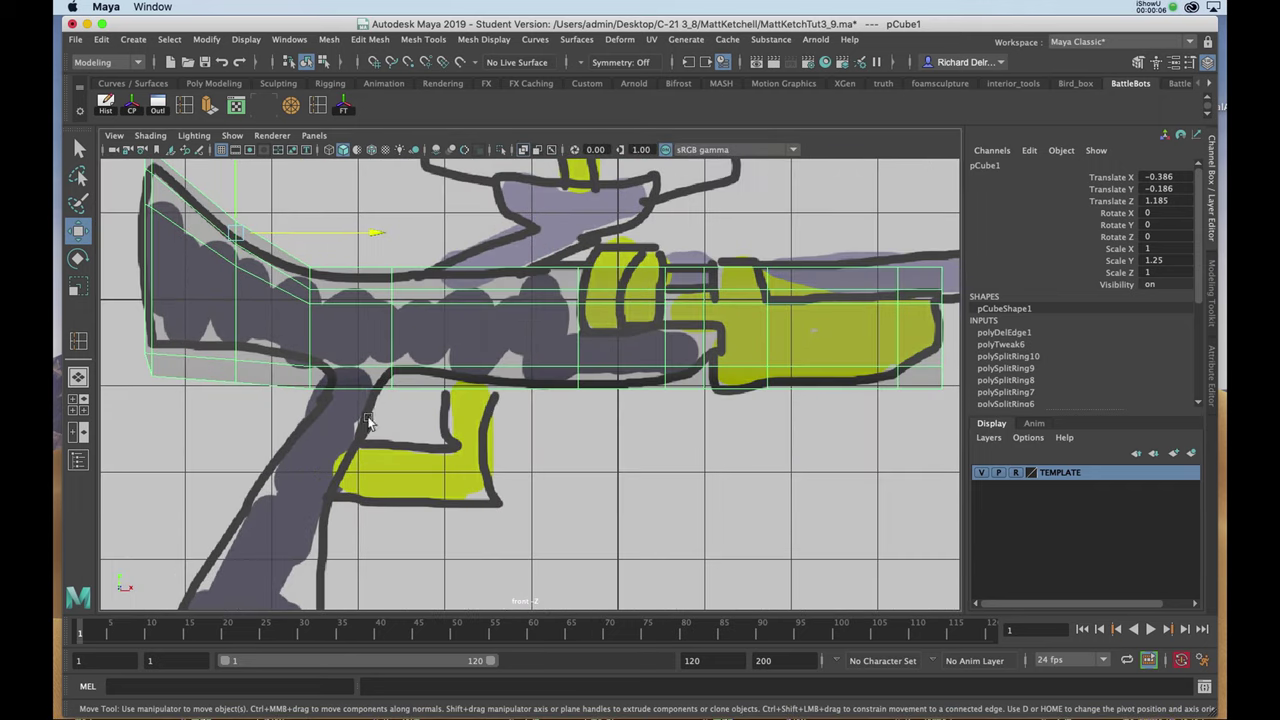
Step: Extrude the body's underside face directly above the sketched grip
right_click_drag(366, 397, 364, 432)
left_click(350, 378)
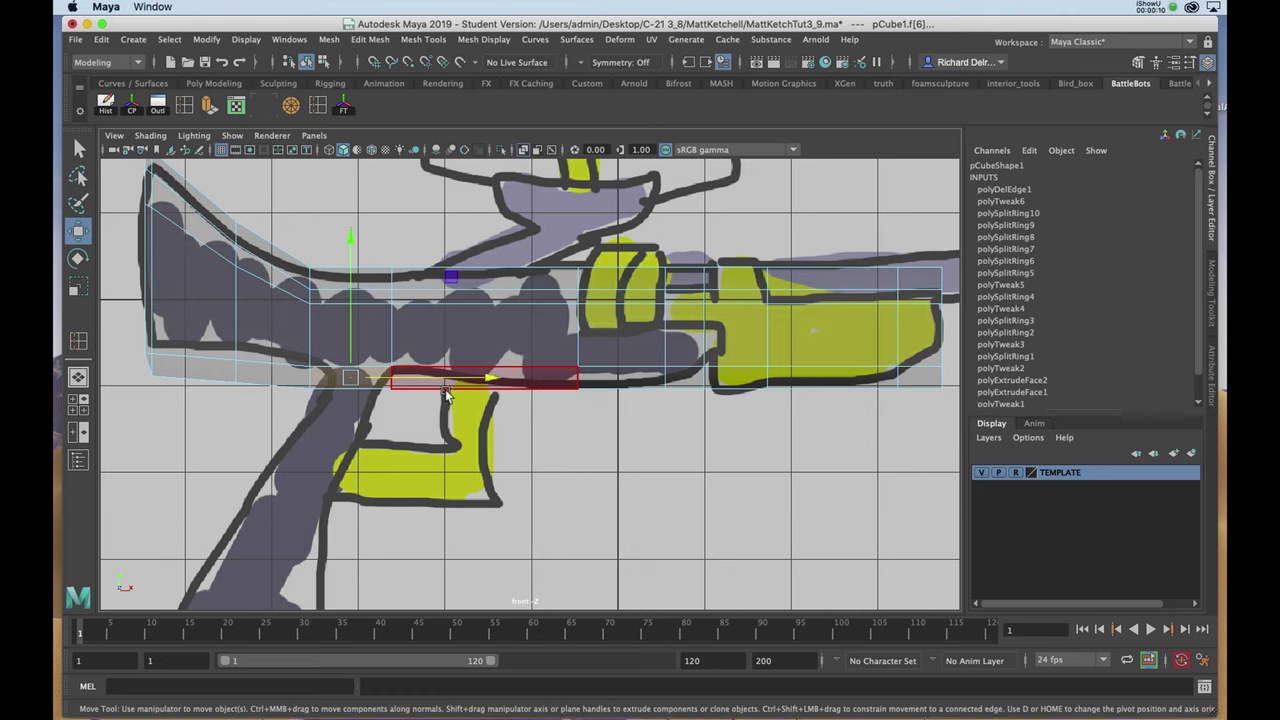
key("space")
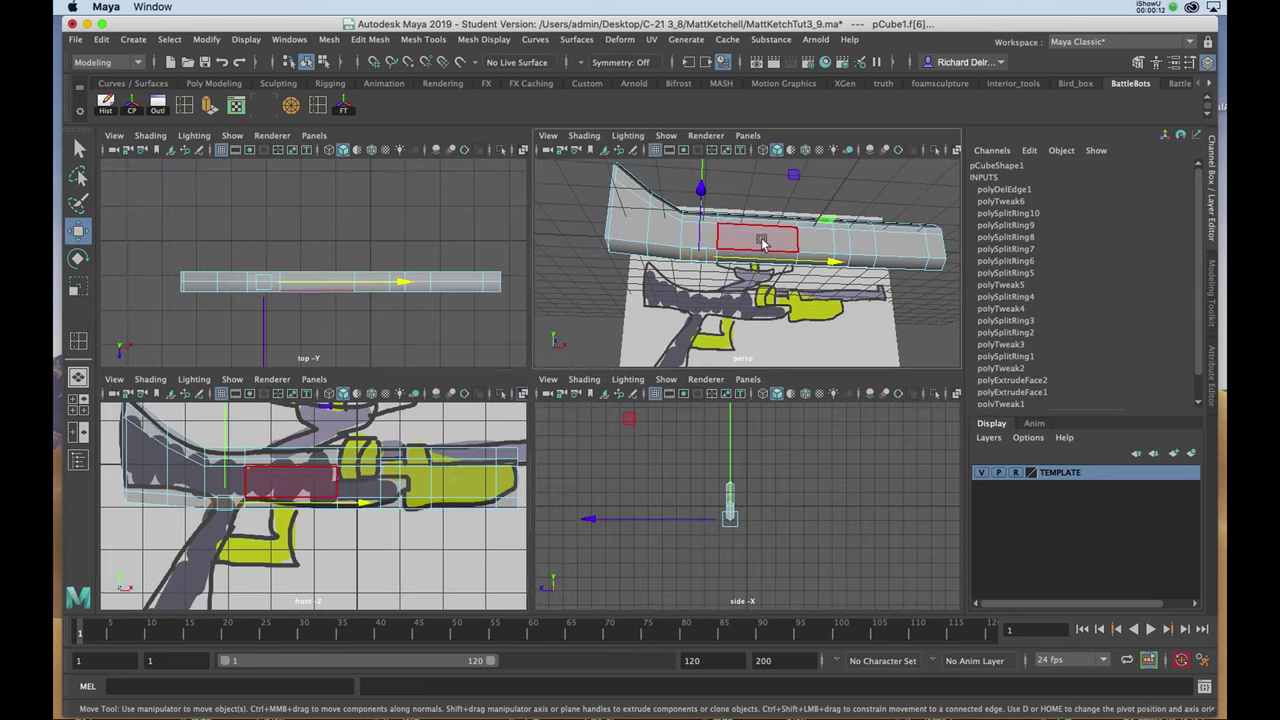
key("space")
key("f")
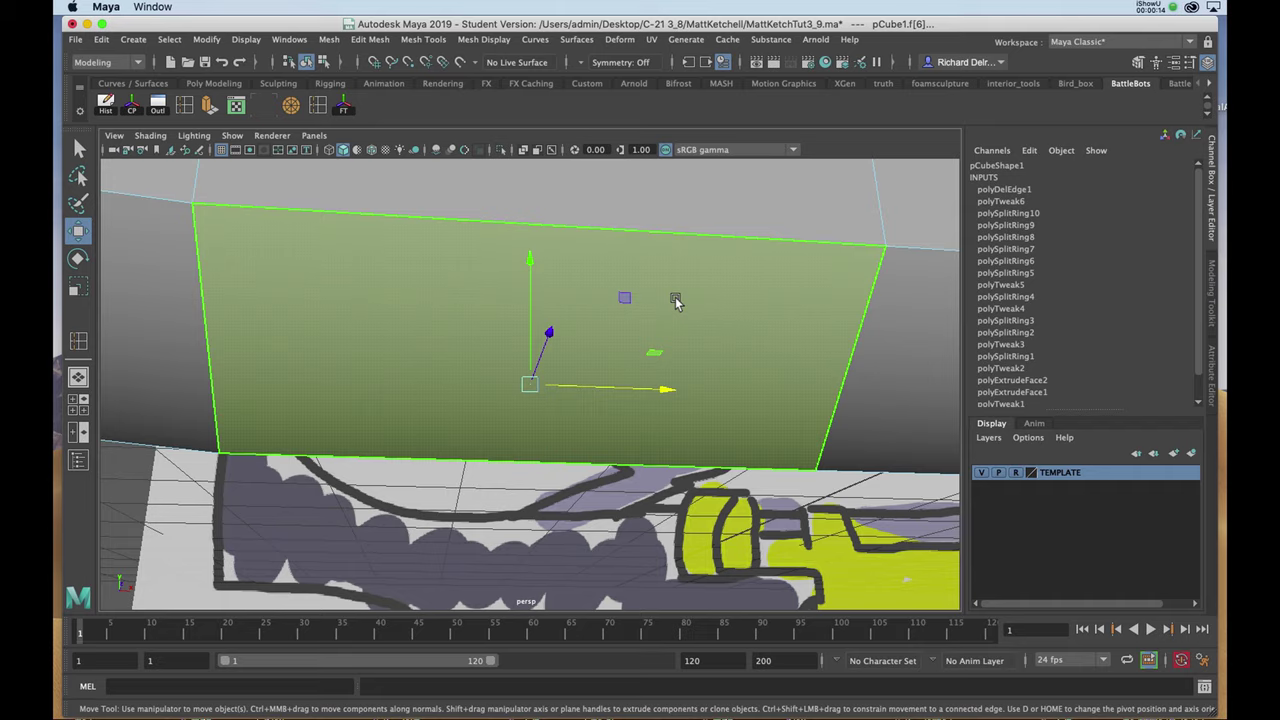
mouse_move(674, 334)
left_mouse_down("alt")
mouse_move(537, 274)
mouse_move(585, 305)
left_mouse_up("alt")
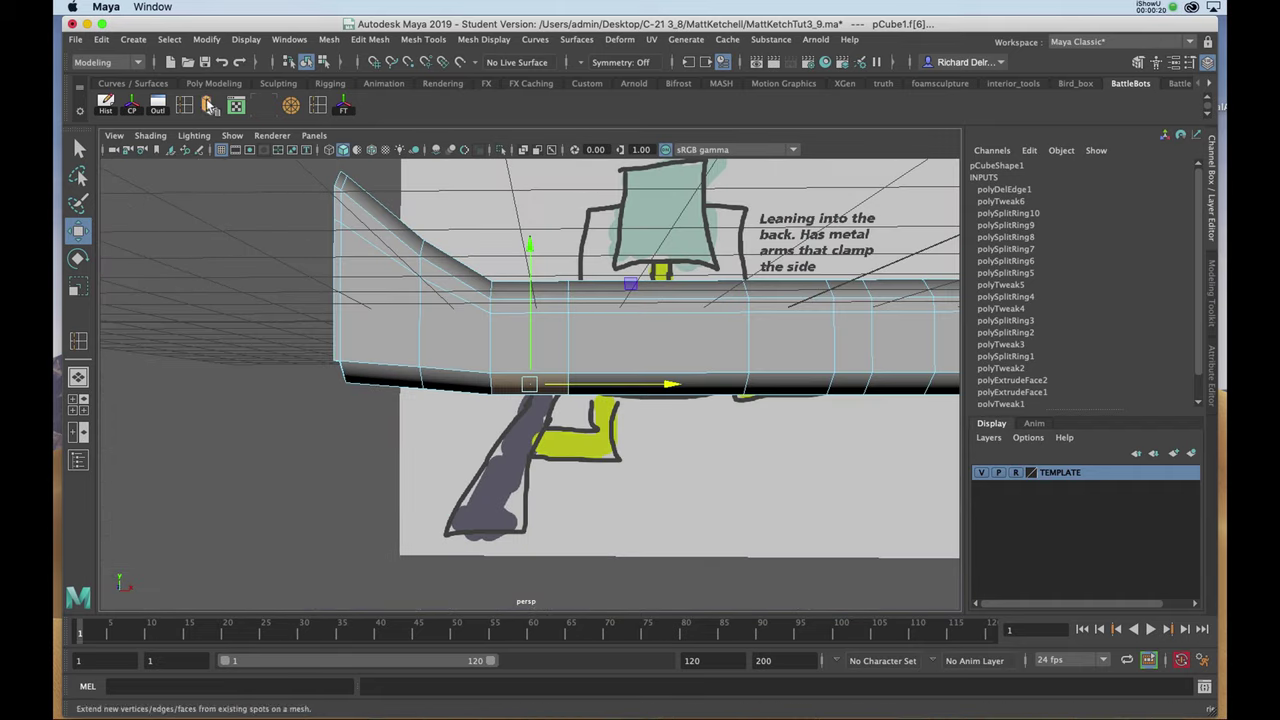
left_click(207, 106)
Step: Switch the extrusion manipulator to world axes, hiding the sketch layer meanwhile and showing it again
left_click_drag(527, 335, 413, 269, "alt")
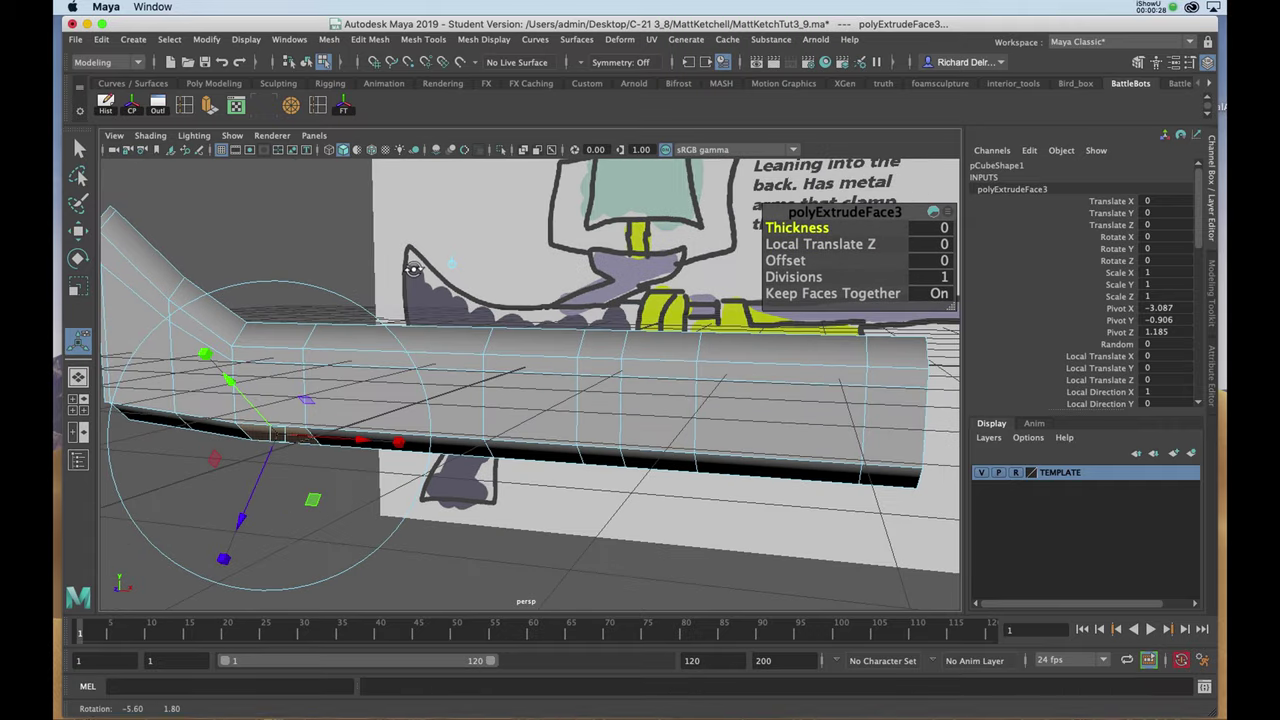
left_click(984, 473)
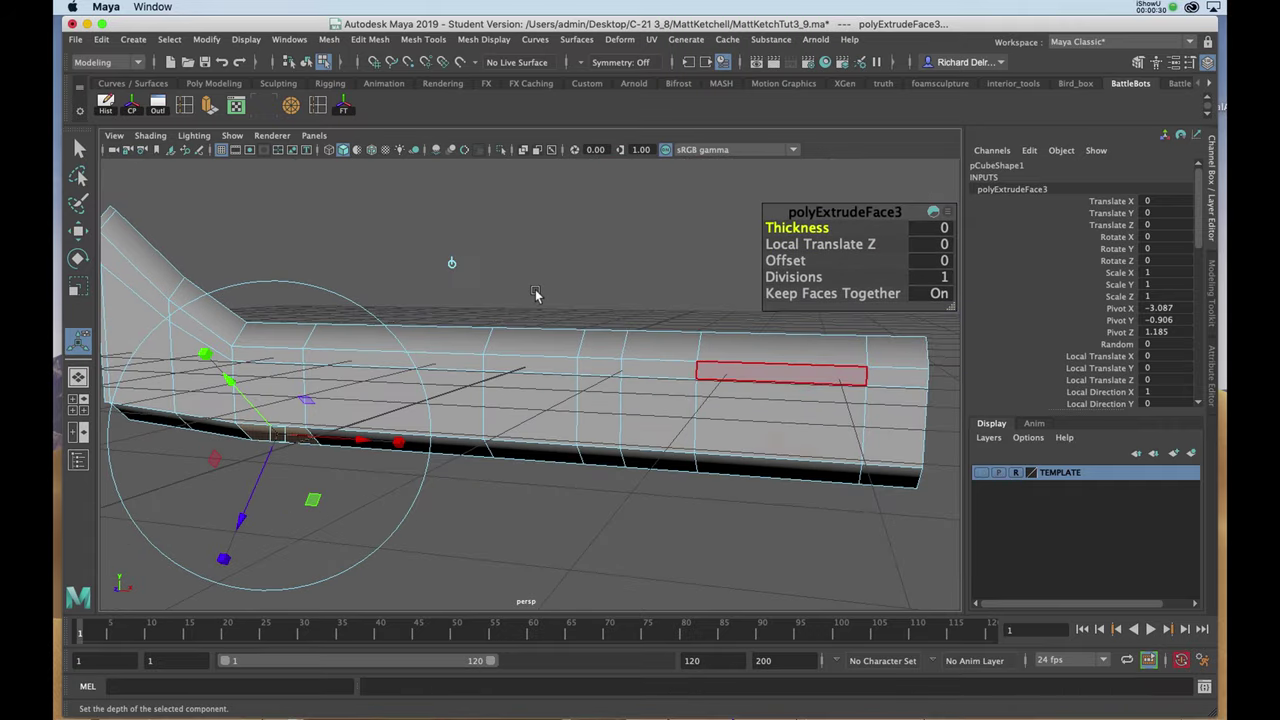
left_click(452, 263)
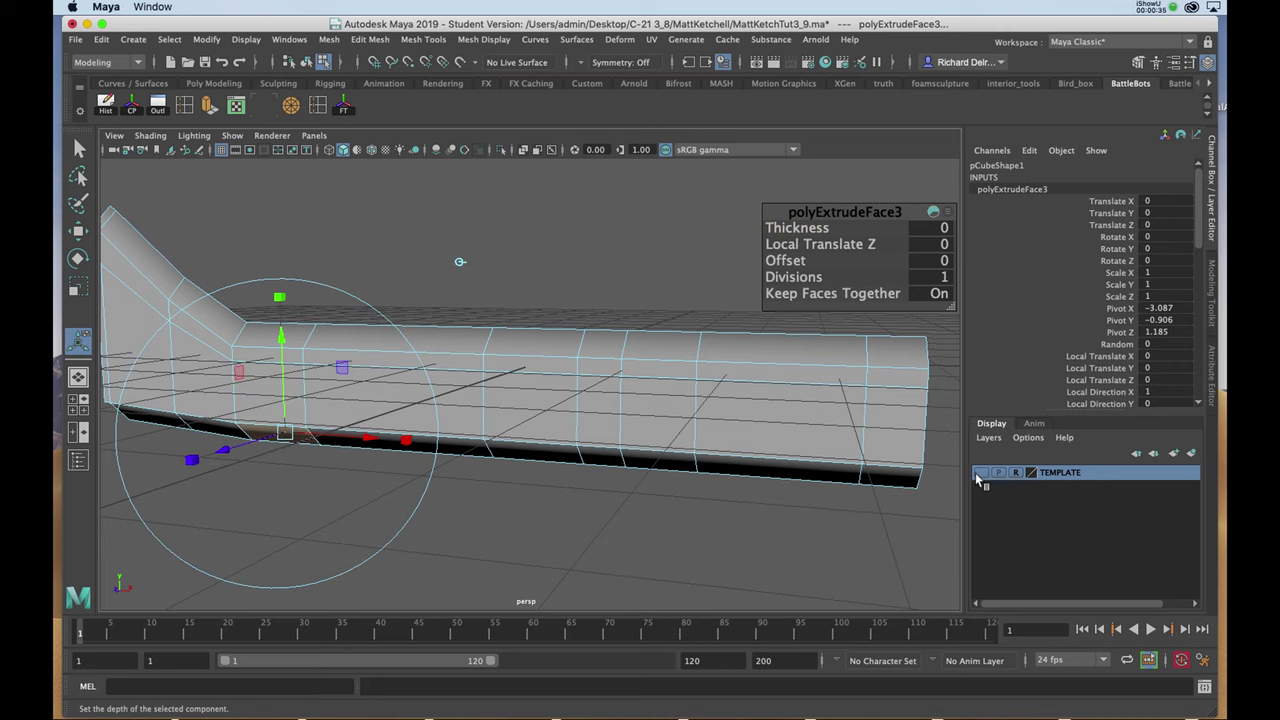
left_click(978, 473)
mouse_move(471, 394)
left_mouse_down("alt")
mouse_move(545, 397)
mouse_move(634, 346)
left_mouse_up("alt")
key("space")
key("space")
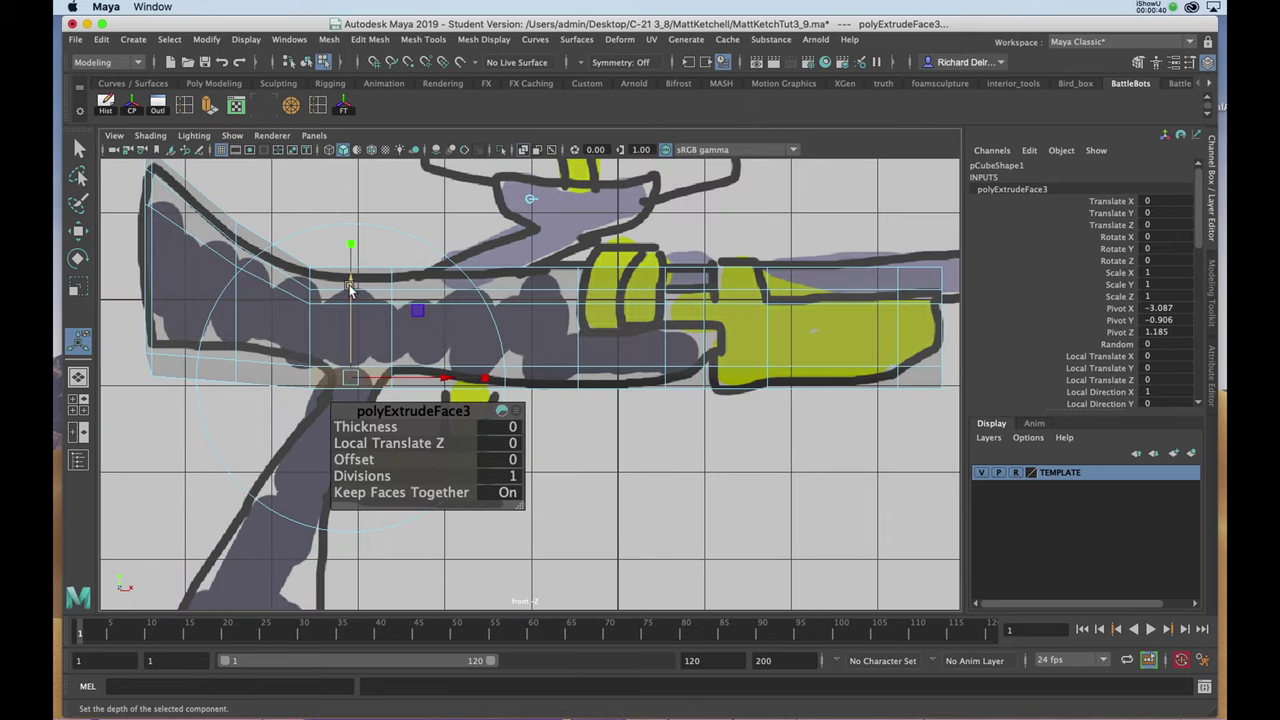
Step: Pull the extruded face down and rearward to the sketched grip's base and scale it to about 1.76 in X
left_click_drag(443, 412, 832, 435)
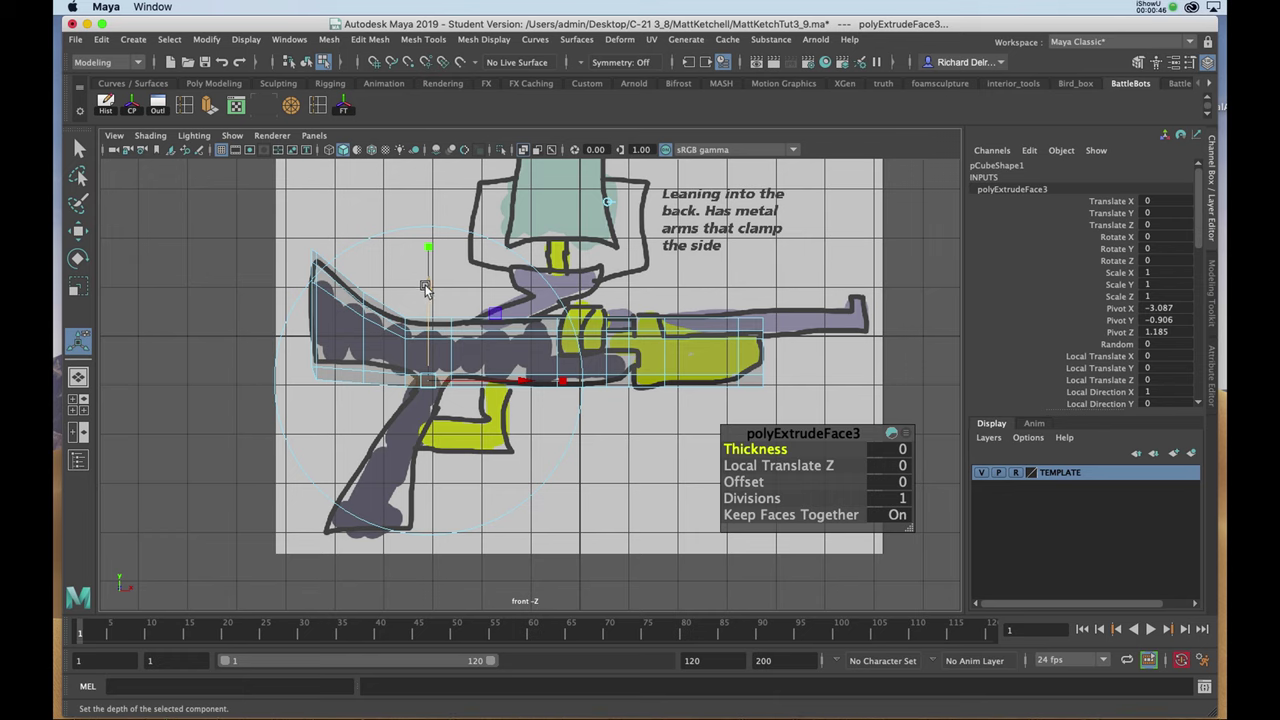
left_click_drag(425, 288, 427, 429)
left_click_drag(513, 529, 436, 530)
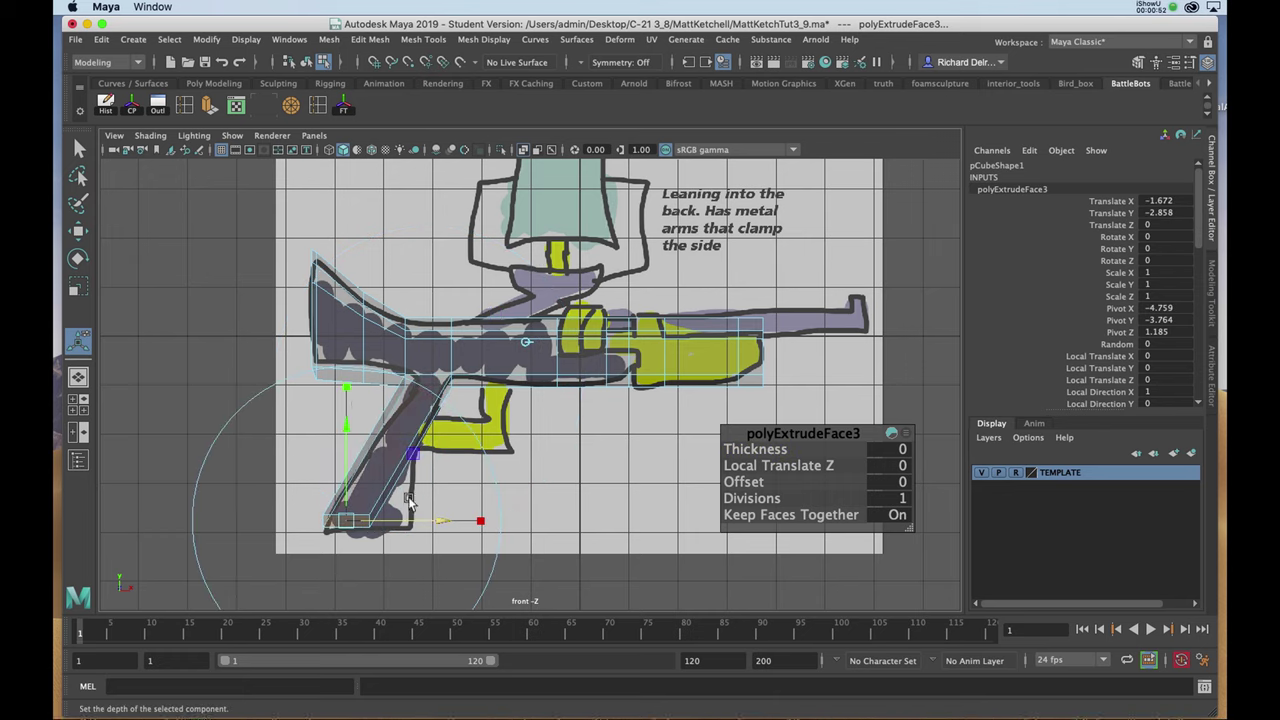
left_click_drag(346, 422, 346, 434)
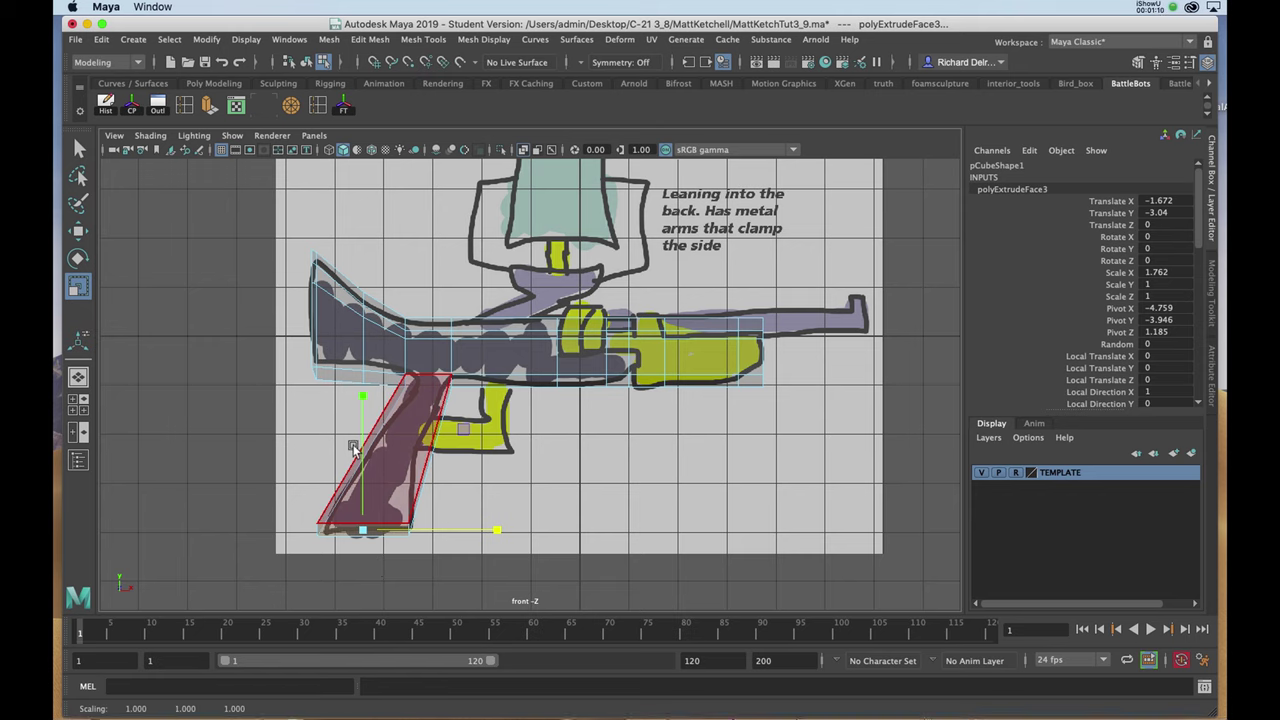
key("w")
left_click_drag(367, 393, 374, 425)
Step: Raise the lower edge at the grip's base so the base lies nearly level along the sketched outline
right_click_drag(371, 441, 432, 554, "alt")
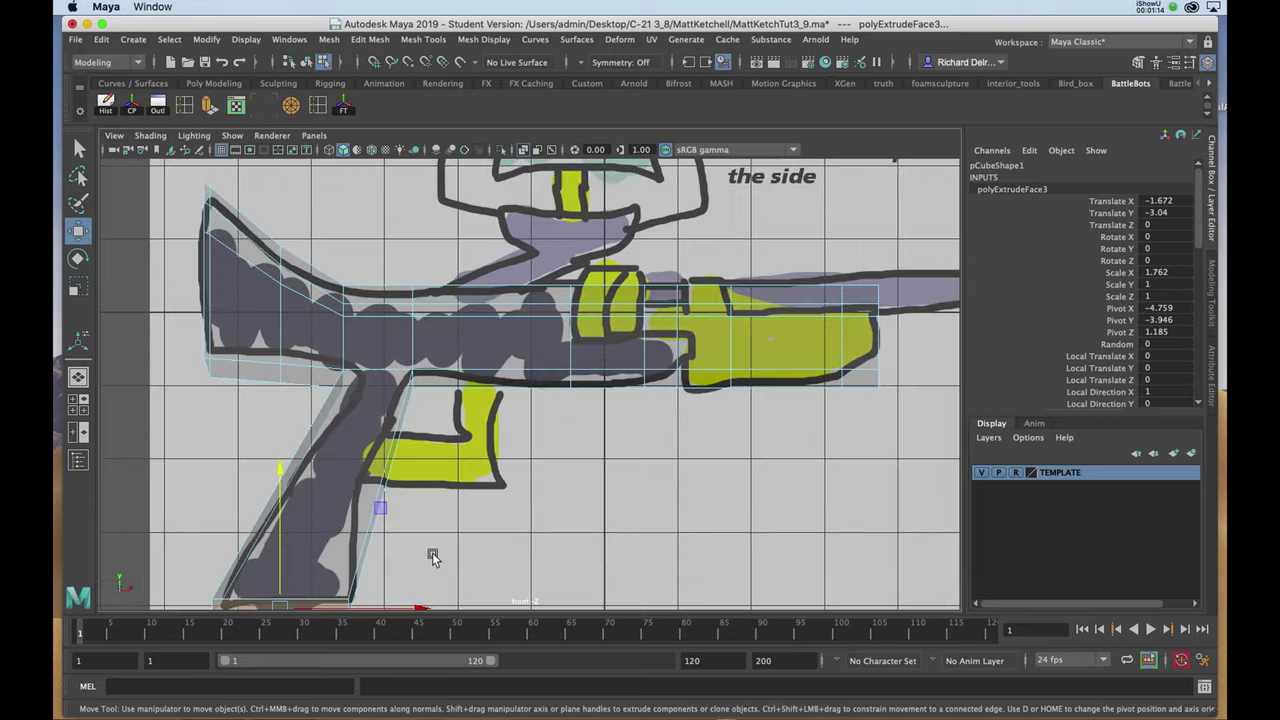
middle_click_drag(437, 530, 546, 432, "alt")
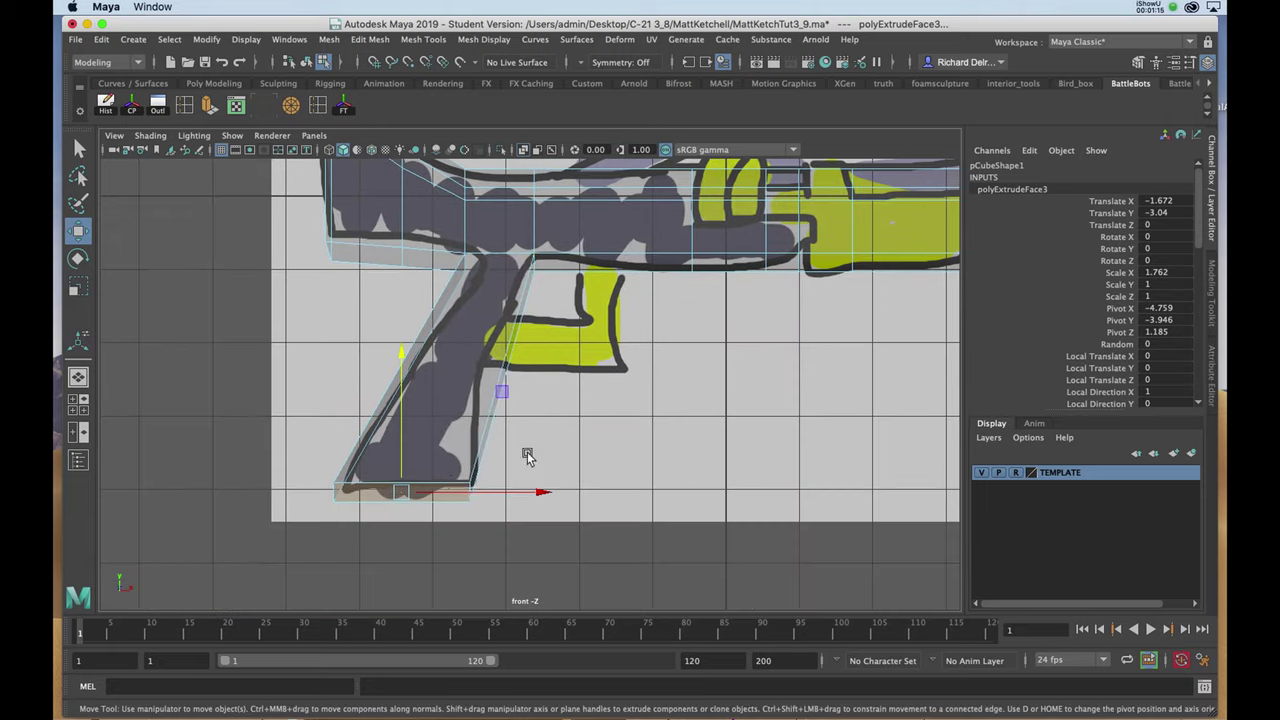
right_click(376, 500)
right_click_drag(378, 507, 376, 360)
left_click(383, 500)
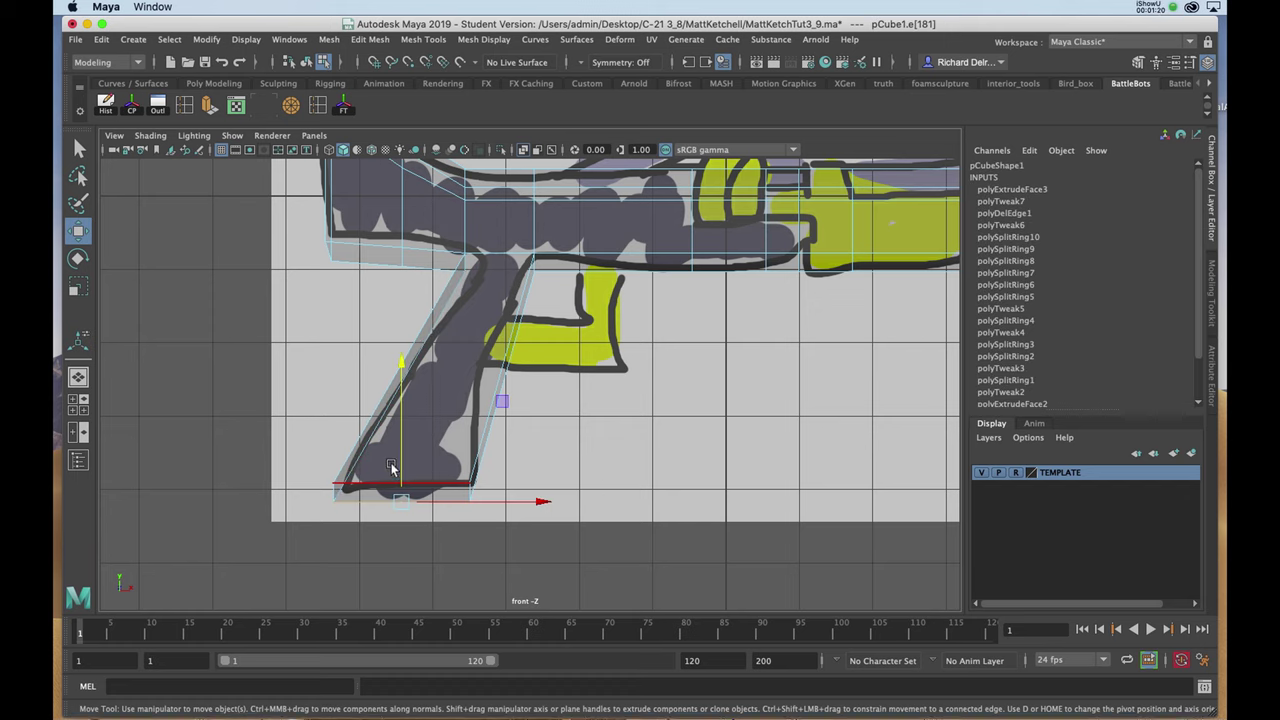
left_click_drag(400, 470, 399, 457)
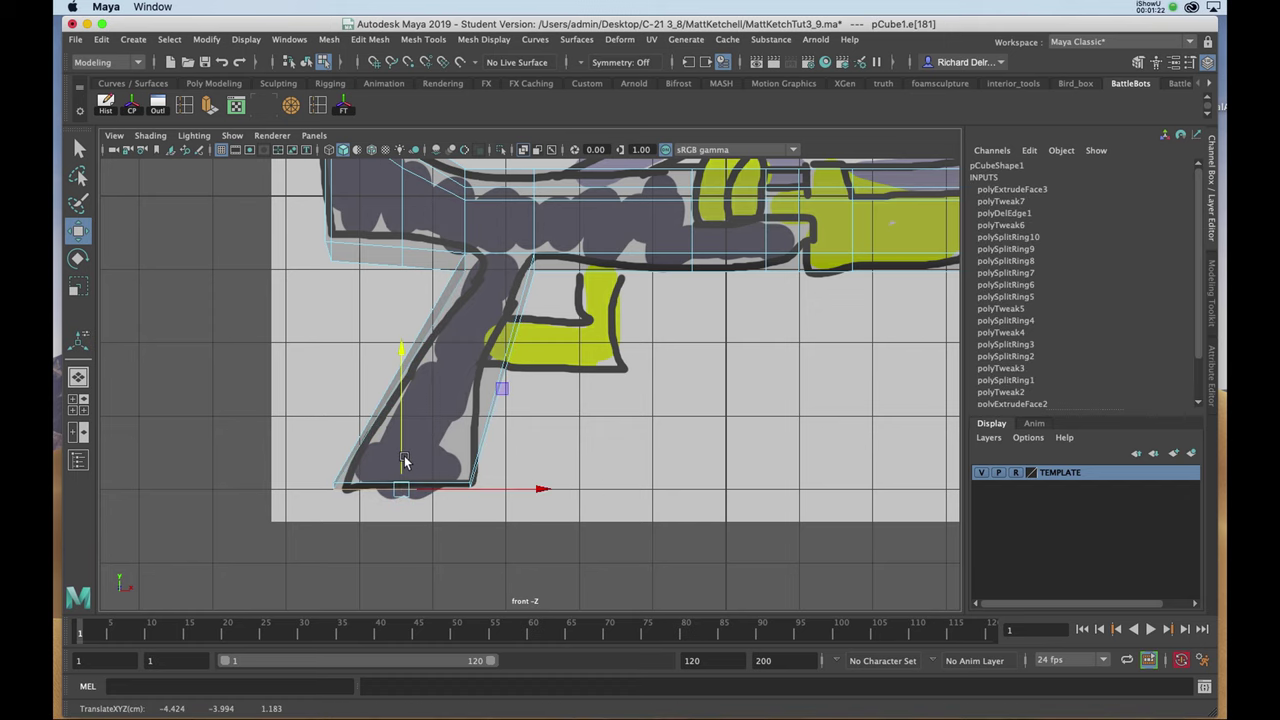
Step: Preview the body with its extruded grip smoothed in perspective and return to the unsmoothed mesh
key("space")
key("space")
left_click_drag(671, 324, 545, 350, "alt")
right_click_drag(545, 350, 508, 381, "alt")
left_click_drag(483, 383, 525, 436, "alt")
key("3")
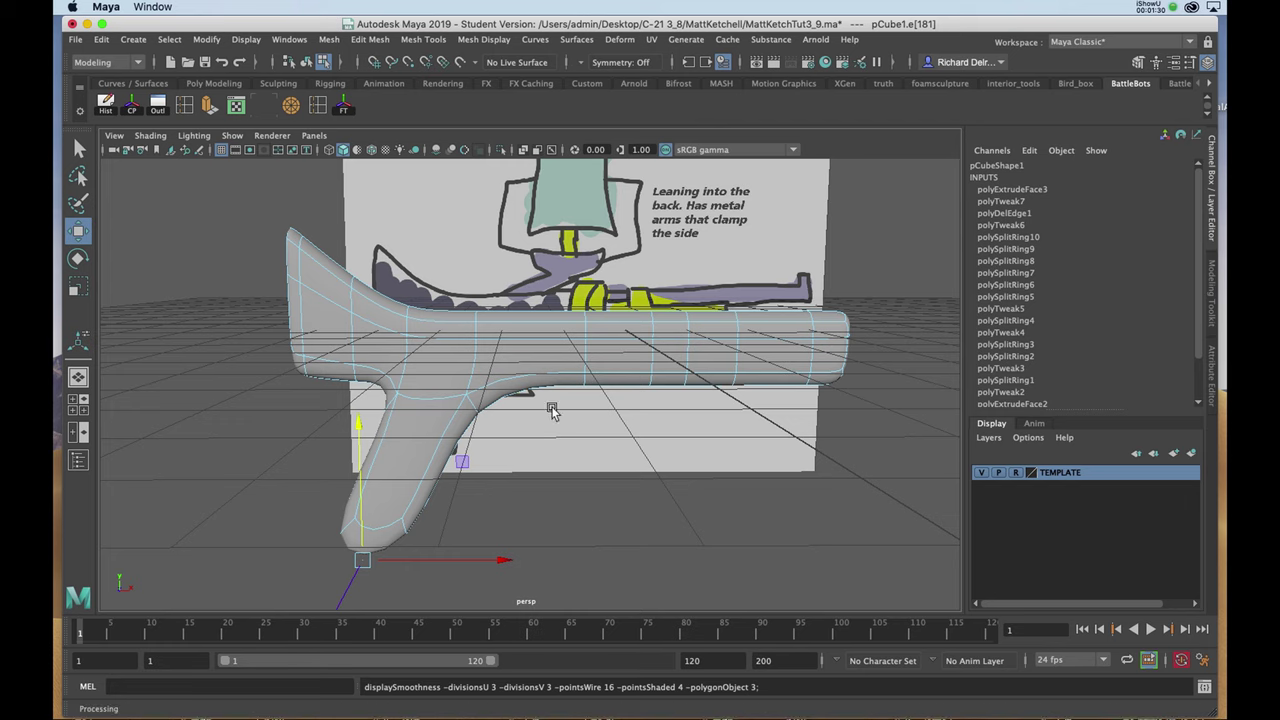
key("1")
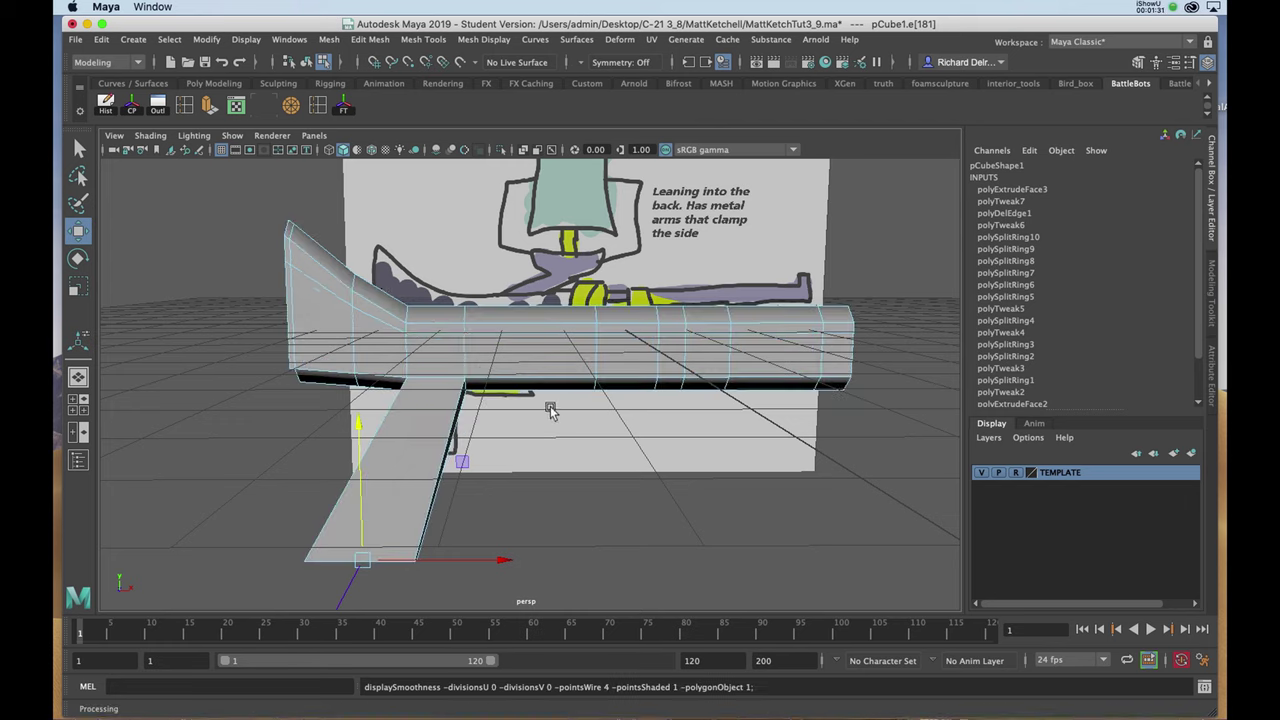
Step: Insert an edge loop around the grip close to its base and preview the mesh smoothed
left_click(185, 109)
left_click_drag(436, 520, 430, 507, "alt")
middle_click_drag(430, 507, 434, 499, "alt")
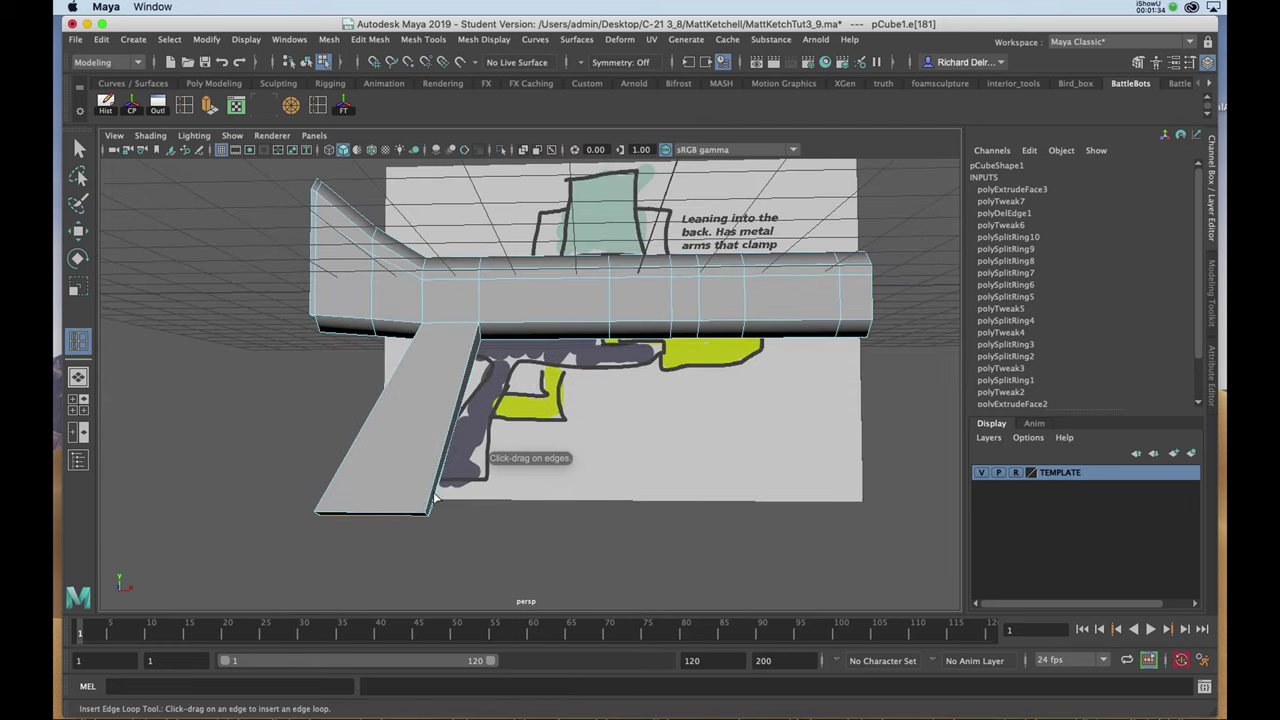
left_click_drag(432, 503, 430, 508)
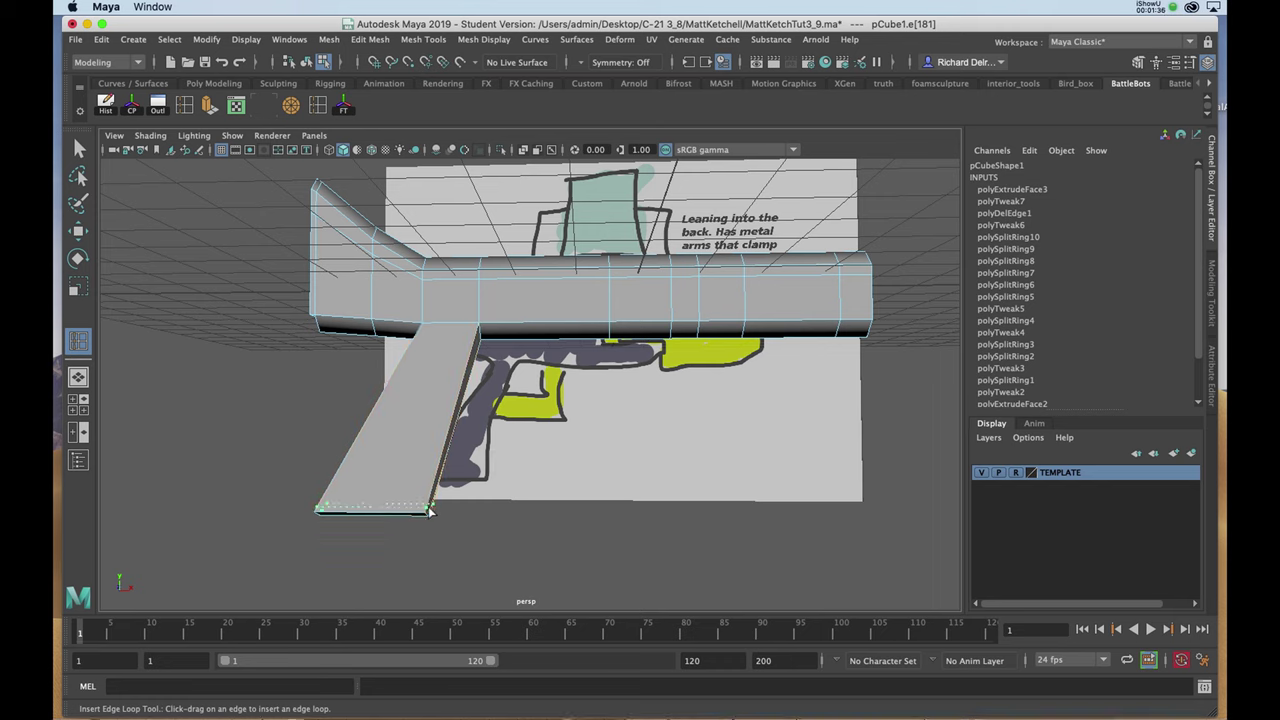
left_click(428, 510)
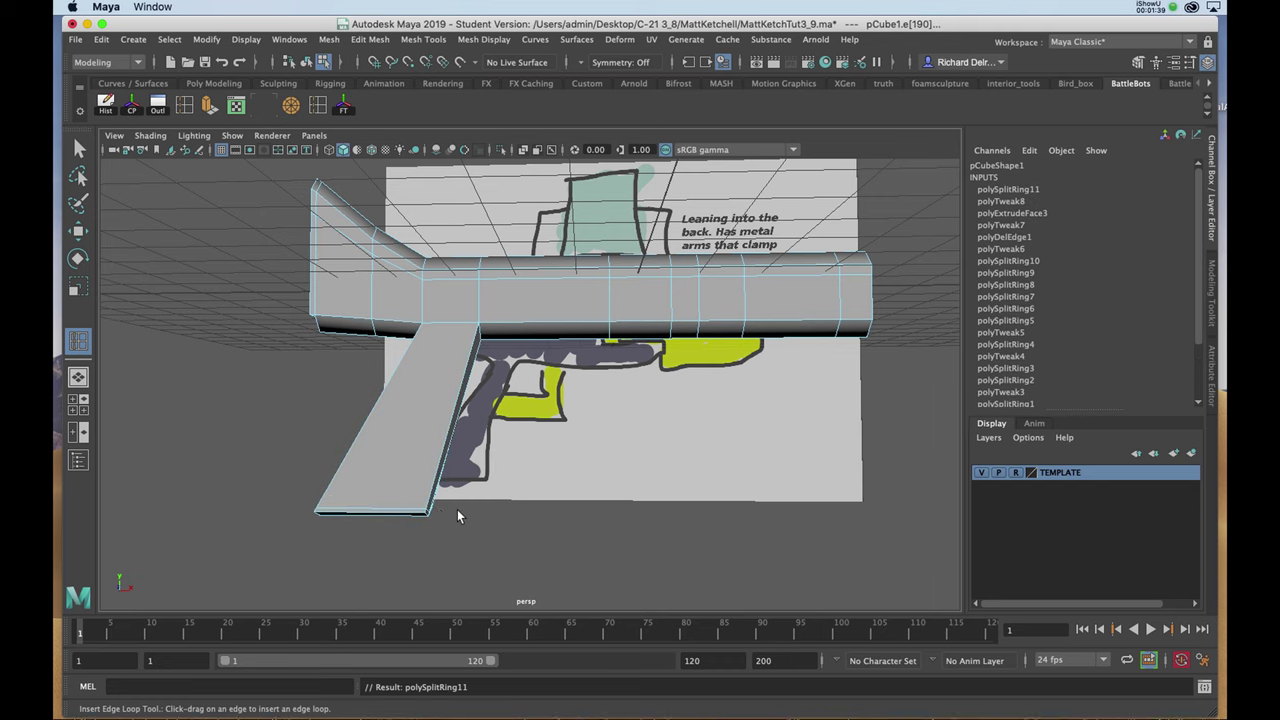
key("3")
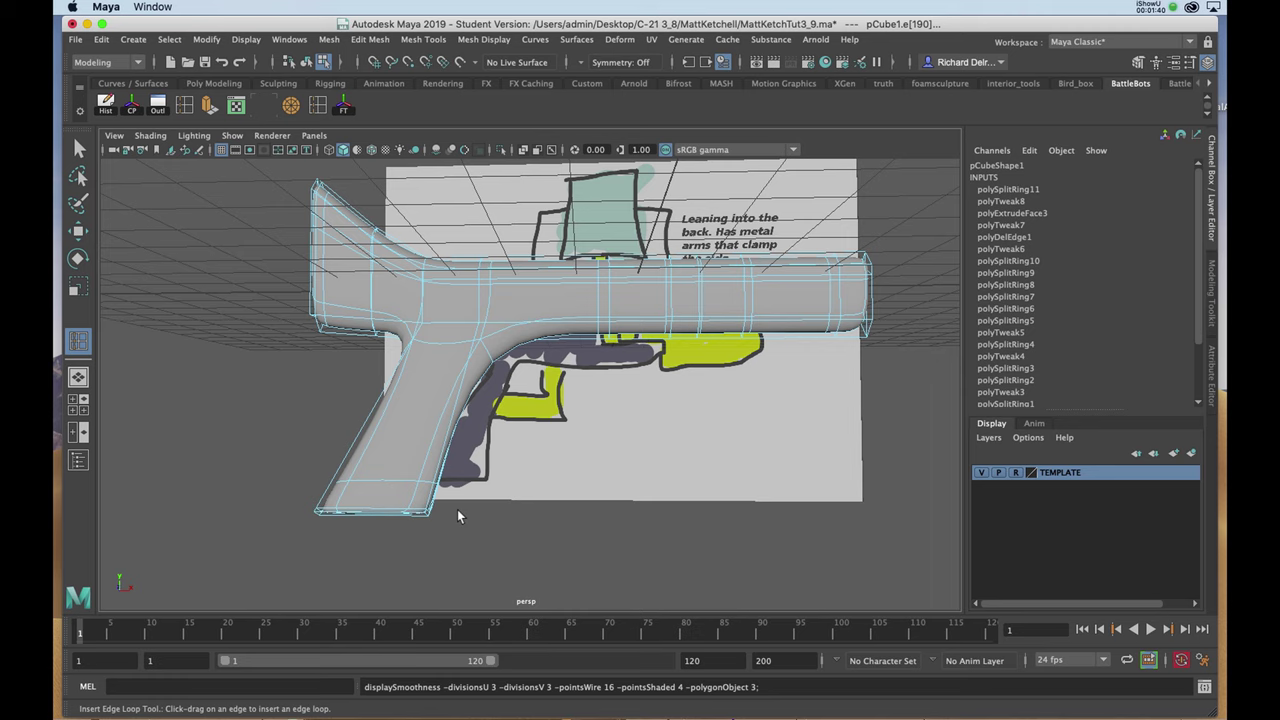
key("1")
Step: Insert an edge loop across the middle of the grip, level with the underside of the yellow trigger guard
left_click_drag(479, 481, 416, 450, "alt")
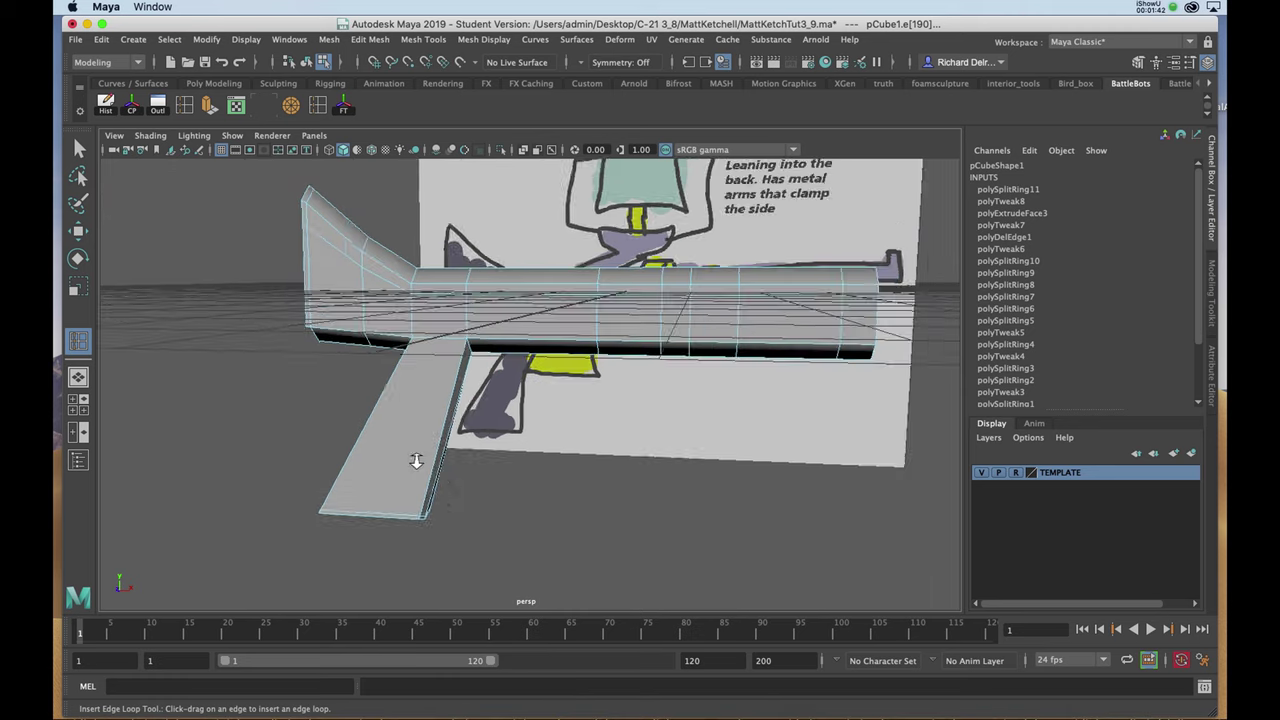
right_click_drag(416, 450, 446, 530, "alt")
left_click_drag(446, 530, 454, 505, "alt")
key("space")
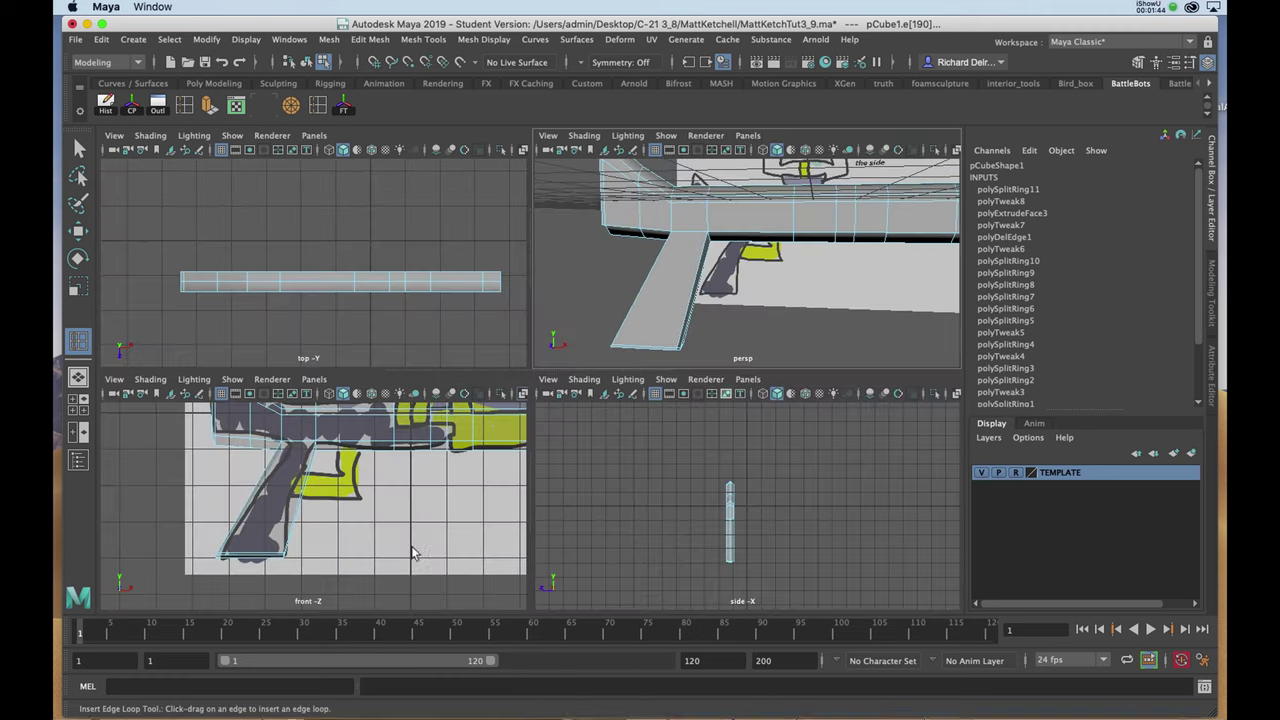
key("space")
right_click_drag(382, 390, 490, 390, "alt")
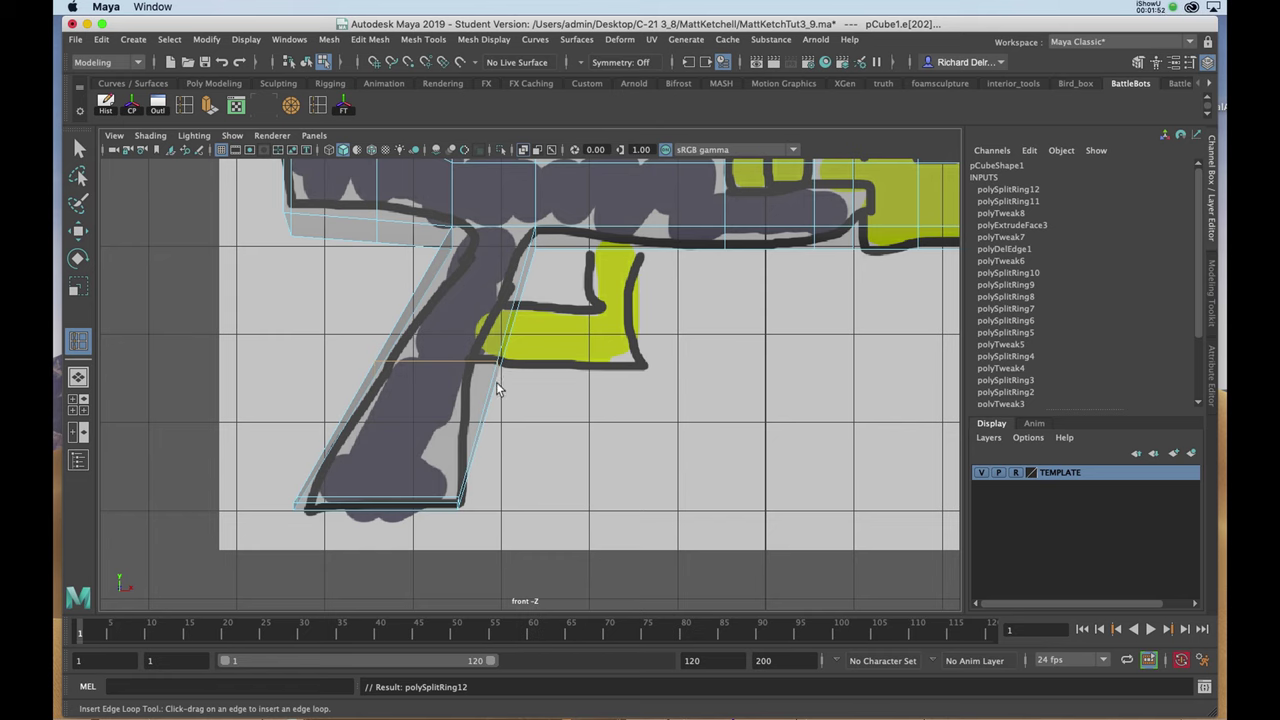
Step: Narrow the grip's middle edge loop and move its front vertices back to the bend in the sketched outline
key("r")
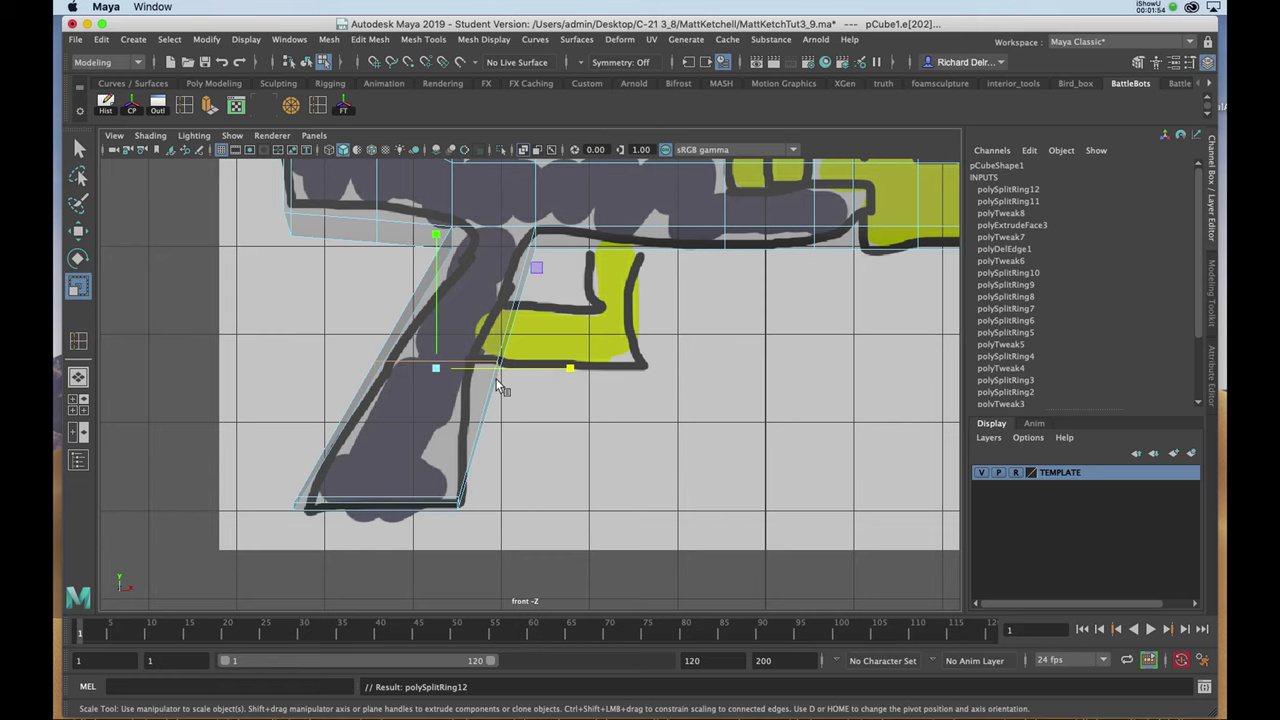
mouse_move(564, 368)
left_mouse_down()
mouse_move(512, 370)
mouse_move(564, 371)
left_mouse_up()
key("w")
right_click_drag(456, 336, 395, 337)
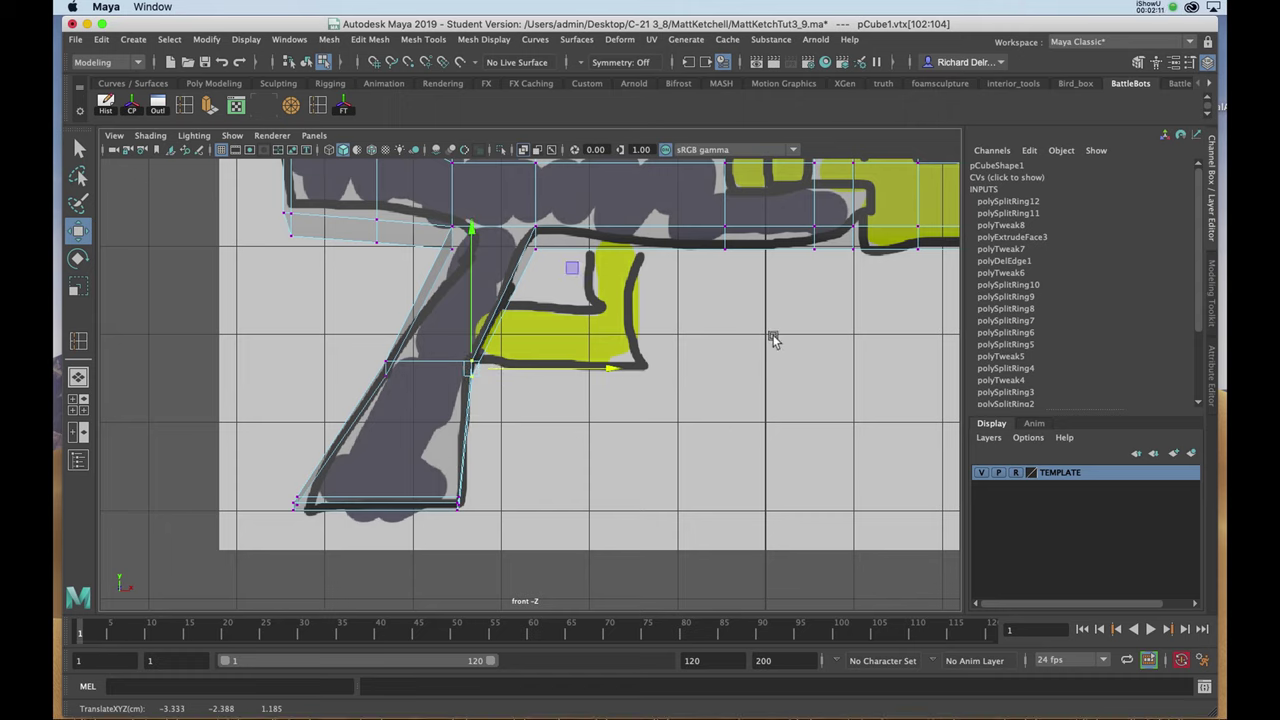
Step: Examine the reshaped grip smoothed in perspective and return to the unsmoothed mesh
key("space")
left_click_drag(674, 286, 636, 316, "alt")
key("3")
right_click_drag(354, 290, 408, 250)
left_click(440, 242)
left_click_drag(486, 340, 448, 345, "alt")
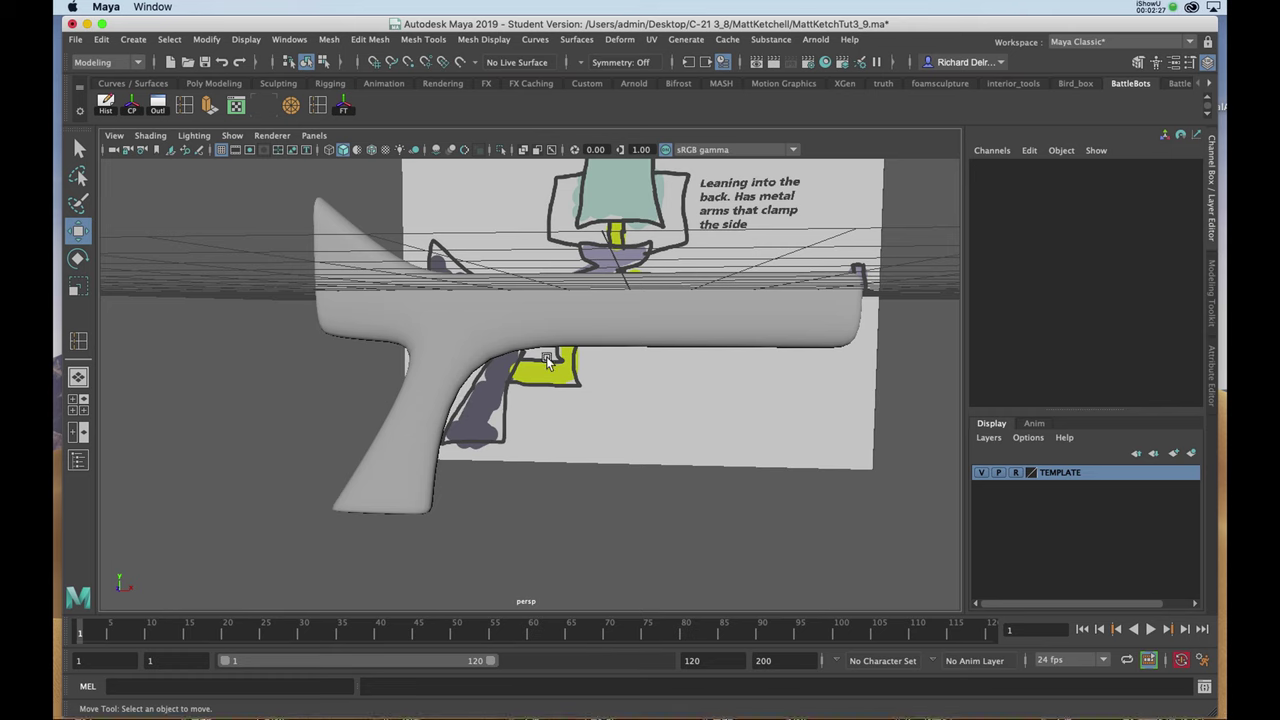
left_click(455, 360)
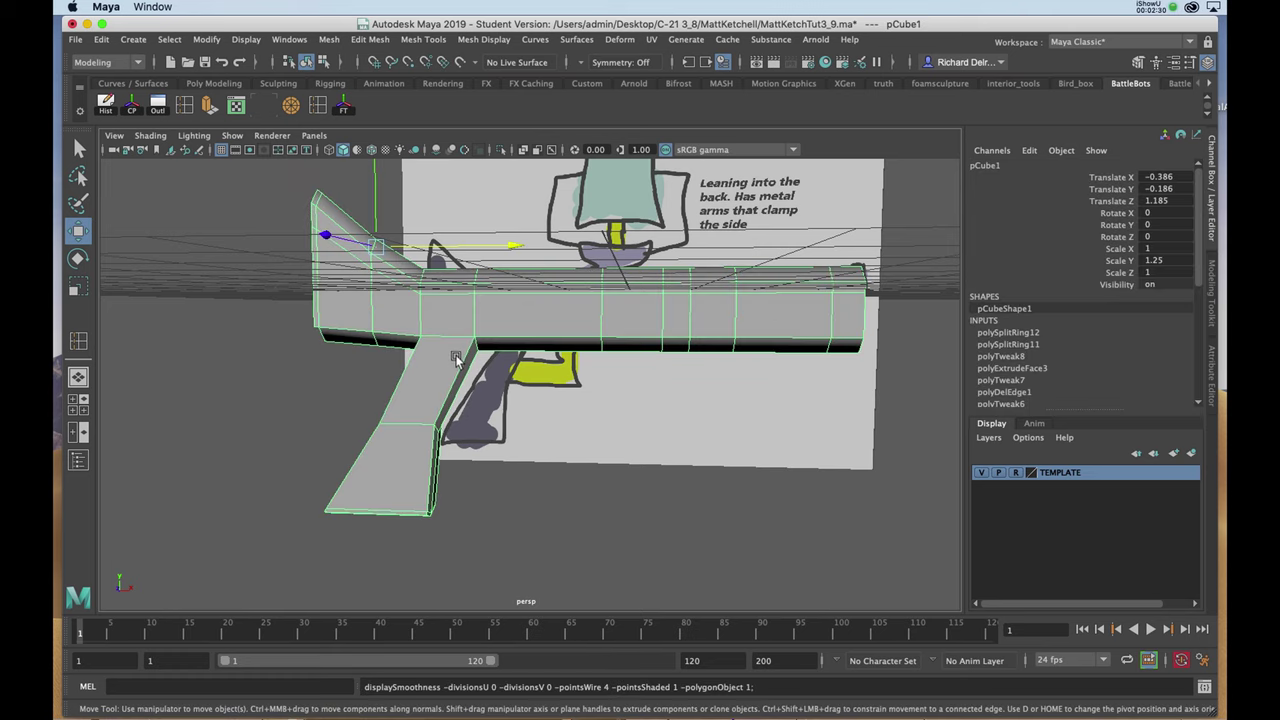
Step: Insert an edge loop around the top of the grip just below the body and preview the joint smoothed
left_click_drag(459, 427, 455, 438, "alt")
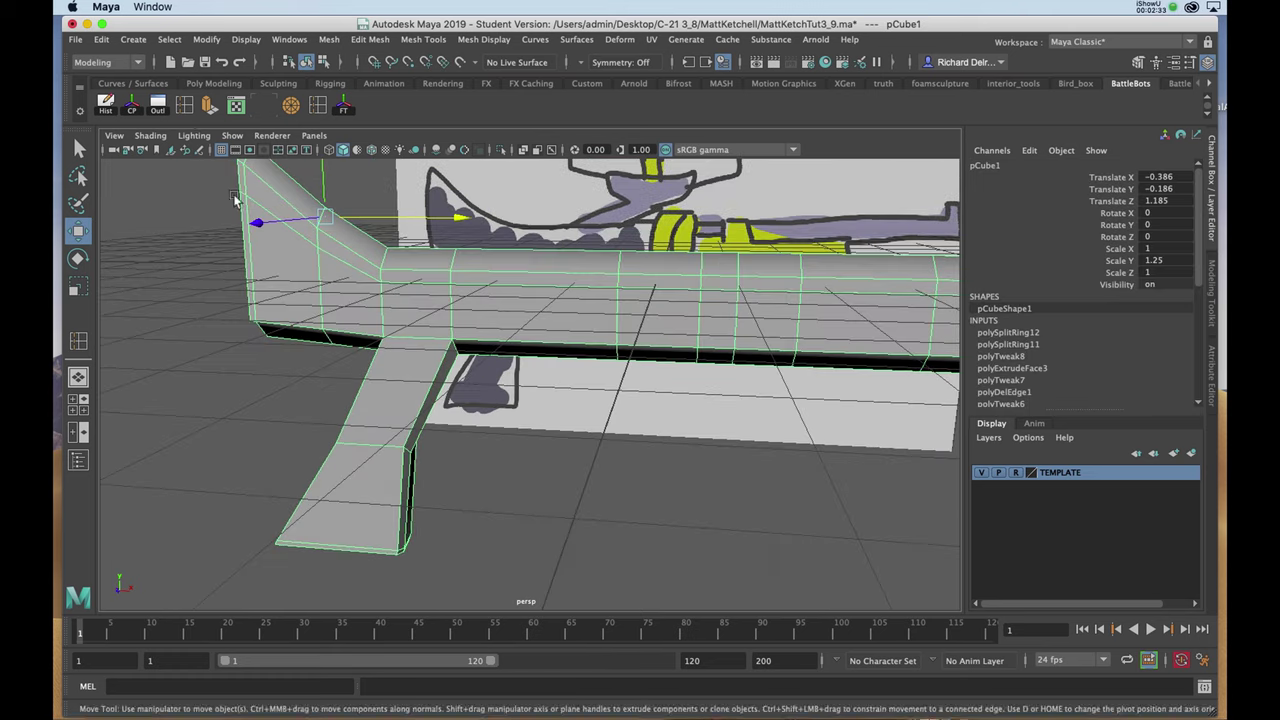
left_click(183, 108)
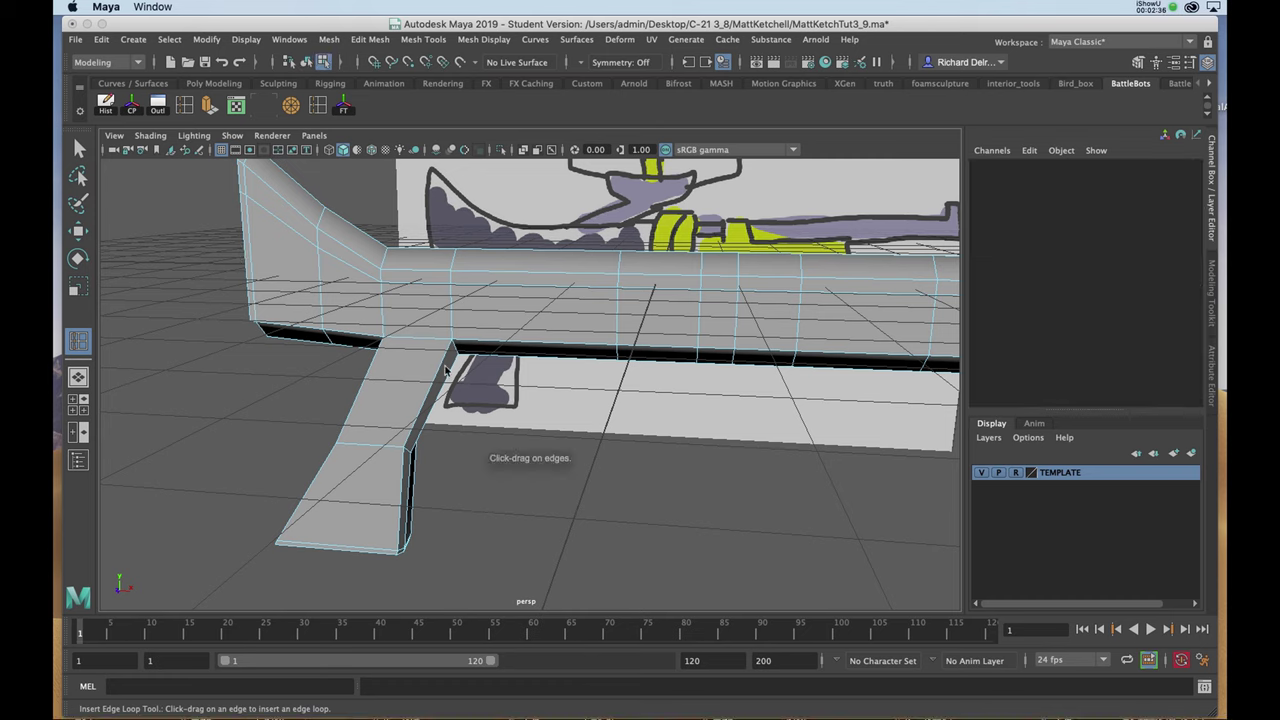
left_click_drag(446, 358, 447, 344)
key("3")
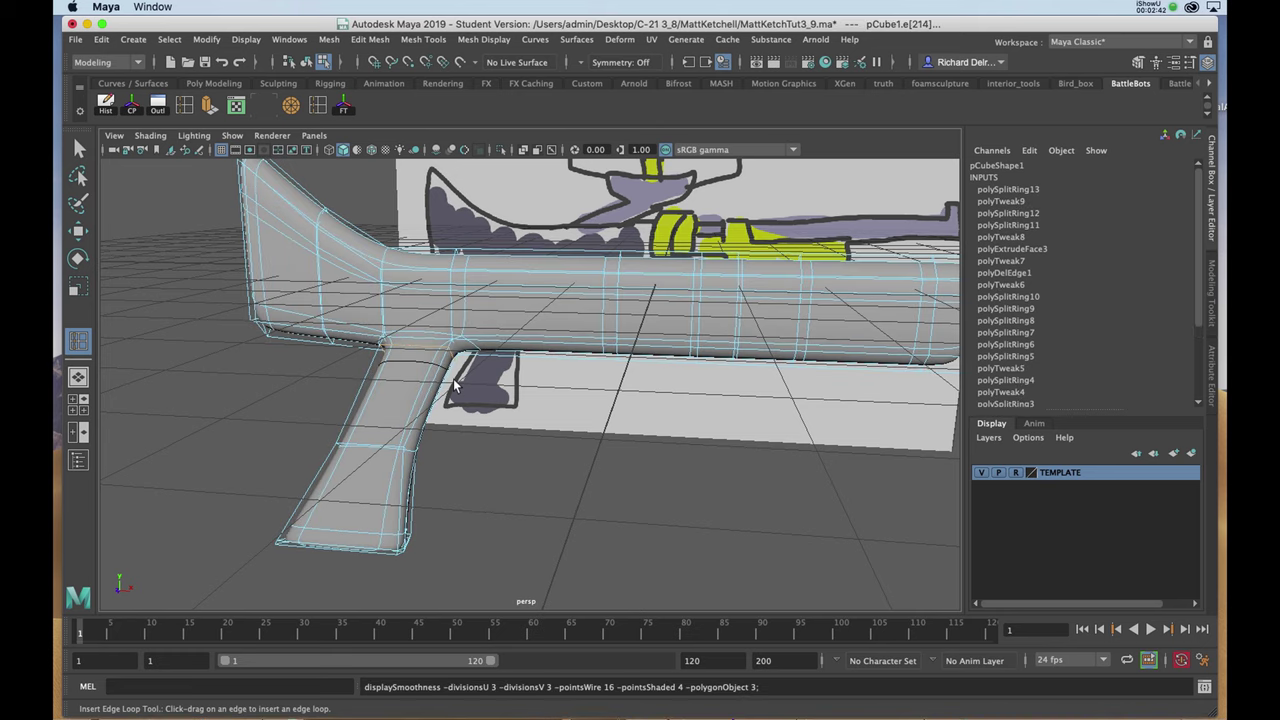
key("1")
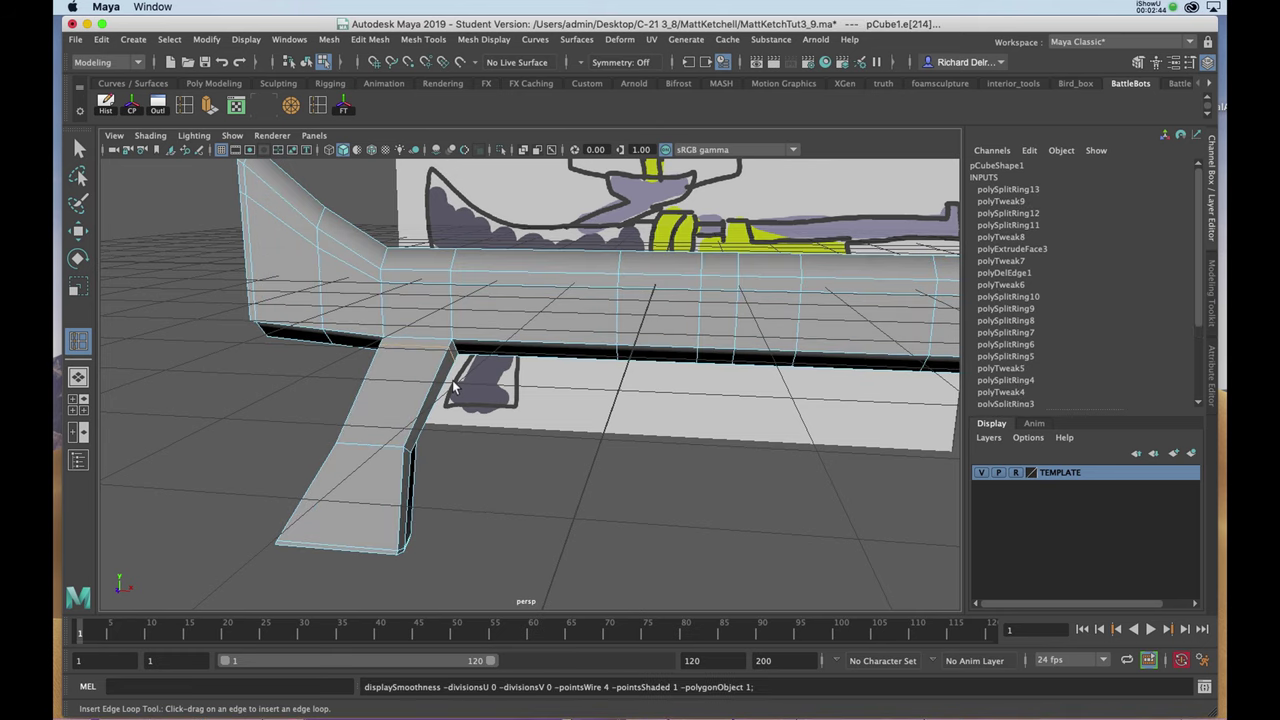
Step: Save the scene as a student version file
key("super+s")
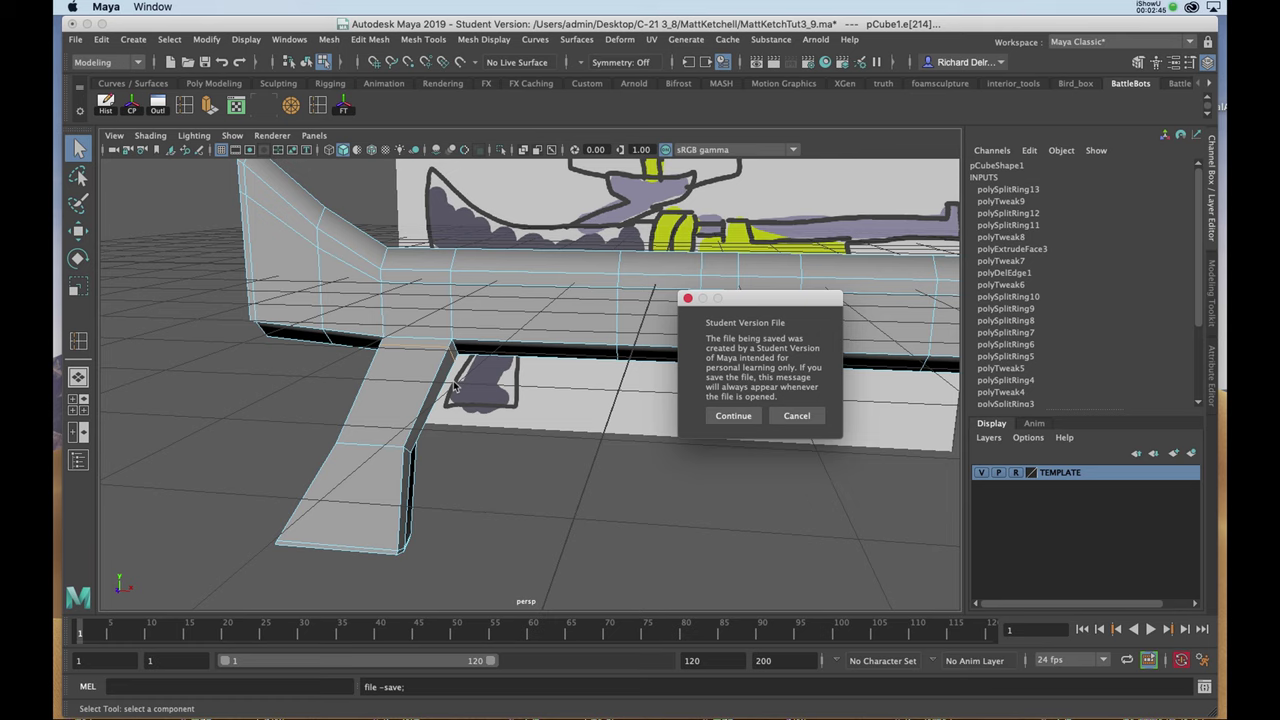
left_click(733, 418)
mouse_move(500, 417)
left_mouse_down("alt")
mouse_move(463, 390)
mouse_move(518, 409)
mouse_move(418, 397)
left_mouse_up("alt")
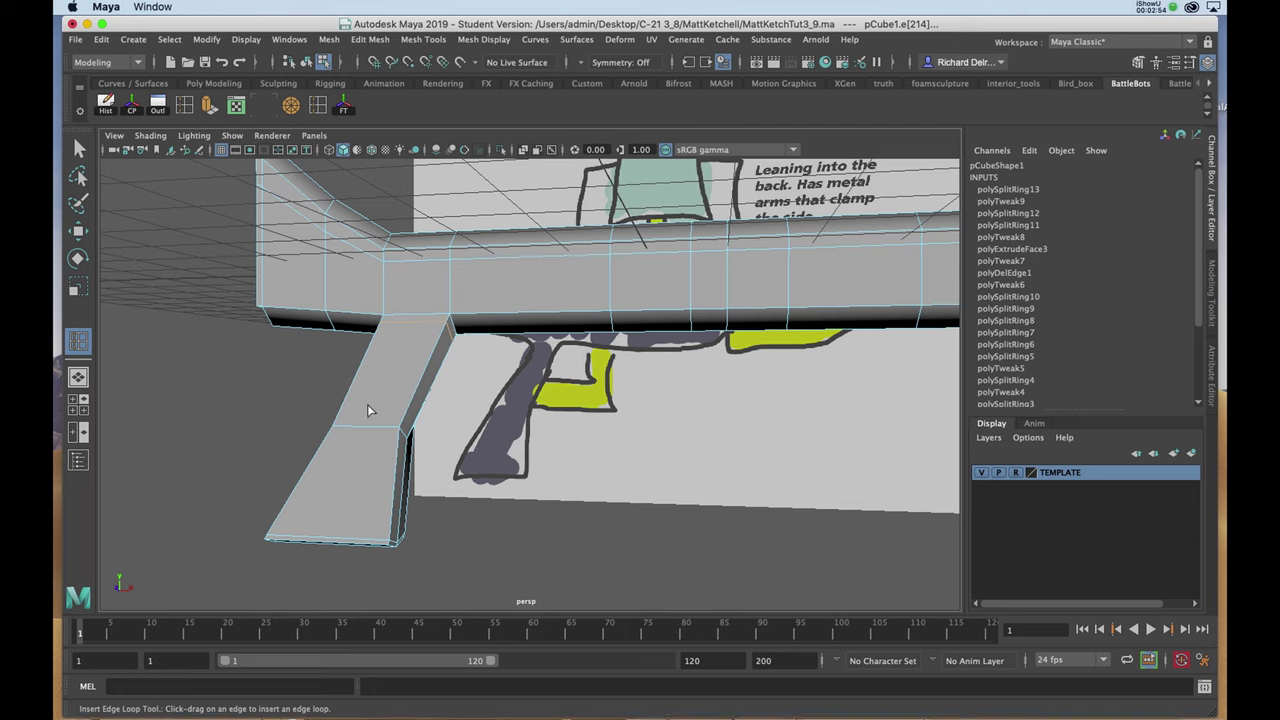
mouse_move(371, 402)
left_mouse_down("alt")
mouse_move(390, 445)
mouse_move(309, 446)
mouse_move(365, 432)
left_mouse_up("alt")
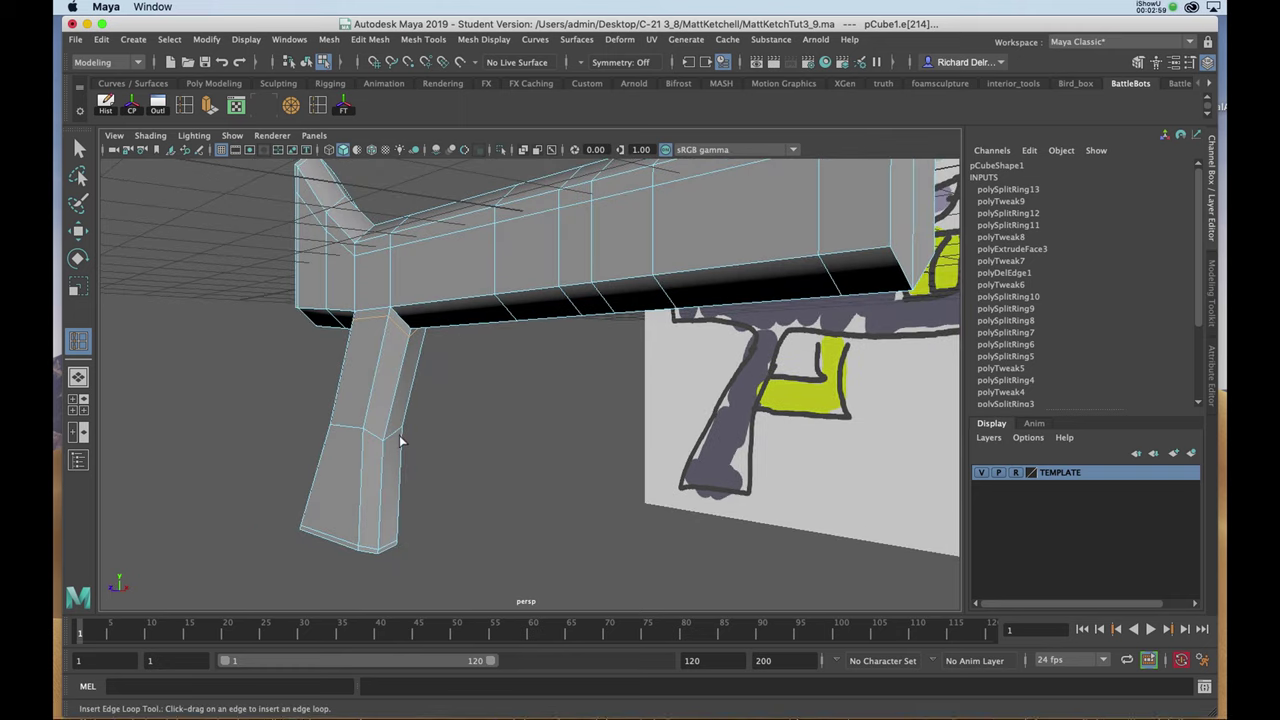
Step: Raise the center vertex of the grip's bend loop in the side view so that the loop runs straight across
key("space")
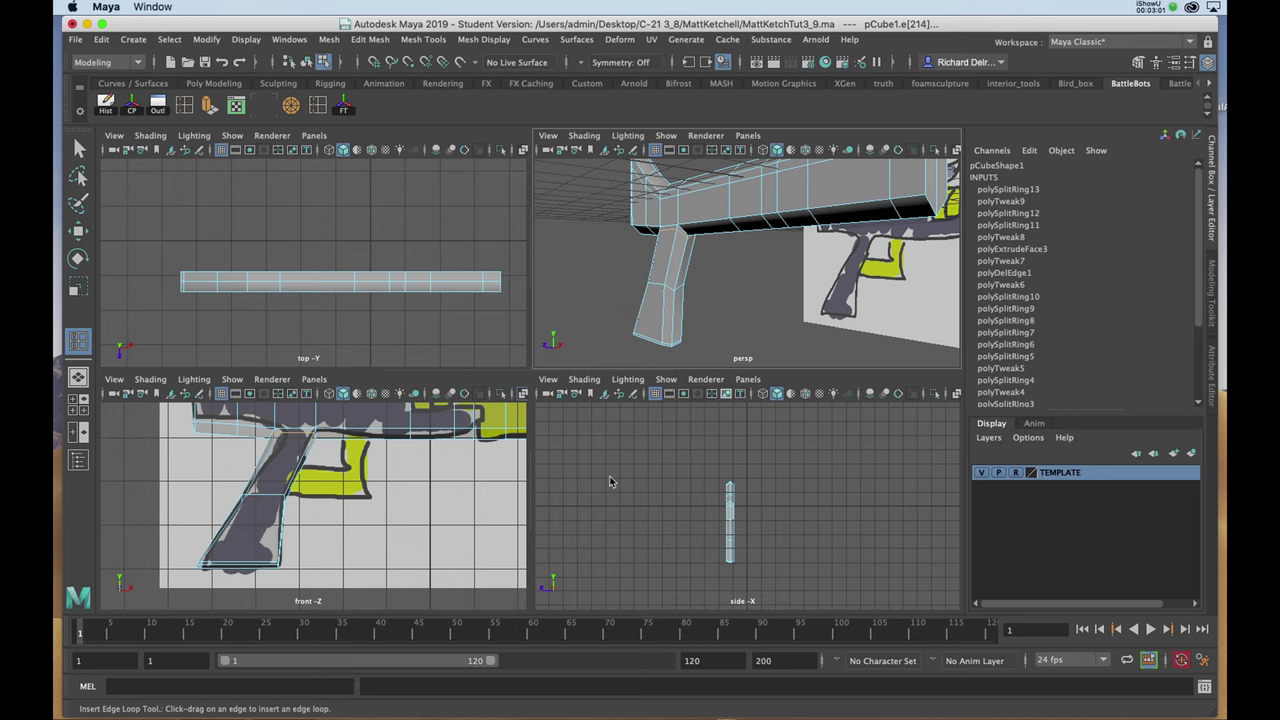
key("space")
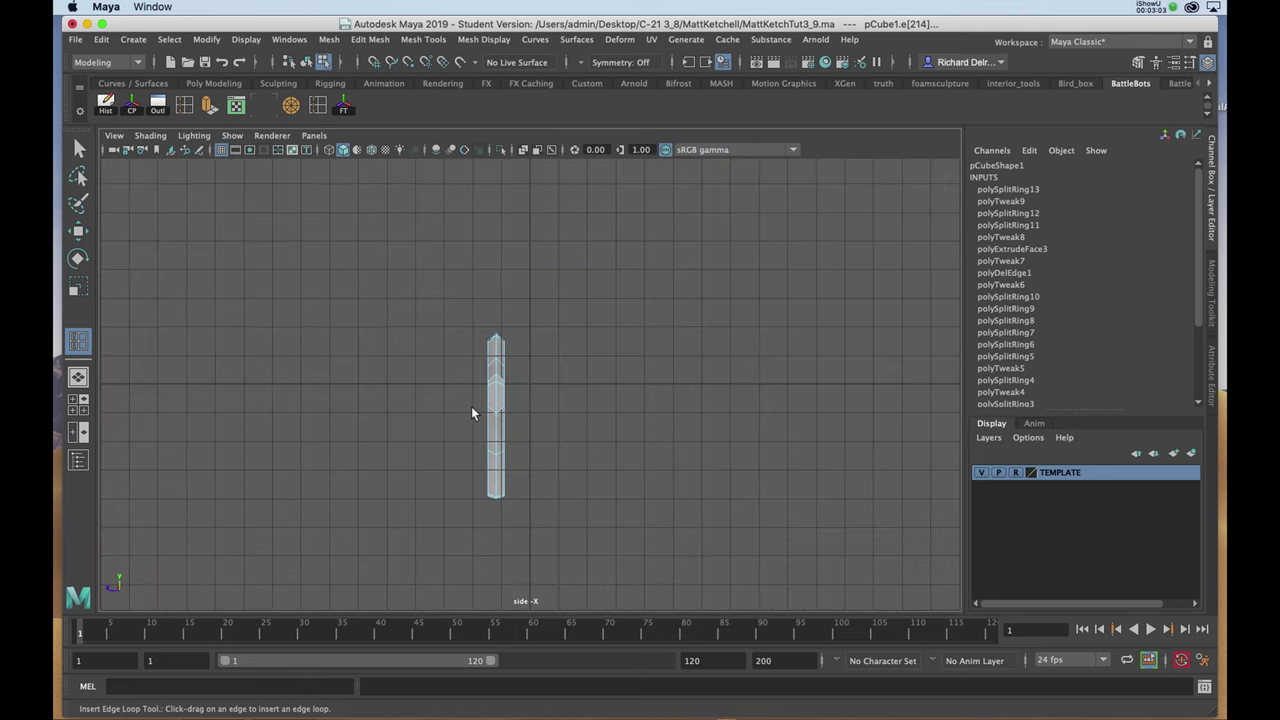
scroll(500, 410, "up", 8)
key("w")
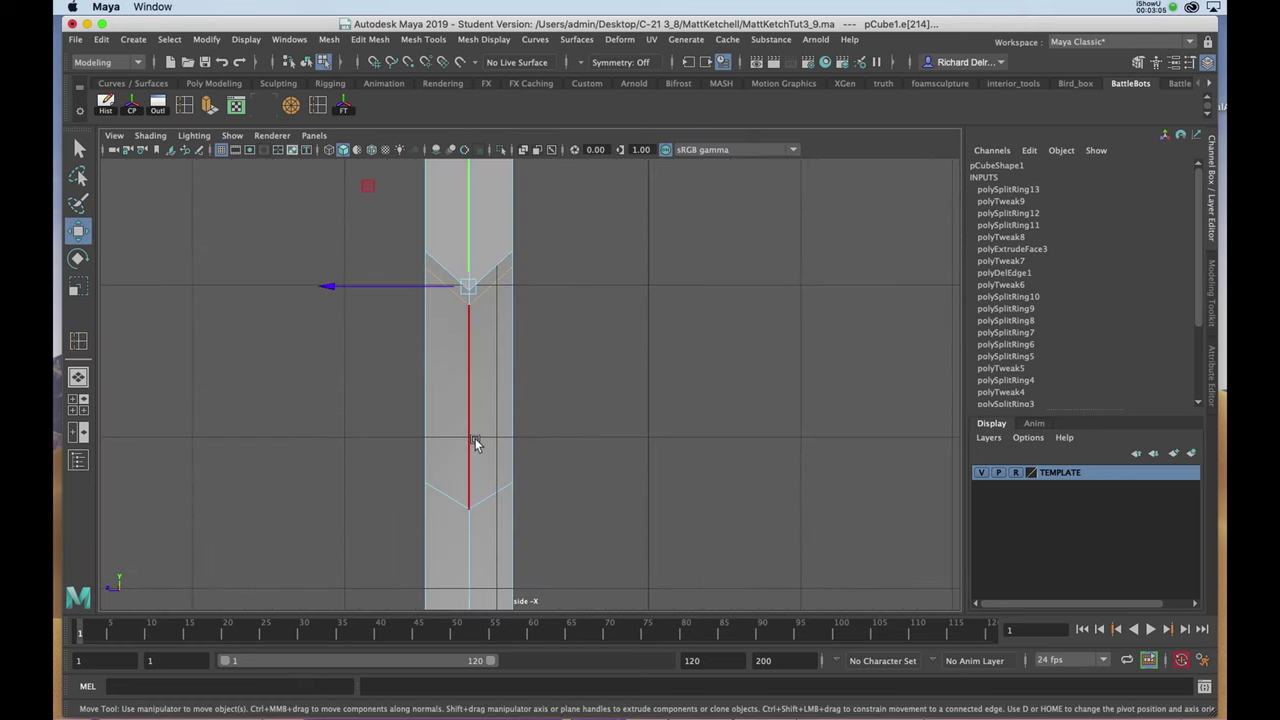
right_click(447, 413)
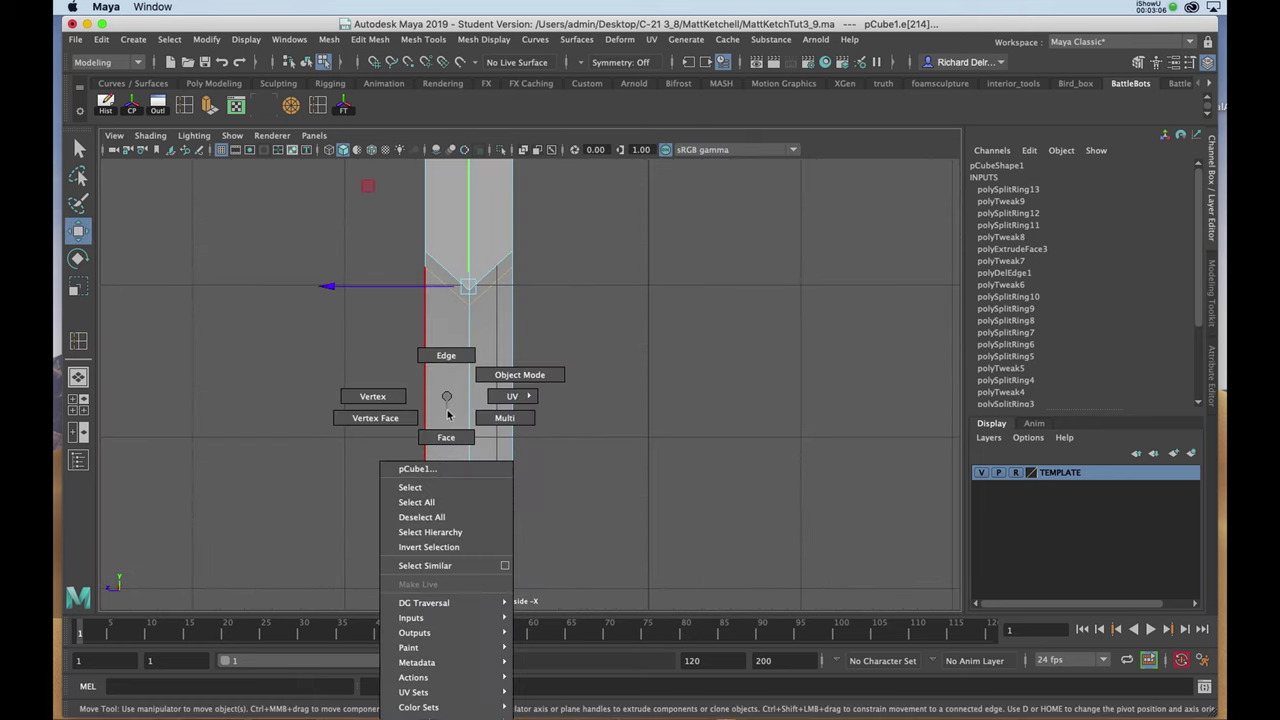
left_click(372, 398)
left_click_drag(457, 487, 492, 525)
left_click_drag(470, 457, 469, 436)
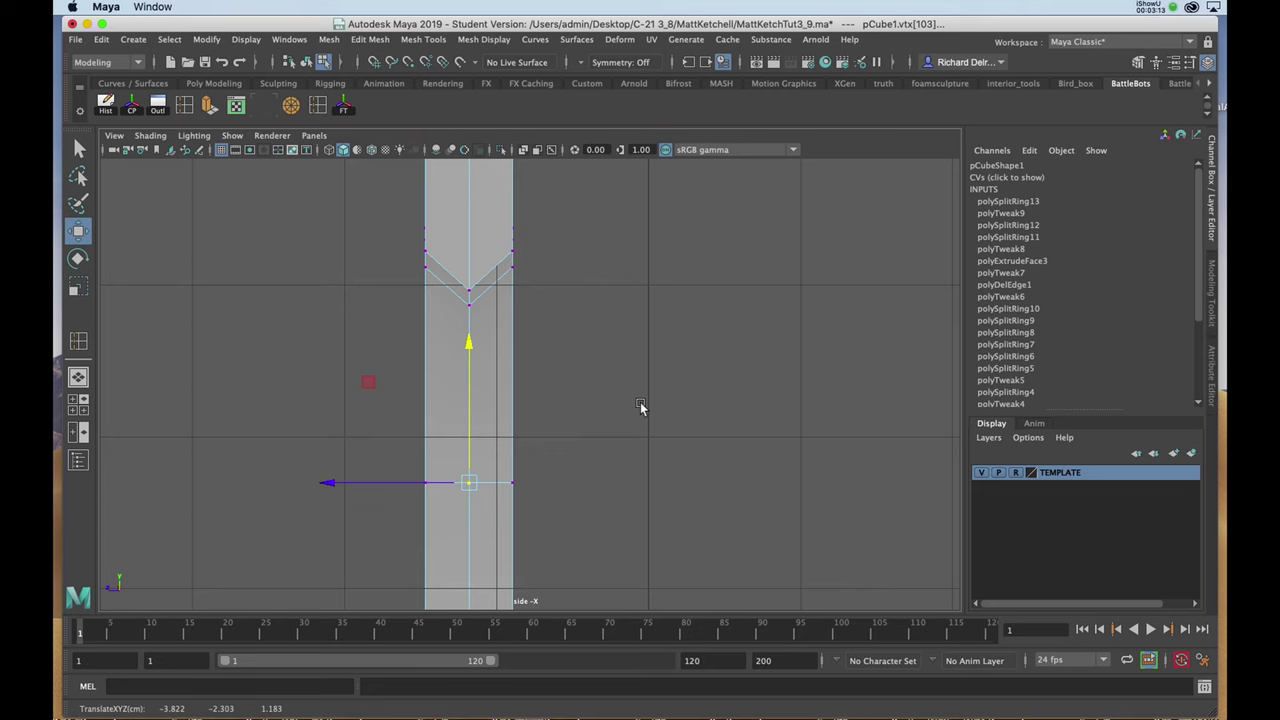
Step: Insert an edge loop across the grip above the bend, level with the upper edge of the sketched trigger guard arm
key("space")
key("space")
left_click_drag(698, 288, 630, 375, "alt")
left_click(188, 104)
key("space")
key("space")
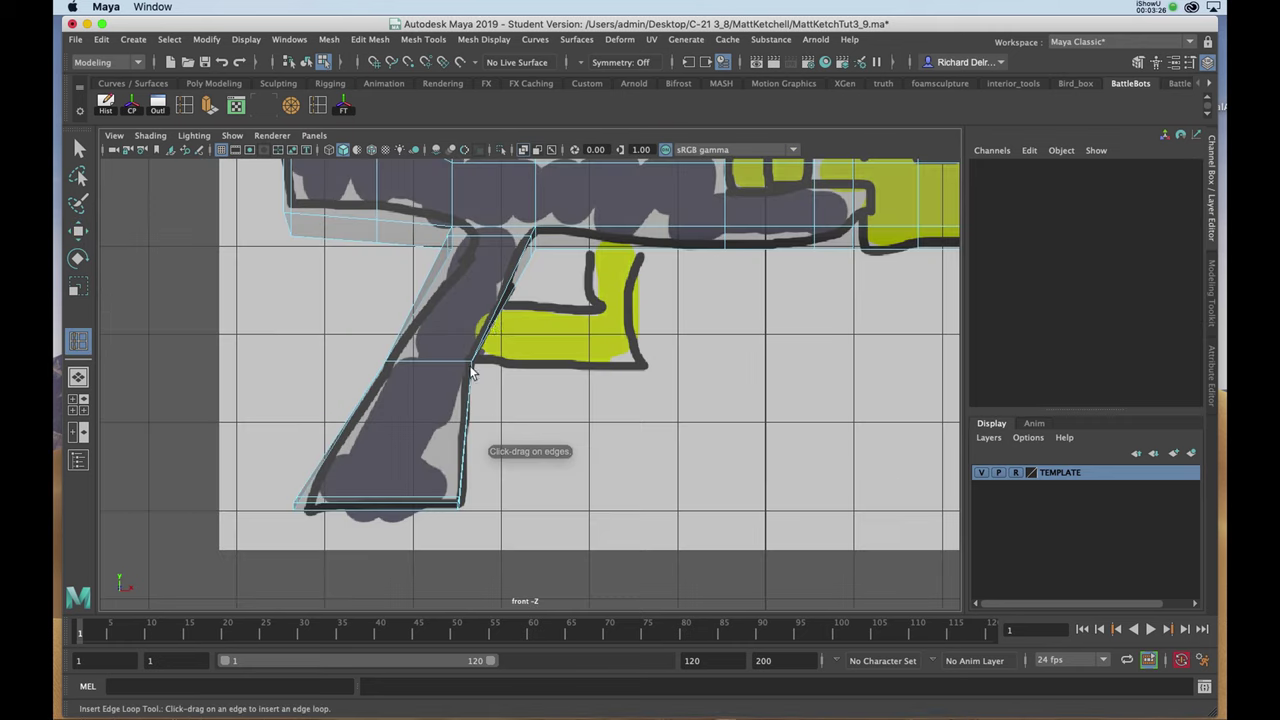
left_click_drag(502, 305, 502, 305)
Step: Raise the center vertex of the new upper grip loop in the side view to make that loop horizontal
key("space")
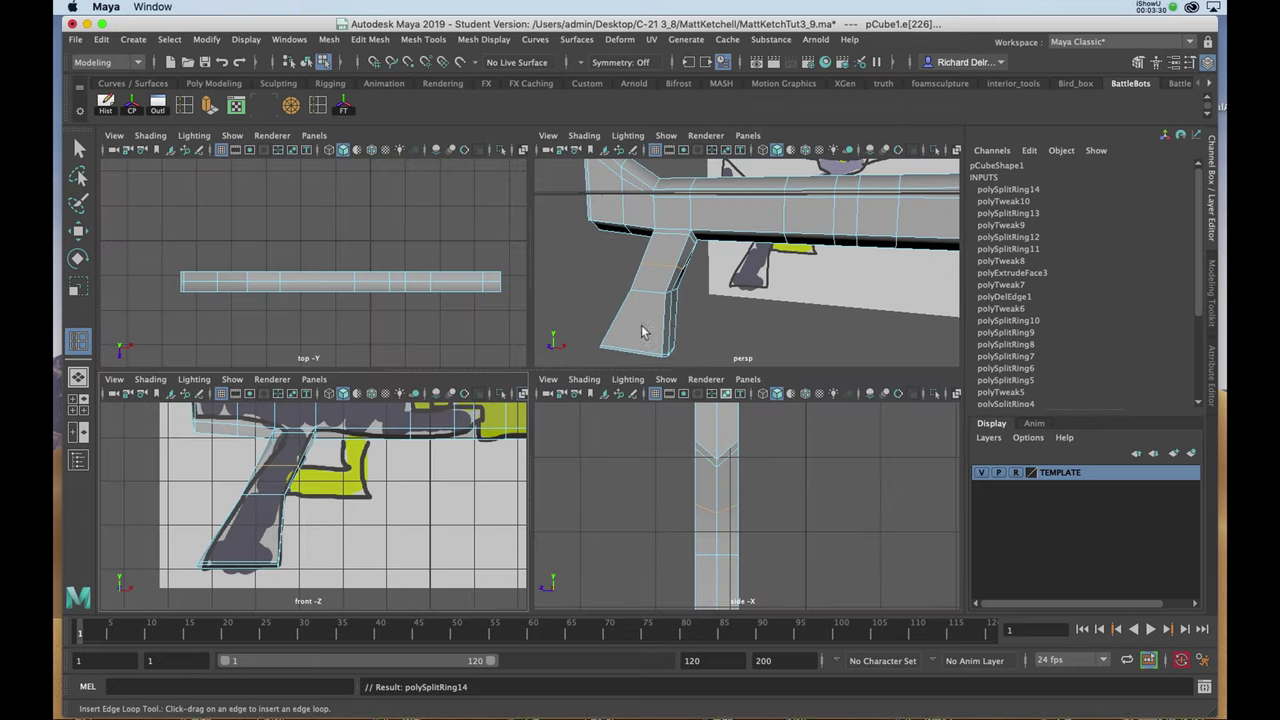
key("space")
left_click_drag(675, 295, 540, 289, "alt")
left_click_drag(455, 282, 350, 389, "alt")
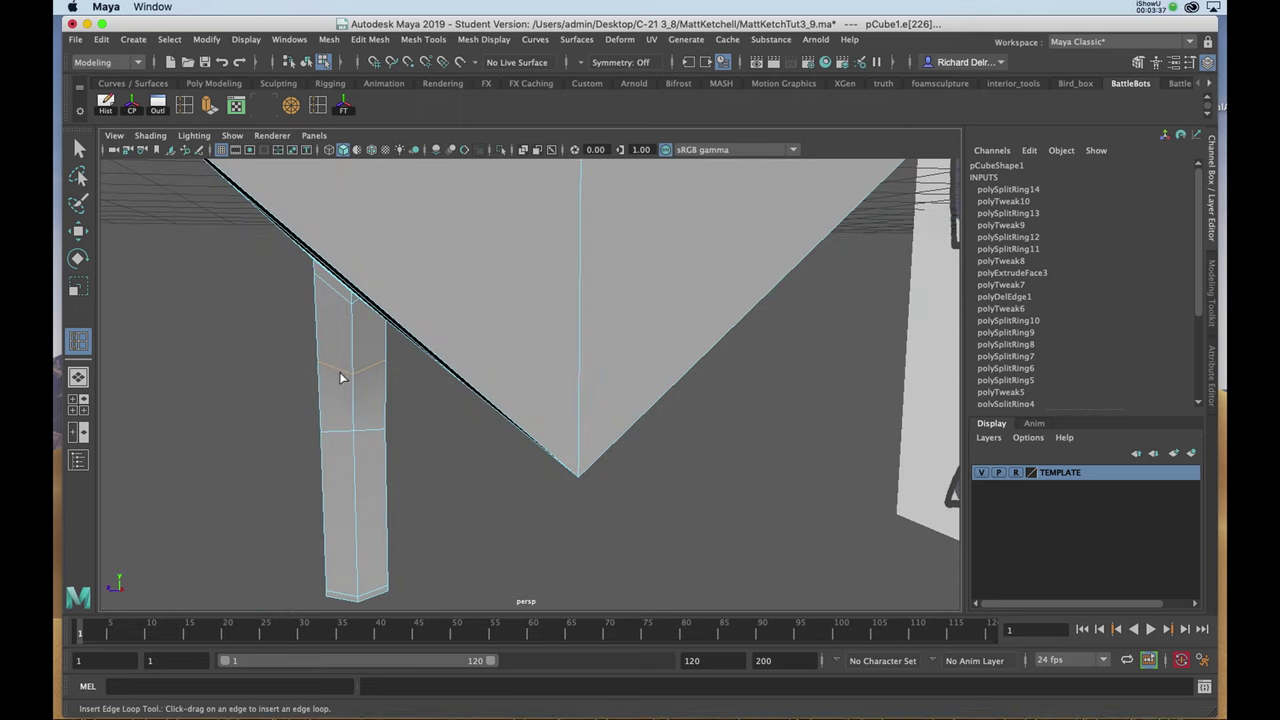
key("space")
key("space")
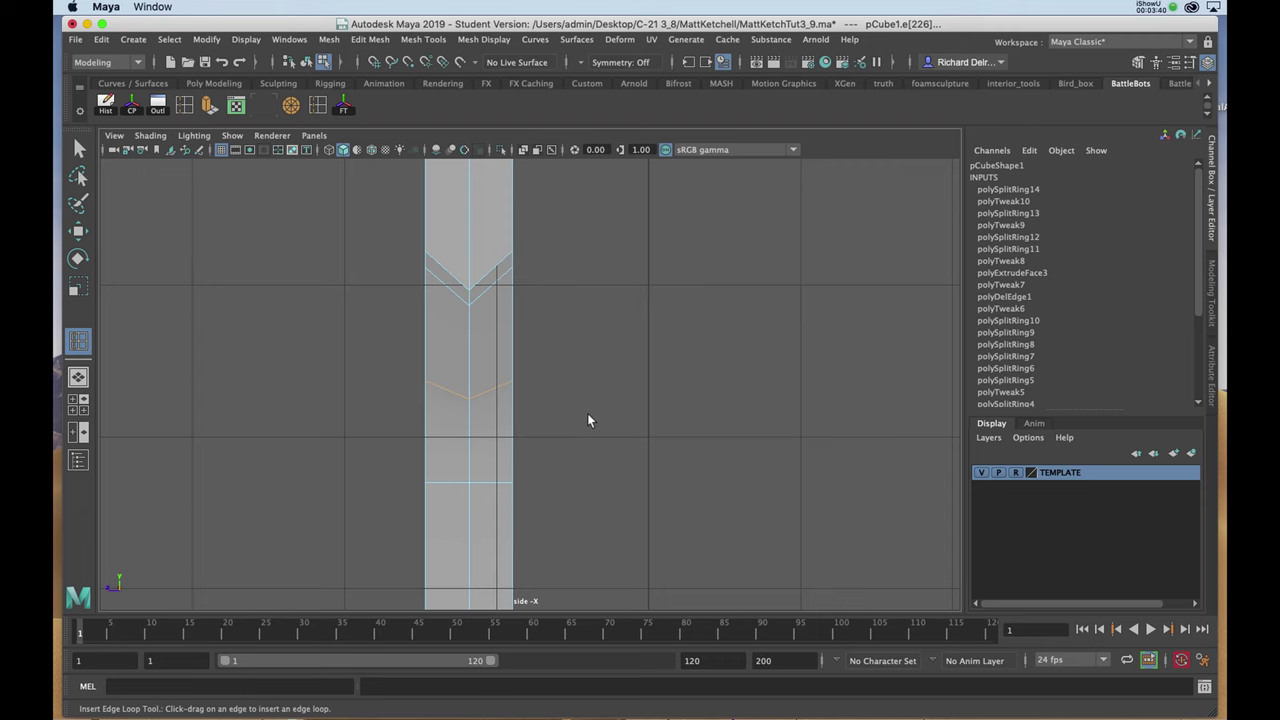
key("w")
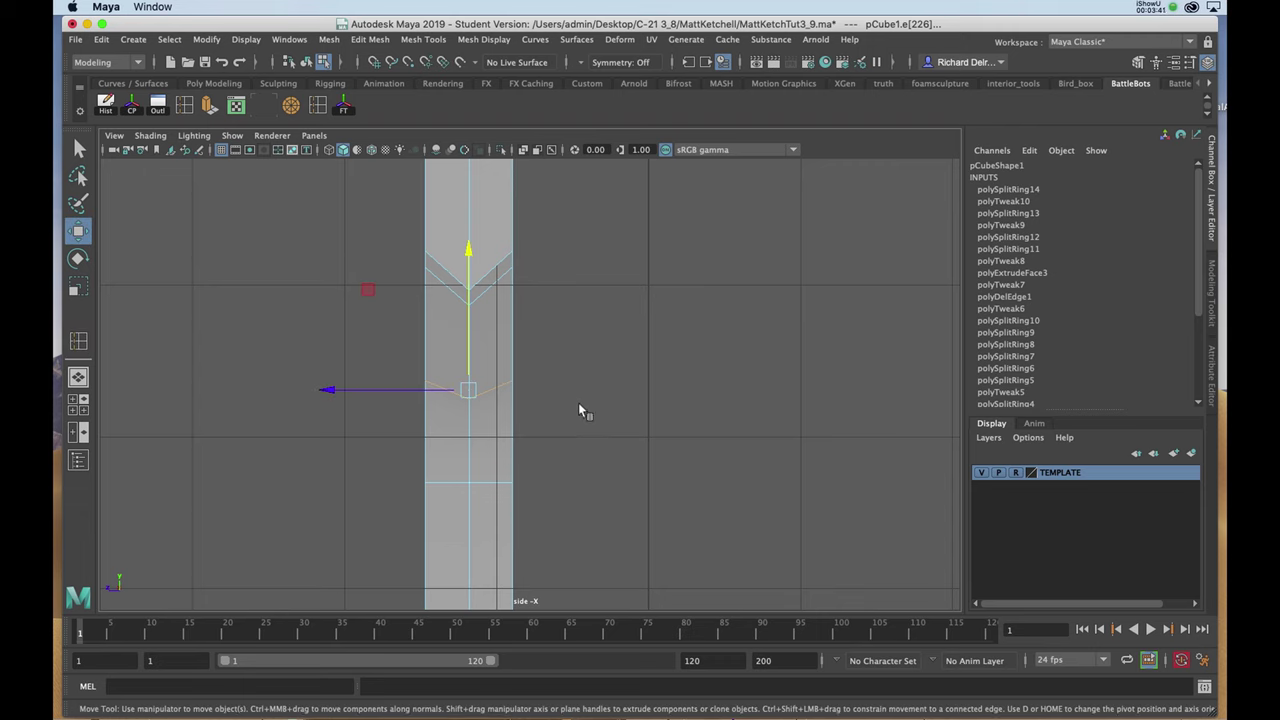
right_click_drag(497, 358, 452, 362)
left_click_drag(455, 380, 473, 360)
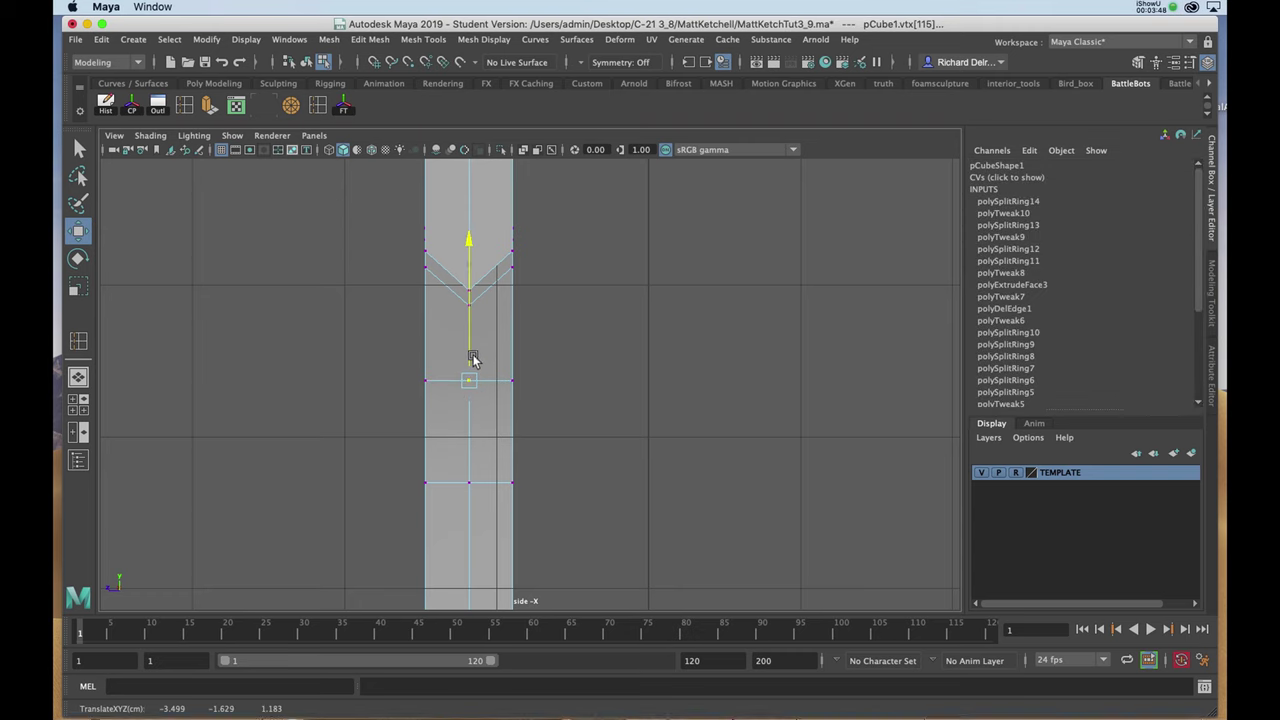
Step: Select the two front faces of the grip between the two straightened edge loops
key("space")
key("space")
scroll(601, 312, "up", 3)
left_click_drag(601, 312, 395, 340, "alt")
right_click(373, 343)
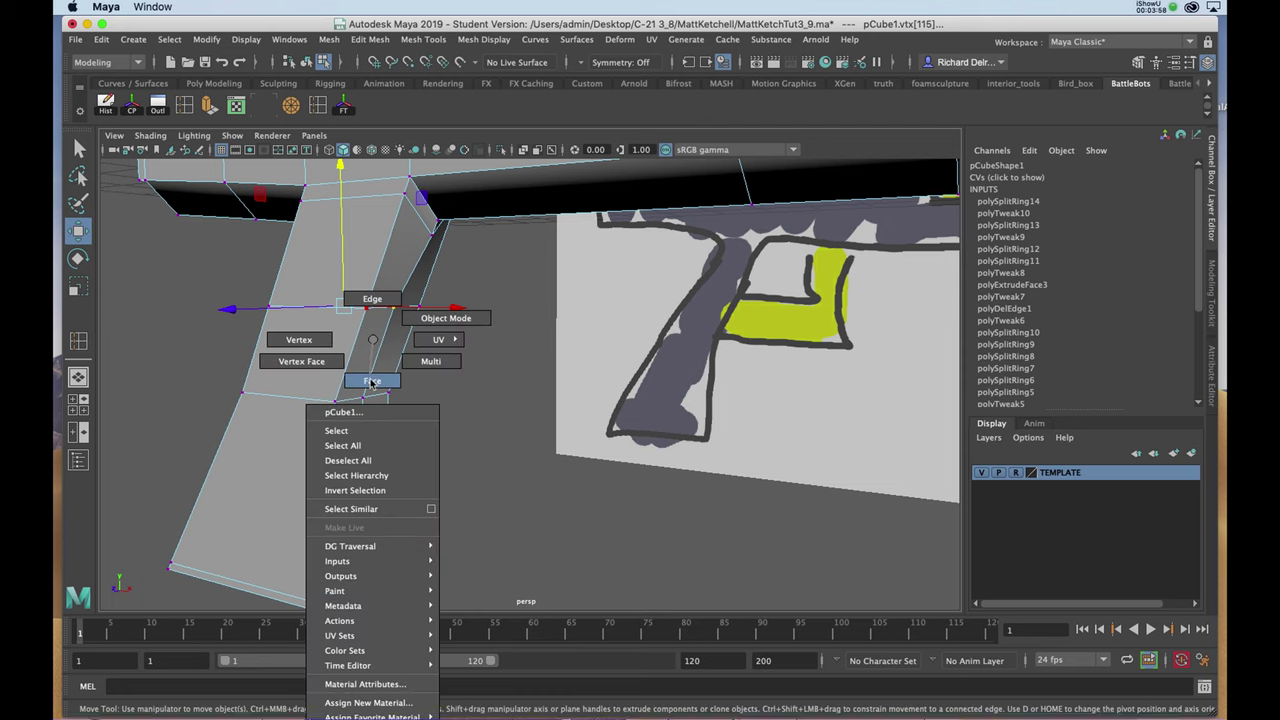
left_click(371, 383)
left_click(375, 347)
left_click_drag(409, 357, 520, 374, "alt")
left_click(337, 349, "shift")
right_click_drag(572, 398, 443, 297, "alt")
middle_click_drag(443, 297, 388, 297, "alt")
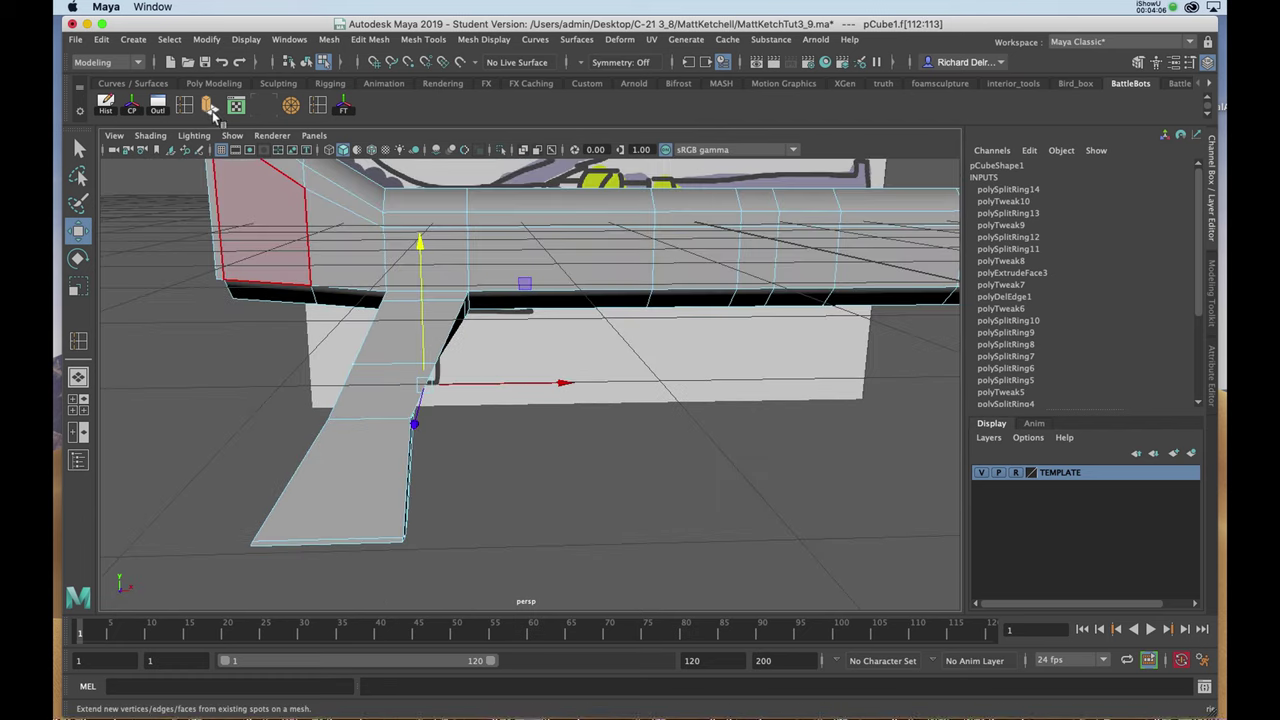
Step: Extrude the selected grip faces 1.113 forward along the world X axis over the sketched trigger guard
left_click(210, 105)
key("space")
key("space")
middle_click_drag(435, 388, 464, 516, "alt")
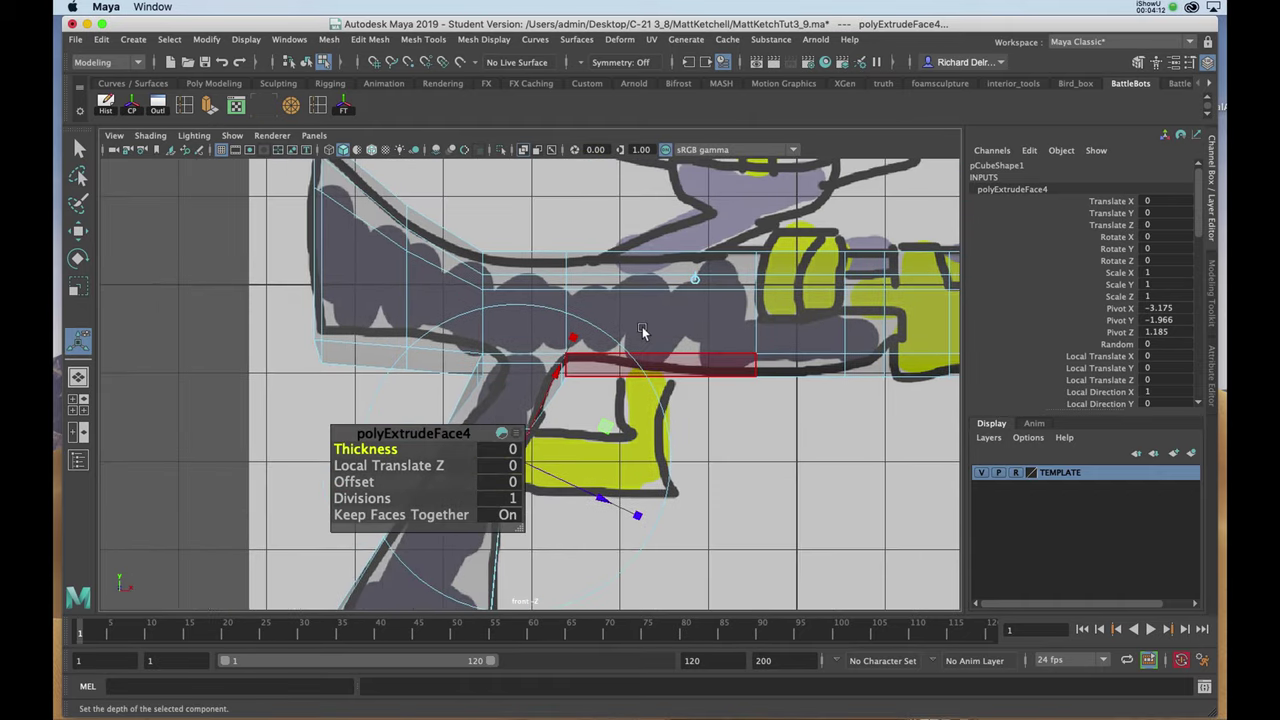
left_click(697, 283)
left_click_drag(467, 438, 292, 375)
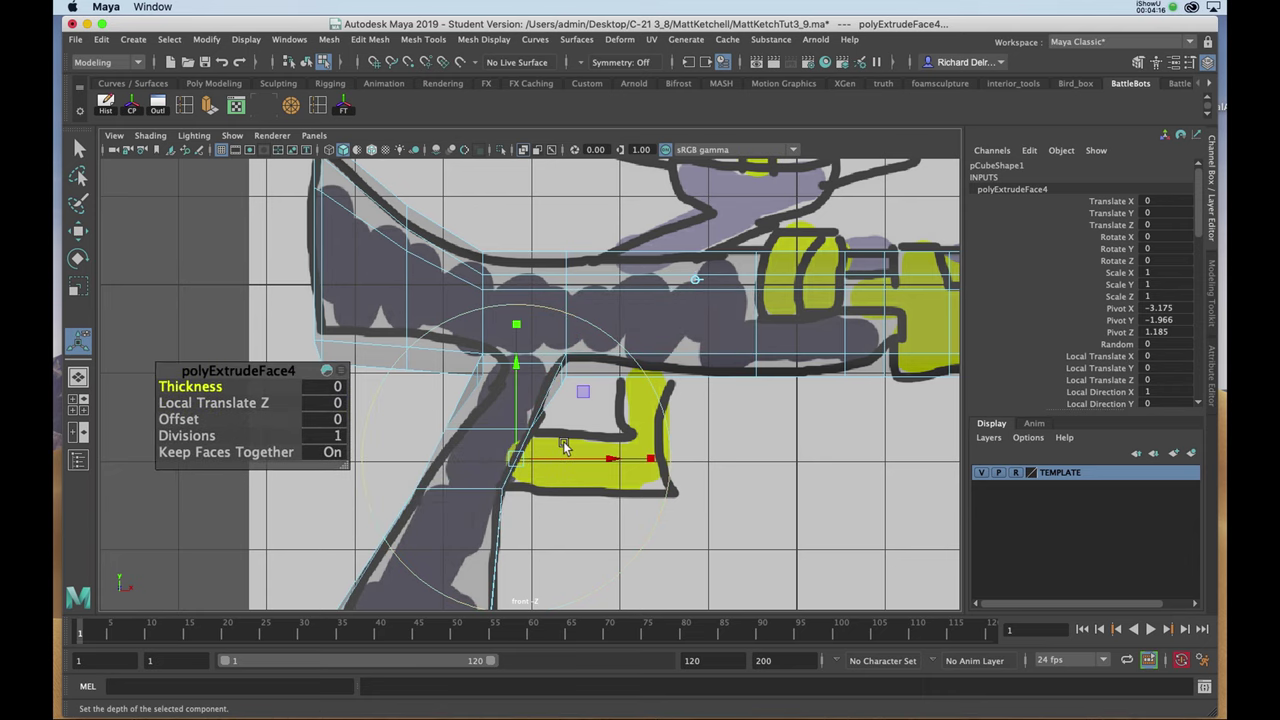
left_click_drag(567, 465, 660, 483)
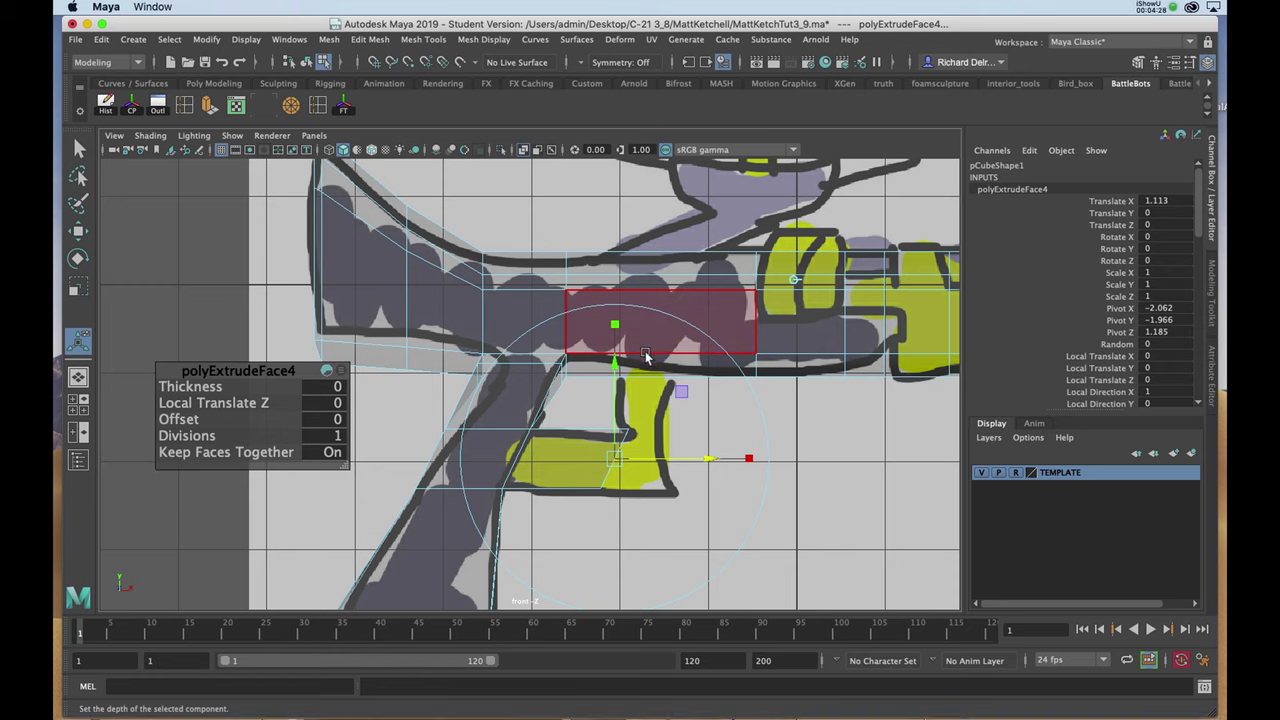
Step: Rotate the extruded end 48.39 degrees about Z and move it forward to the sketched guard's lower front corner
left_click_drag(683, 342, 570, 328)
key("w")
left_click(614, 457)
left_click_drag(614, 457, 668, 460)
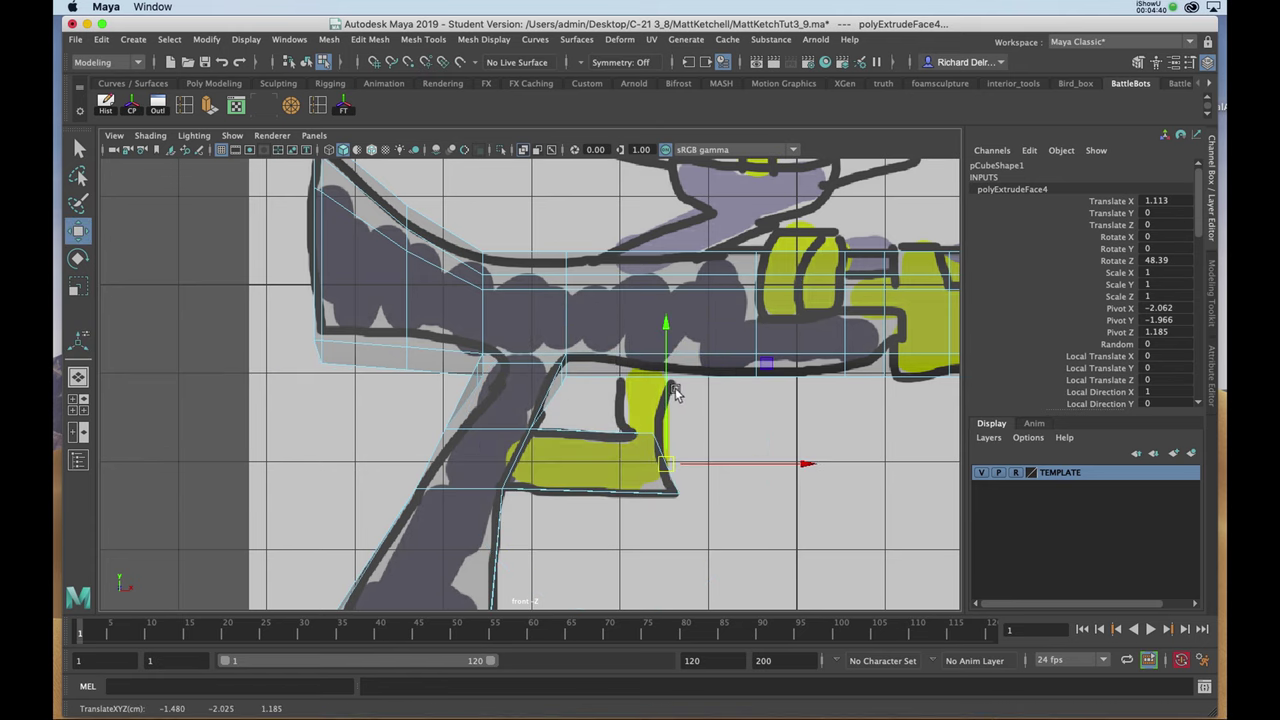
Step: Move the upper end vertices of the trigger guard arm onto the sketched front outline and return to object mode
left_click(658, 450)
right_click_drag(658, 396, 597, 400)
left_click_drag(634, 449, 694, 435)
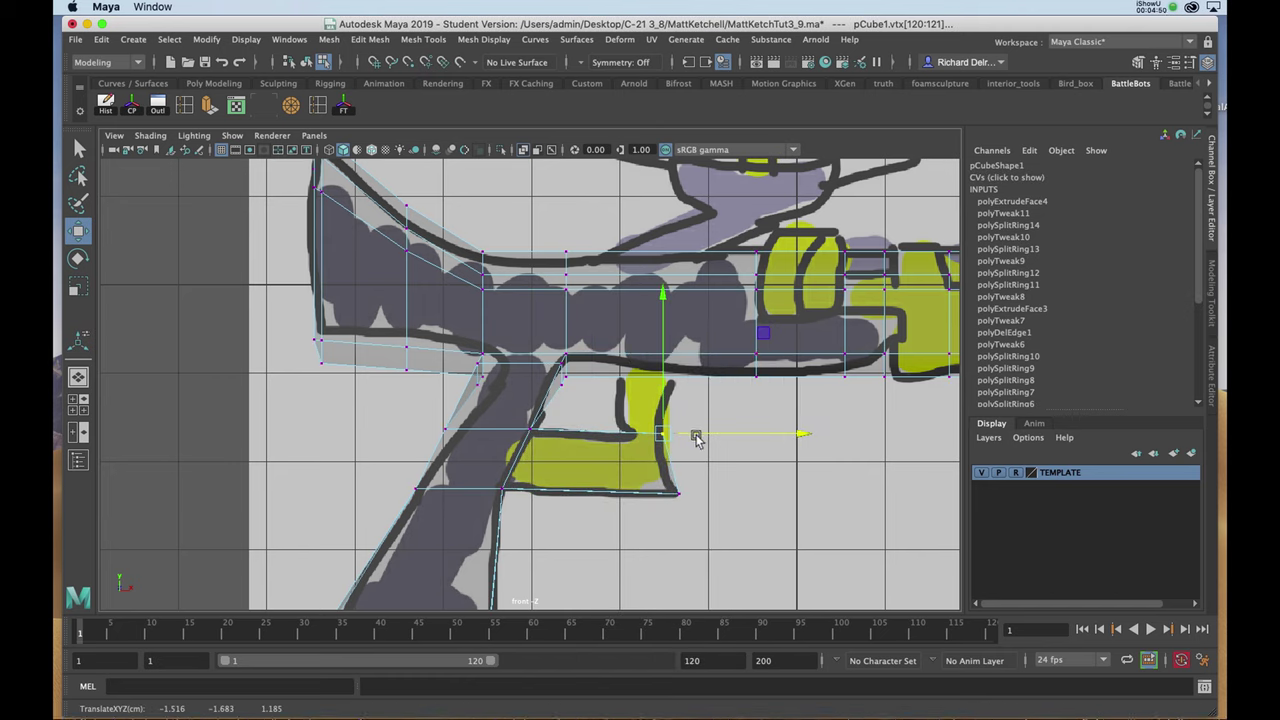
right_click_drag(614, 433, 668, 403)
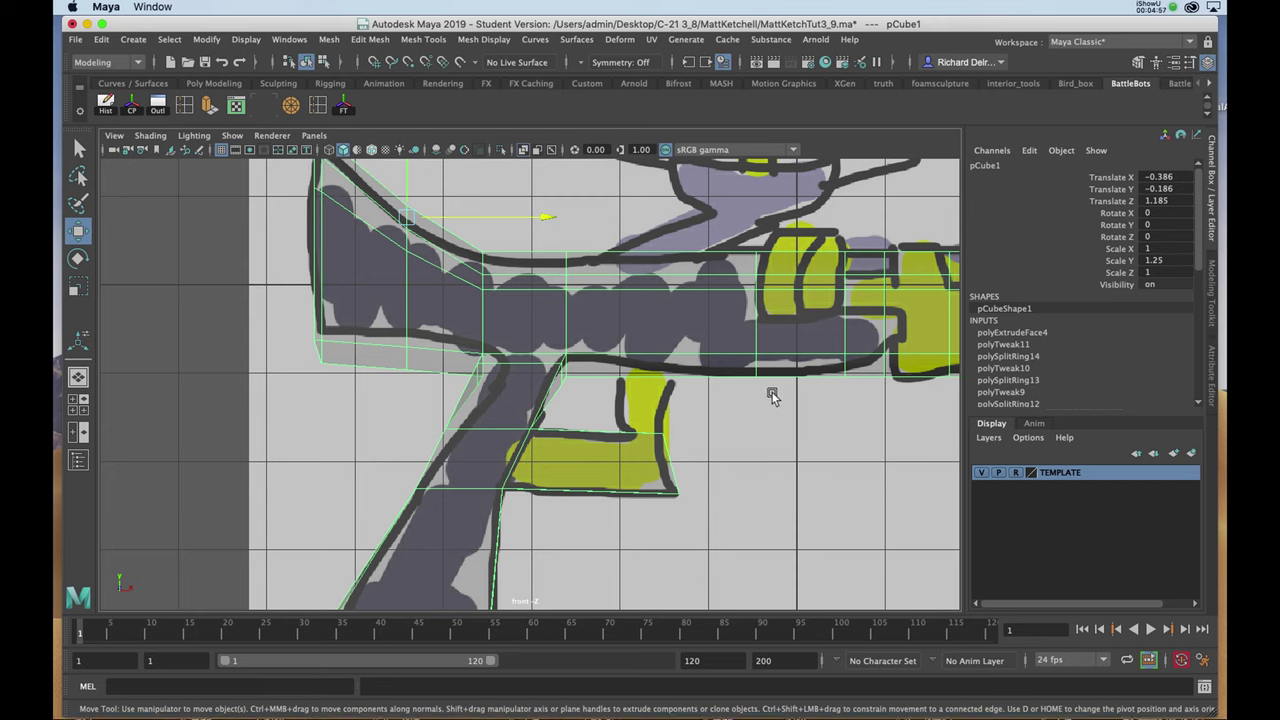
Step: Insert a vertical edge loop through the trigger guard arm close to its front end
key("space")
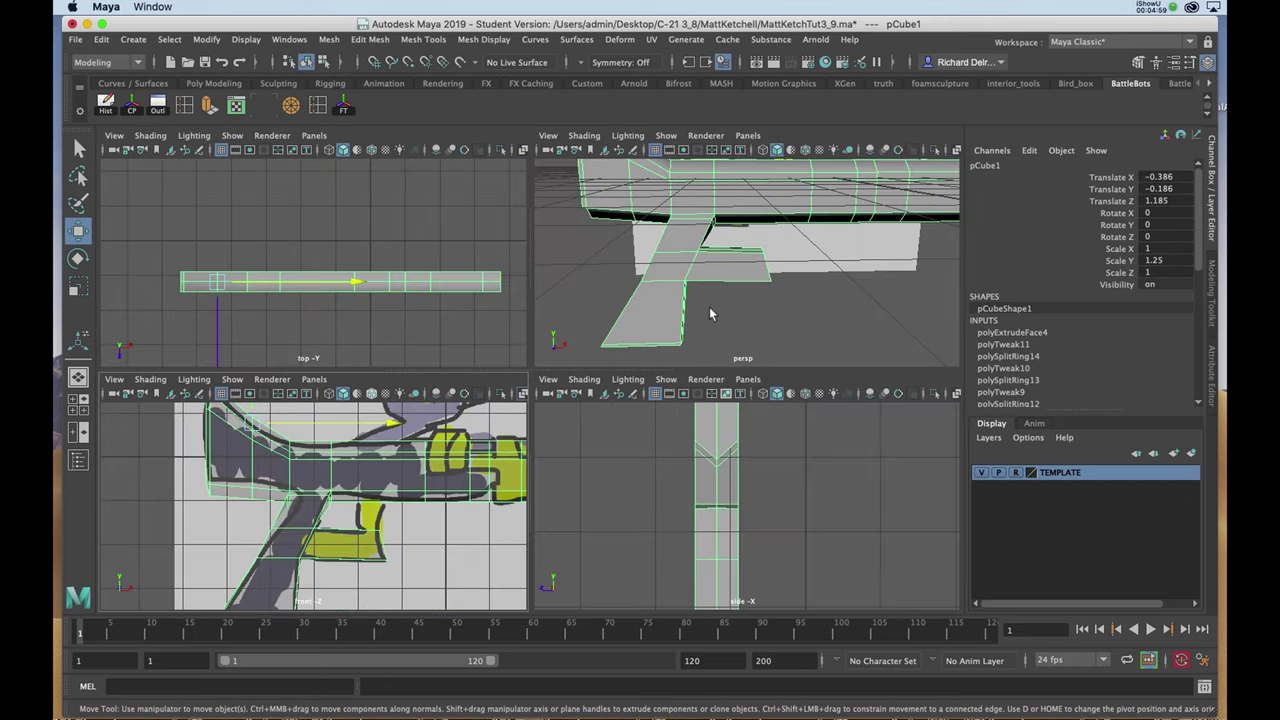
key("space")
mouse_move(685, 306)
left_mouse_down("alt")
mouse_move(640, 299)
mouse_move(674, 297)
left_mouse_up("alt")
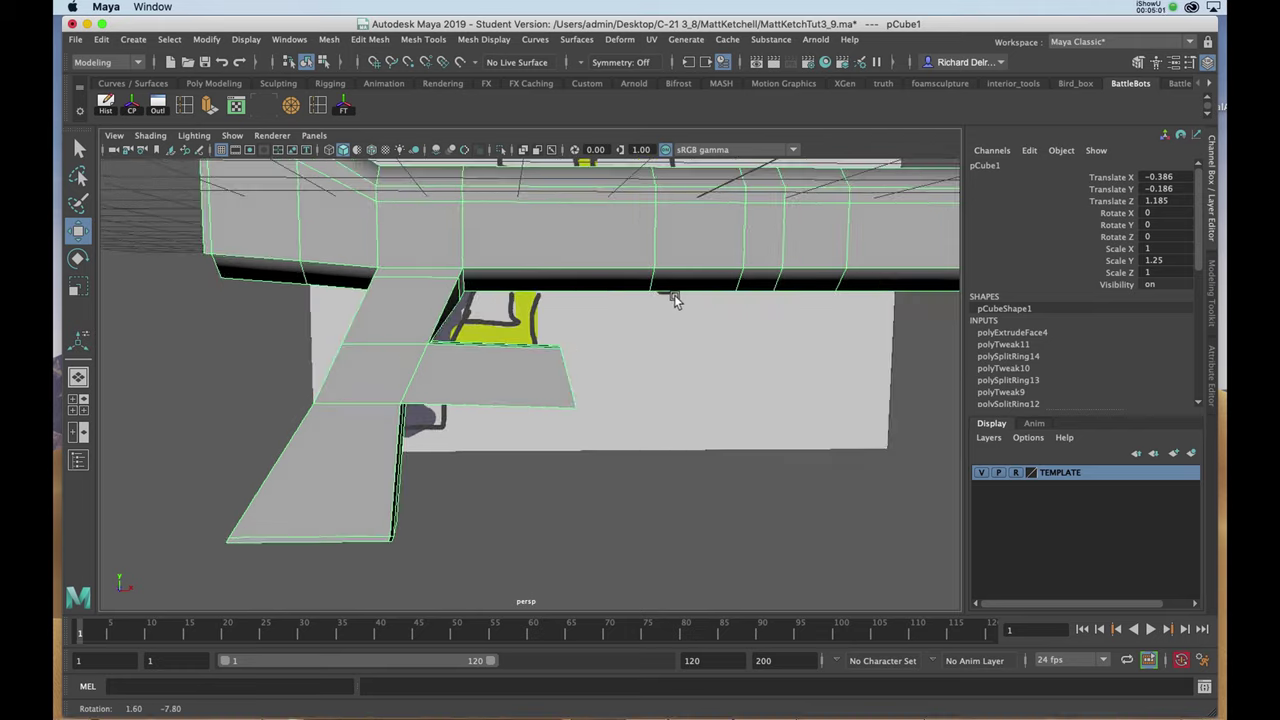
middle_click_drag(657, 319, 677, 353, "alt")
left_click_drag(677, 353, 420, 246, "alt")
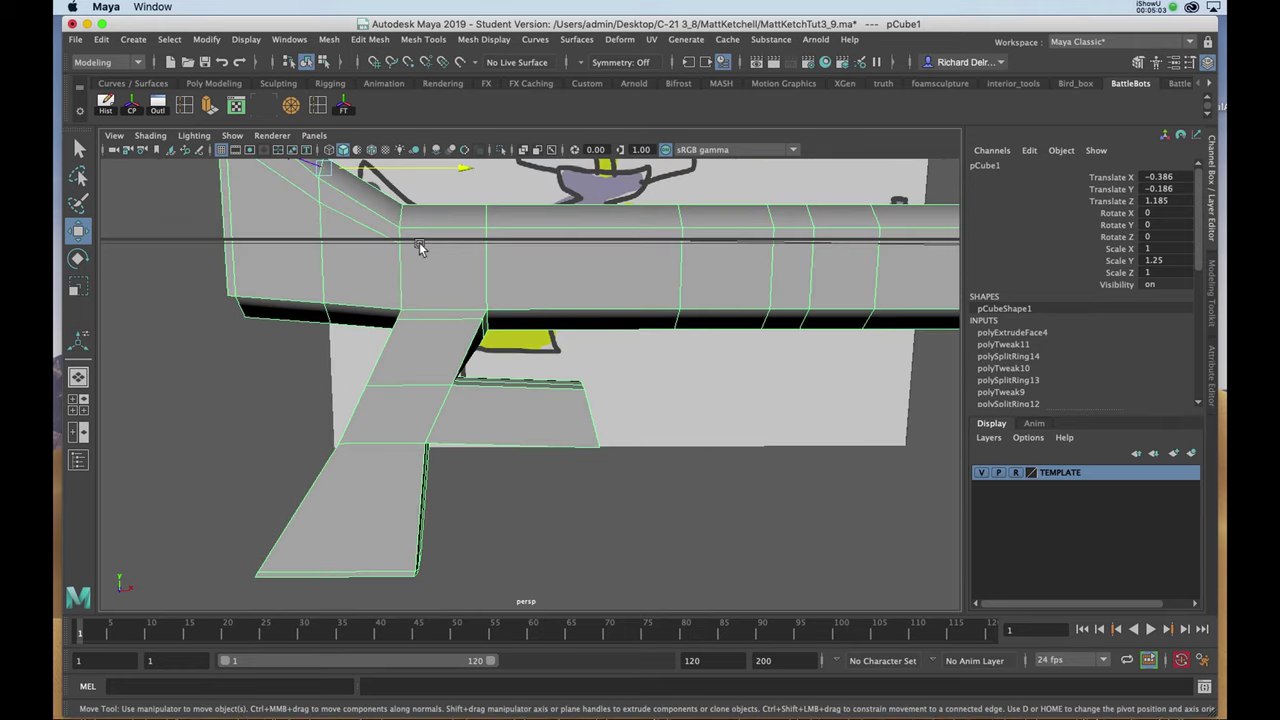
left_click(185, 108)
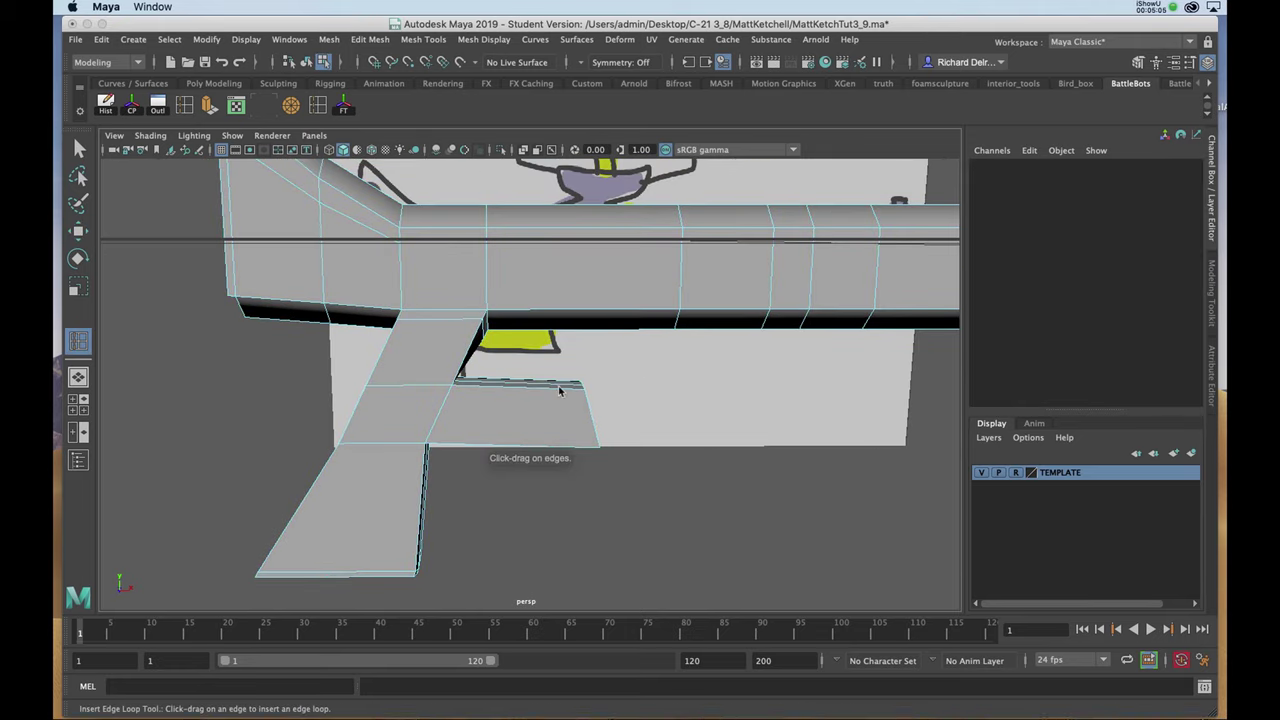
left_click_drag(558, 391, 548, 394)
left_click_drag(549, 394, 371, 411, "alt")
Step: Select the vertices at the guard arm's front section and scale them narrower across its width
key("w")
left_click_drag(468, 365, 519, 370, "alt")
right_click_drag(499, 389, 455, 402)
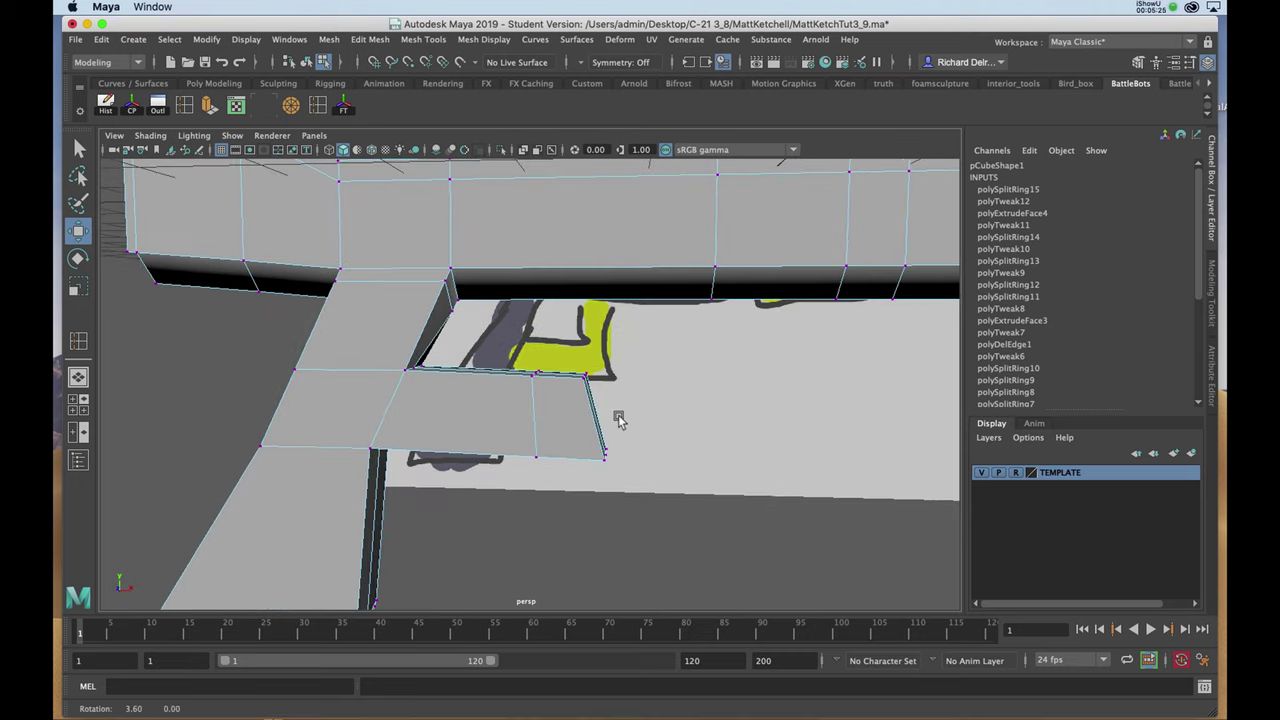
left_click_drag(493, 350, 645, 487)
left_click_drag(645, 487, 510, 430, "alt")
key("r")
left_click_drag(314, 449, 458, 431)
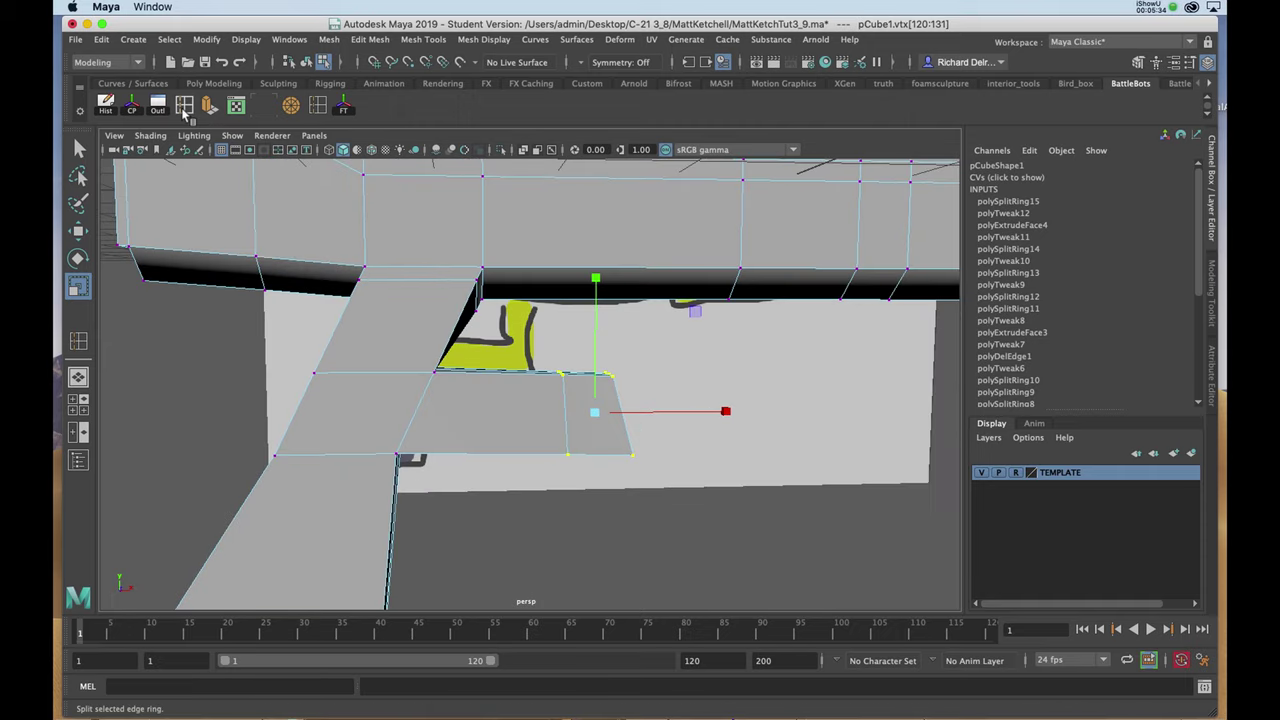
Step: Insert another edge loop on the guard arm next to the grip and scale it narrower across its width
key("y")
left_click_drag(461, 374, 357, 429)
key("r")
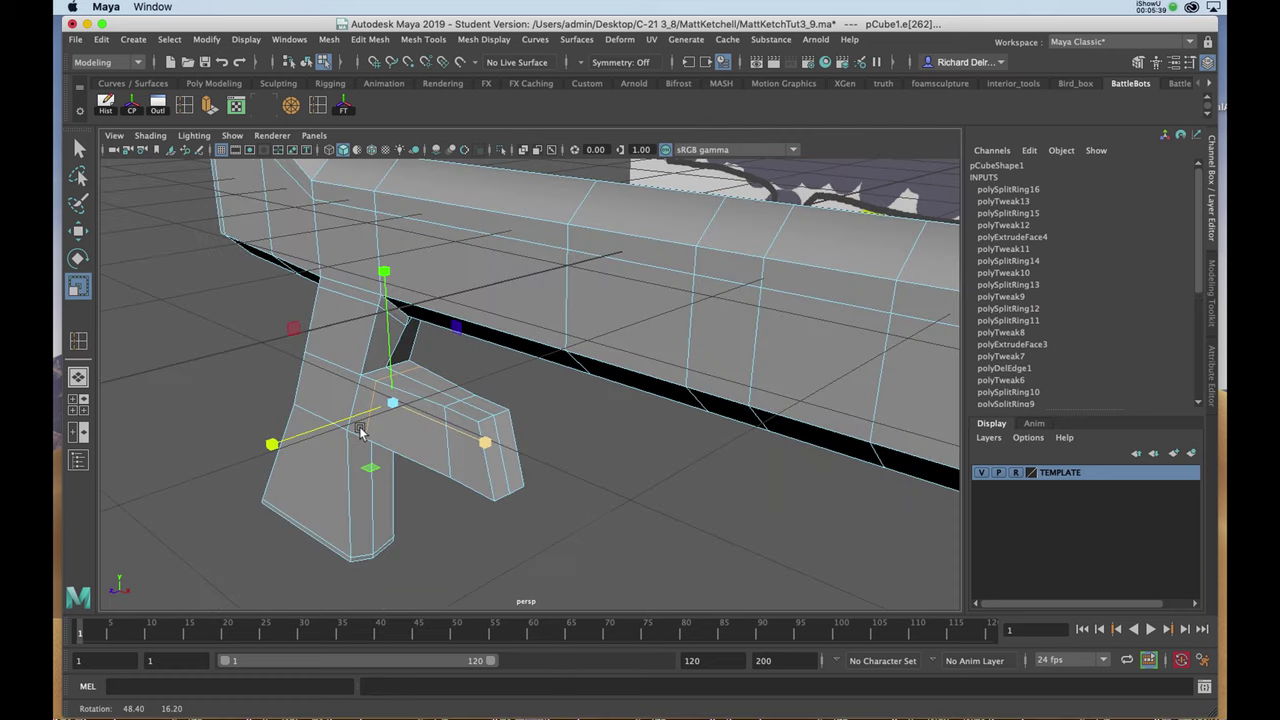
left_click_drag(273, 441, 437, 420)
Step: Examine the whole rifle with the smooth preview in perspective and return to the unsmoothed mesh
right_click_drag(437, 420, 534, 420, "alt")
middle_click_drag(534, 420, 455, 459, "alt")
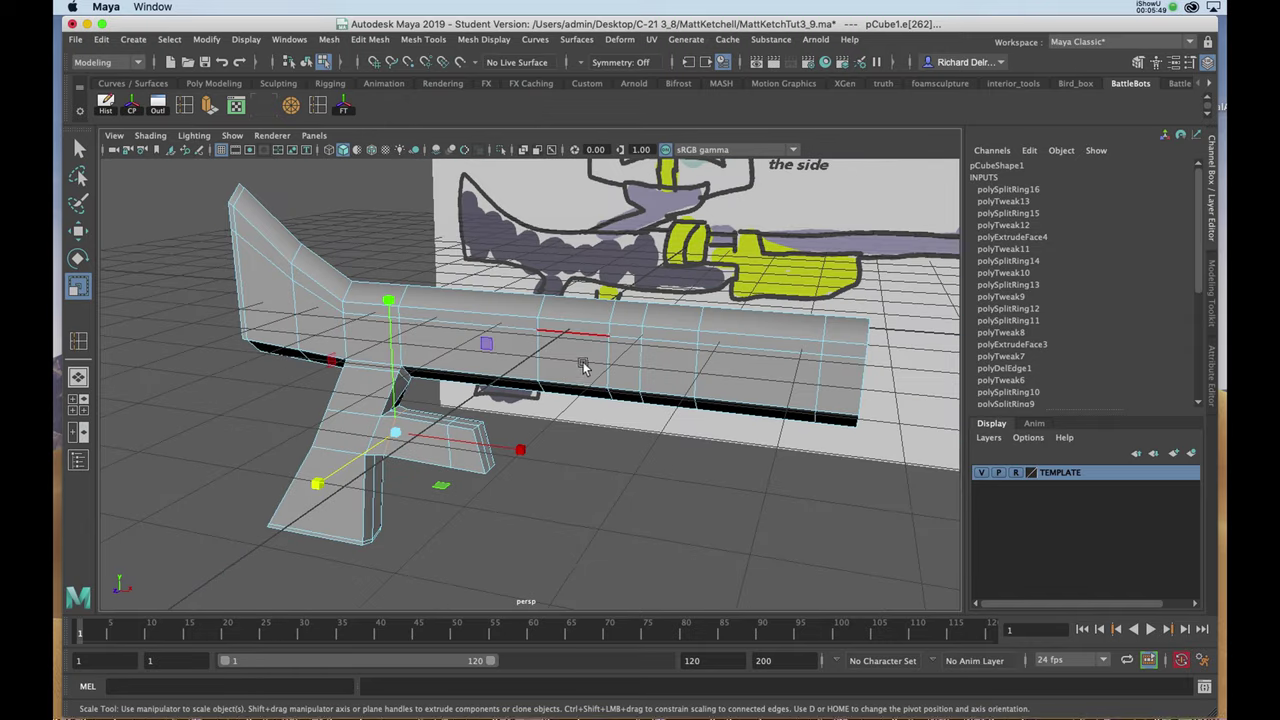
left_click_drag(583, 363, 549, 374, "alt")
right_click_drag(549, 374, 556, 388, "alt")
middle_click_drag(546, 383, 572, 394, "alt")
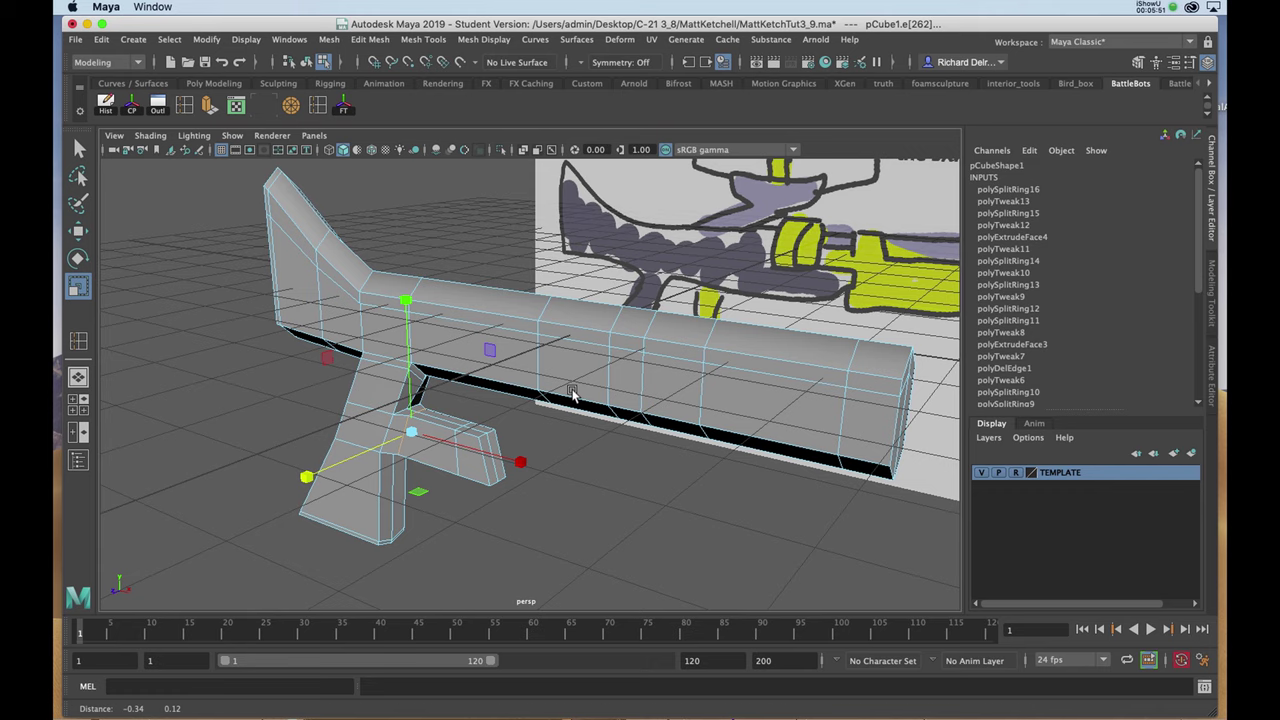
key("3")
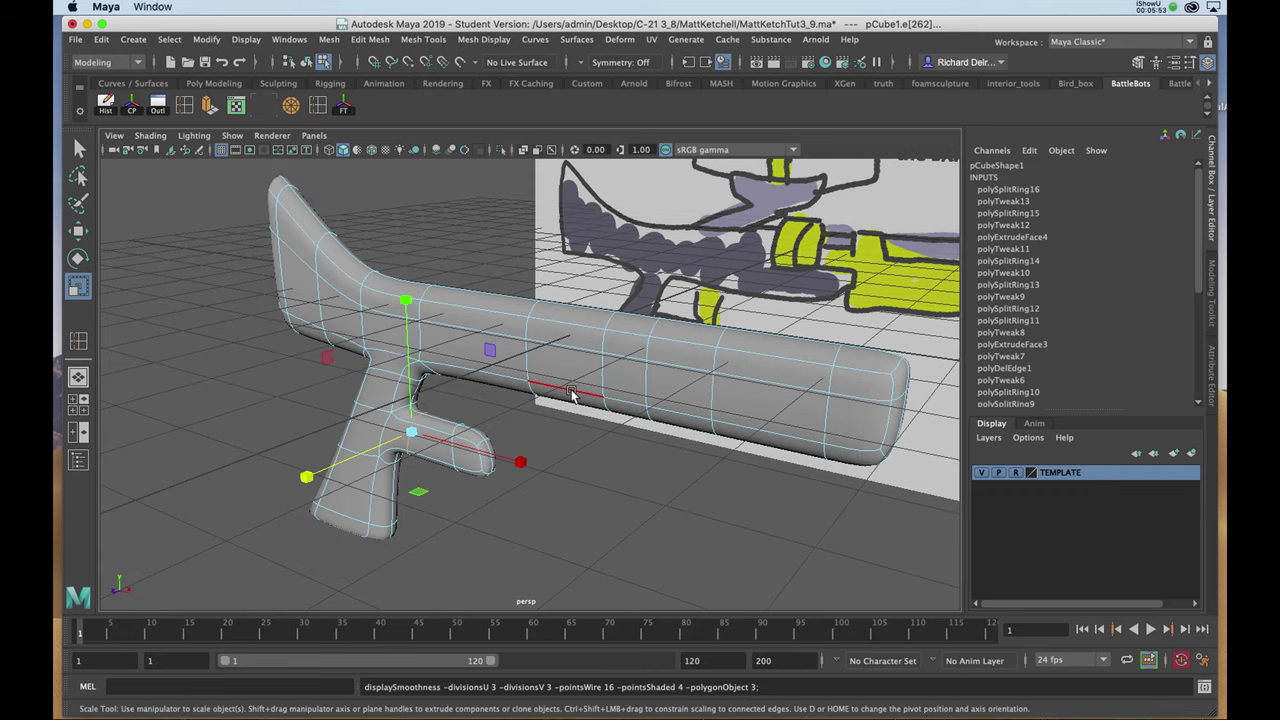
left_click_drag(485, 410, 530, 398, "alt")
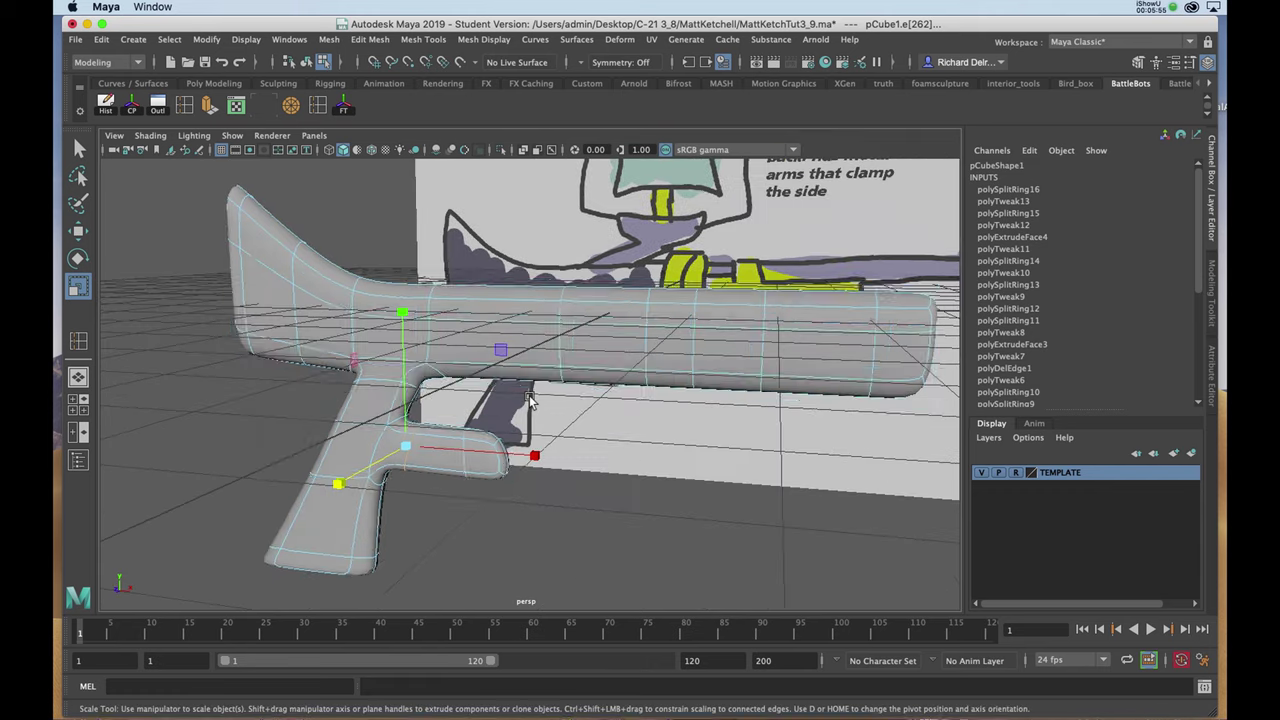
key("1")
Step: Extrude the top faces of the guard arm's front end 0.901 up to the body and shift them -0.084 in local X
right_click_drag(443, 403, 479, 474, "alt")
key("F11")
left_click(467, 471)
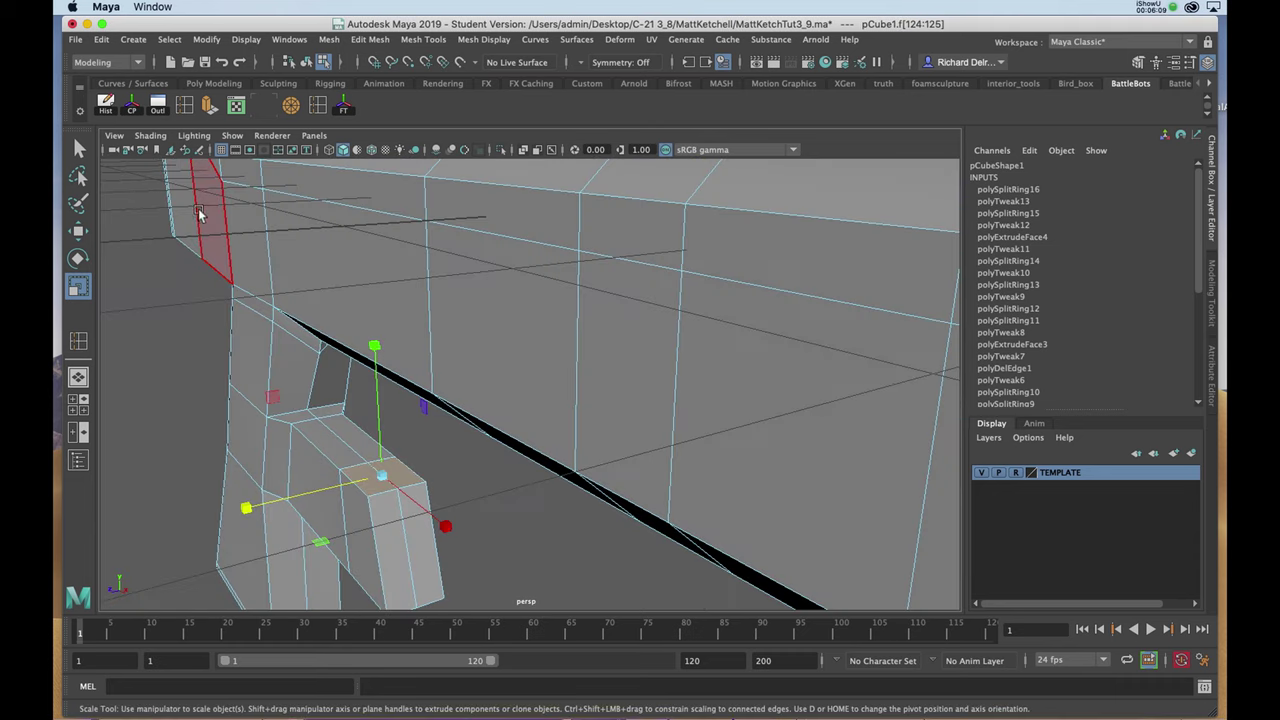
left_click(208, 103)
mouse_move(265, 340)
left_mouse_down("alt")
mouse_move(350, 325)
mouse_move(389, 334)
left_mouse_up("alt")
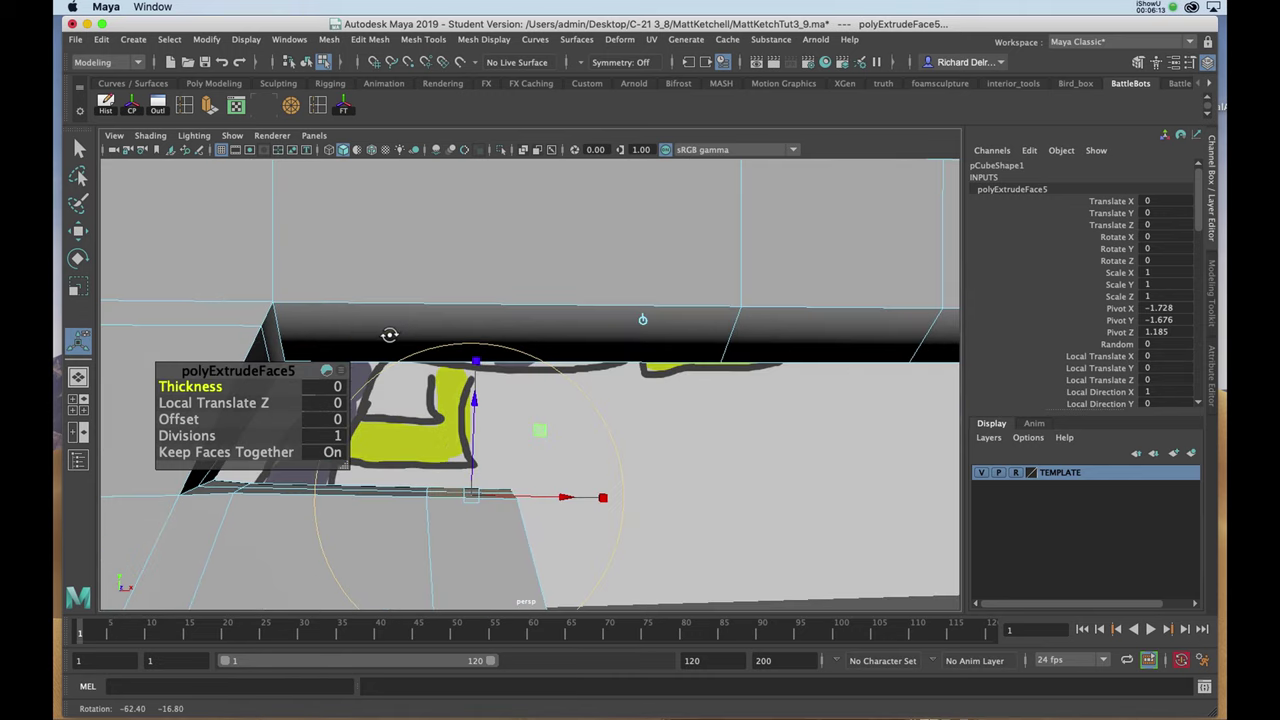
left_click_drag(475, 362, 503, 408)
key("space")
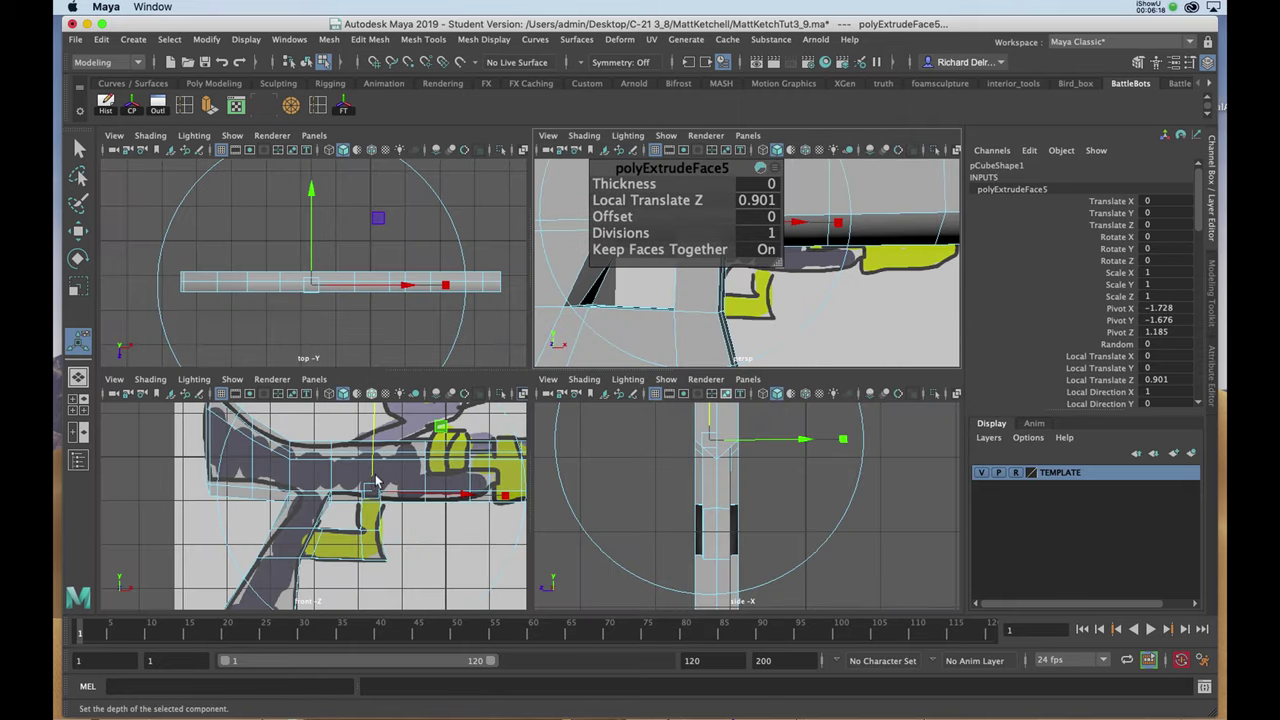
key("space")
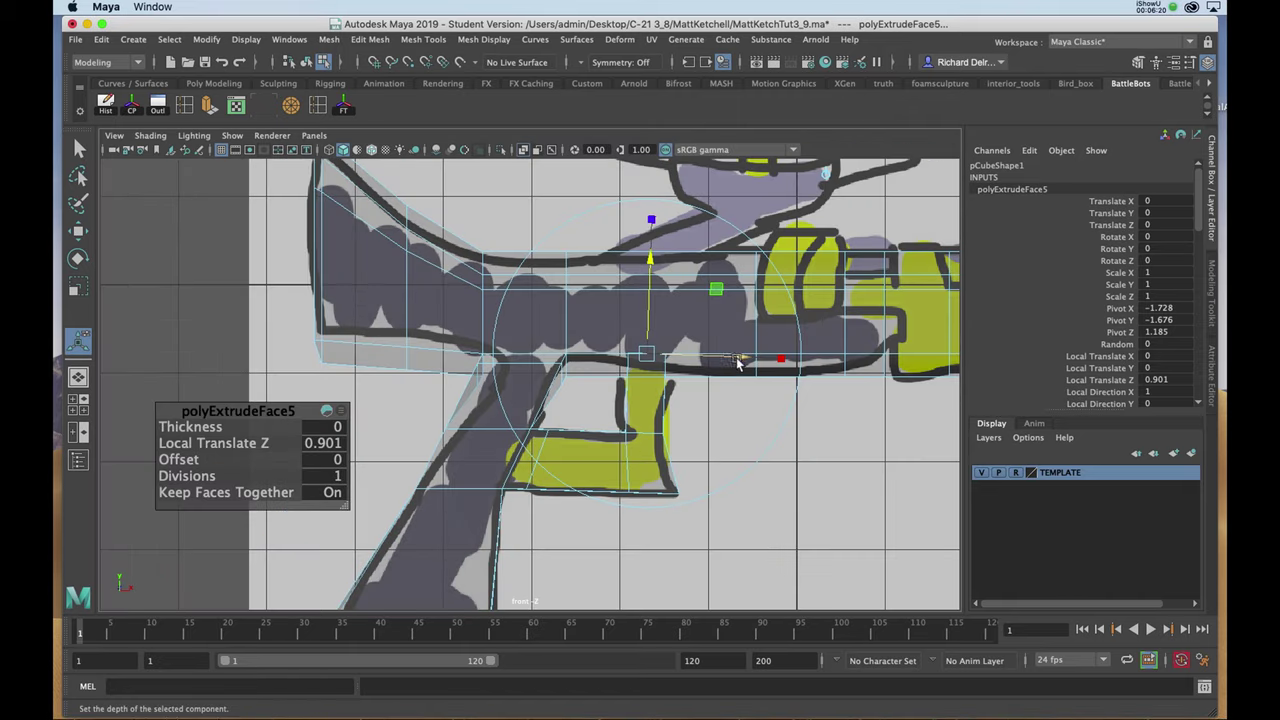
left_click_drag(737, 358, 724, 394)
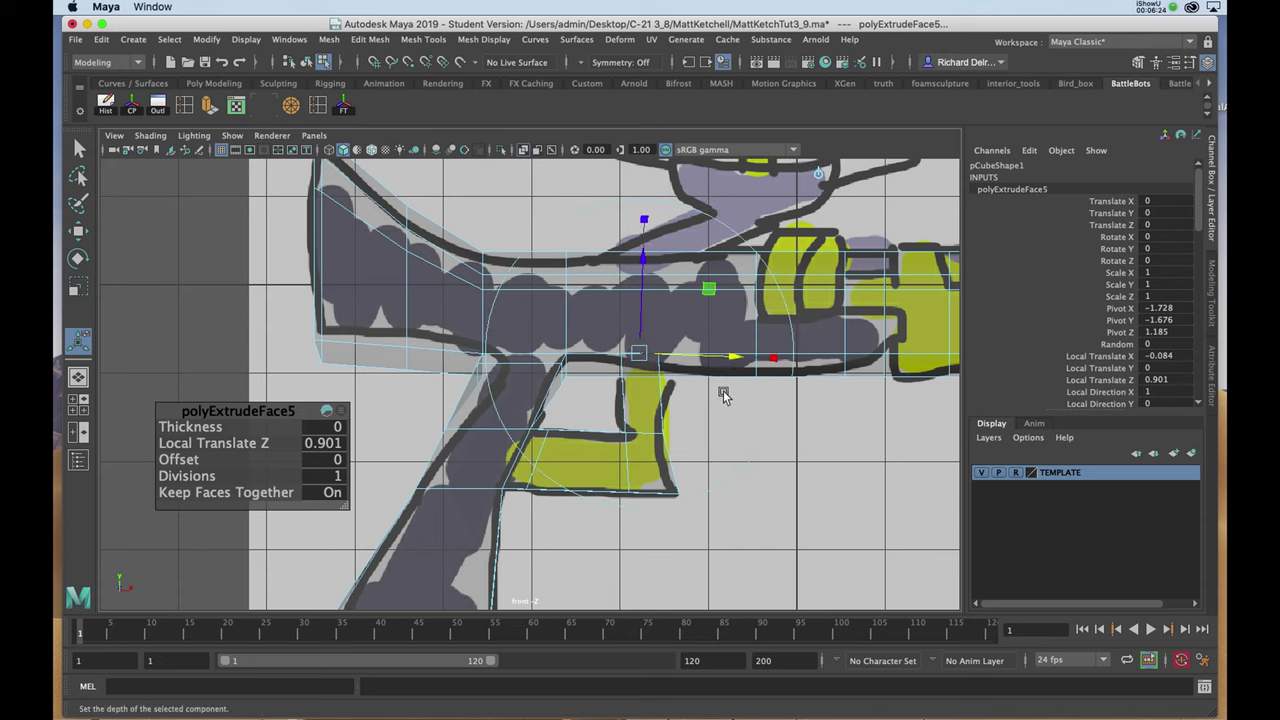
Step: Save the scene and return to selecting the whole rifle mesh as an object
key("super+s")
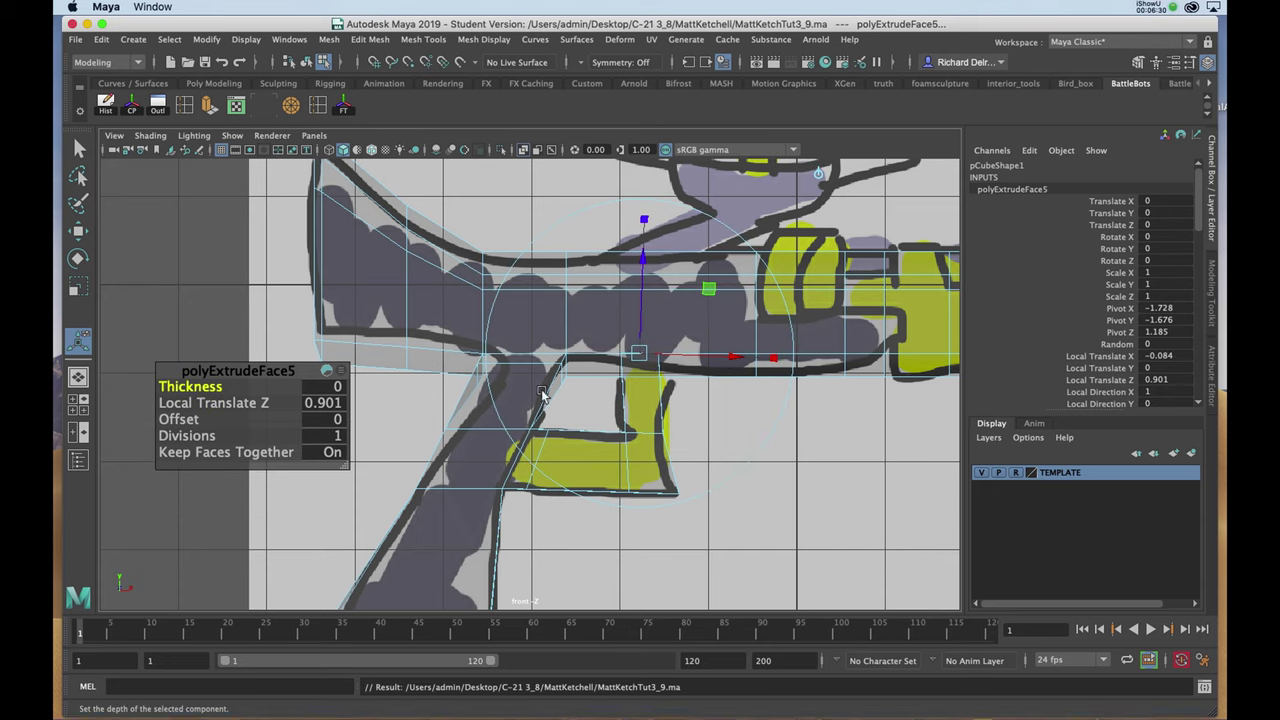
right_click_drag(440, 311, 480, 296)
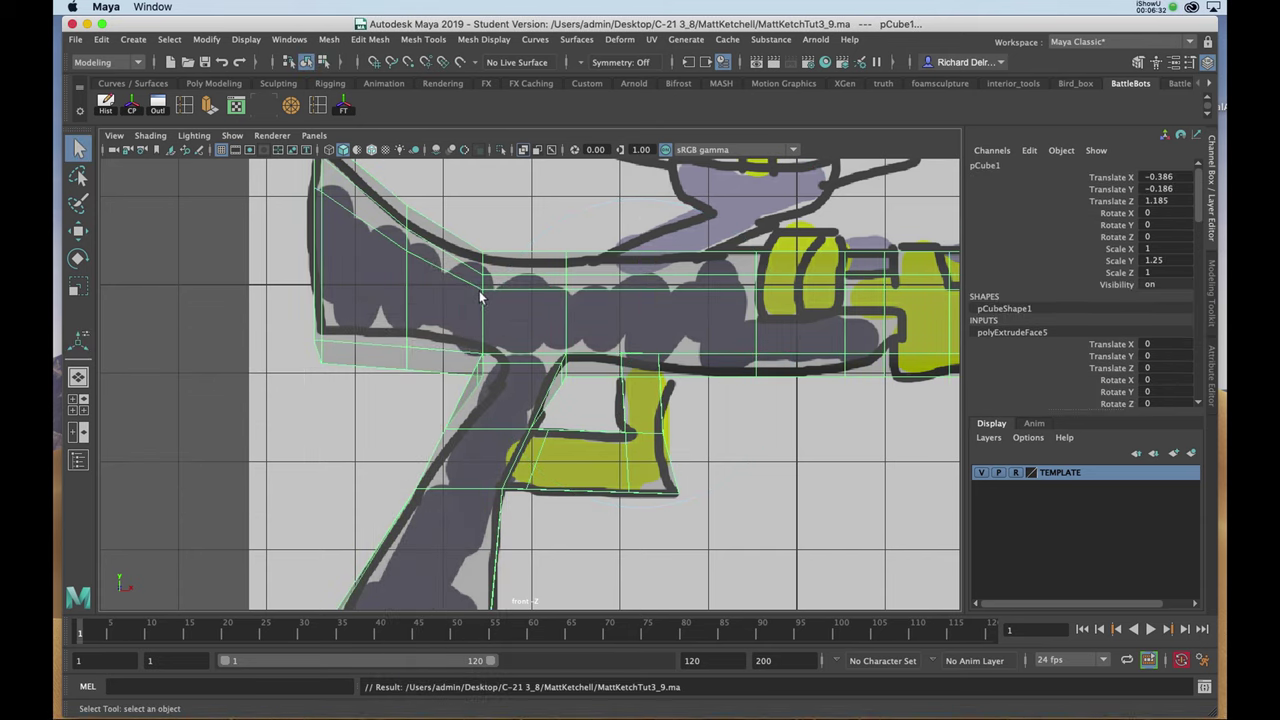
Step: Examine the rifle and its closed trigger guard in perspective, with and without the smooth preview
key("space")
key("space")
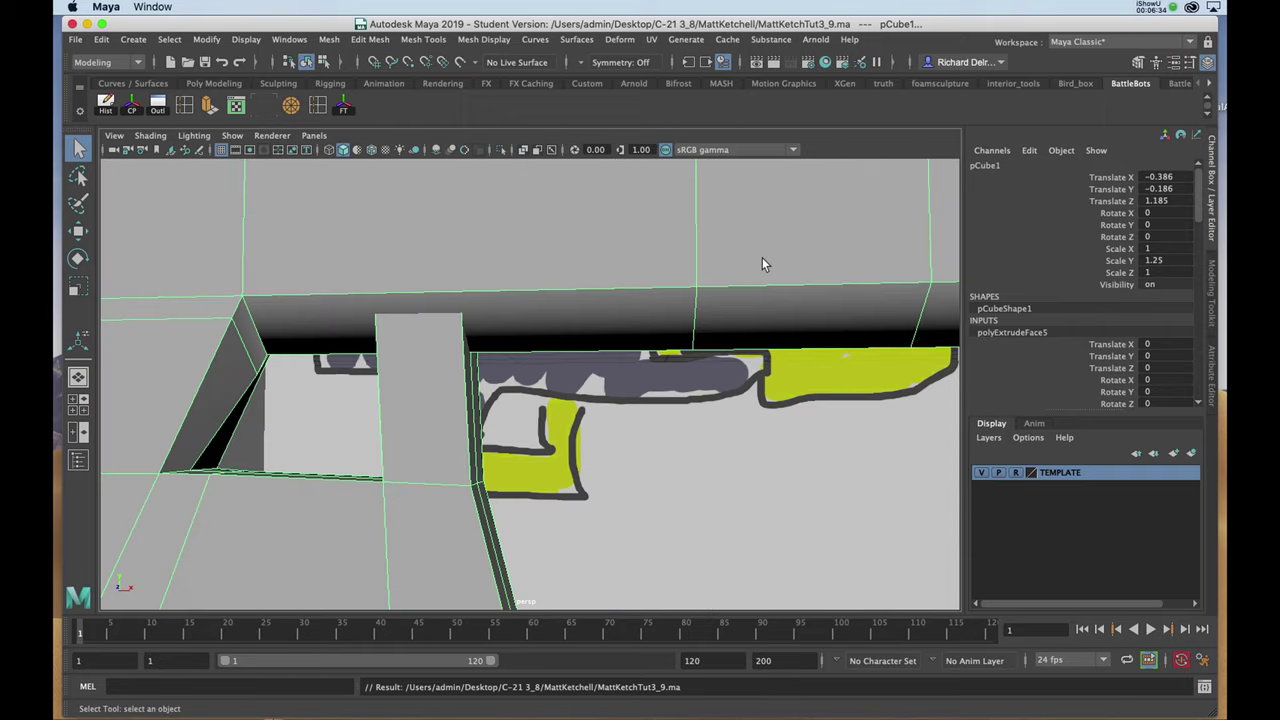
left_click_drag(763, 262, 794, 383, "alt")
right_click_drag(794, 383, 575, 250, "alt")
right_click_drag(659, 338, 643, 320, "alt")
key("3")
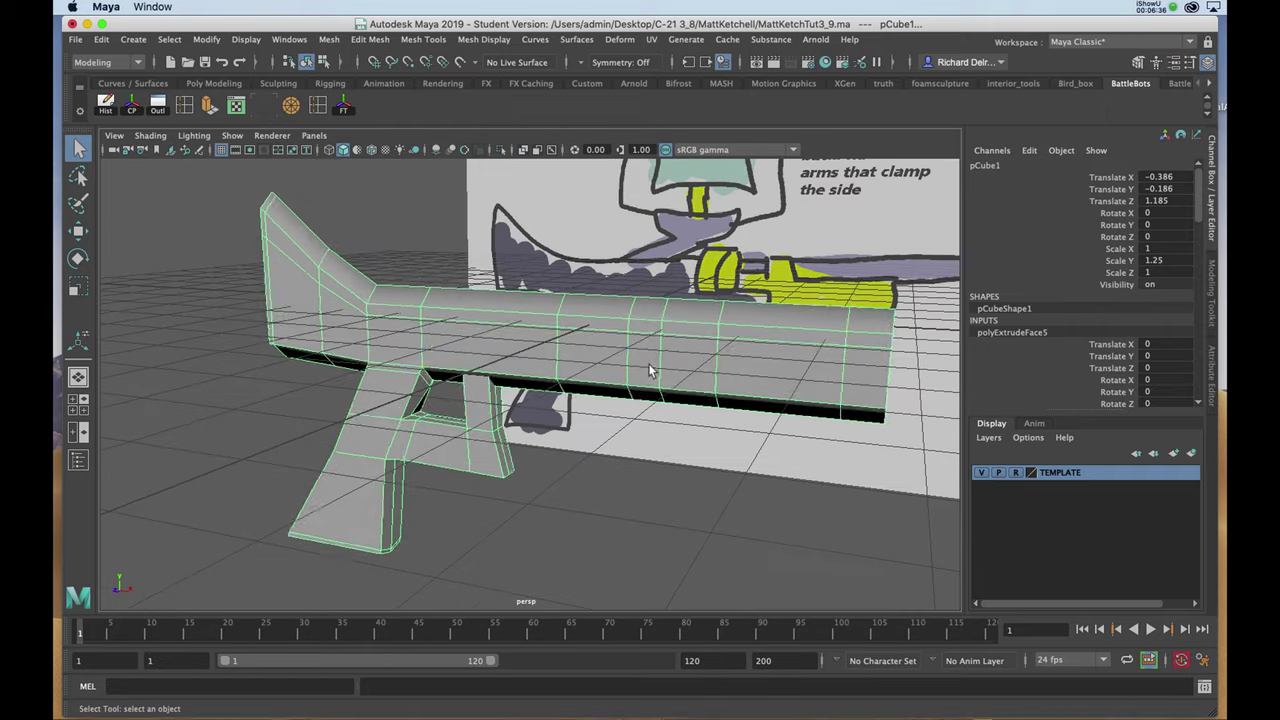
left_click_drag(585, 390, 651, 371, "alt")
right_click_drag(575, 393, 609, 418, "alt")
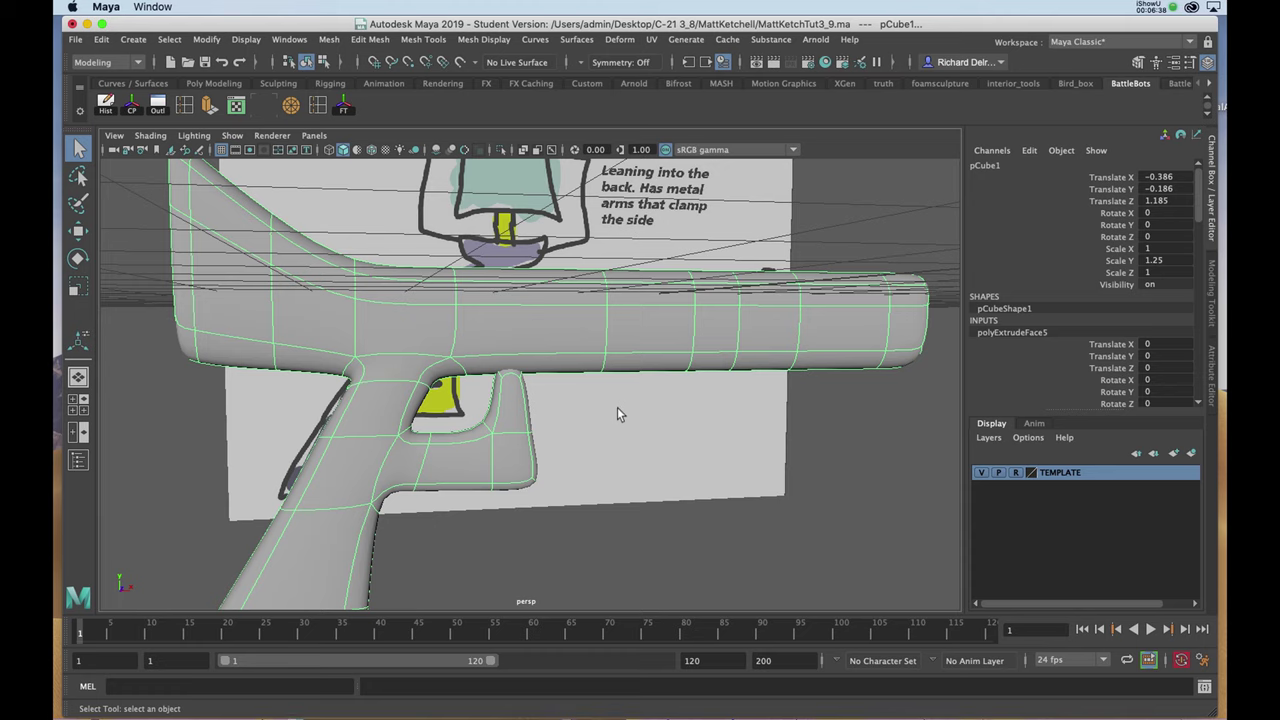
left_click_drag(597, 409, 571, 411, "alt")
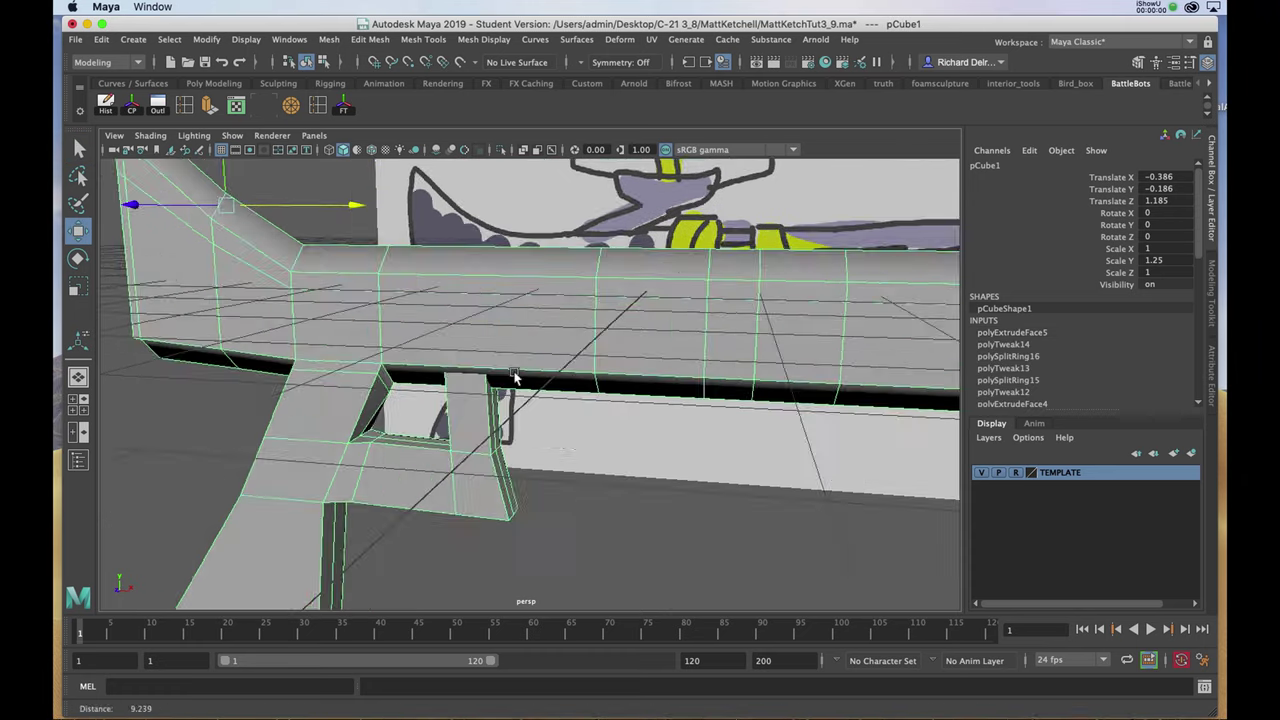
left_click_drag(513, 376, 580, 366, "alt")
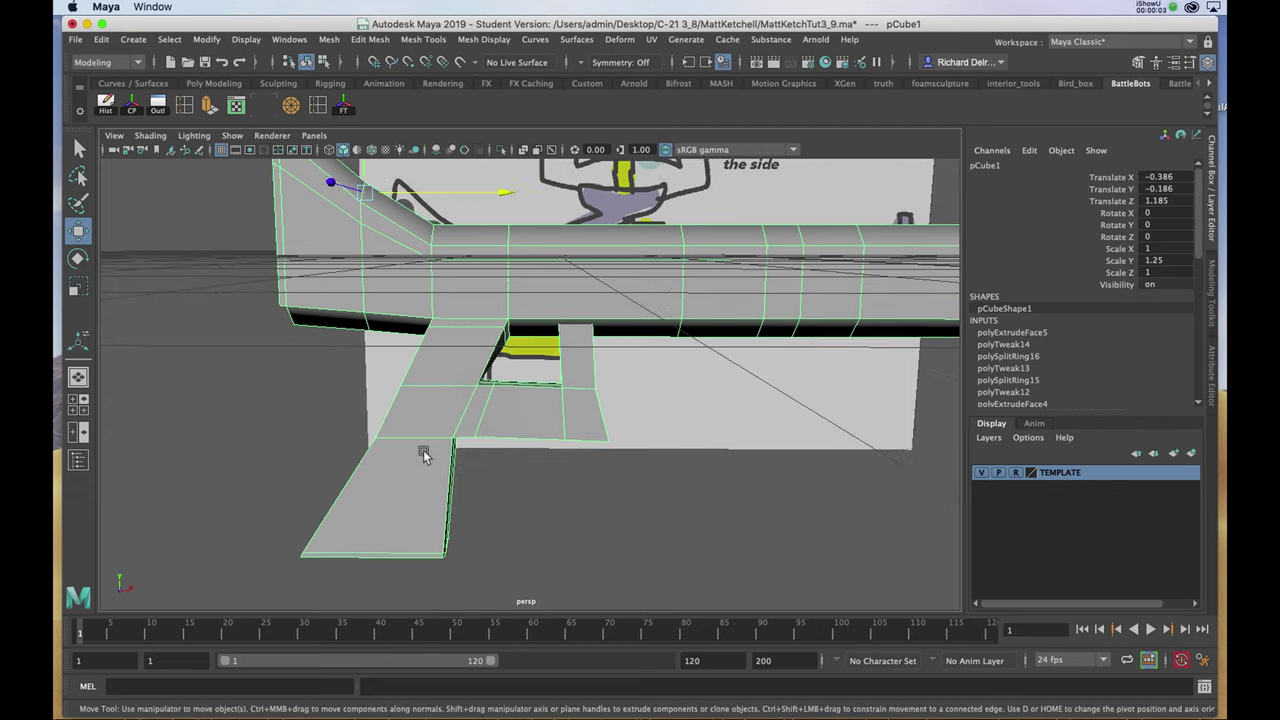
Step: Turn off X-ray in the front view, switch to wireframe and insert an edge loop near the upper end of the guard's upright
key("space")
key("space")
right_click_drag(417, 411, 531, 338, "alt")
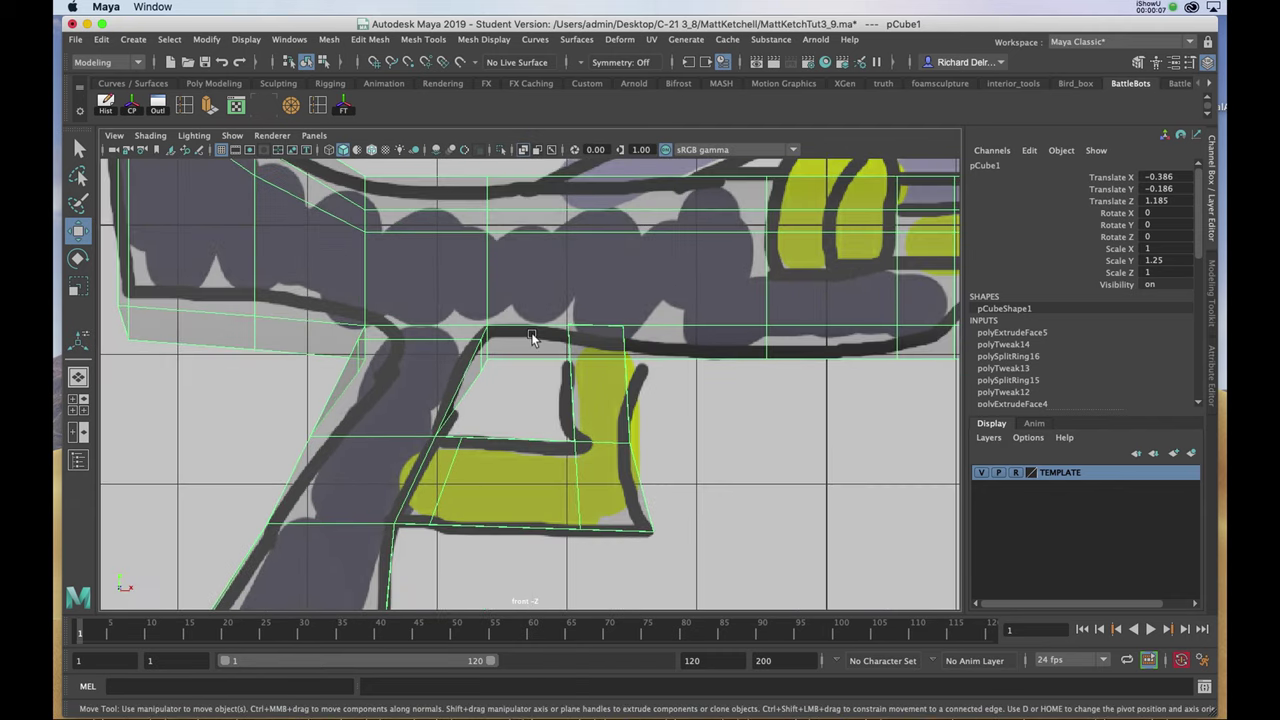
left_click(524, 150)
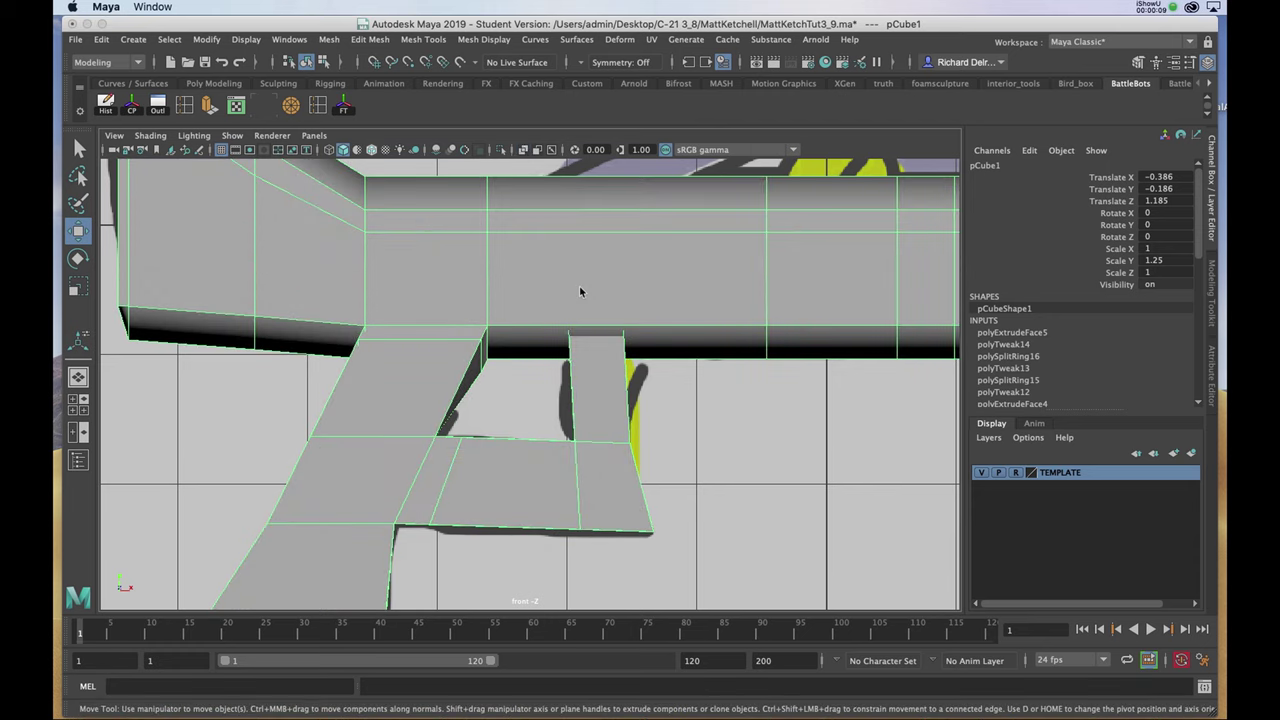
key("3")
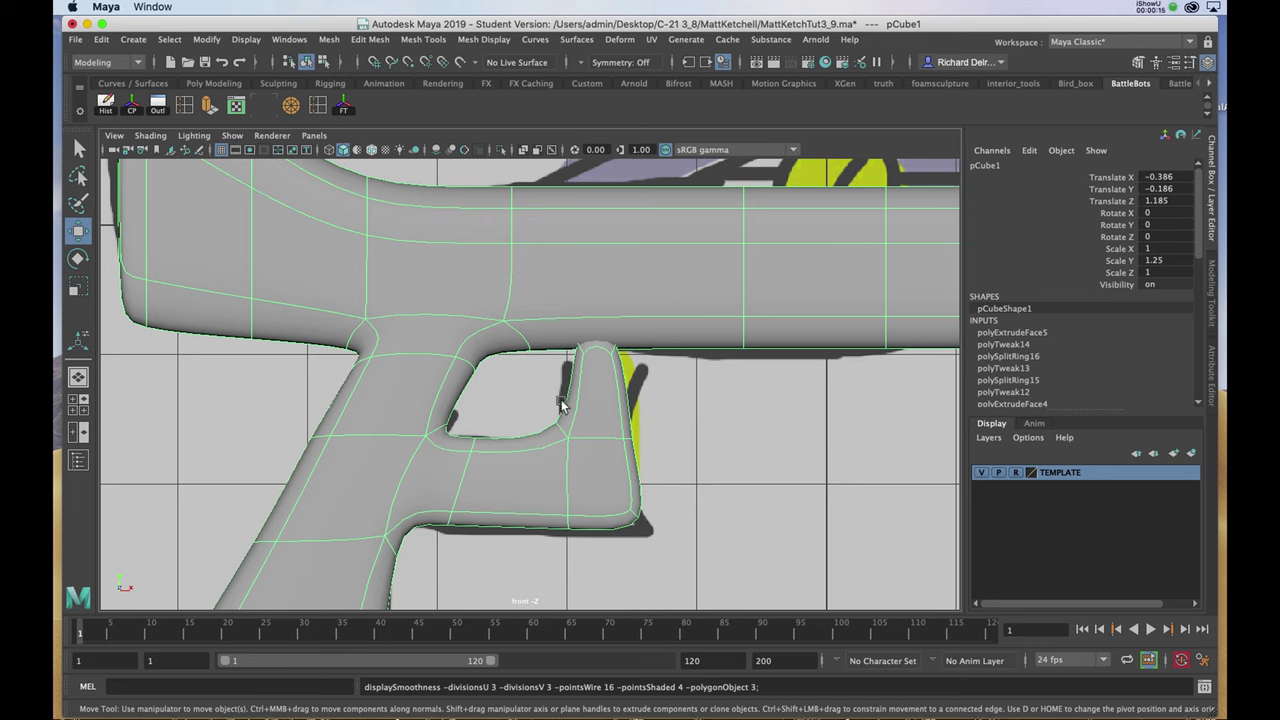
key("1")
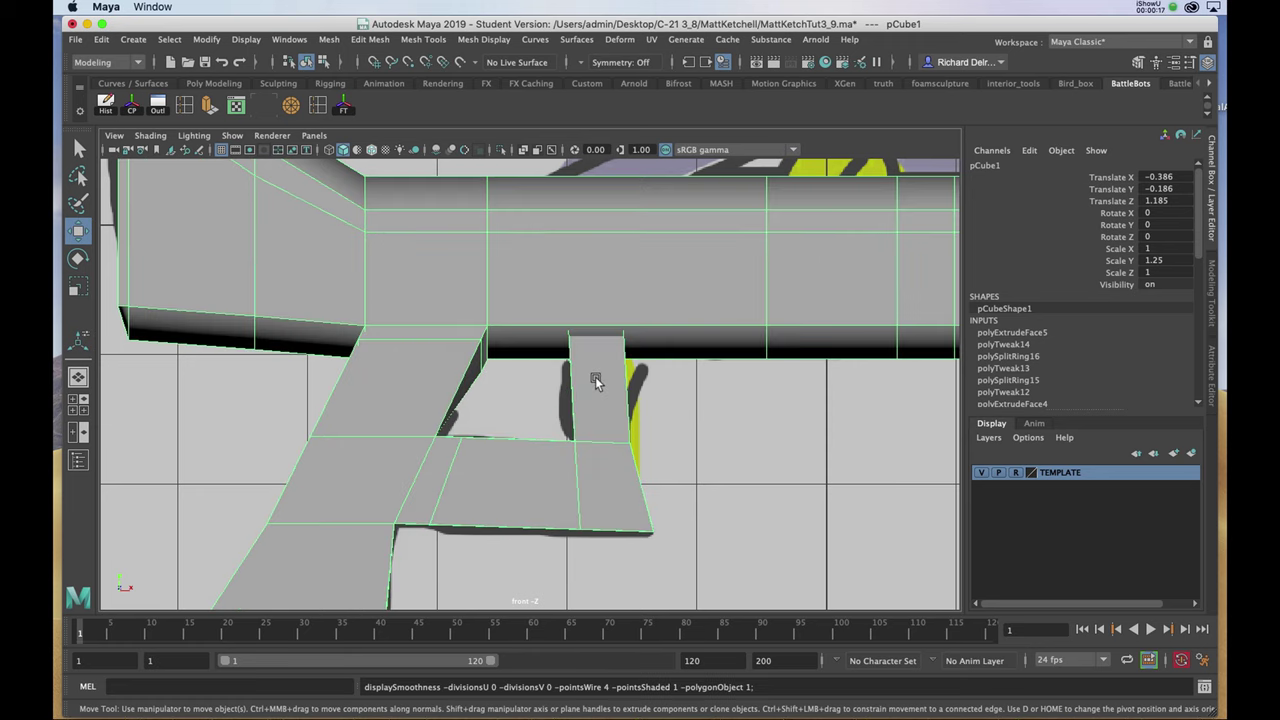
key("4")
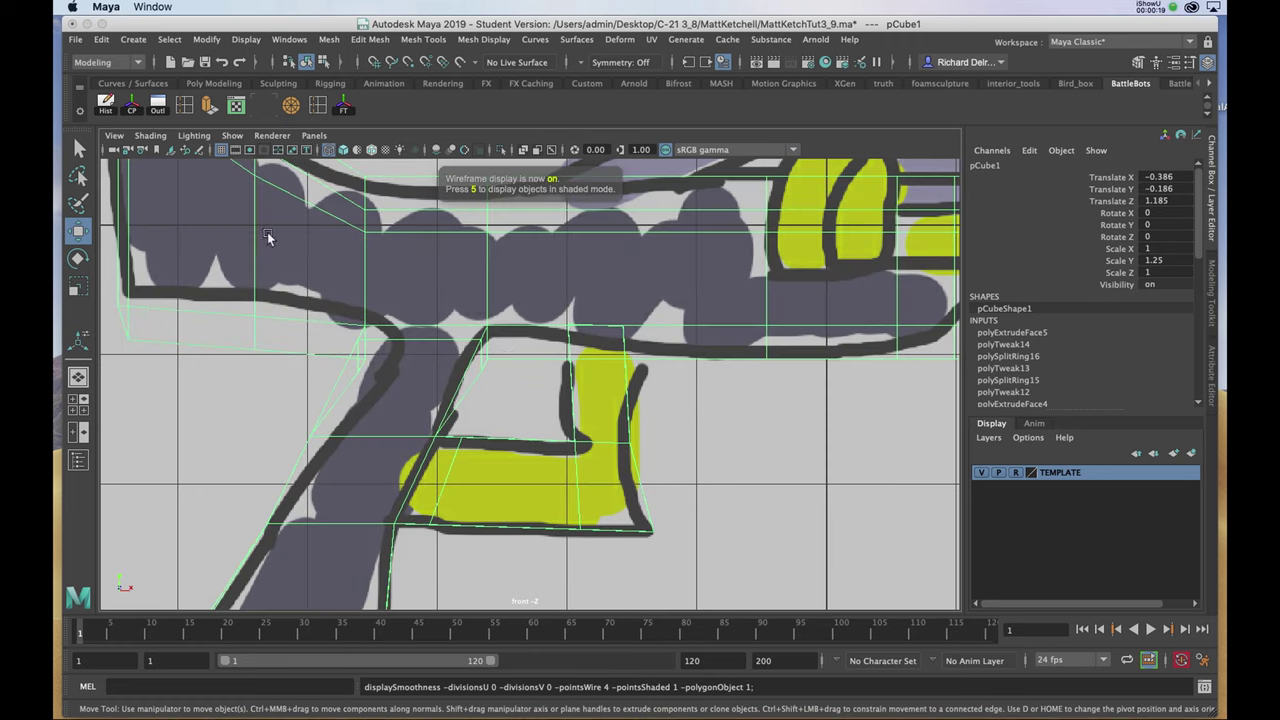
left_click(184, 105)
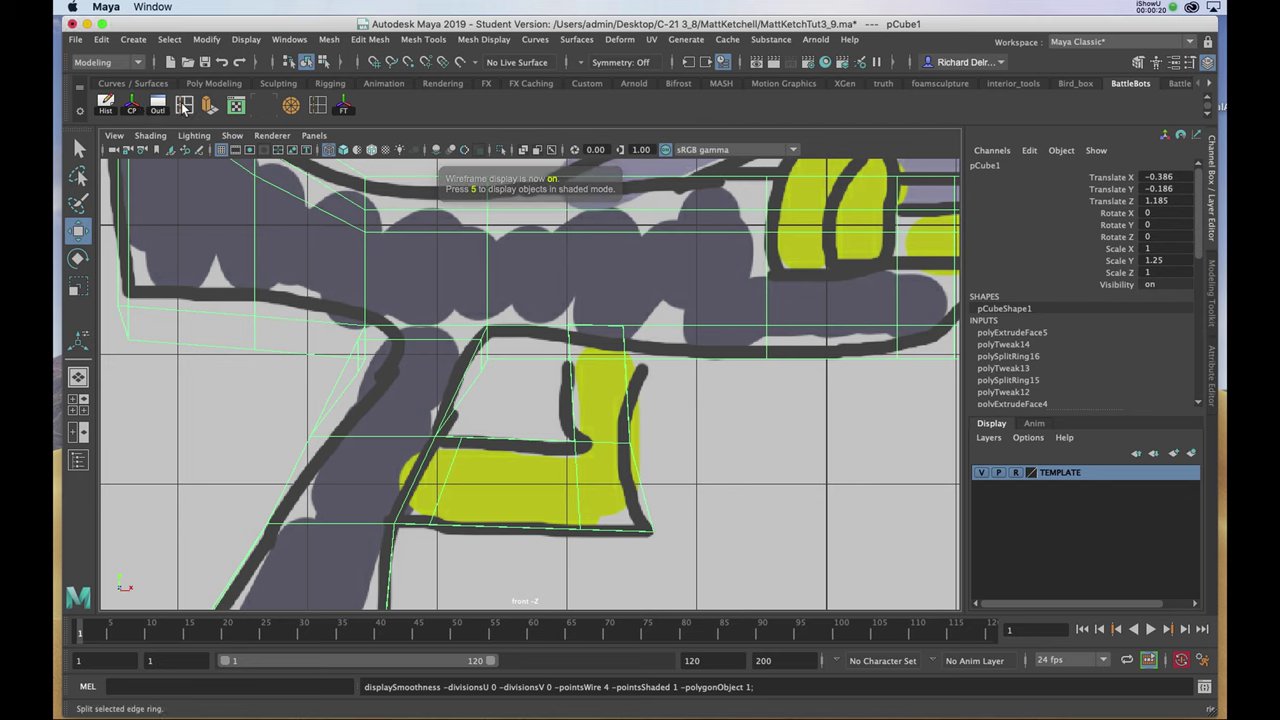
left_click(626, 343)
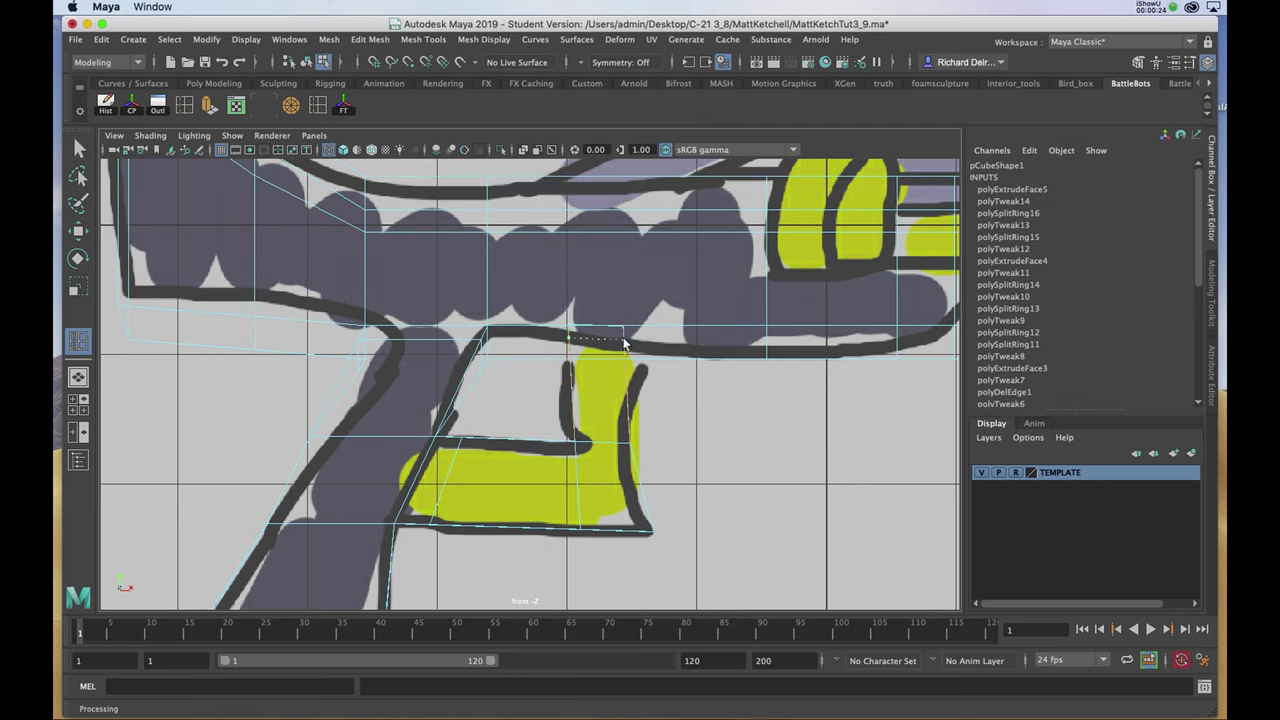
Step: Scale the new edge loop near the upright's upper end smaller and return to the shaded, unsmoothed display
key("space")
key("space")
right_click_drag(628, 341, 638, 353, "alt")
key("3")
left_click_drag(488, 374, 541, 366, "alt")
key("space")
key("space")
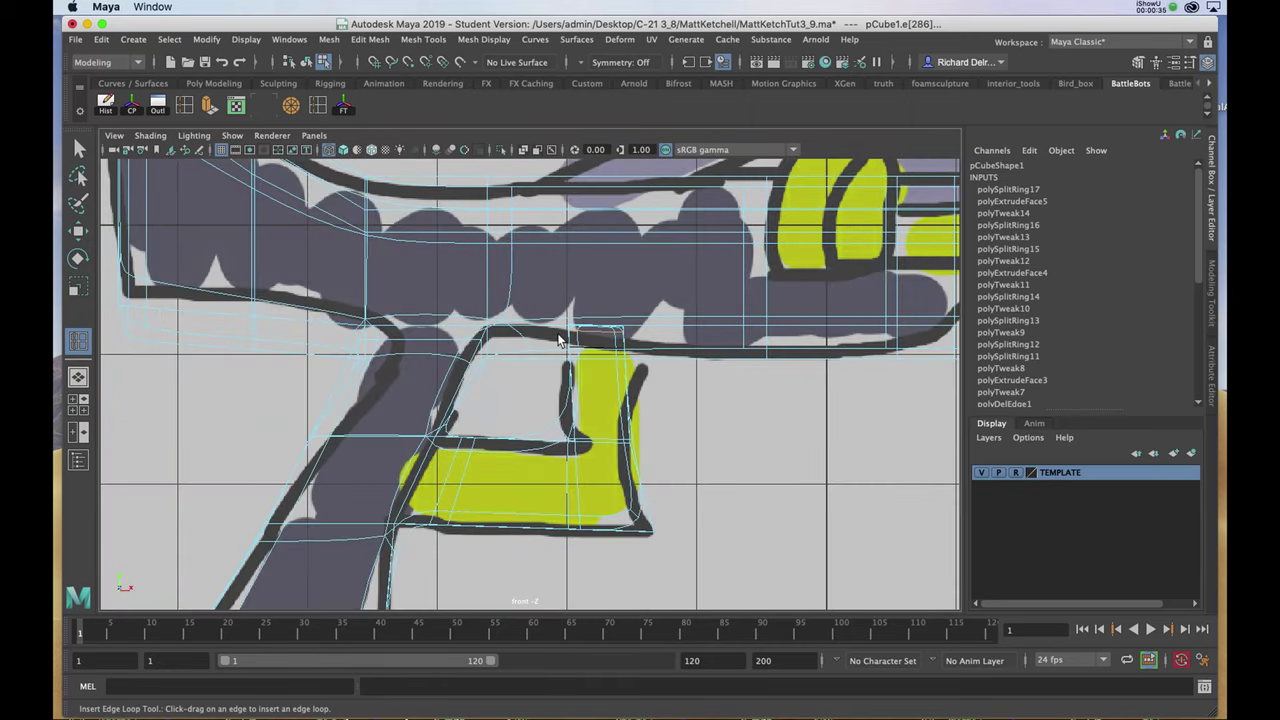
key("r")
left_click_drag(599, 332, 584, 331)
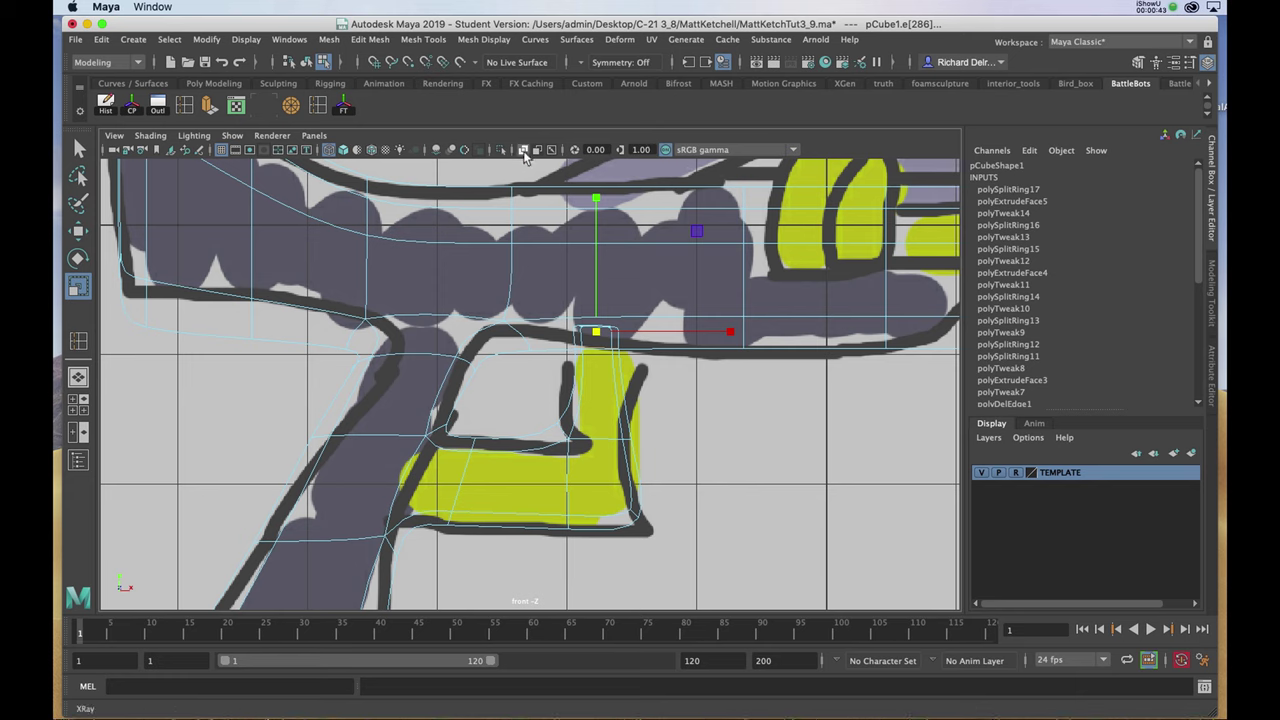
key("5")
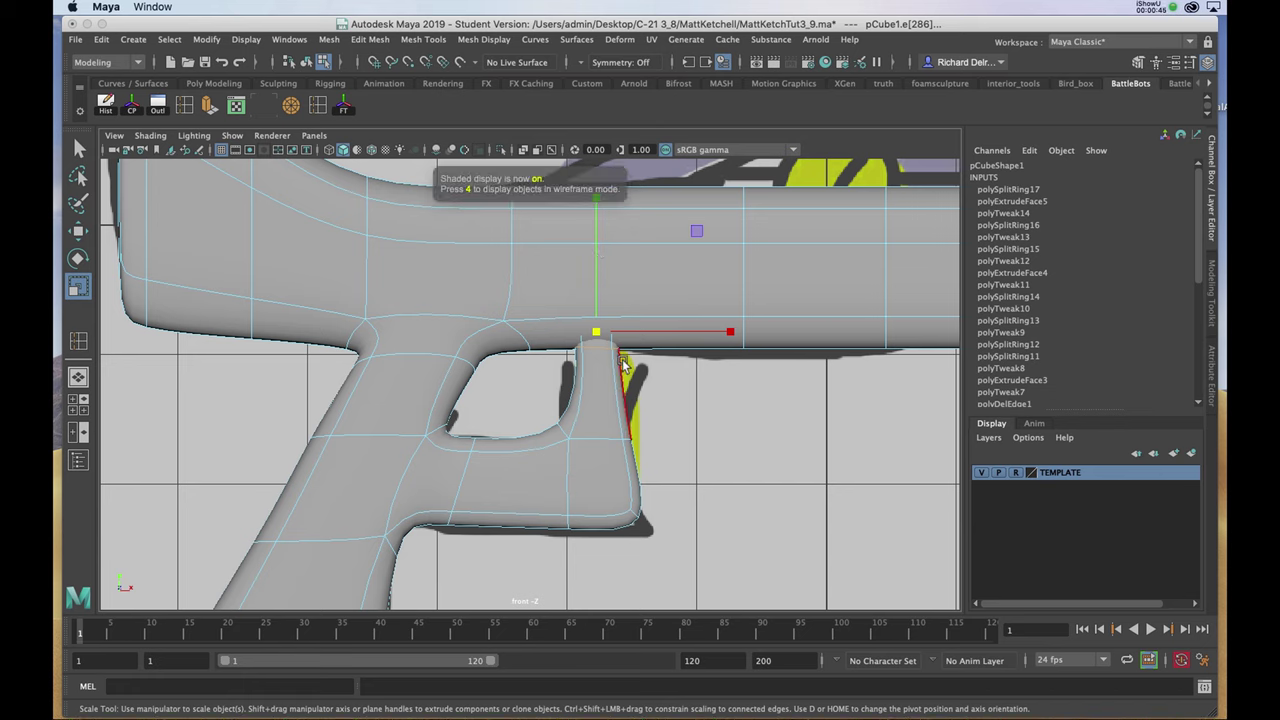
key("1")
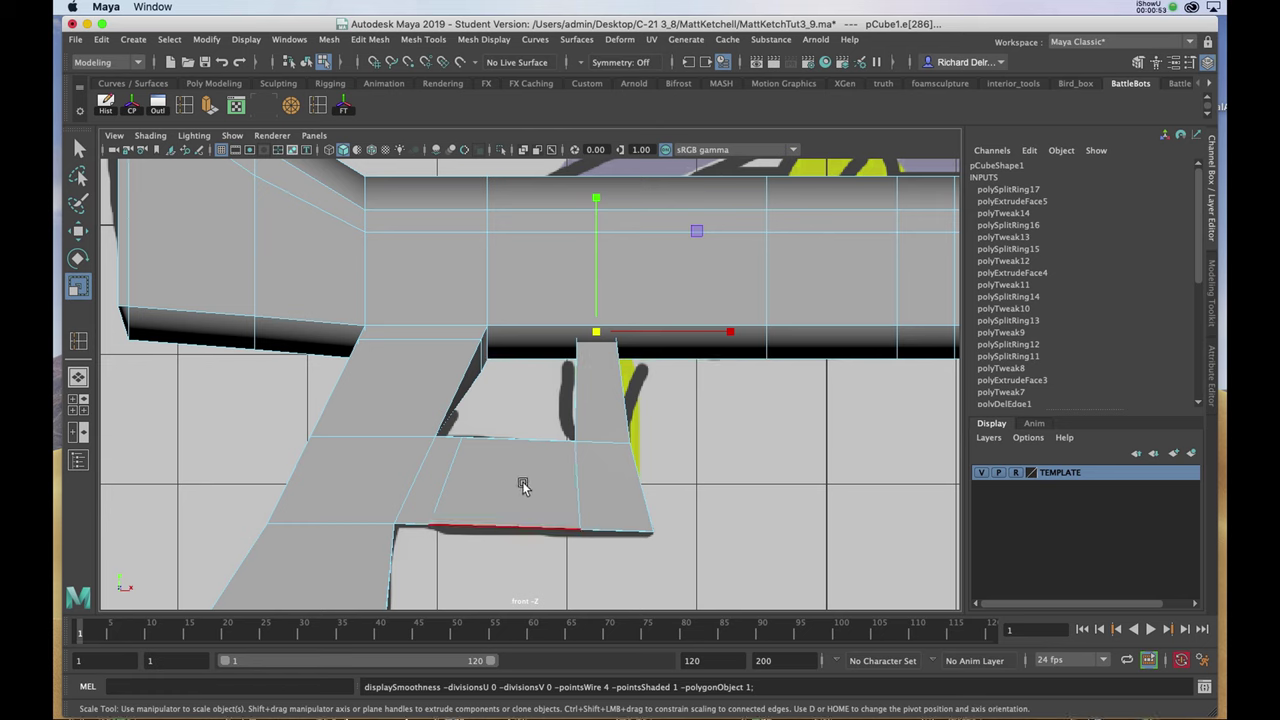
Step: Move the row of vertices across the grip and the guard arm's upper edge down to thin the arm
right_click_drag(600, 429, 440, 437)
left_click_drag(440, 437, 289, 446)
key("w")
left_click_drag(476, 378, 472, 396)
left_click_drag(233, 417, 477, 471)
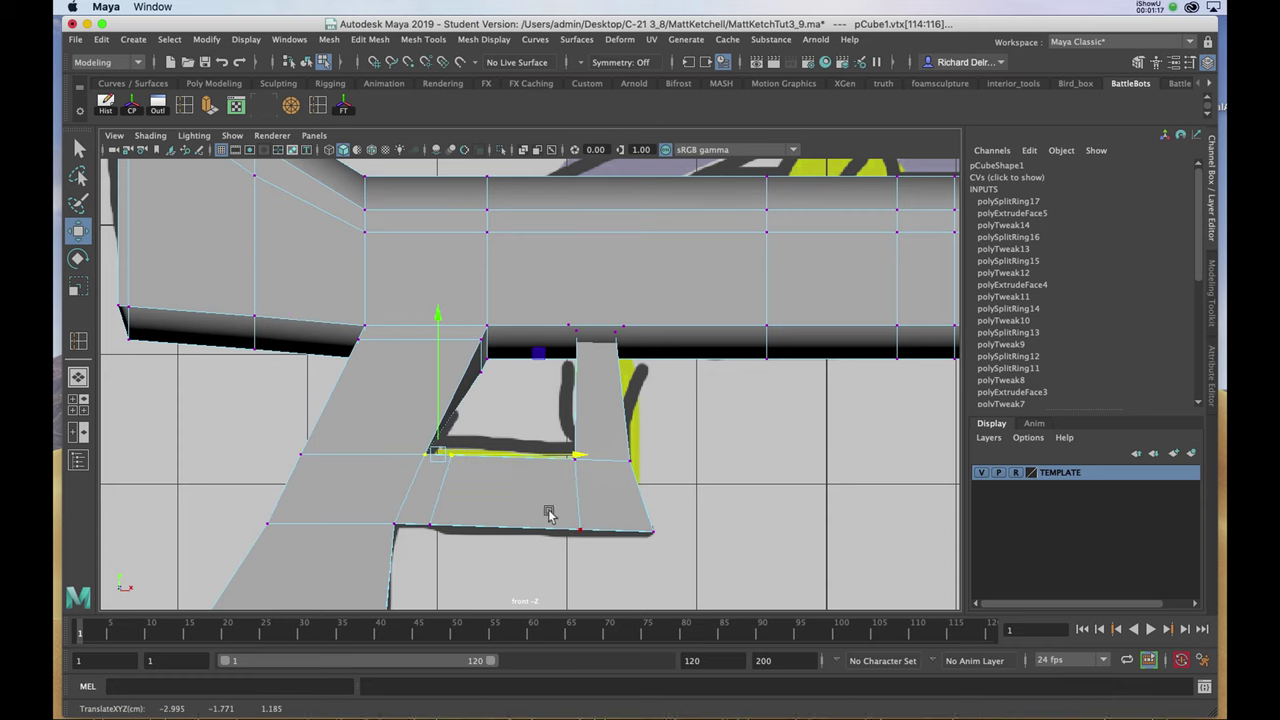
Step: Insert two edge loops beside the guard's inner corner, one at the upright's base and one on the horizontal arm
left_click(185, 105)
left_click(628, 447)
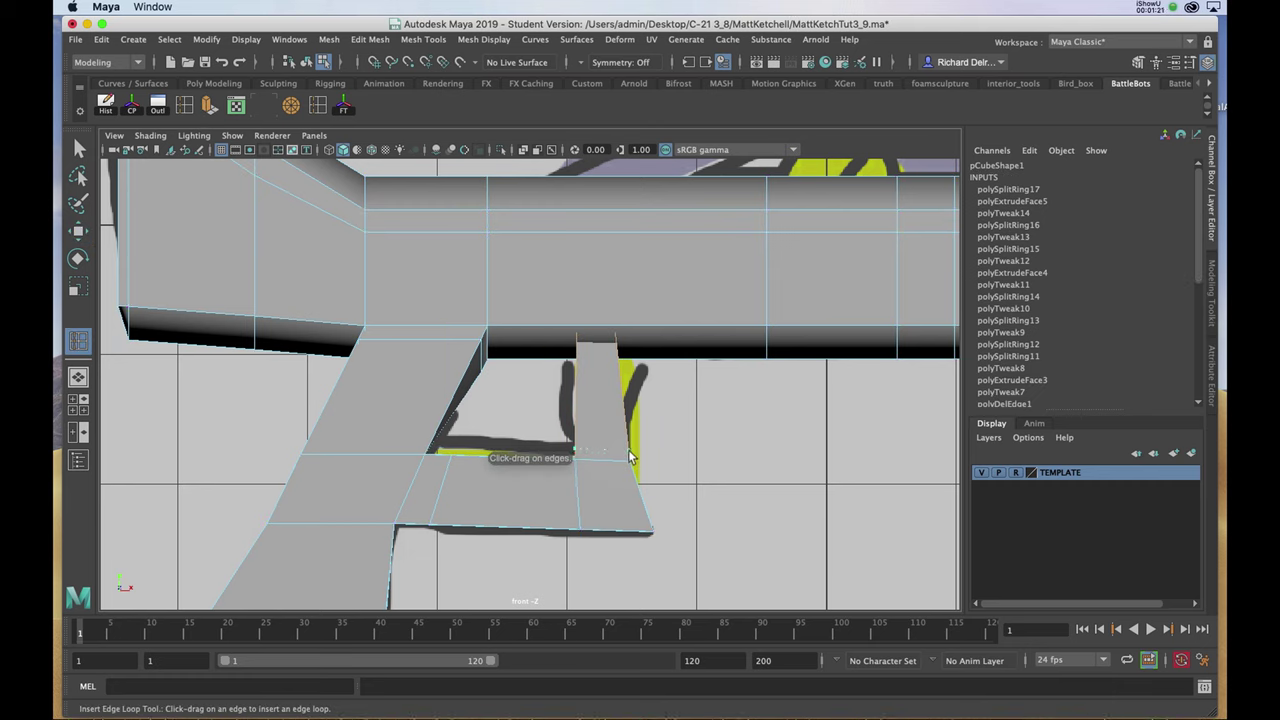
left_click(569, 534)
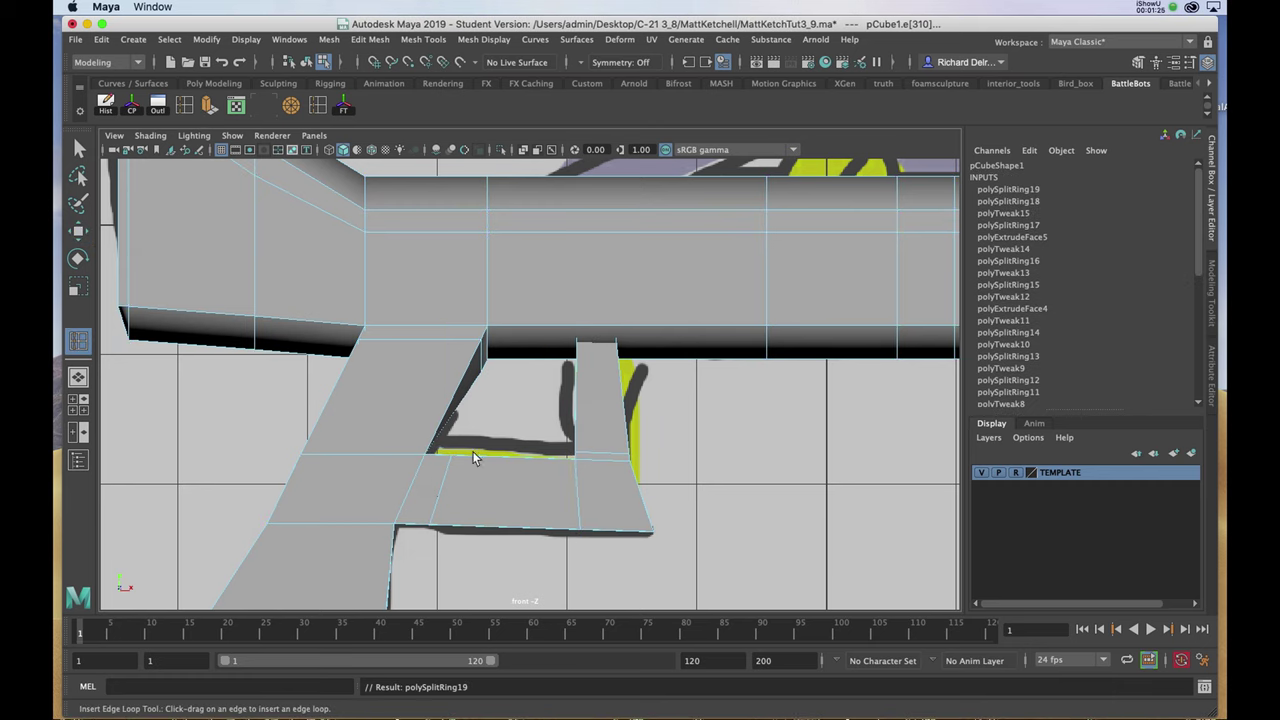
key("3")
key("1")
Step: Insert an edge loop midway up the guard's upright, shift it toward the grip and check the smooth preview
left_click(583, 415)
key("w")
left_click_drag(648, 404, 636, 410)
key("3")
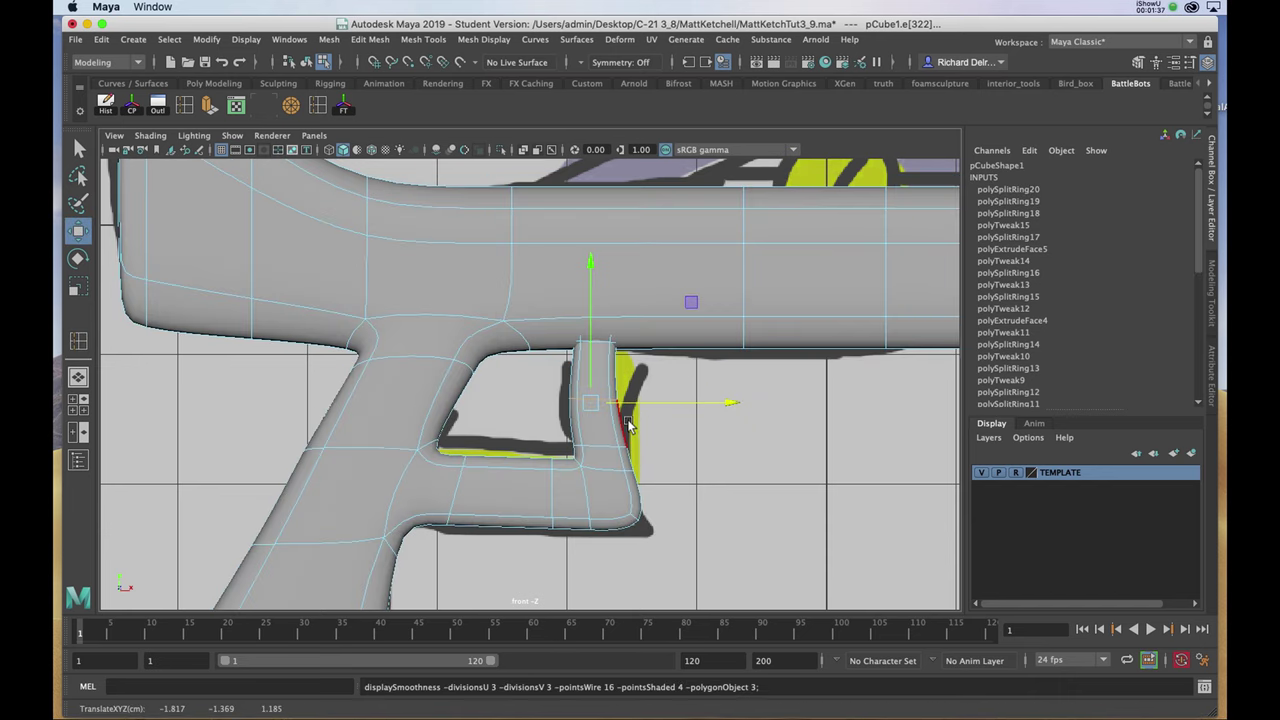
key("1")
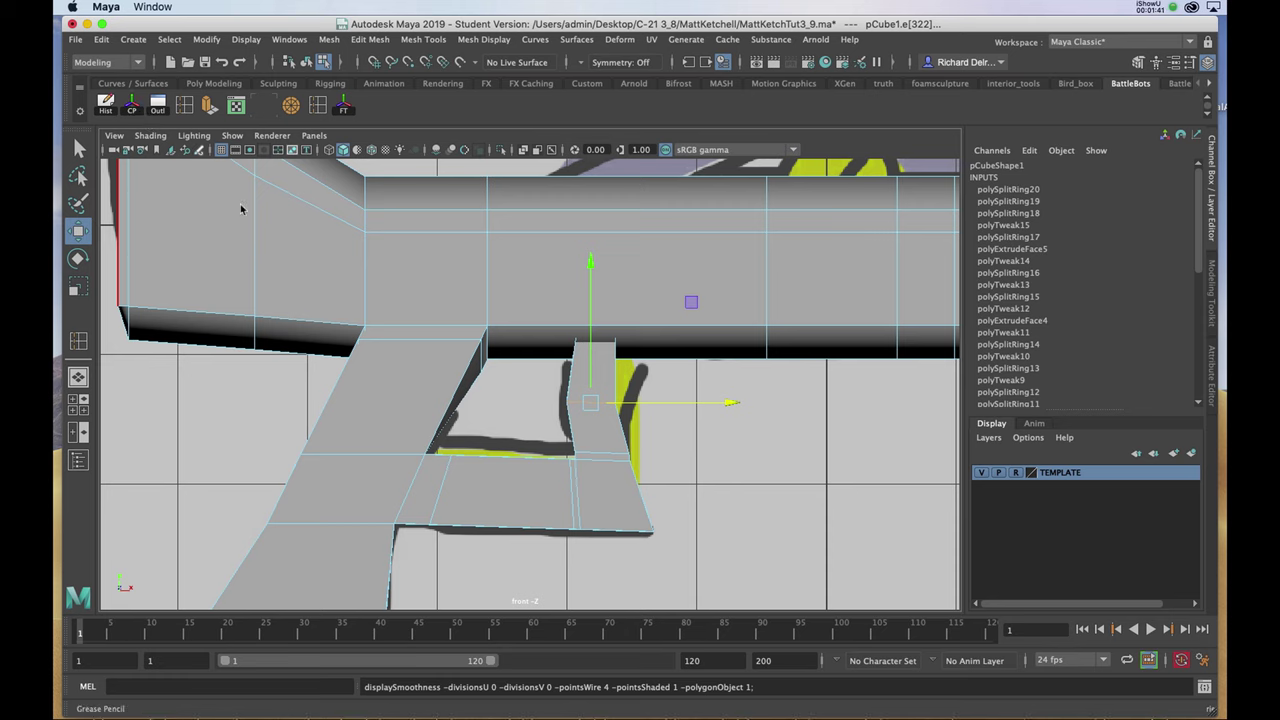
Step: Insert an edge loop along the guard arm's lower edge and check the result in smooth preview
left_click(182, 110)
left_click(651, 527)
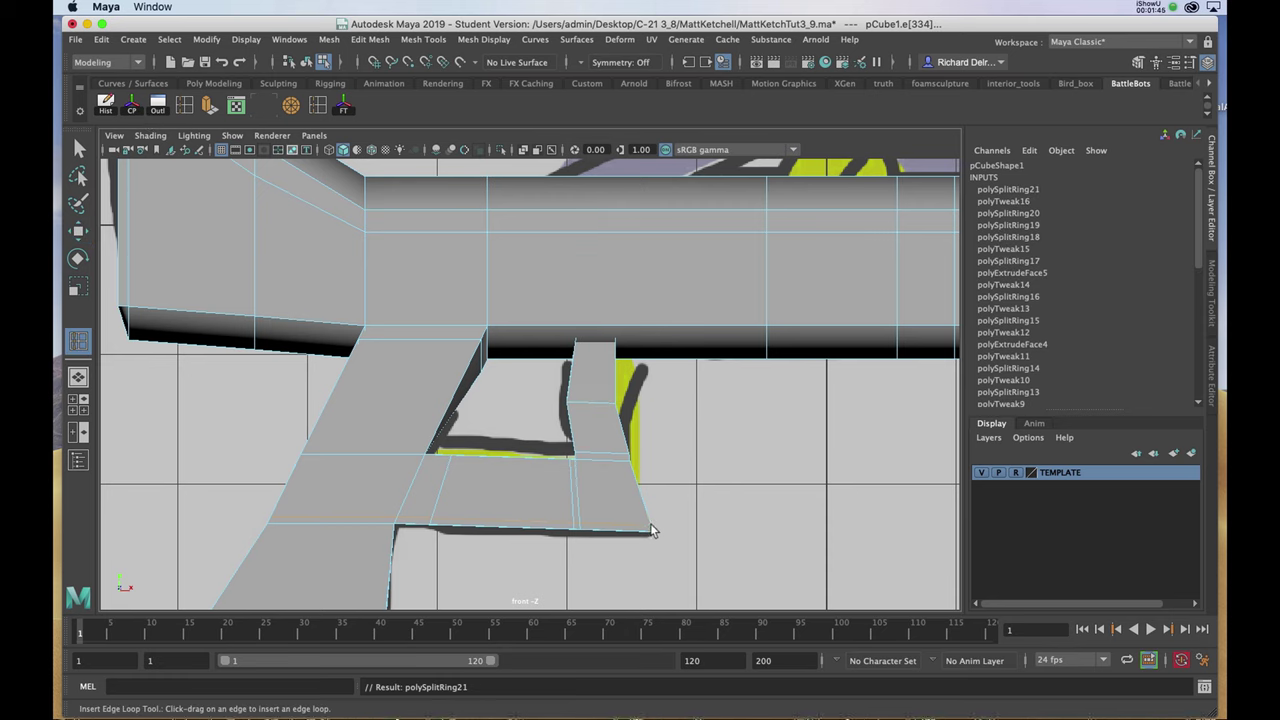
key("3")
key("space")
key("space")
scroll(366, 417, "down", 3)
mouse_move(353, 487)
middle_mouse_down("alt")
mouse_move(366, 417)
mouse_move(366, 505)
middle_mouse_up("alt")
scroll(385, 440, "up", 1)
scroll(500, 594, "up", 5)
key("w")
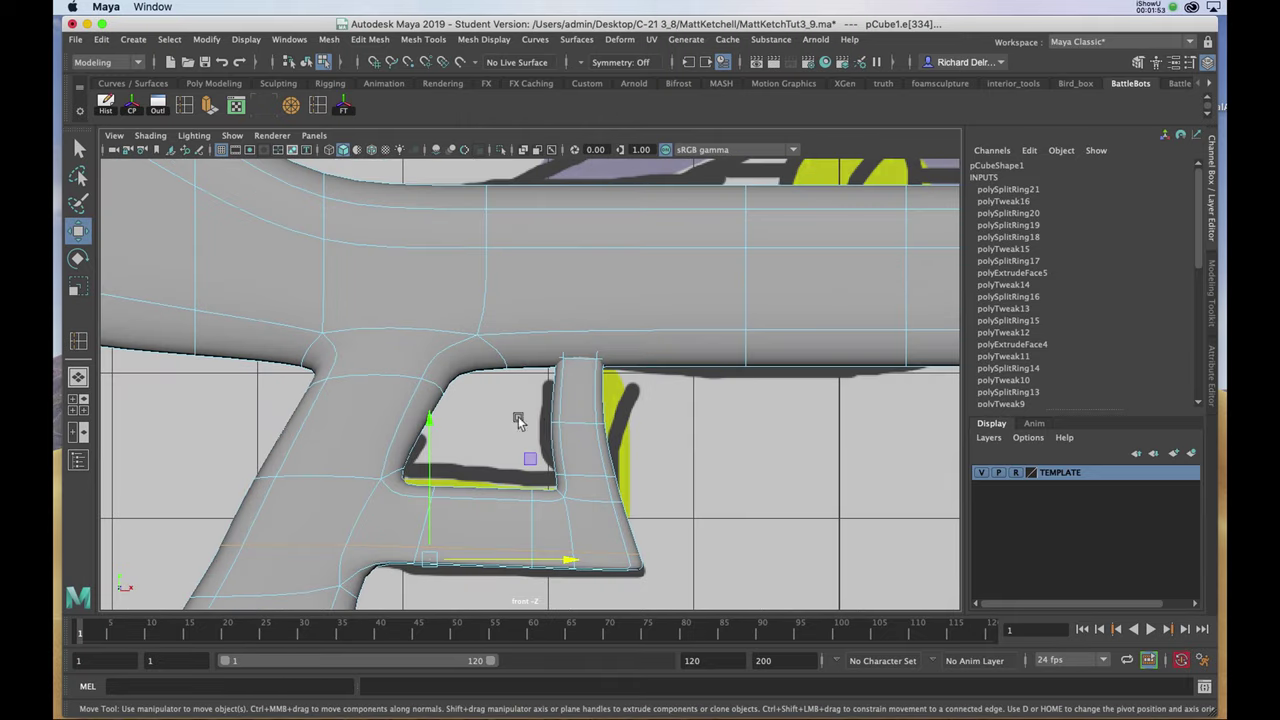
Step: Move the vertices at the guard upright's upper end away from the grip and shift the mid-height vertices slightly the same way
right_click(571, 396)
right_click_drag(571, 396, 504, 394)
left_click_drag(519, 305, 671, 356)
key("Down")
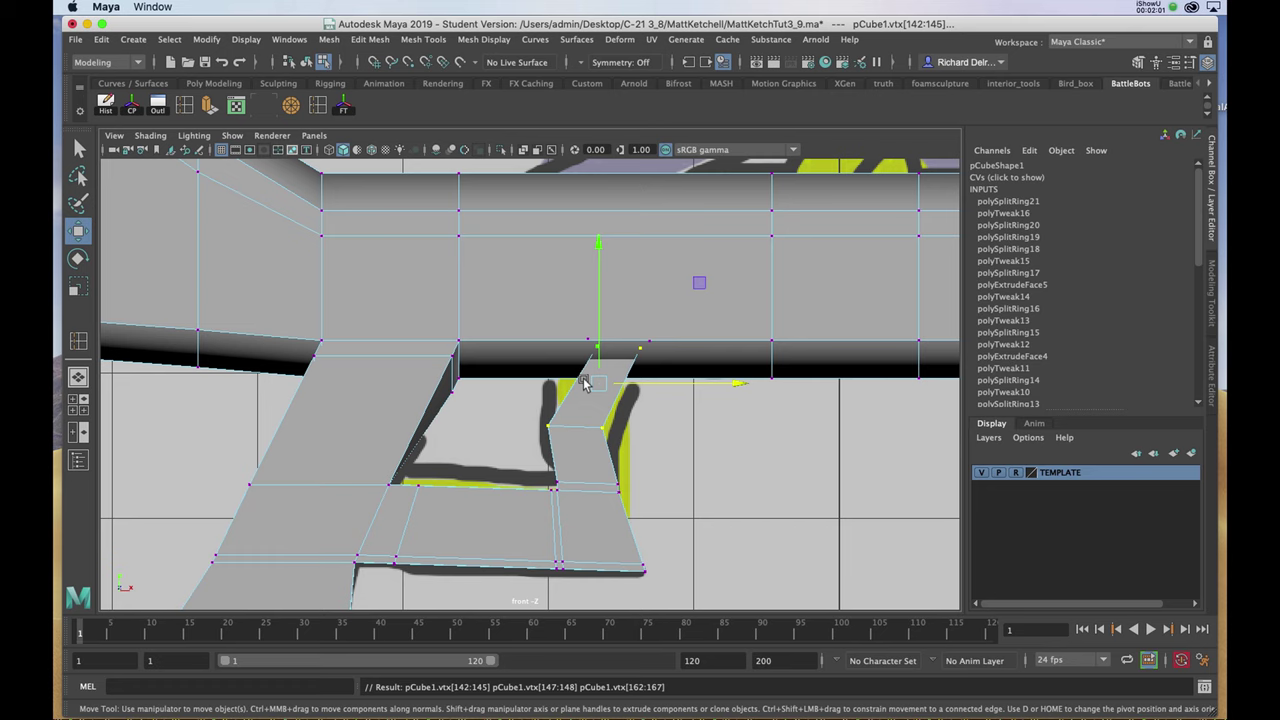
left_click_drag(513, 418, 657, 434)
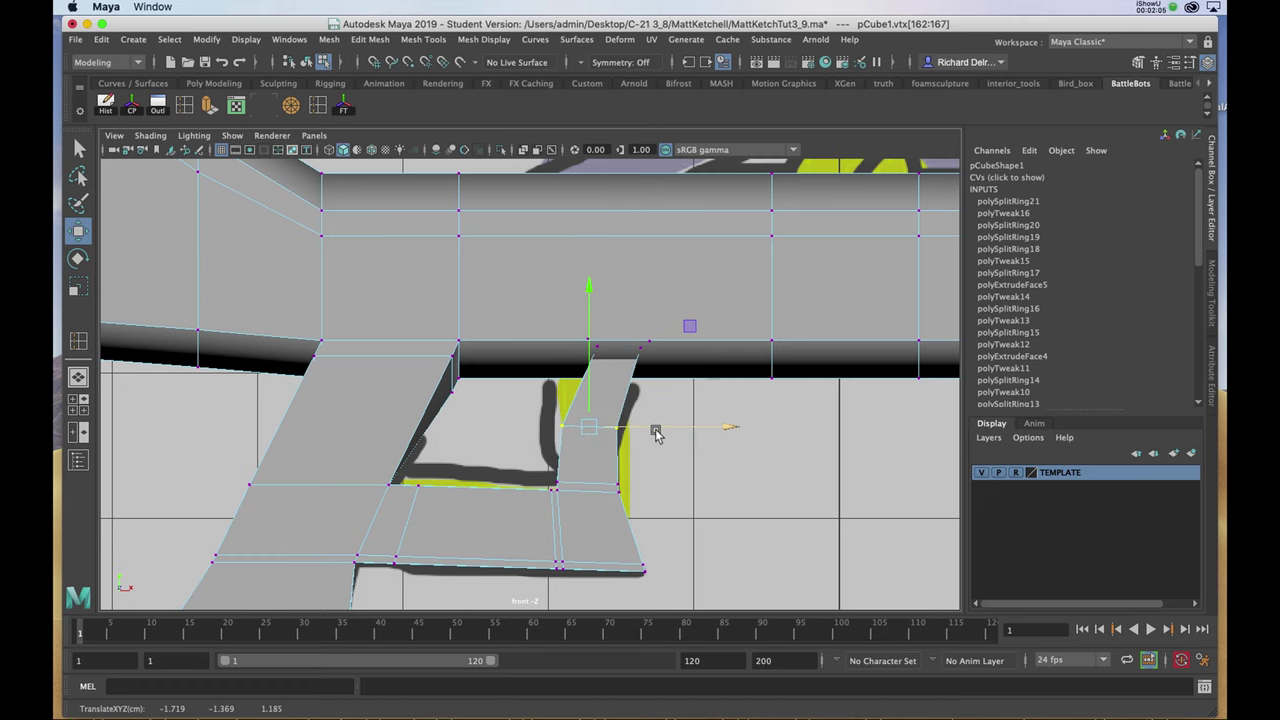
key("3")
key("1")
Step: Select the edge loop where the grip meets the body and adjust its position
right_click_drag(378, 362, 382, 327)
double_click(385, 357)
left_click_drag(385, 350, 423, 369)
Step: Examine the reshaped rifle in perspective against the reference sketch
key("3")
key("space")
key("space")
right_click_drag(720, 262, 645, 318, "alt")
middle_click_drag(645, 318, 586, 326, "alt")
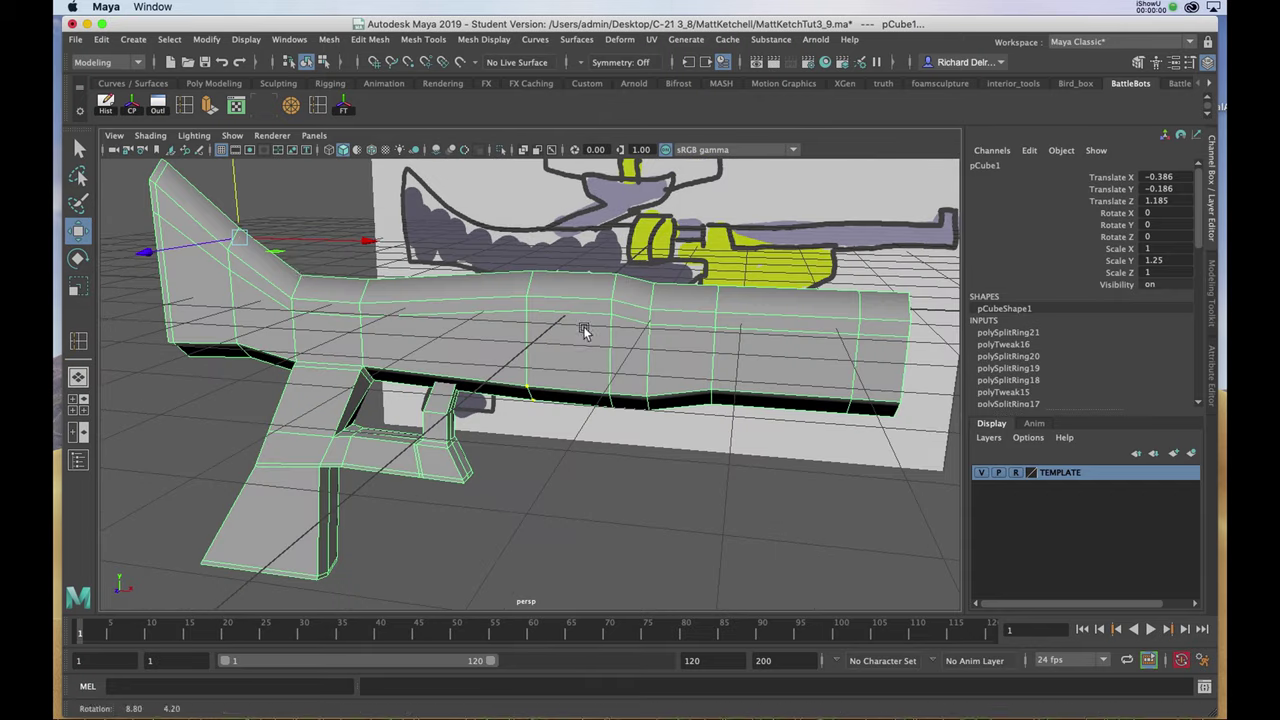
left_click_drag(490, 345, 487, 340, "alt")
right_click_drag(487, 340, 747, 343, "alt")
scroll(746, 343, "down", 6)
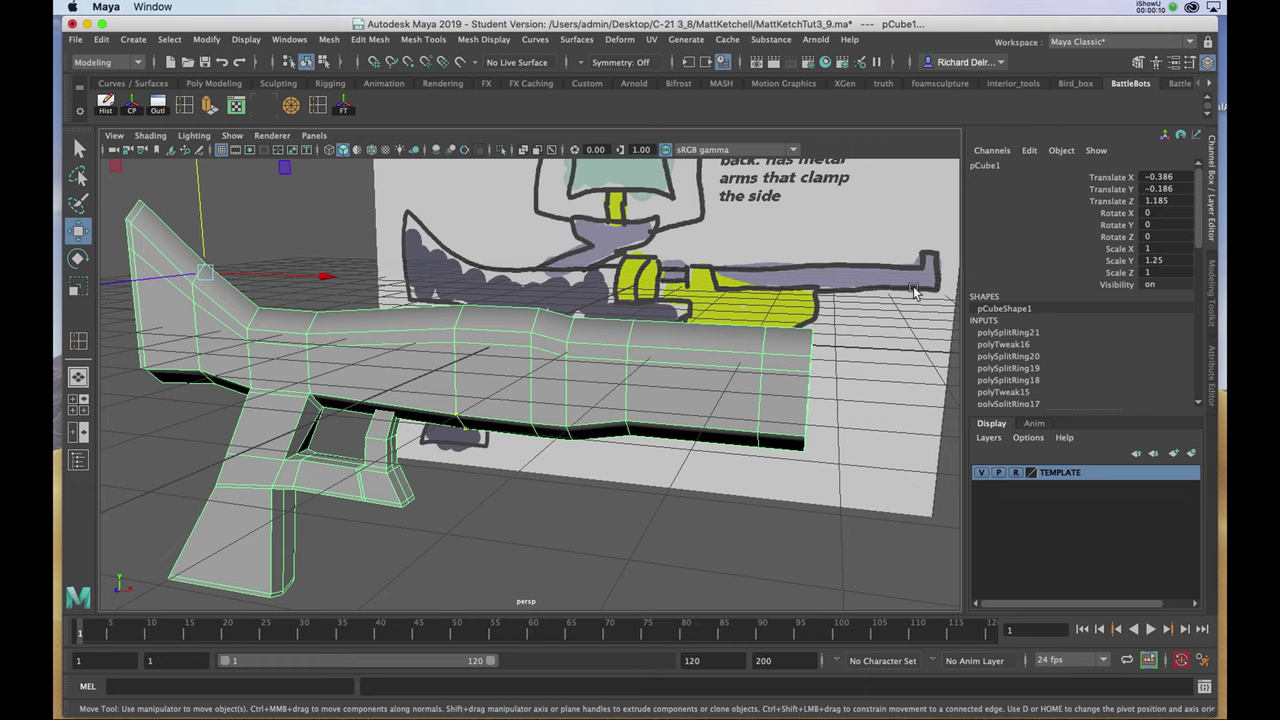
Step: Turn on X-ray shading in the front view and compare the rifle's front half with the sketch
key("space")
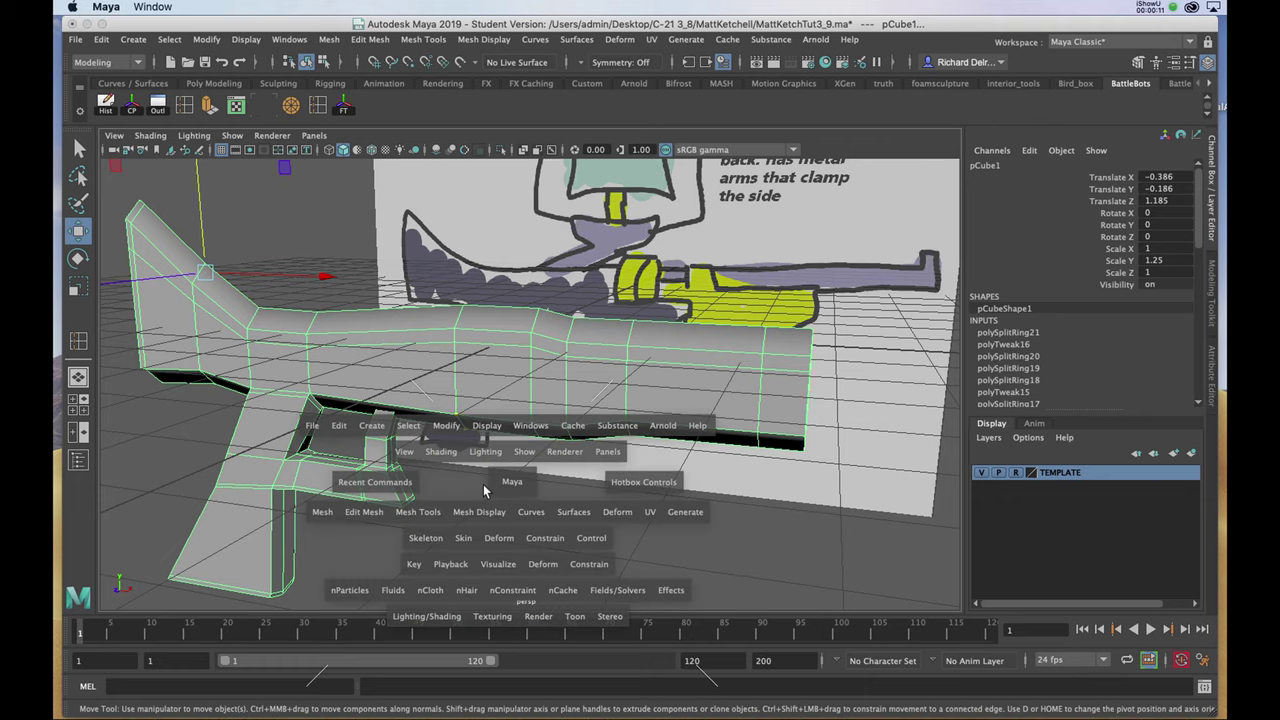
key("space")
middle_click_drag(527, 437, 557, 471, "alt")
right_click_drag(557, 471, 471, 431, "alt")
middle_click_drag(460, 434, 377, 428, "alt")
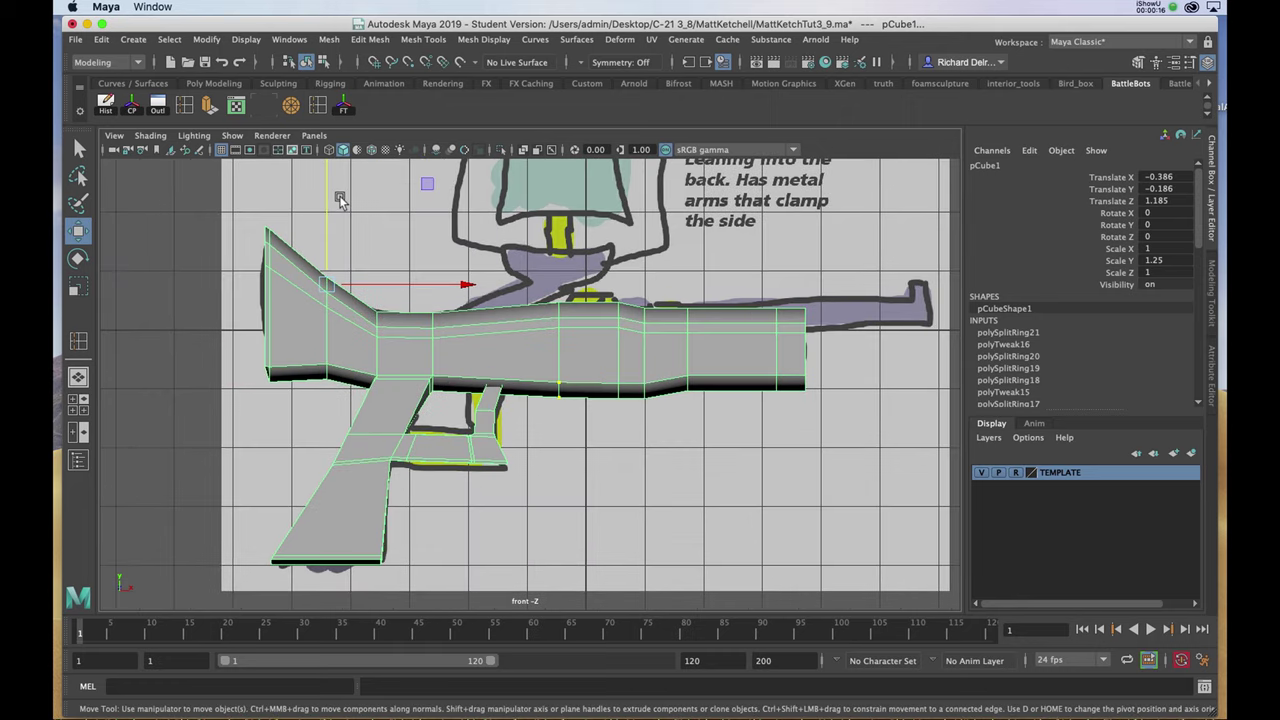
left_click(522, 150)
scroll(670, 400, "up", 6)
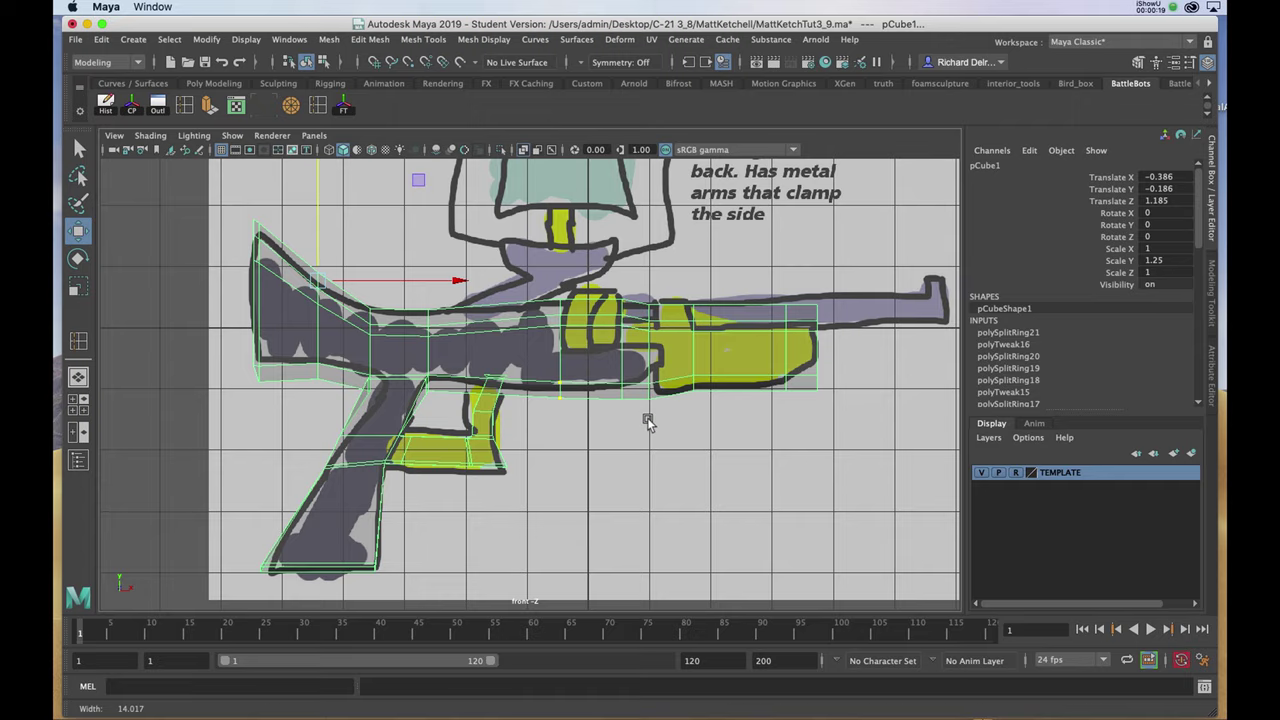
middle_click_drag(570, 497, 568, 499, "alt")
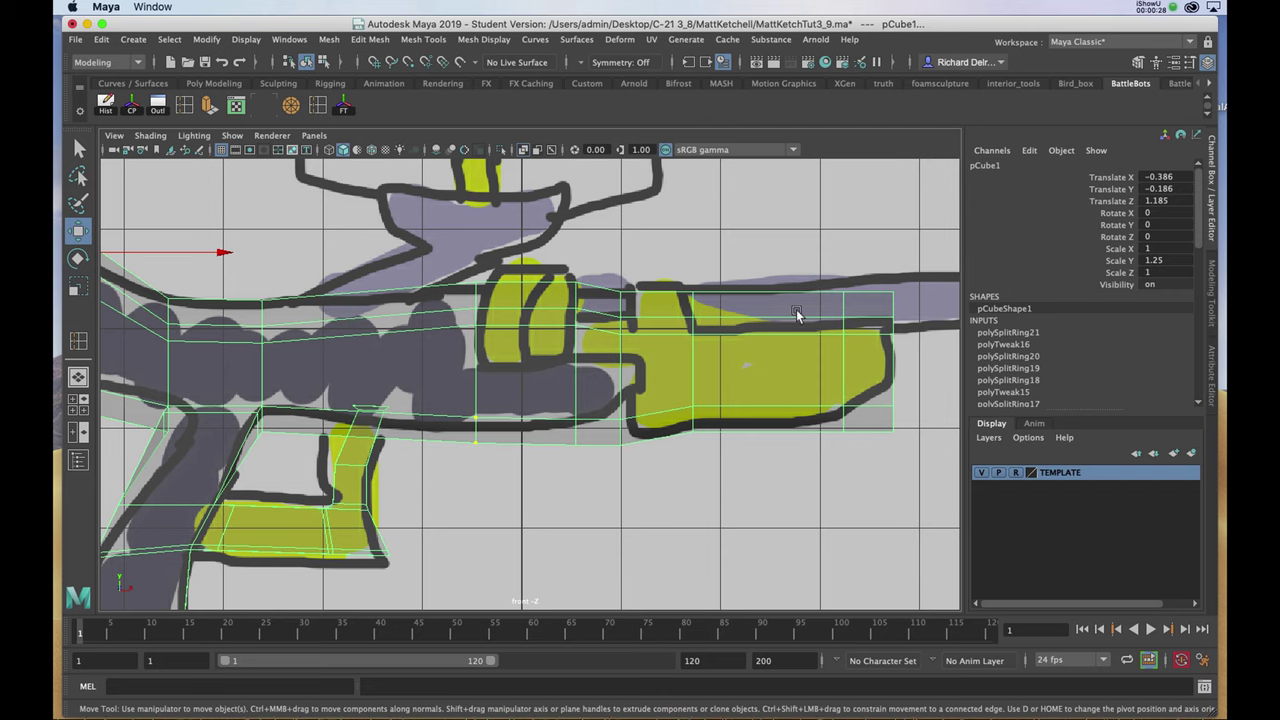
middle_click_drag(510, 330, 570, 333, "alt")
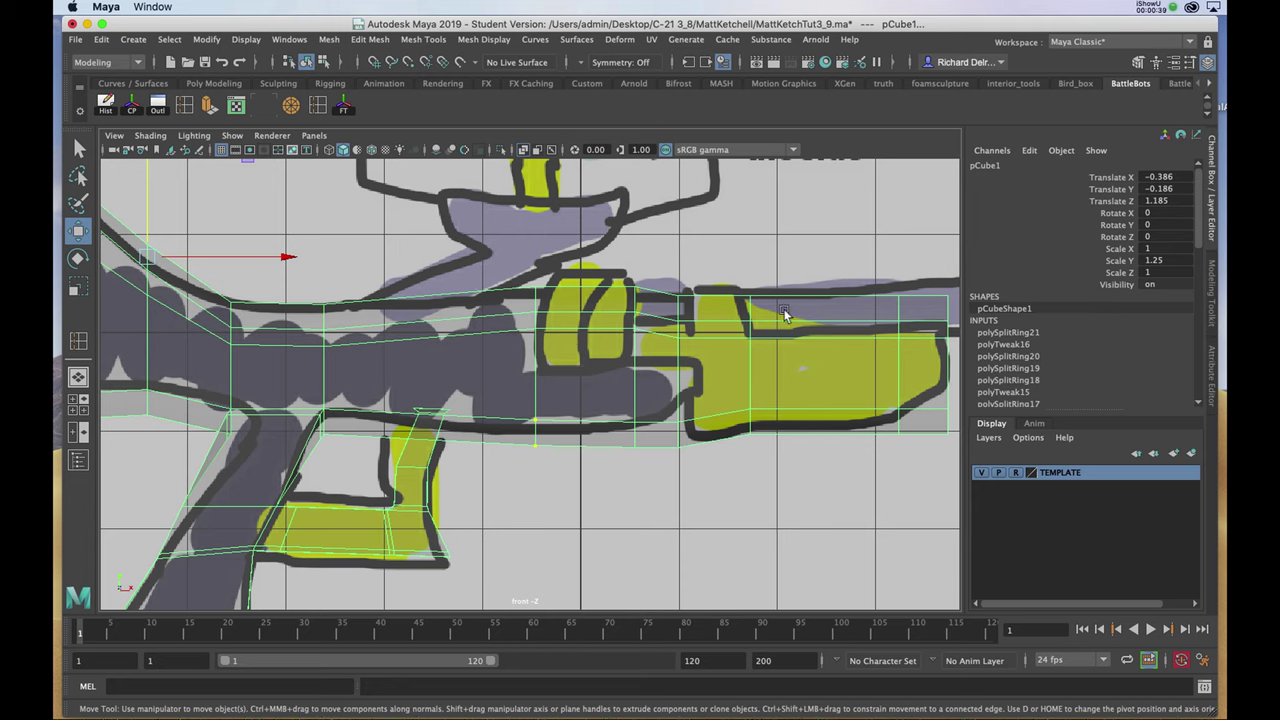
Step: Delete the upper faces along the barrel's front section and those in the short gap behind the yellow clamp shape
right_click_drag(784, 312, 787, 357)
left_click_drag(797, 263, 941, 331)
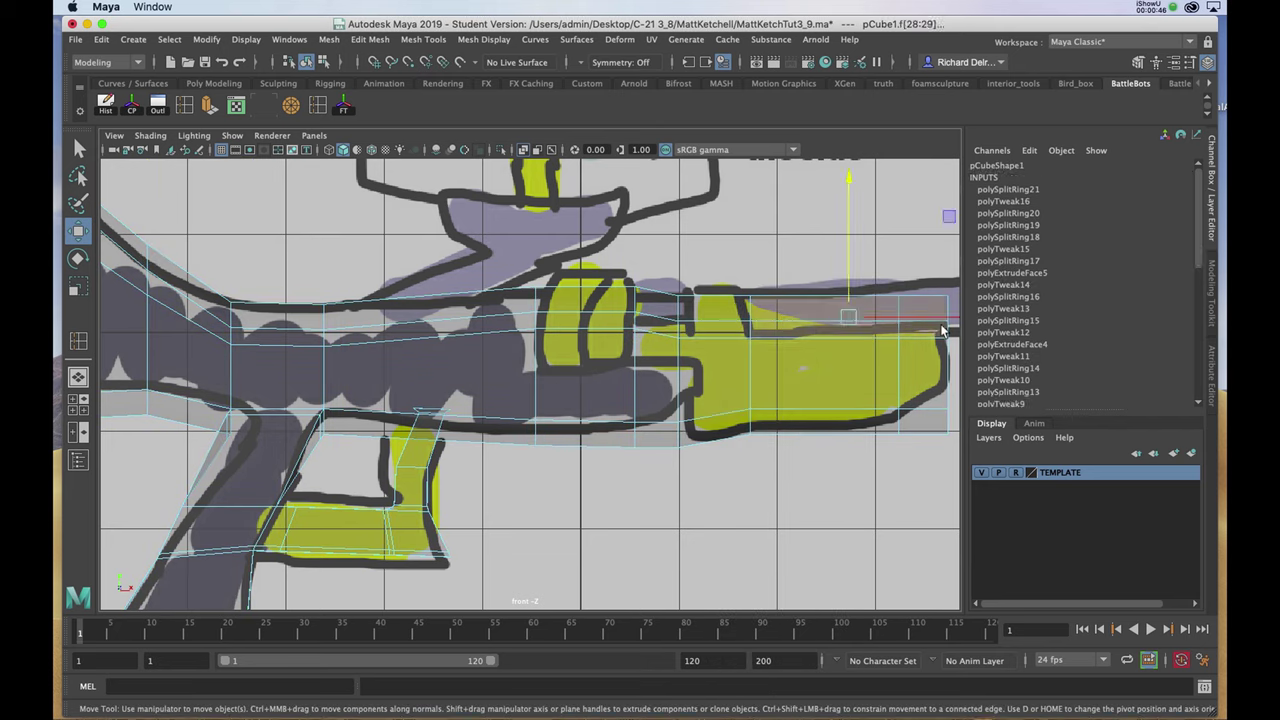
left_click(941, 331)
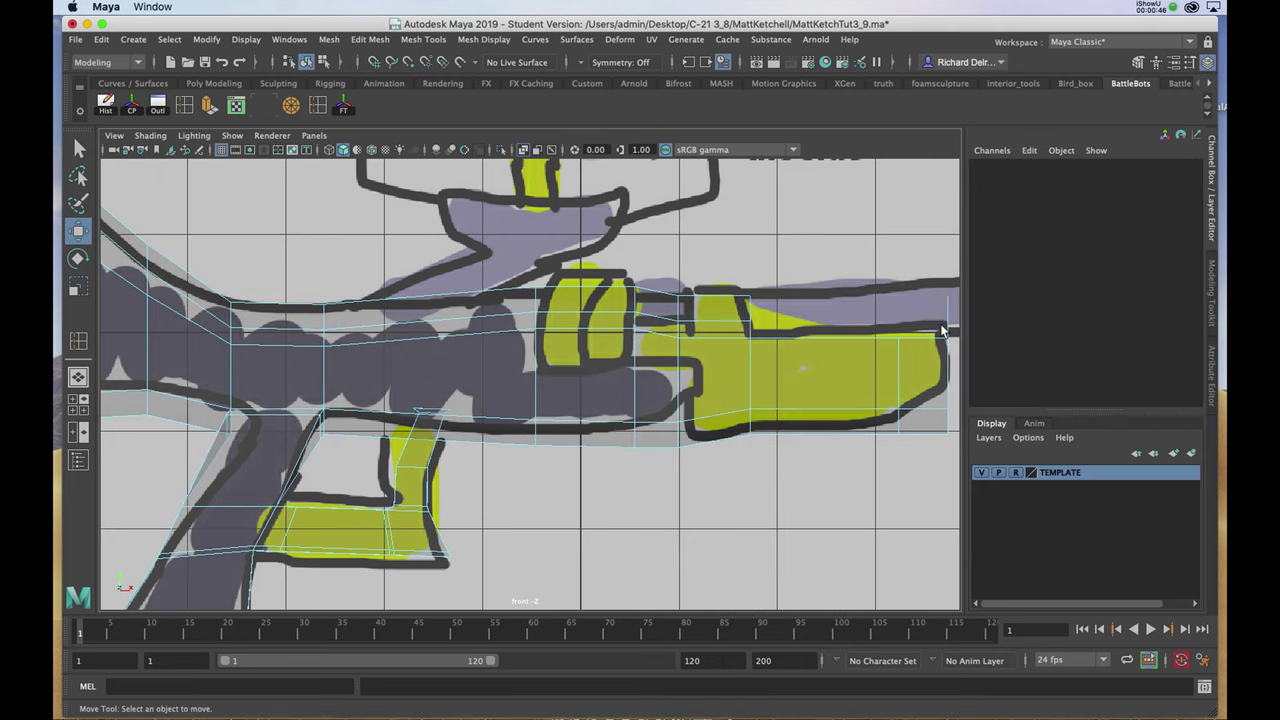
left_click(658, 306)
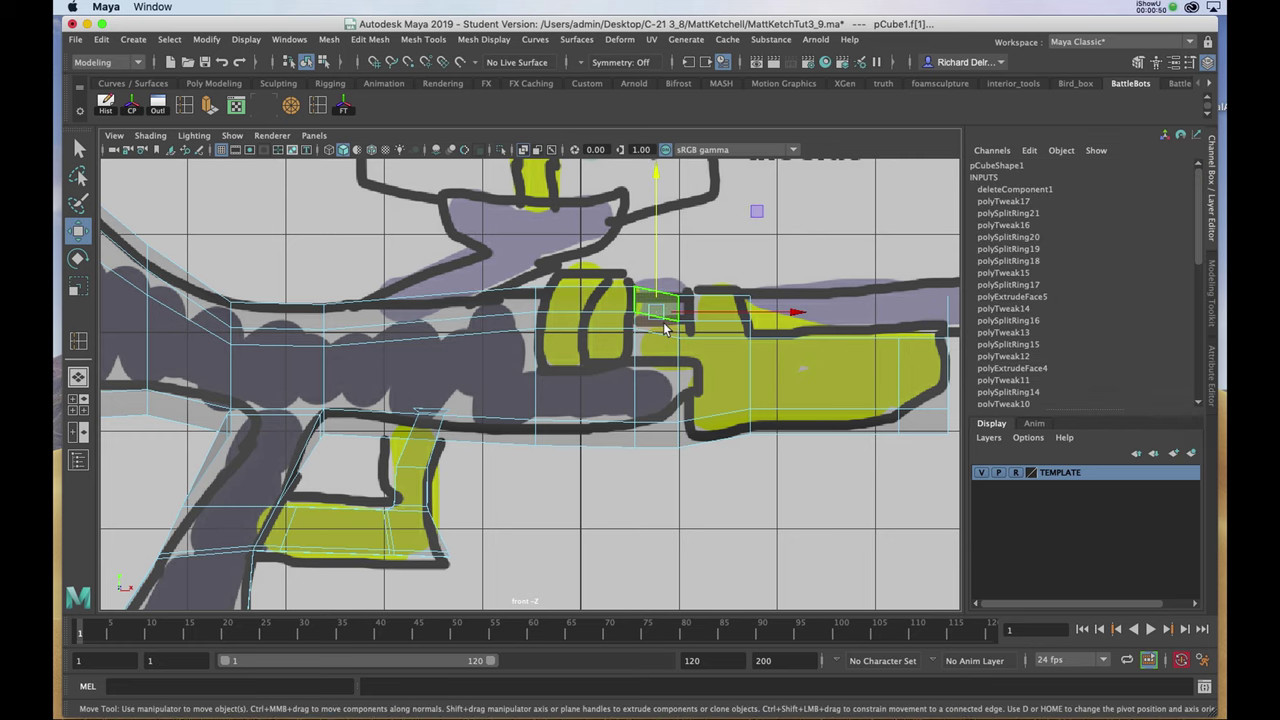
left_click(665, 328)
Step: Delete the two faces forming the peaked top of the rifle's front end
key("space")
key("space")
left_click_drag(680, 343, 767, 340, "alt")
left_click(768, 342)
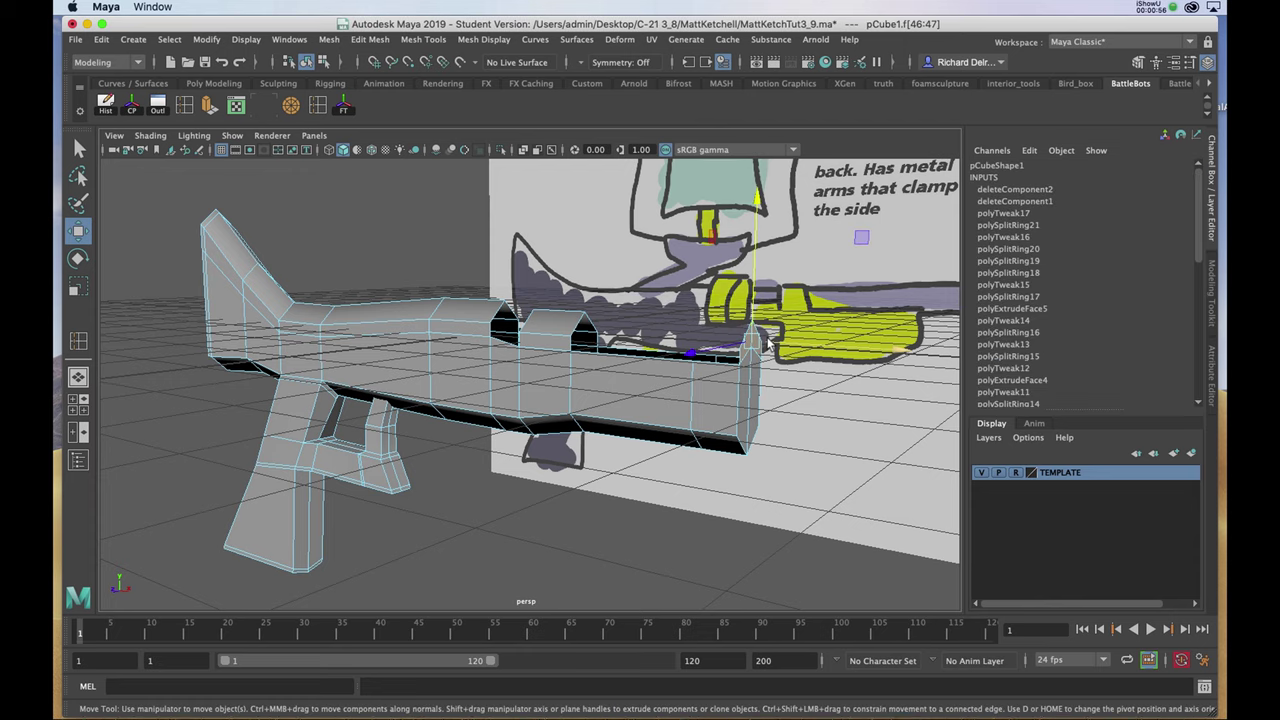
key("Delete")
Step: Select the middle vertex on the open top edge of the rifle's front end and adjust its height in front view
right_click_drag(755, 358, 762, 423, "alt")
right_click_drag(822, 360, 763, 362)
left_click(828, 344)
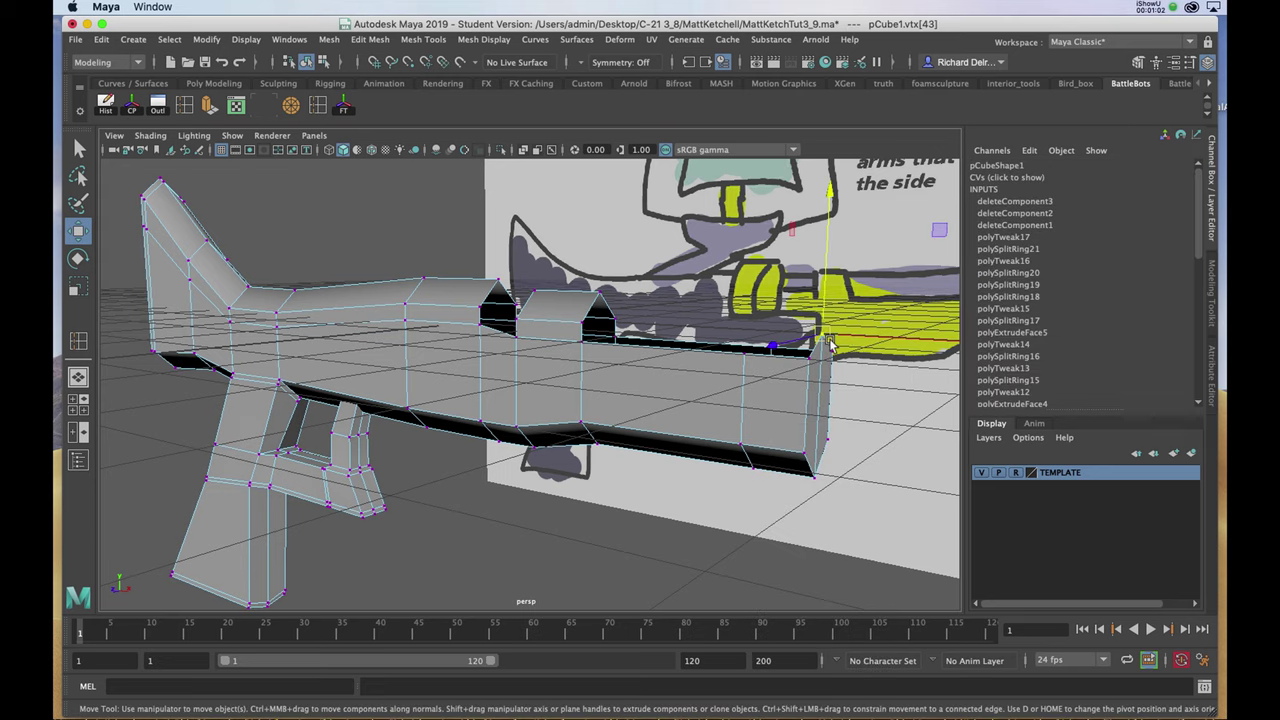
key("space")
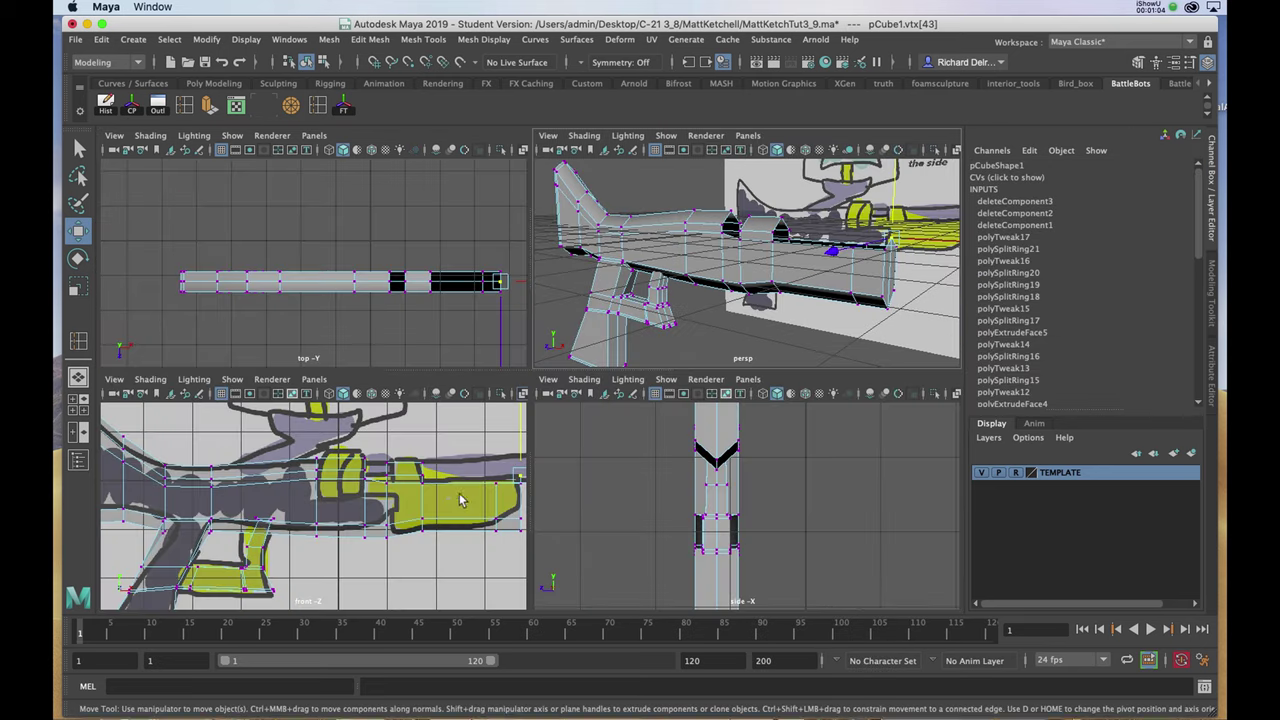
key("space")
left_click_drag(950, 292, 951, 298)
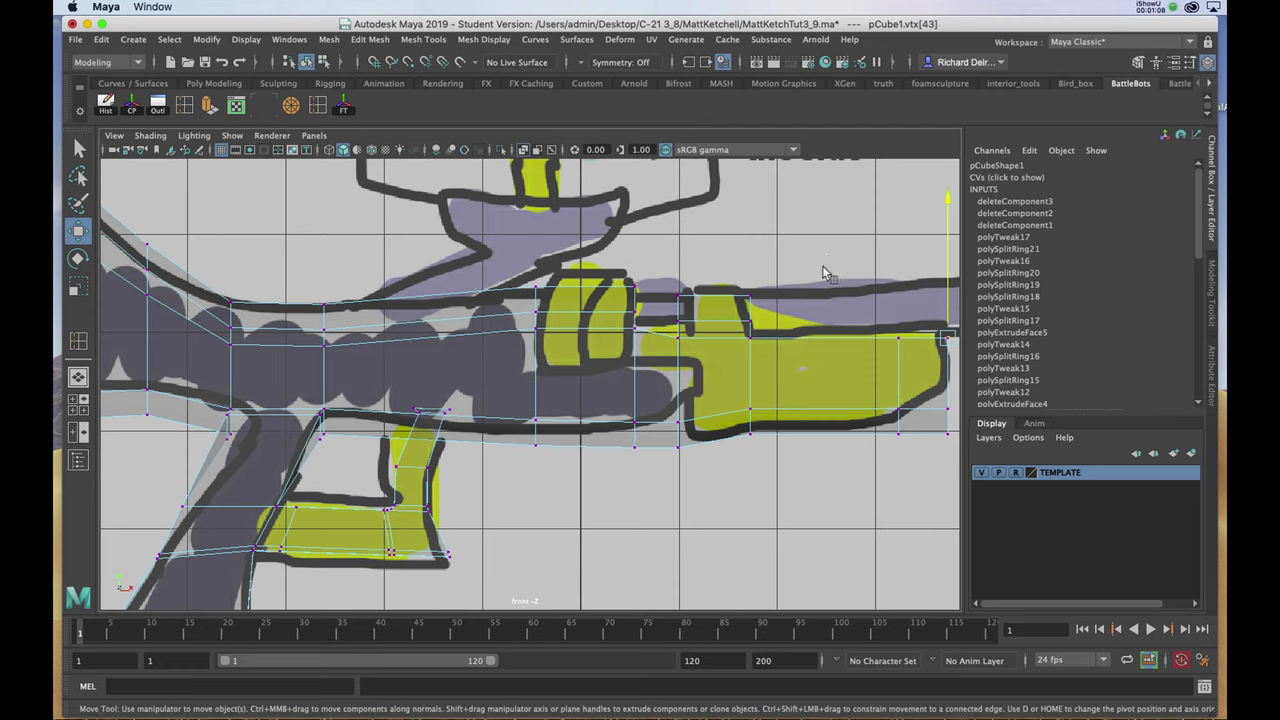
Step: Examine the notch cut into the rifle's upper body in perspective with the mesh back in object mode
key("space")
key("space")
left_click_drag(706, 296, 584, 306, "alt")
scroll(556, 388, "up", 4)
left_click_drag(556, 389, 537, 358, "alt")
right_click(537, 358)
left_click(610, 336)
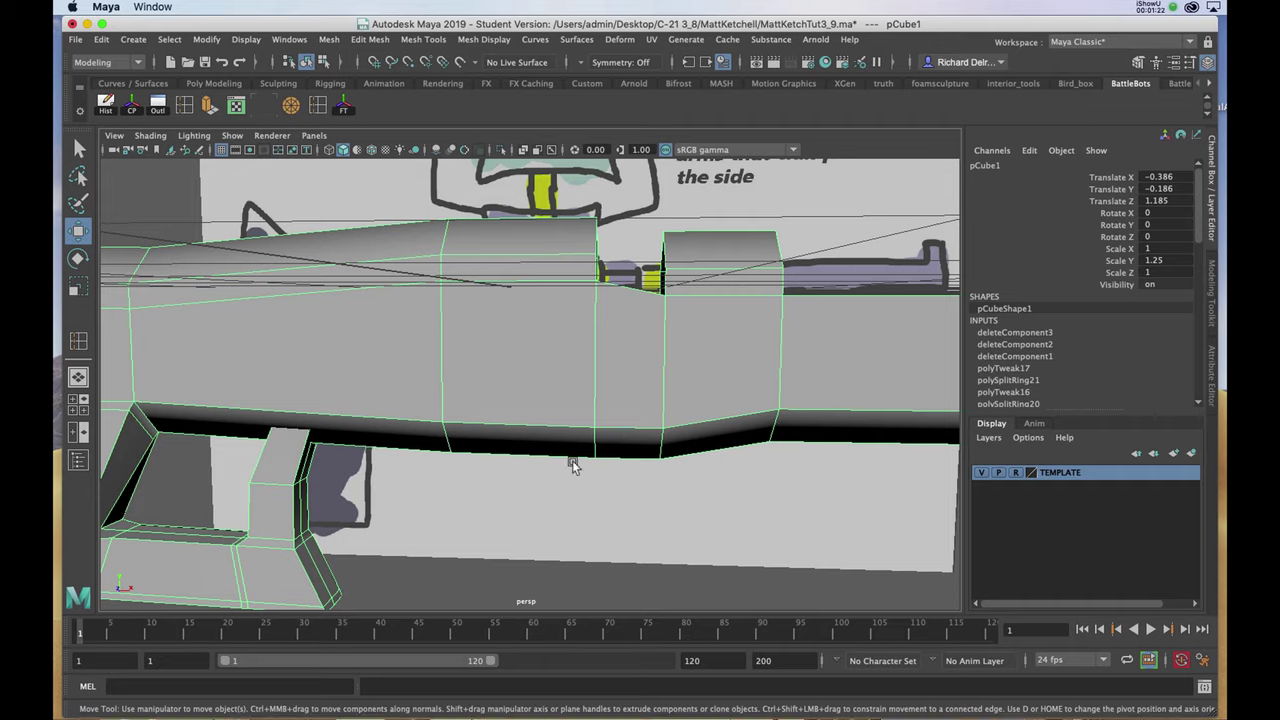
Step: Level the two side vertices at the base of the notch with each other in front view
key("space")
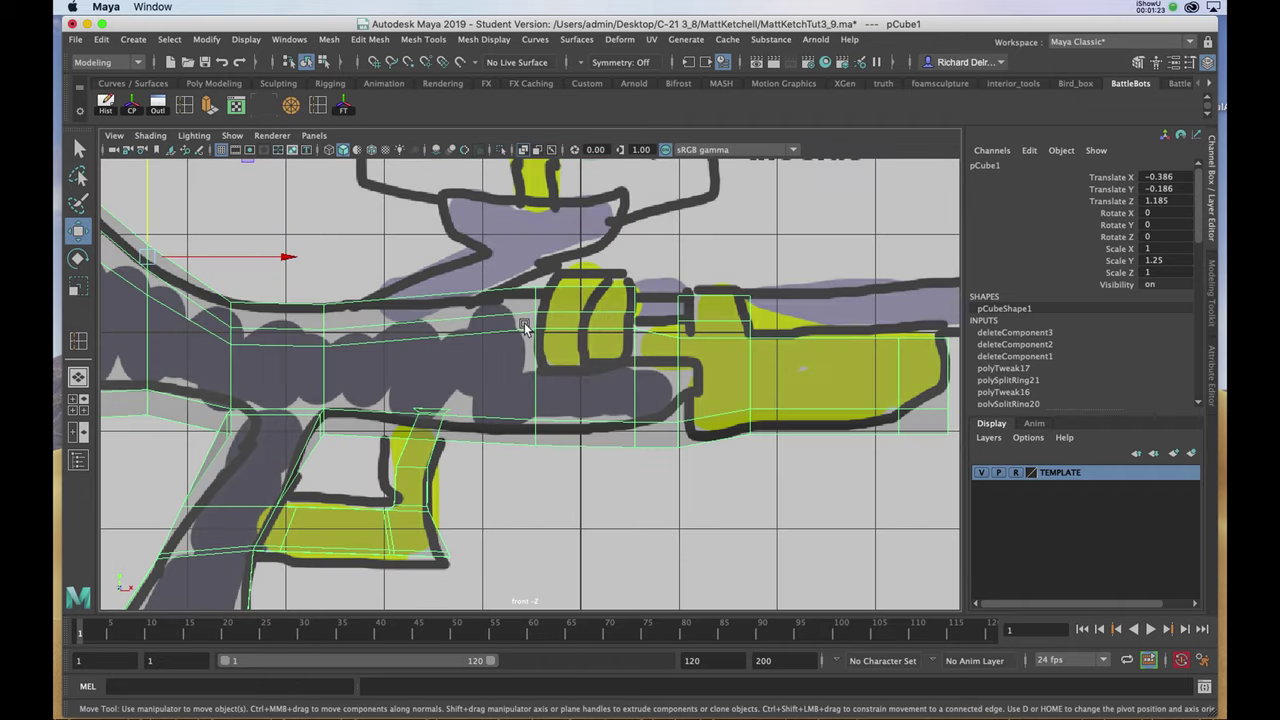
scroll(530, 385, "up", 3)
right_click_drag(662, 300, 620, 308)
left_click(696, 300)
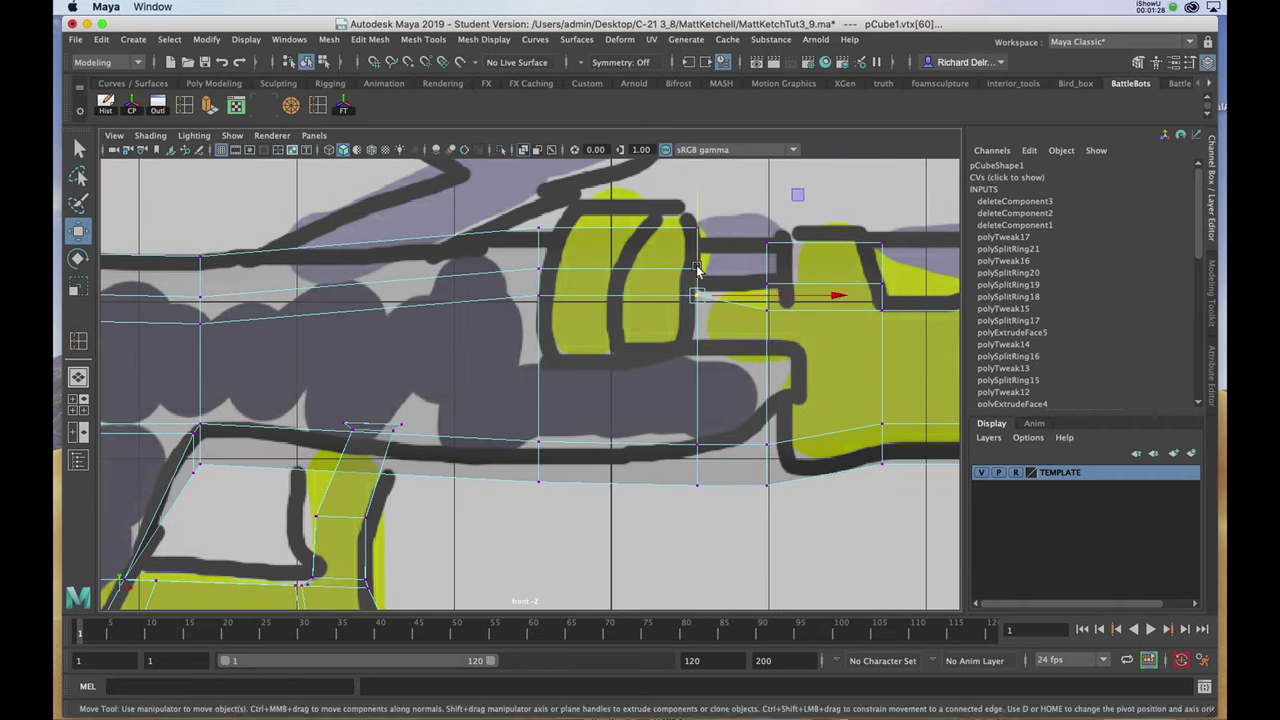
left_click(767, 310)
left_click_drag(768, 290, 768, 264)
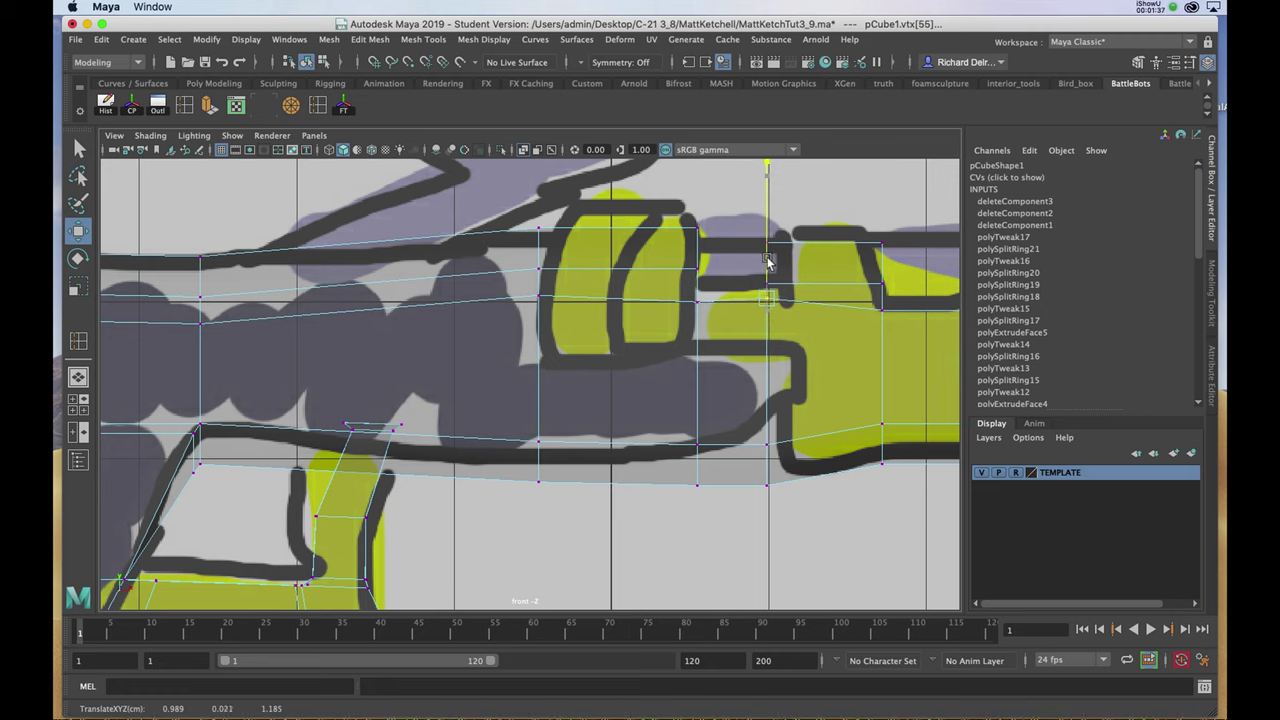
left_click(697, 297)
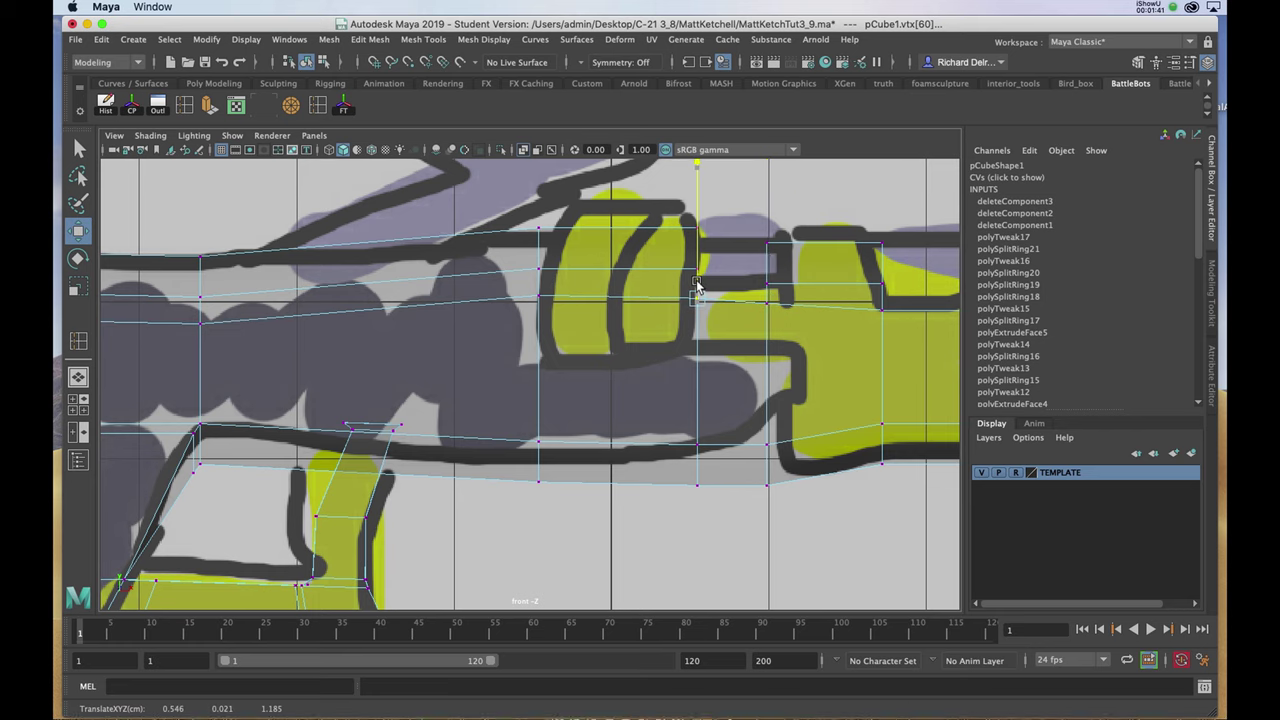
Step: Examine the openings left in the rifle's upper body from the front in perspective, ending in object mode
key("space")
key("space")
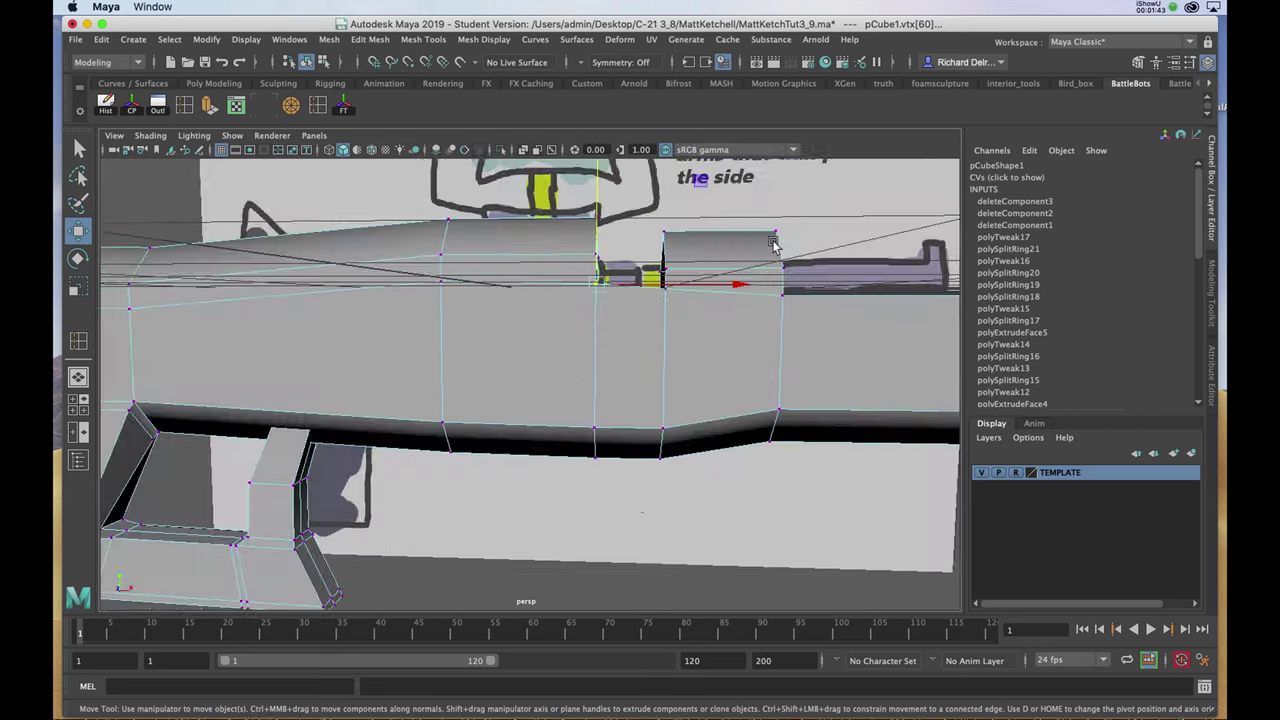
left_click_drag(796, 238, 672, 270, "alt")
right_click_drag(672, 270, 640, 266, "alt")
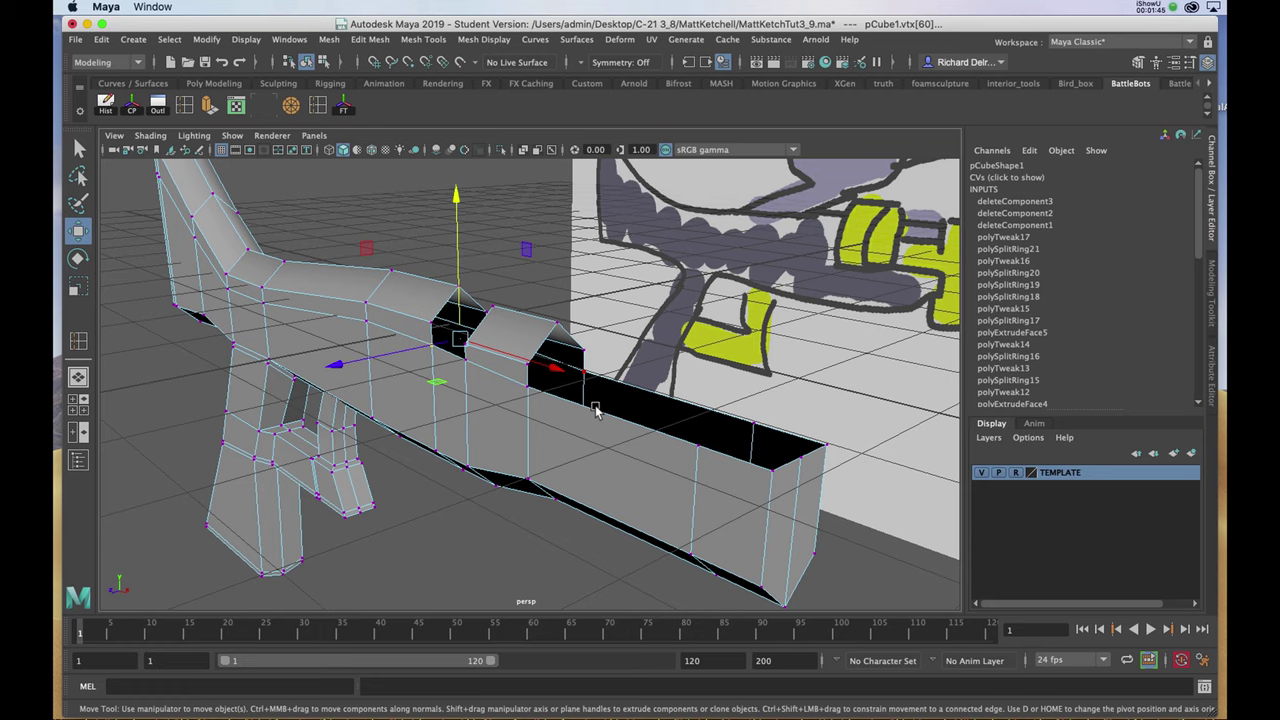
left_click_drag(655, 418, 460, 315, "alt")
right_click_drag(460, 315, 509, 277)
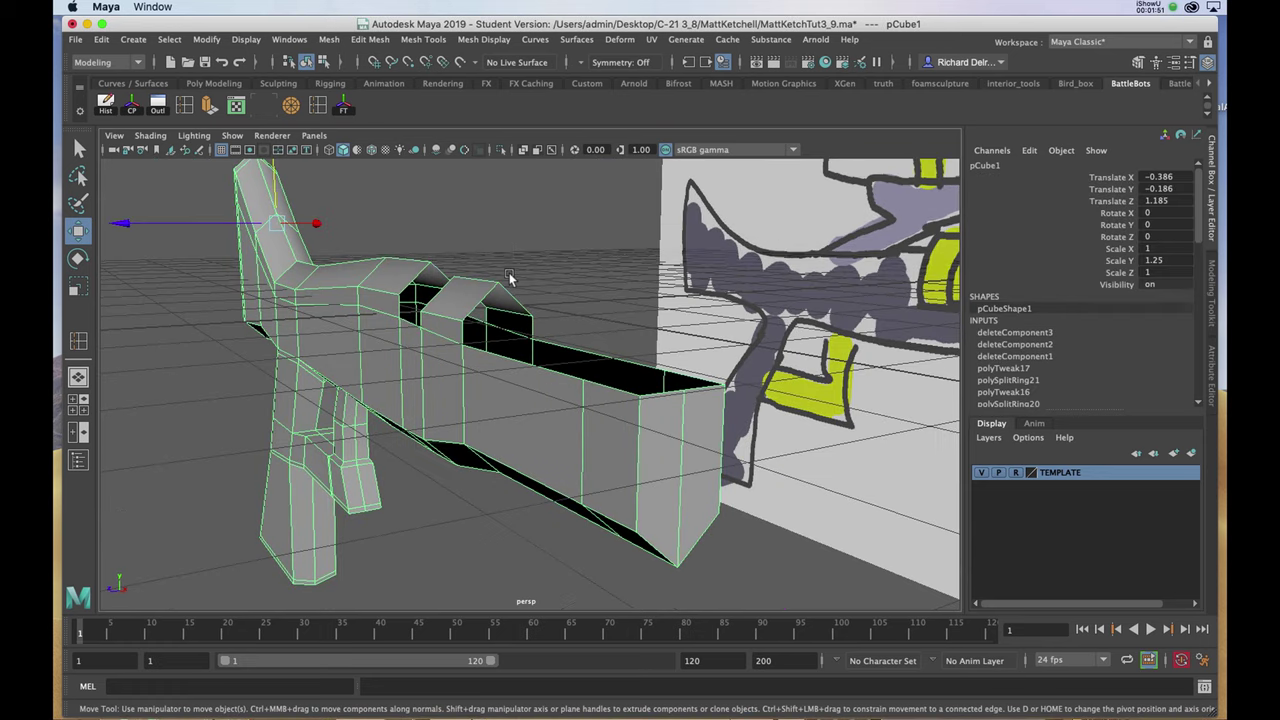
left_click_drag(494, 292, 501, 299, "alt")
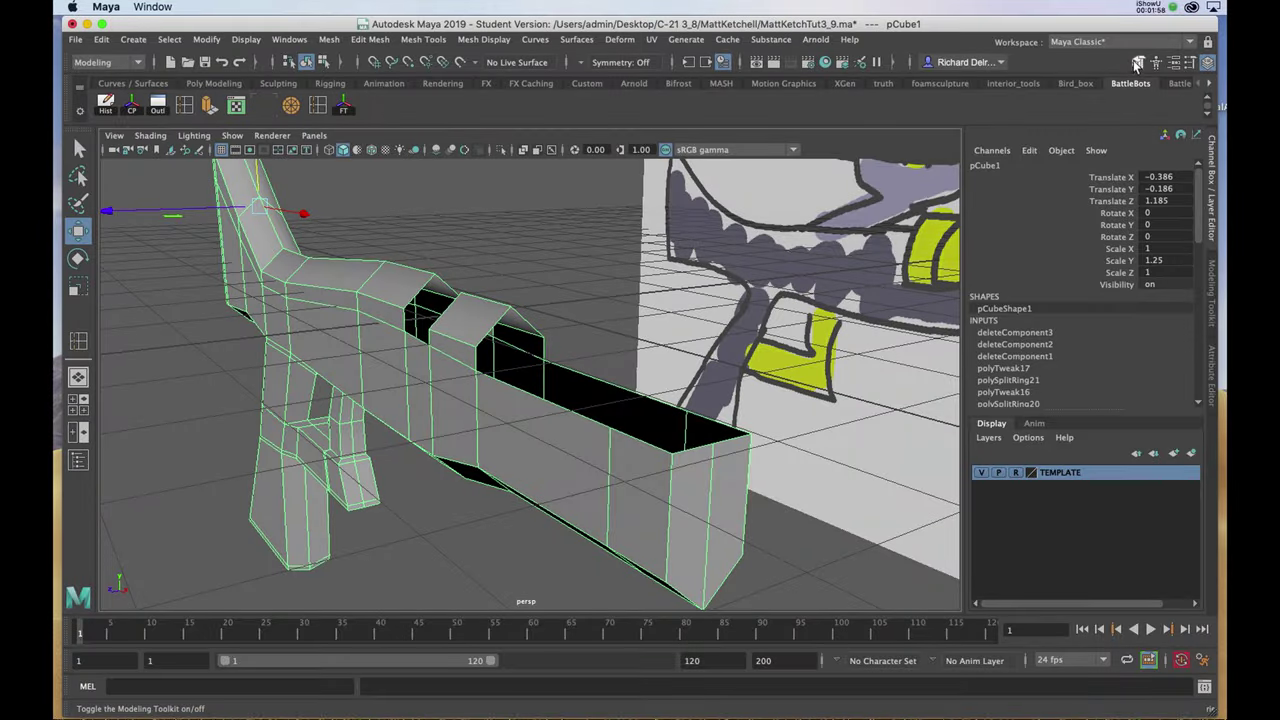
Step: Show the Modeling Toolkit and bridge the two opposite top edges of the rifle's foremost open section
left_click(1137, 63)
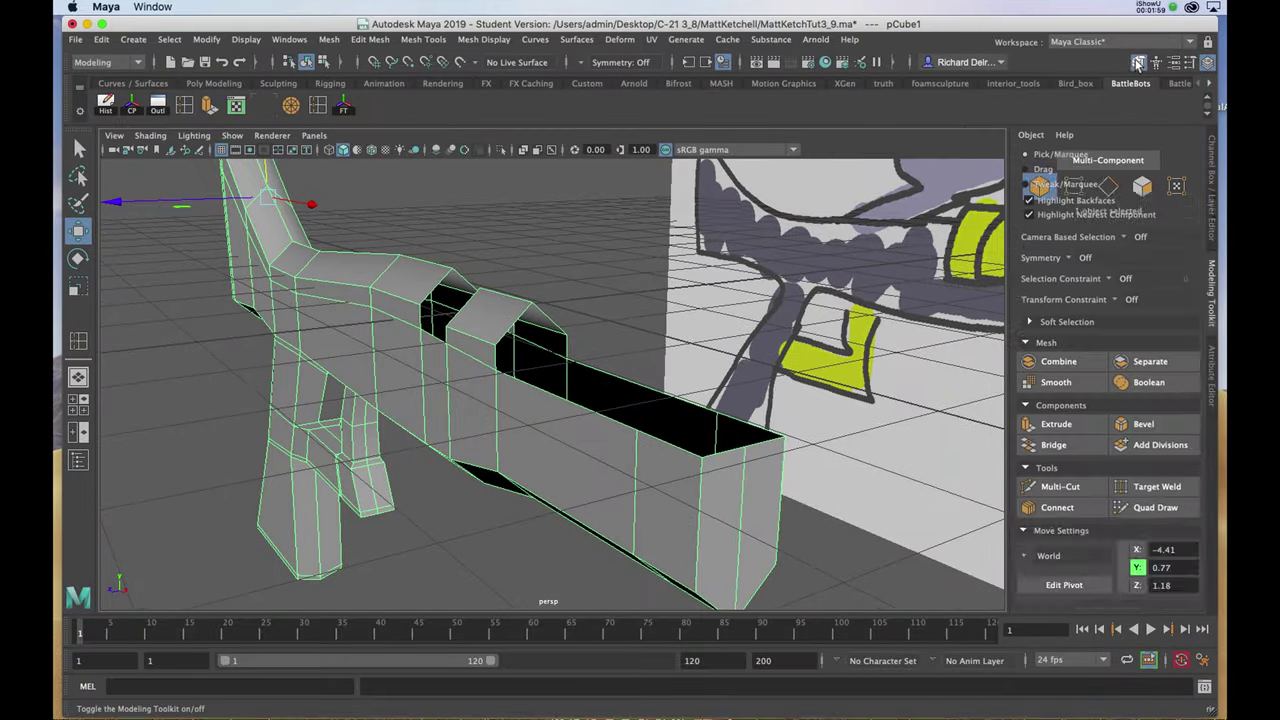
scroll(1196, 333, "down", 3)
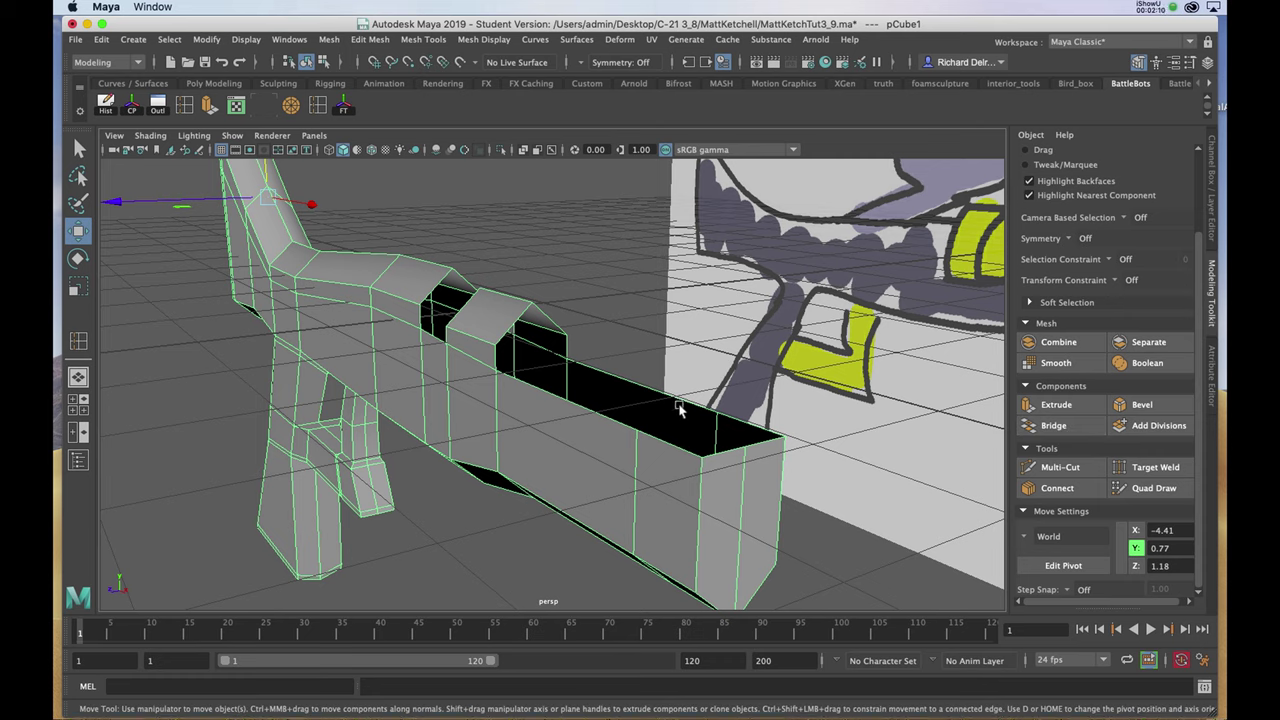
right_click_drag(643, 399, 644, 461, "alt")
right_click_drag(811, 396, 811, 437)
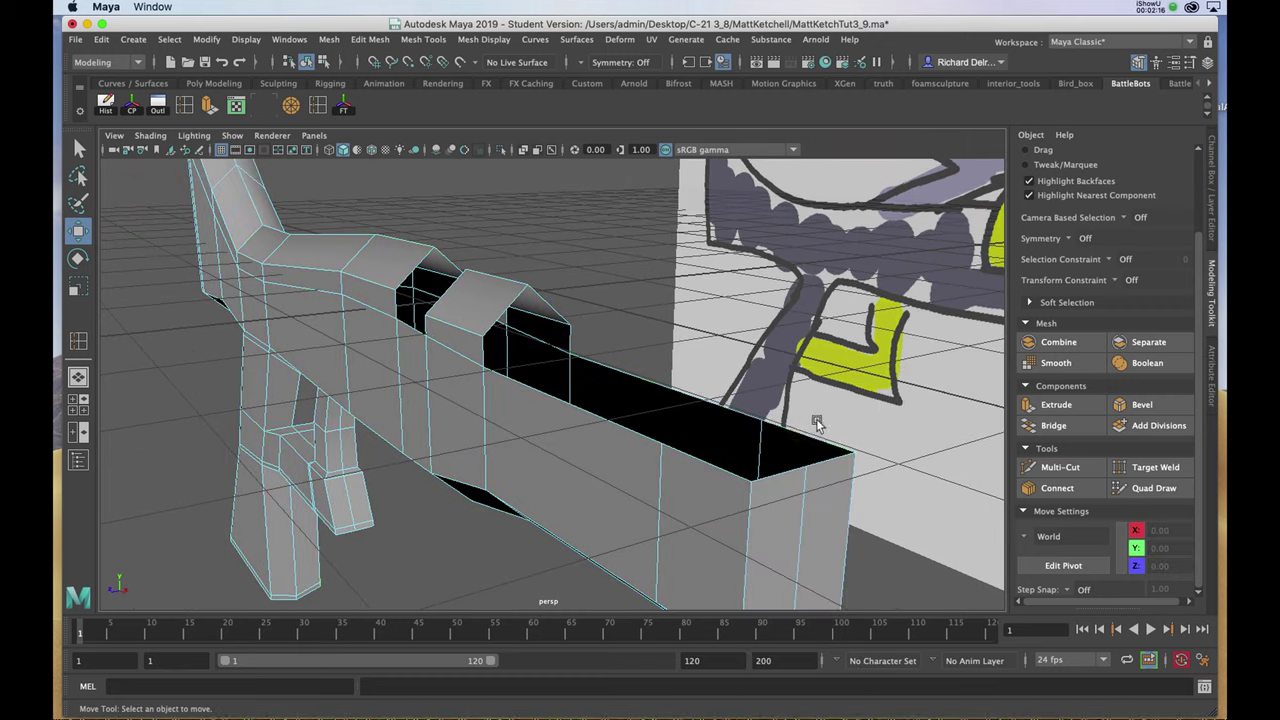
left_click(816, 433)
left_click(724, 472)
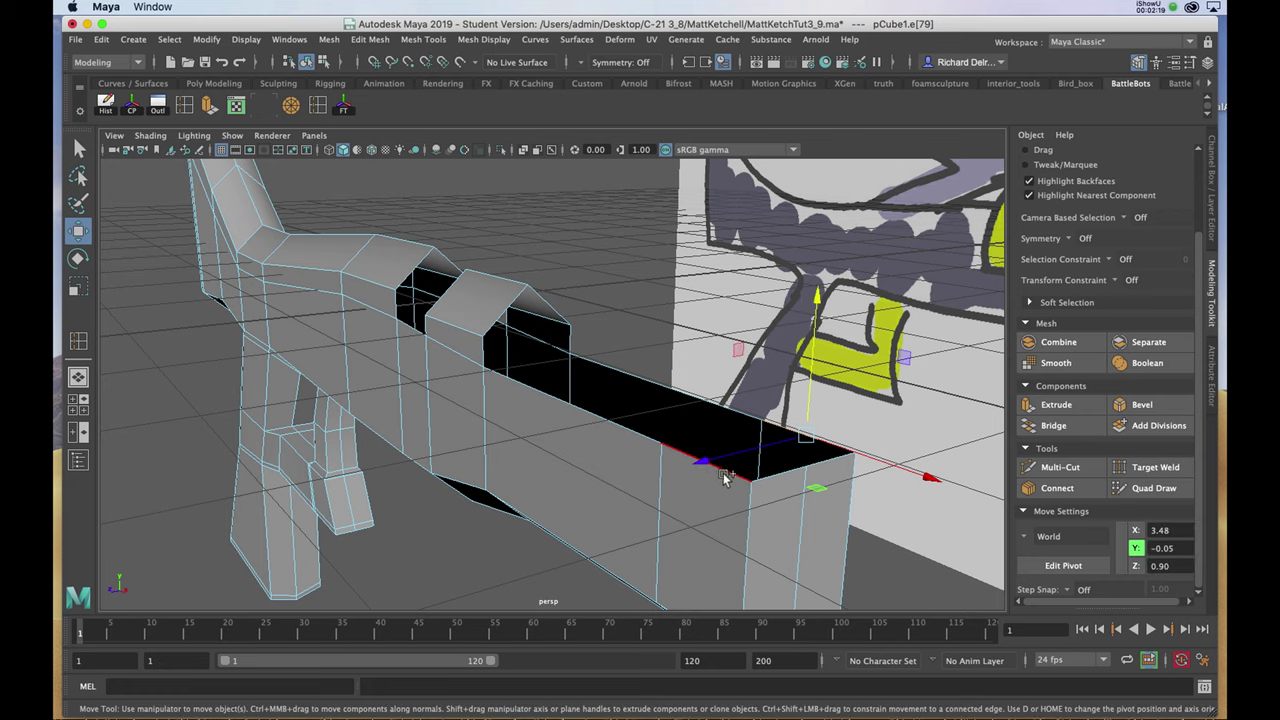
left_click(1050, 427)
Step: Bridge the two long top edges between the new front face and the raised block
left_click(664, 387)
left_click(577, 408, "shift")
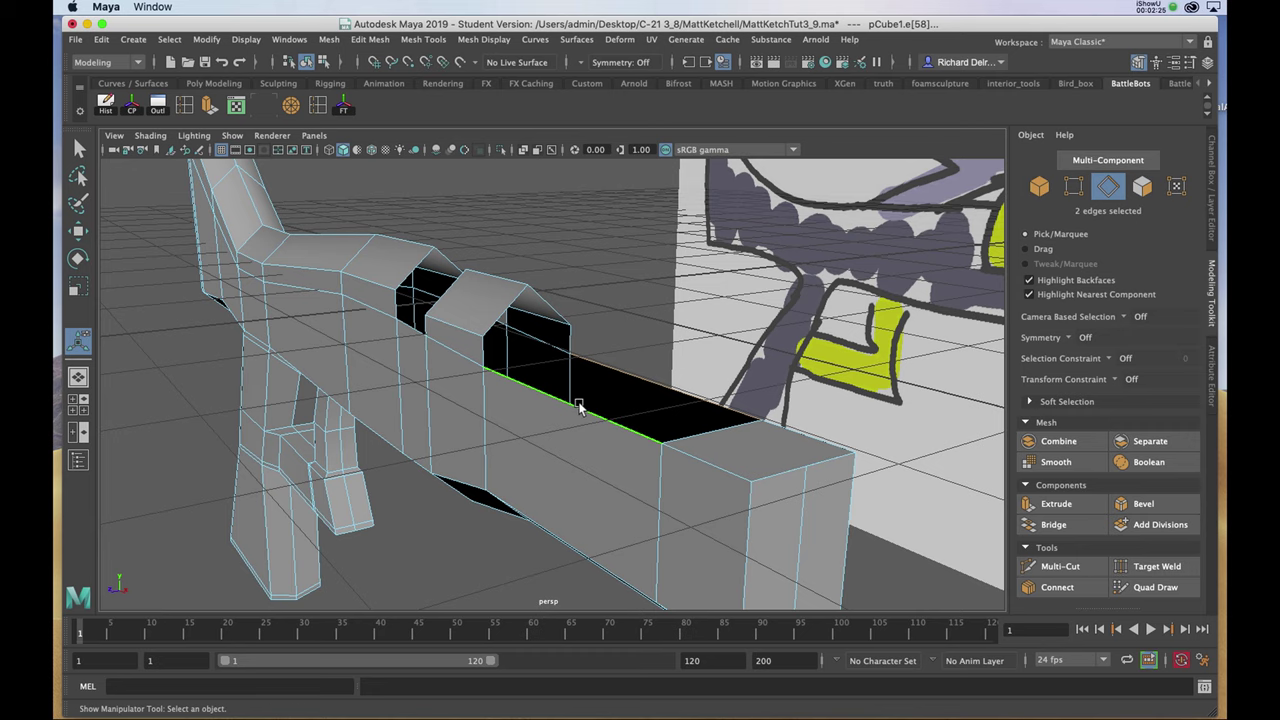
key("g")
scroll(540, 354, "up", 3)
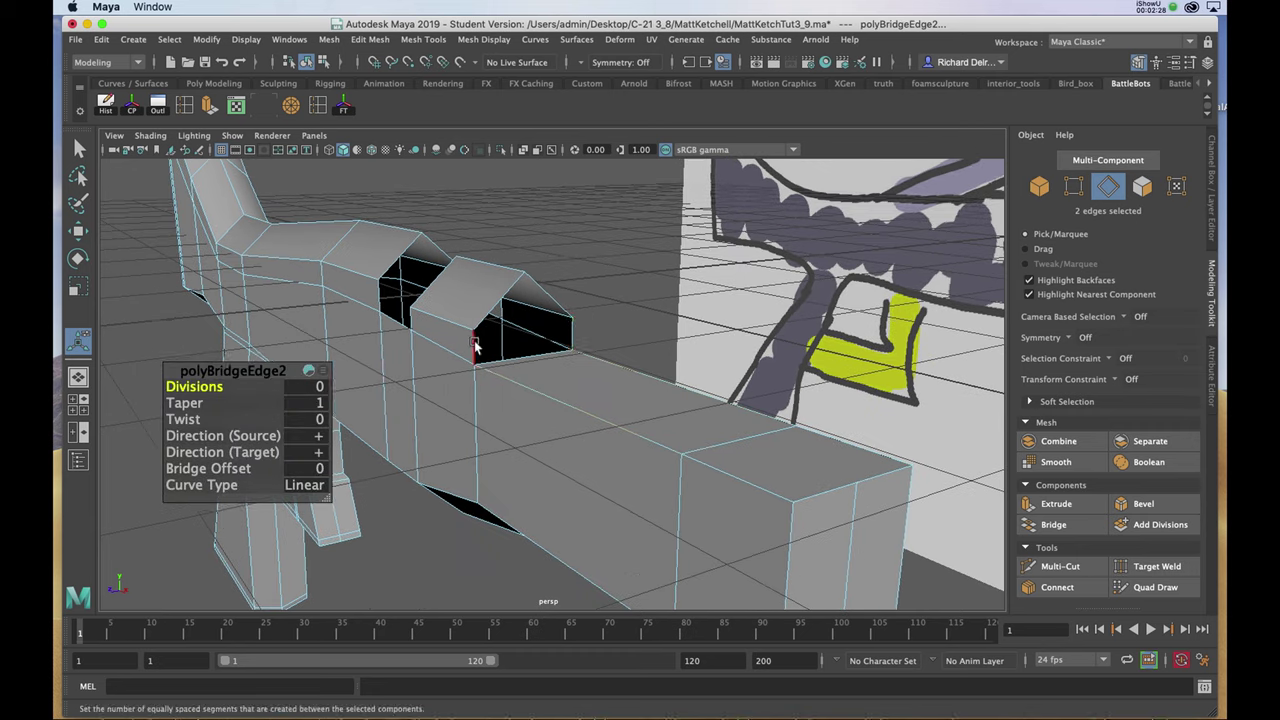
Step: Bridge the two short upright edges at the raised block's front, and try to bridge its two sloped roof edges
left_click(475, 345)
left_click(573, 338, "shift")
key("g")
left_click(503, 302)
left_click(551, 297, "shift")
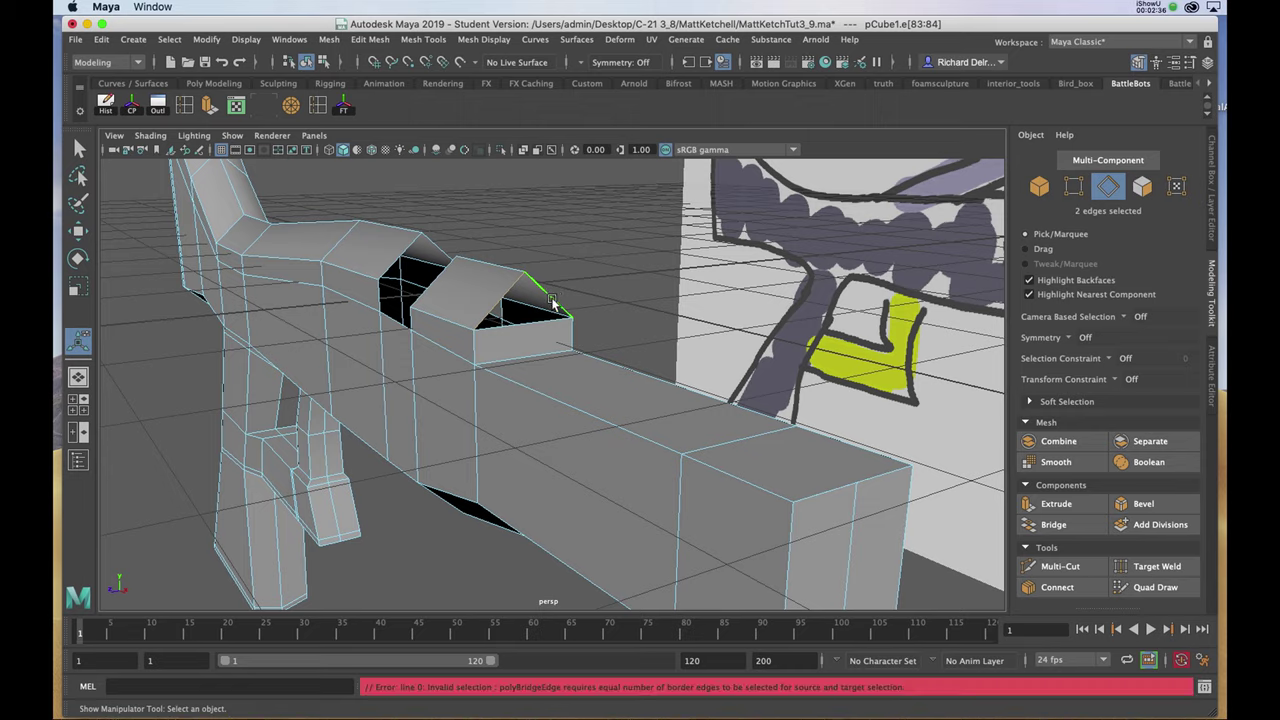
Step: Bridge the open edges around the notch behind the raised block, closing its floor and the low wall at the rear
scroll(552, 302, "up", 4)
left_click_drag(571, 391, 712, 345, "alt")
left_click(754, 337)
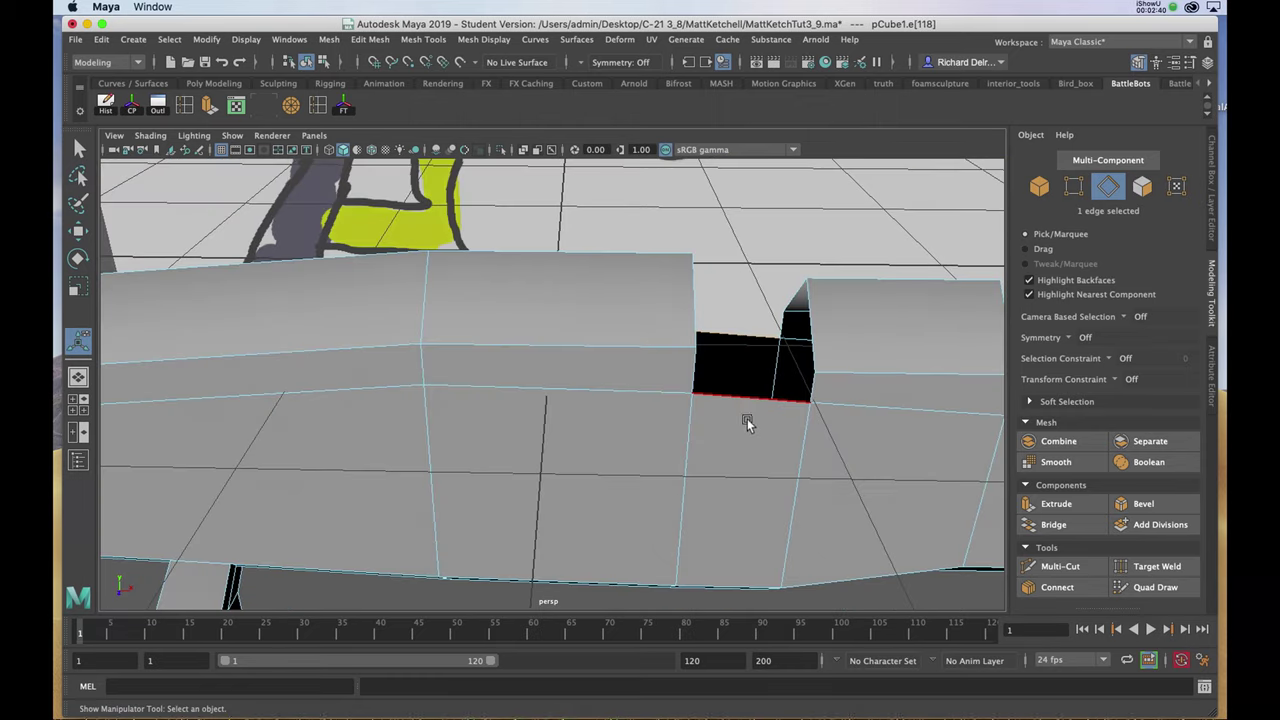
left_click(756, 400, "shift")
left_click_drag(756, 397, 912, 355, "alt")
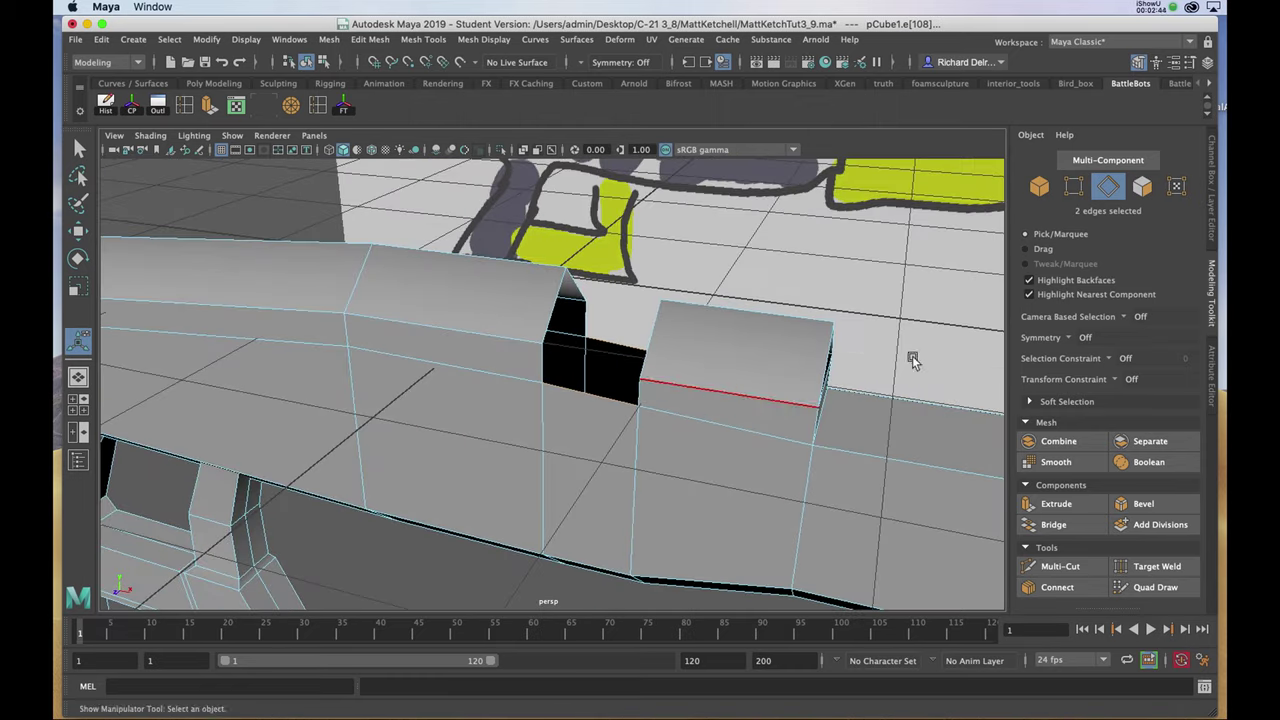
left_click(1055, 525)
left_click_drag(759, 398, 711, 389, "alt")
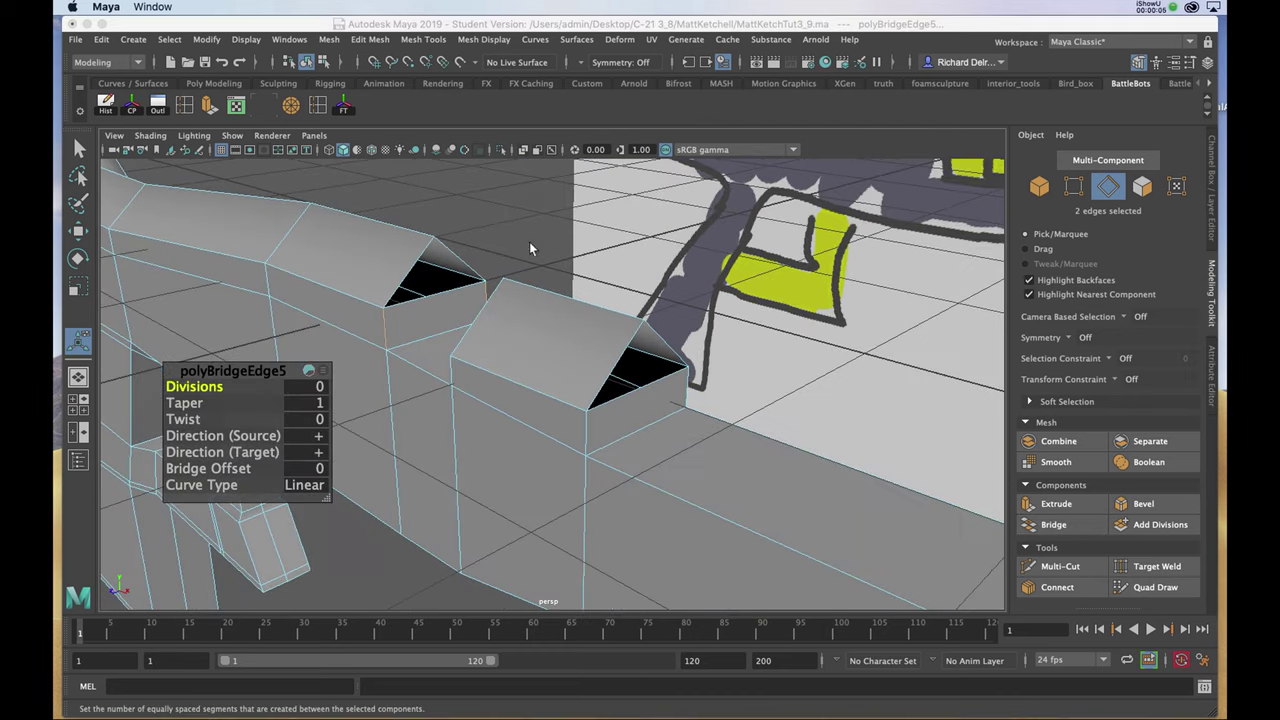
Step: Fill the triangular hole at the raised block's front with Append to Polygon, with Keep new faces planar enabled
key("space")
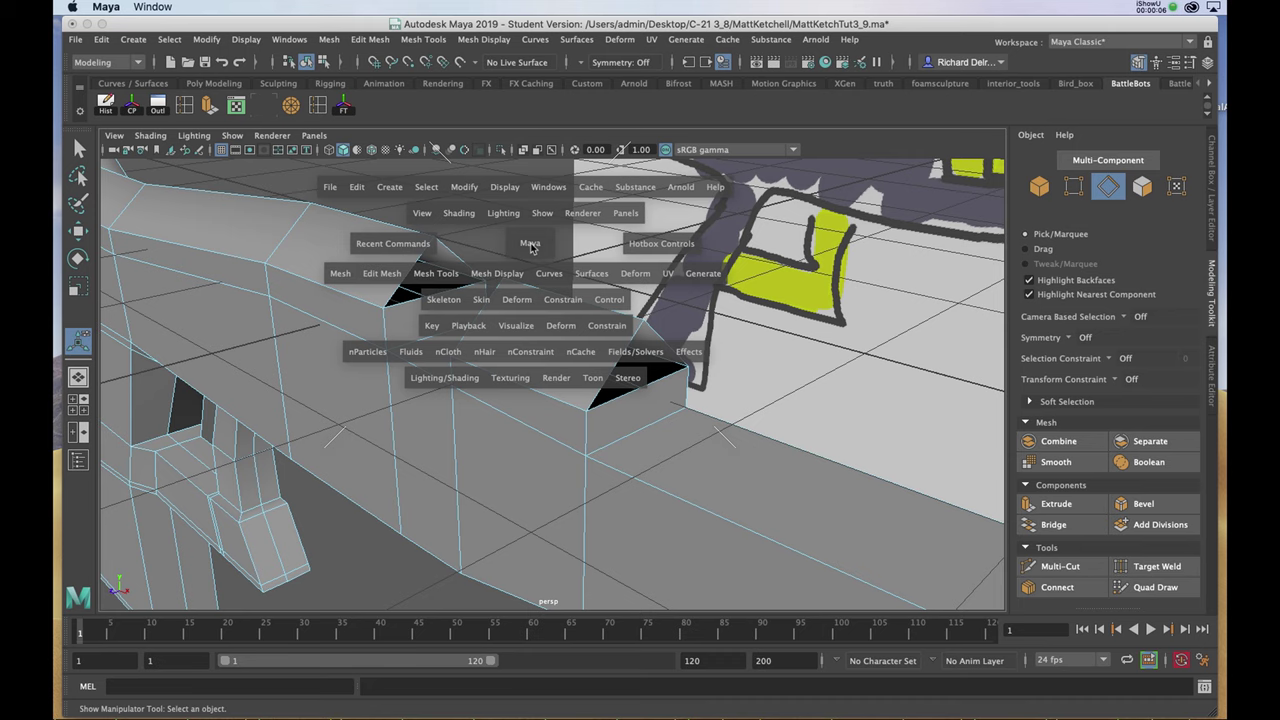
left_click(449, 281)
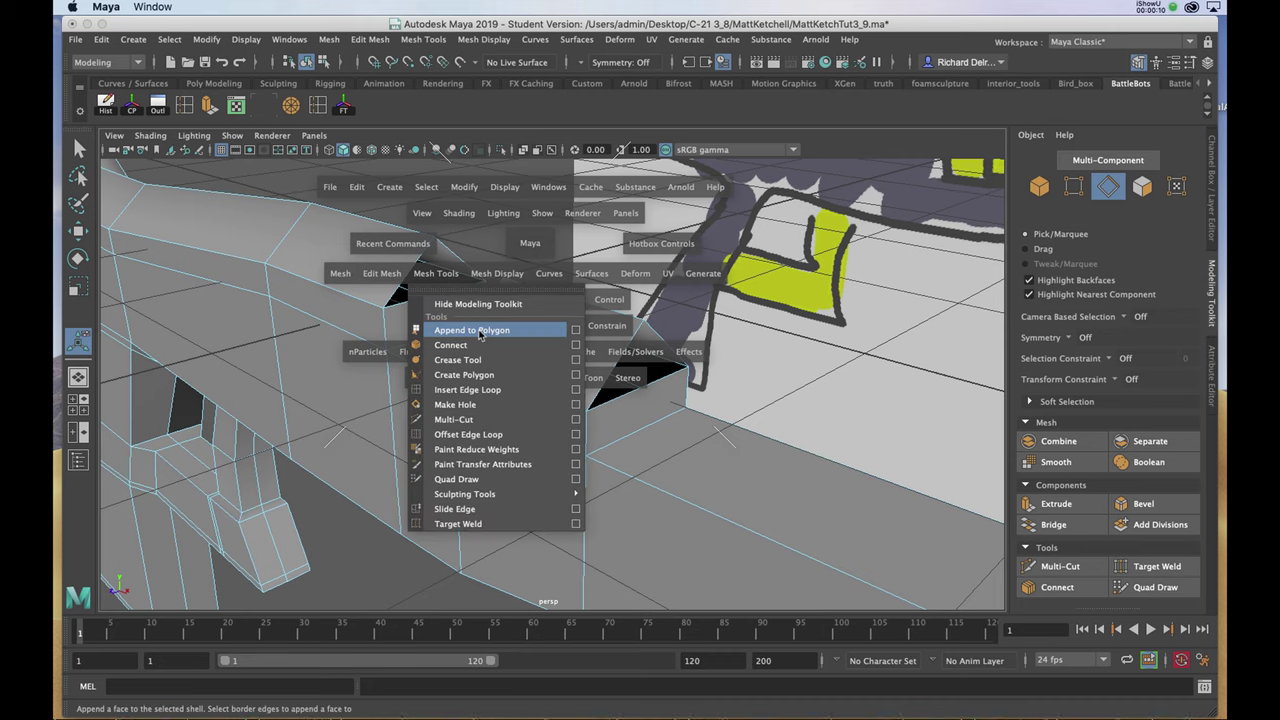
left_click(577, 331)
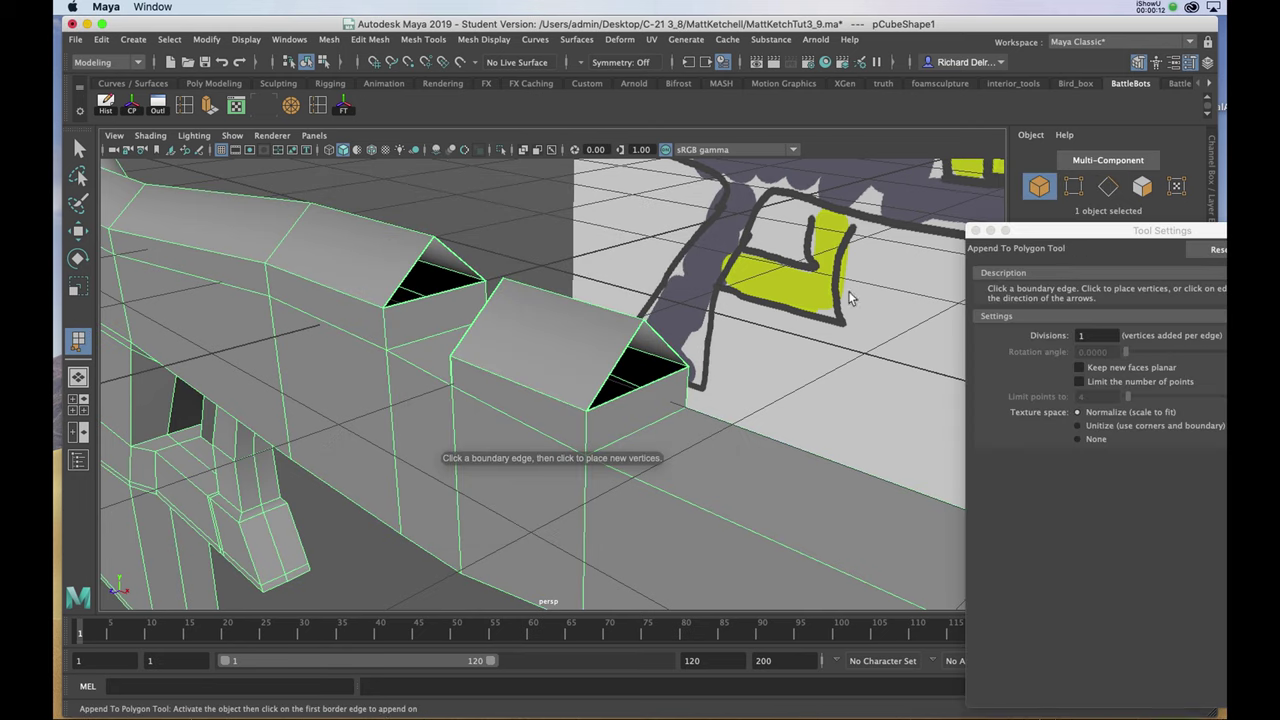
left_click_drag(1112, 234, 1116, 158)
scroll(631, 322, "up", 5)
left_click_drag(646, 400, 687, 392, "alt")
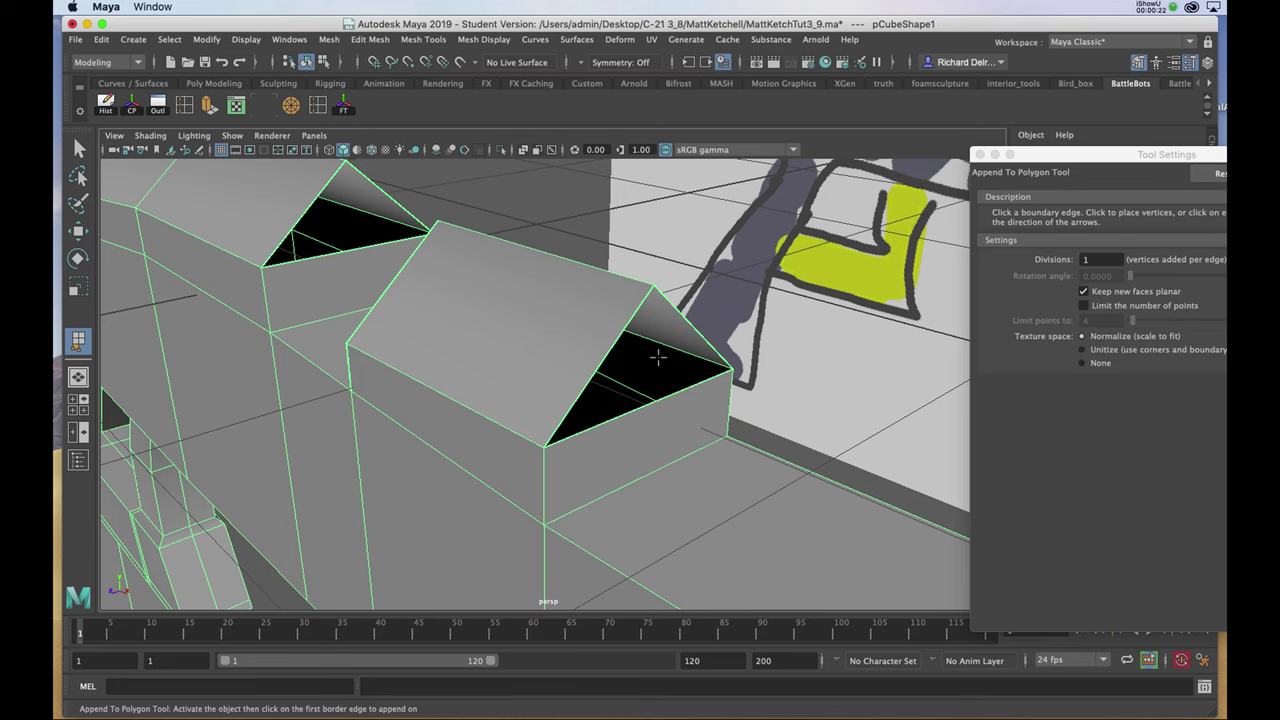
left_click(696, 332)
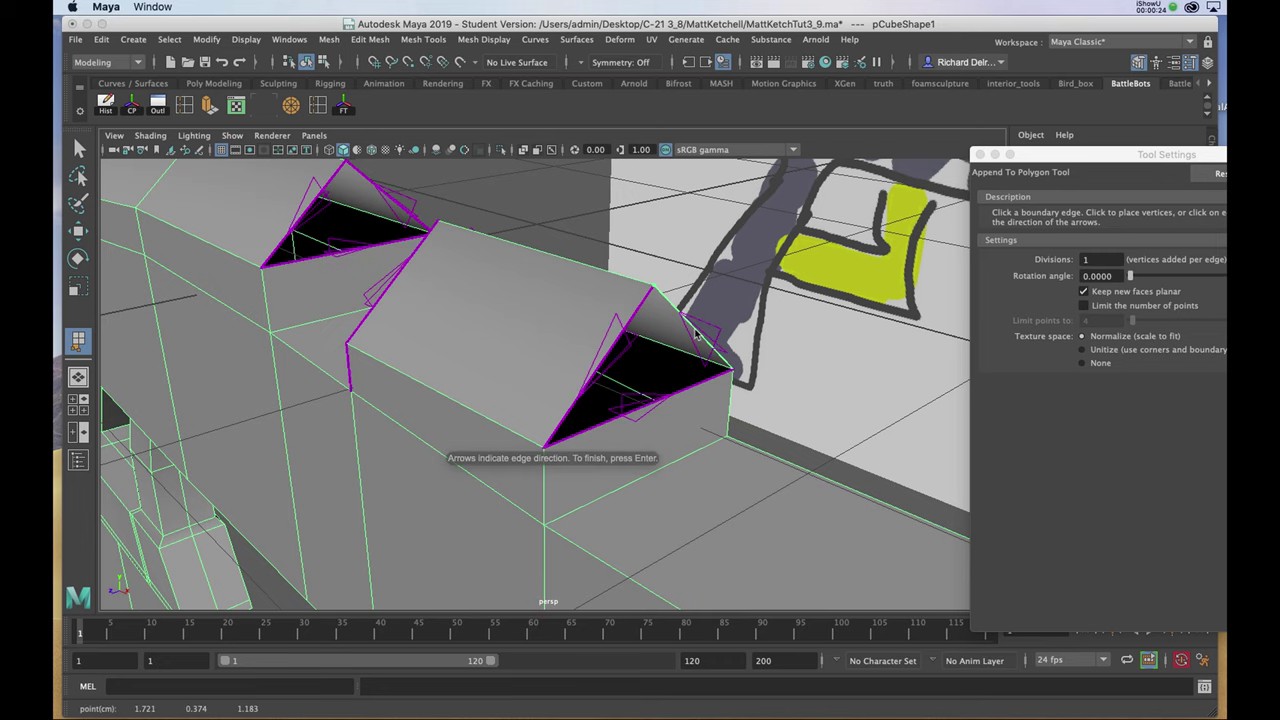
left_click(608, 355)
key("Return")
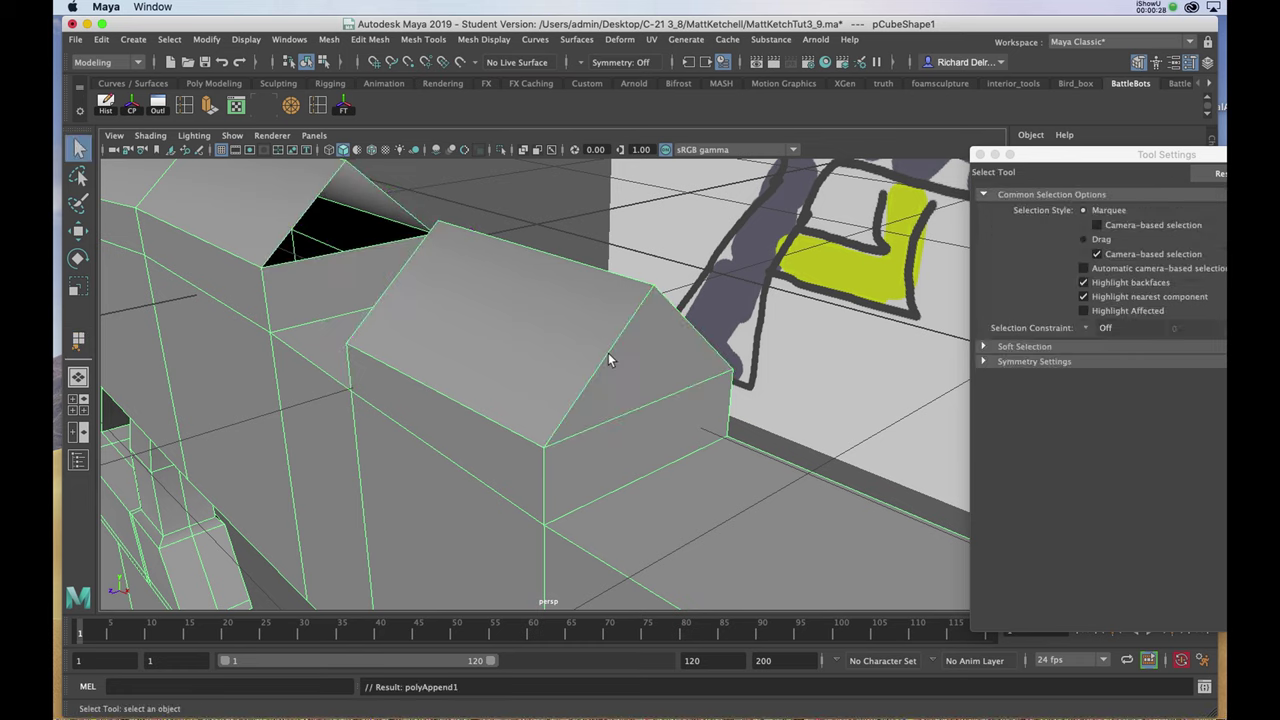
Step: Close the tool settings and add the Append to Polygon command to the BattleBots shelf
left_click_drag(511, 340, 516, 287, "alt")
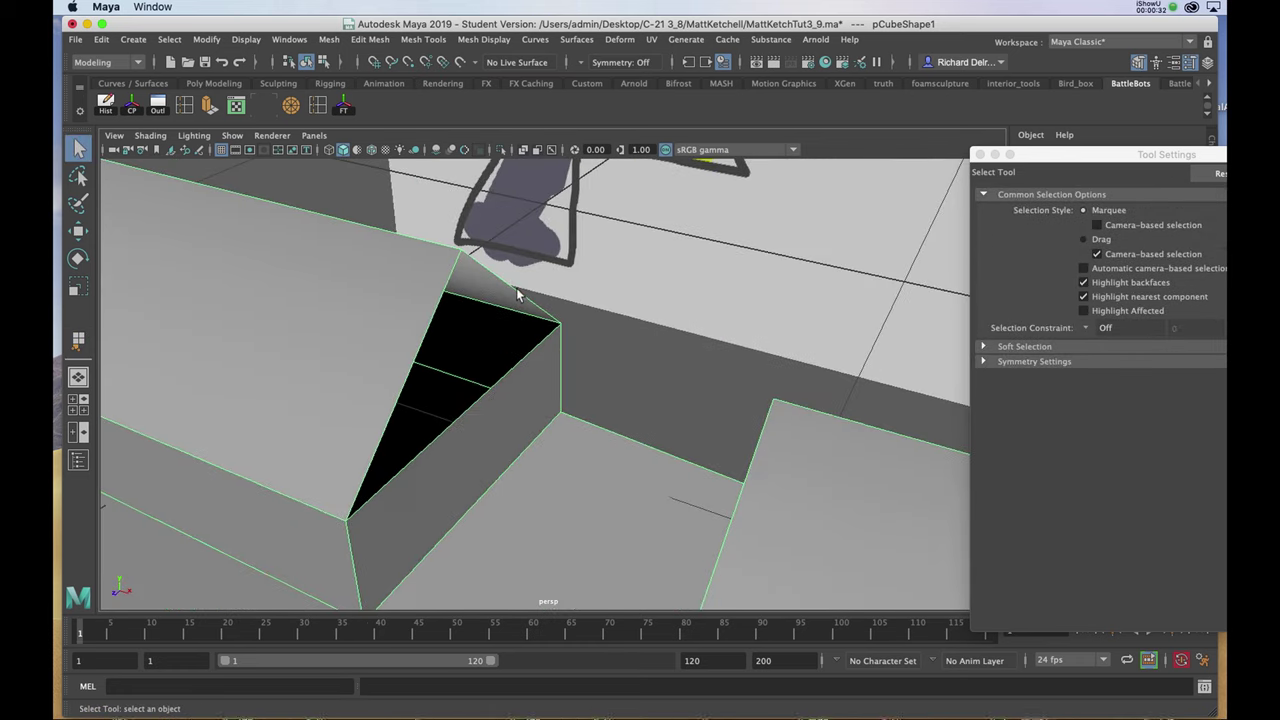
left_click(517, 289)
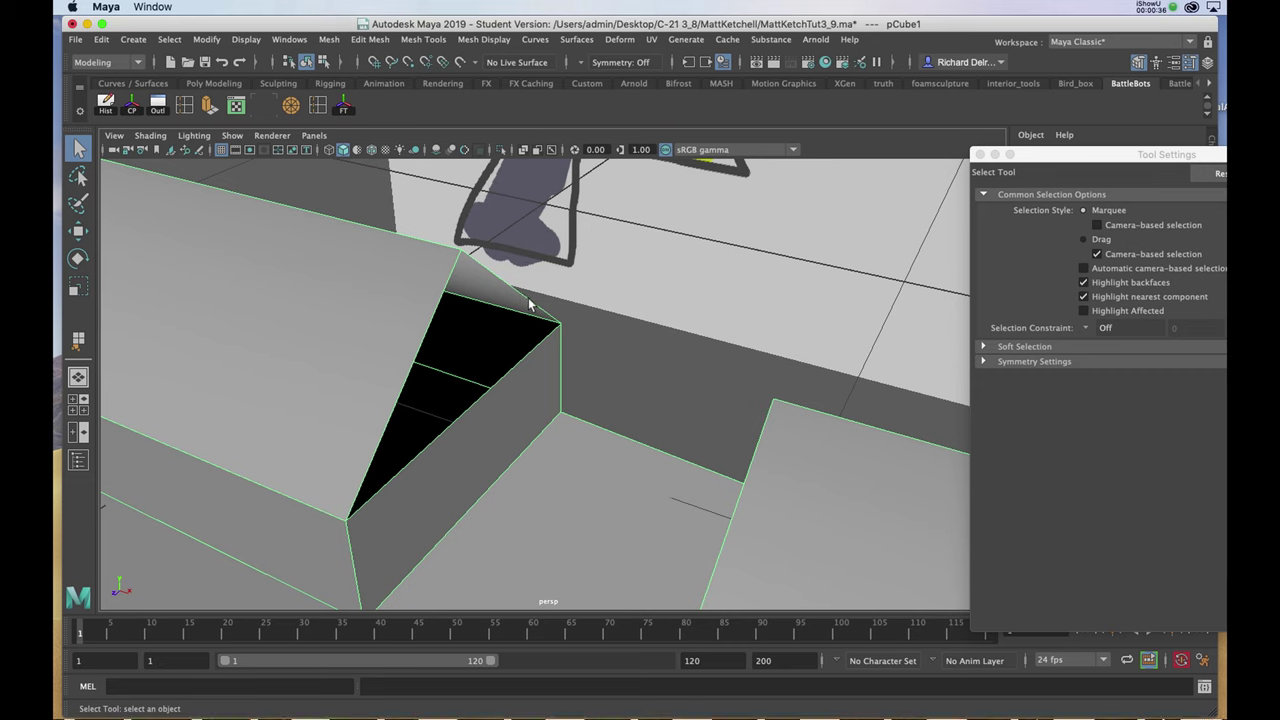
left_click_drag(517, 300, 627, 283, "alt")
right_click_drag(608, 306, 583, 307, "alt")
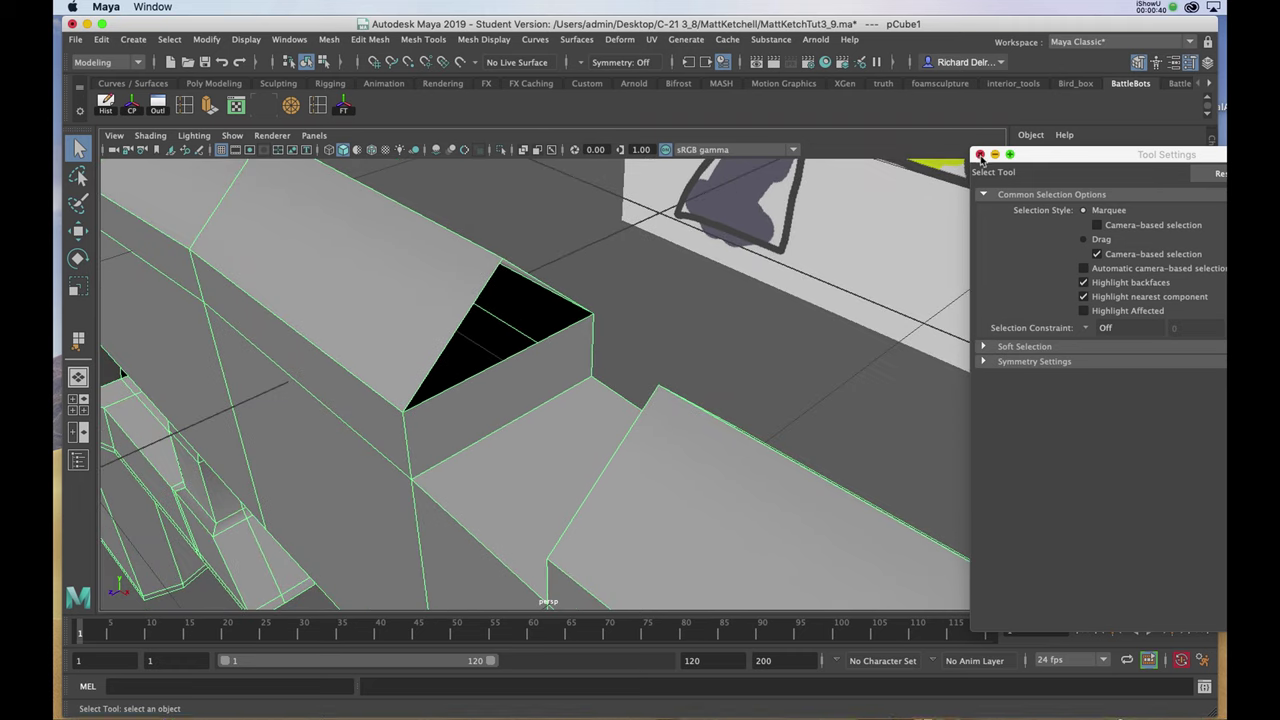
left_click(979, 155)
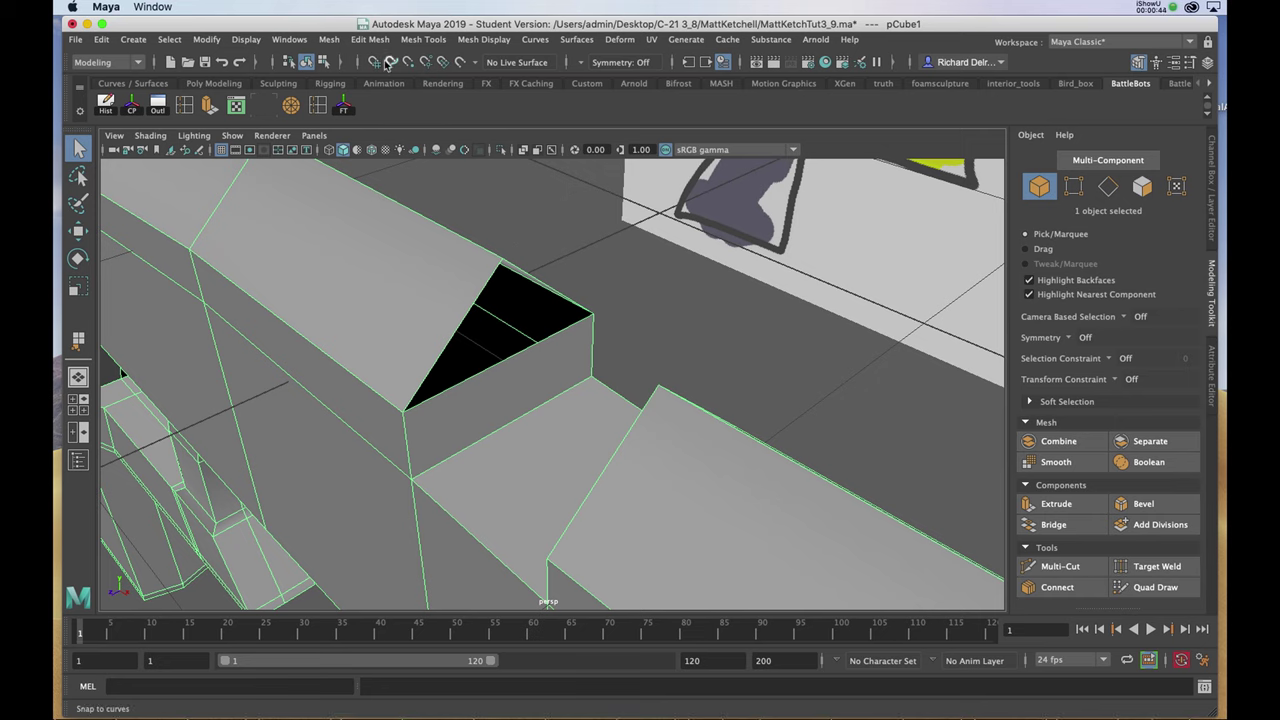
left_click(412, 41)
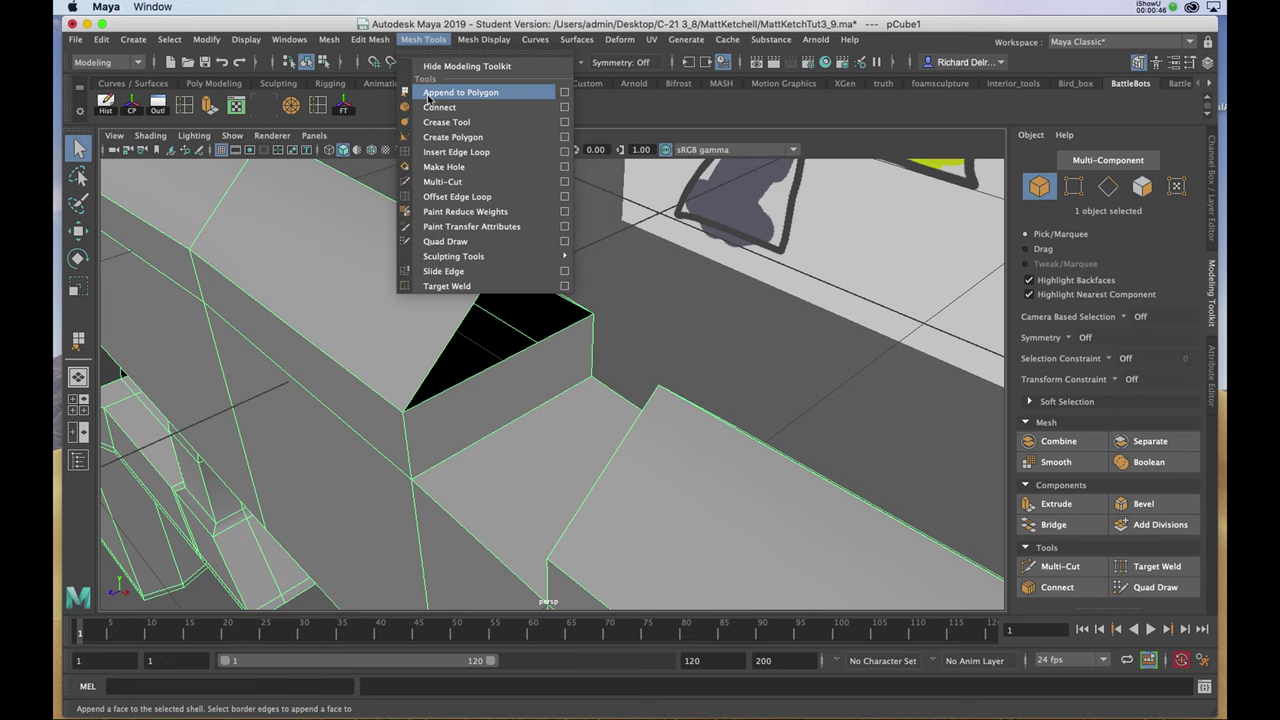
left_click(460, 92)
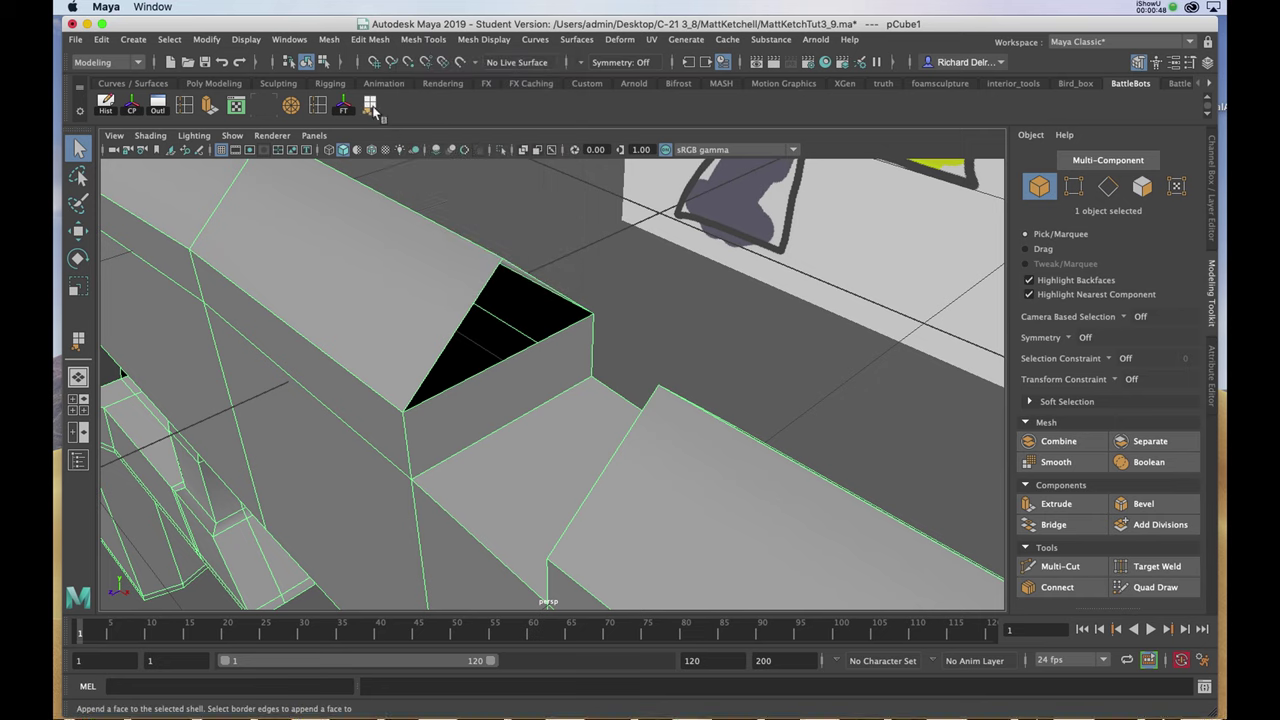
Step: Fill the triangular hole at the front of the rear roof section with Append to Polygon
left_click(548, 291)
left_click(455, 337)
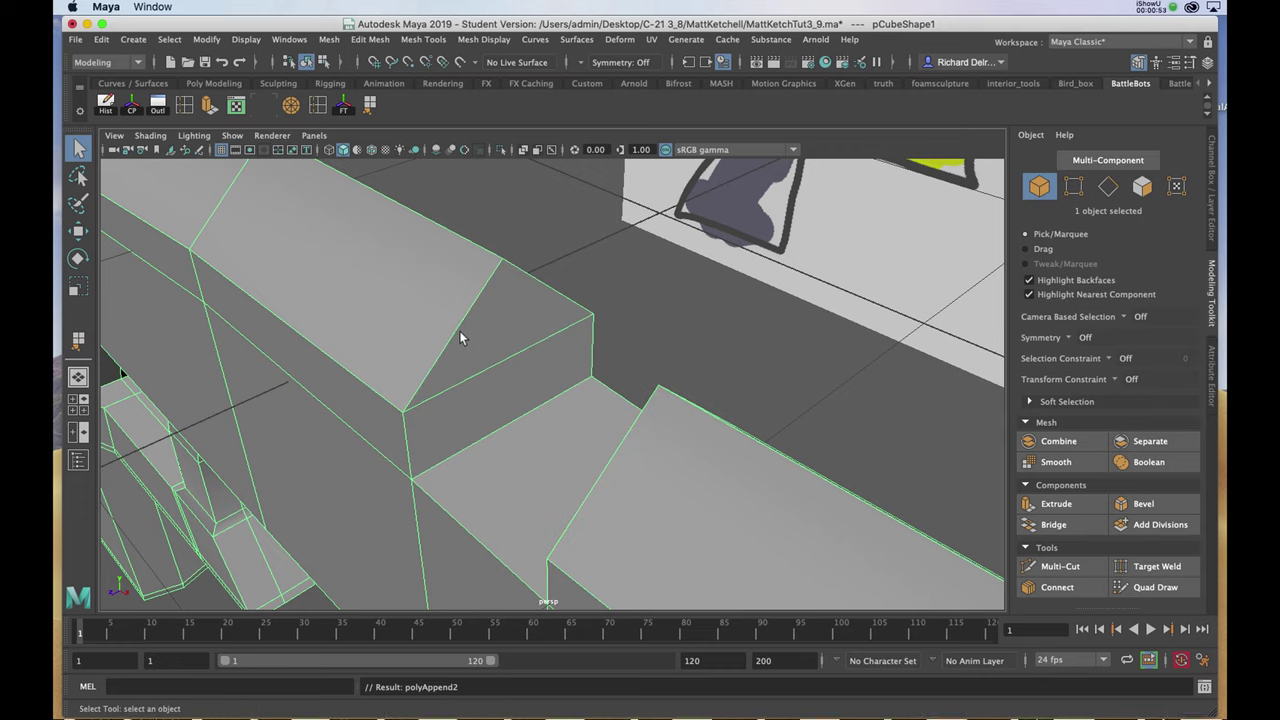
key("Return")
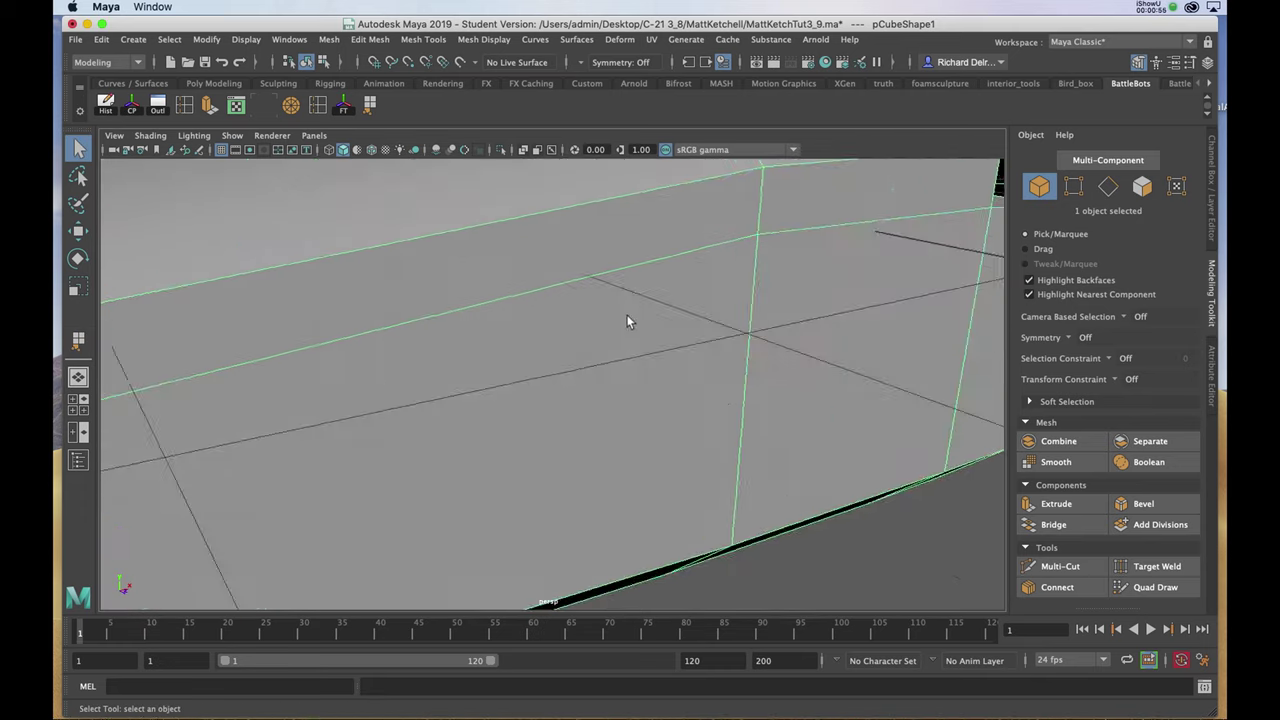
Step: Fill the triangular hole at the rear of the raised block with Append to Polygon
left_click_drag(626, 314, 626, 448, "alt")
left_click(778, 347)
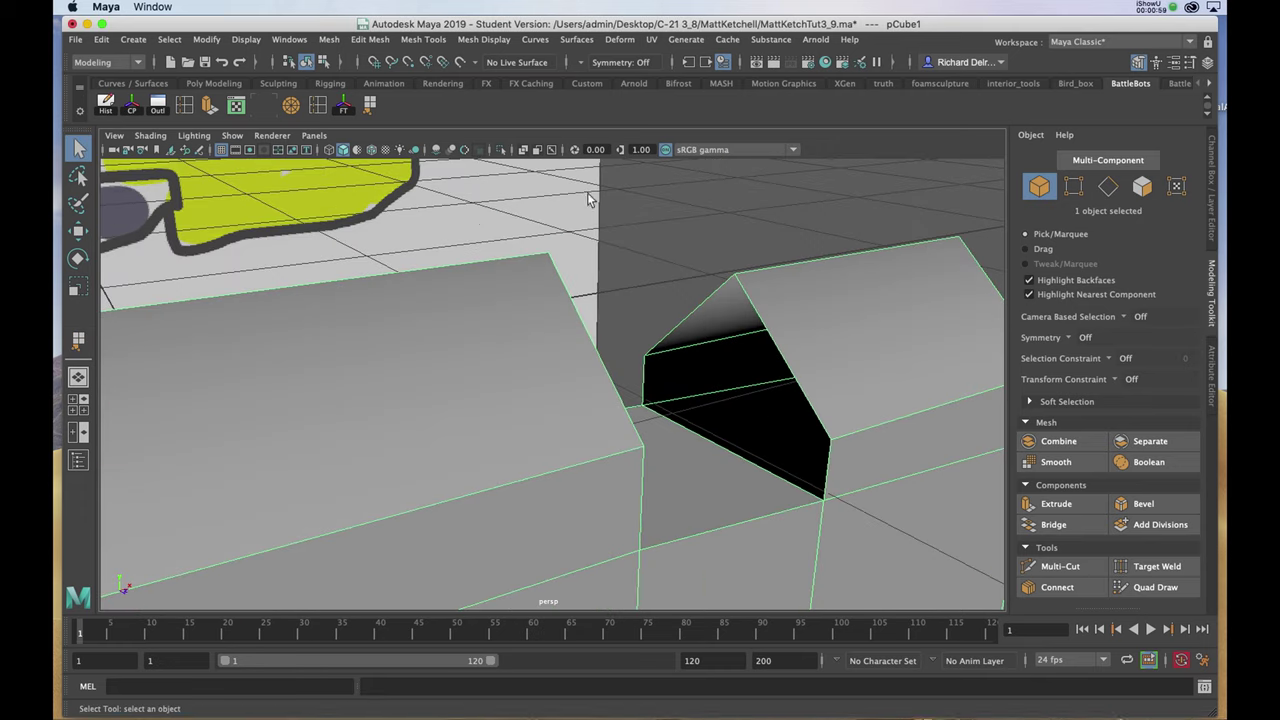
left_click(369, 105)
left_click(771, 335)
left_click(700, 304)
key("Return")
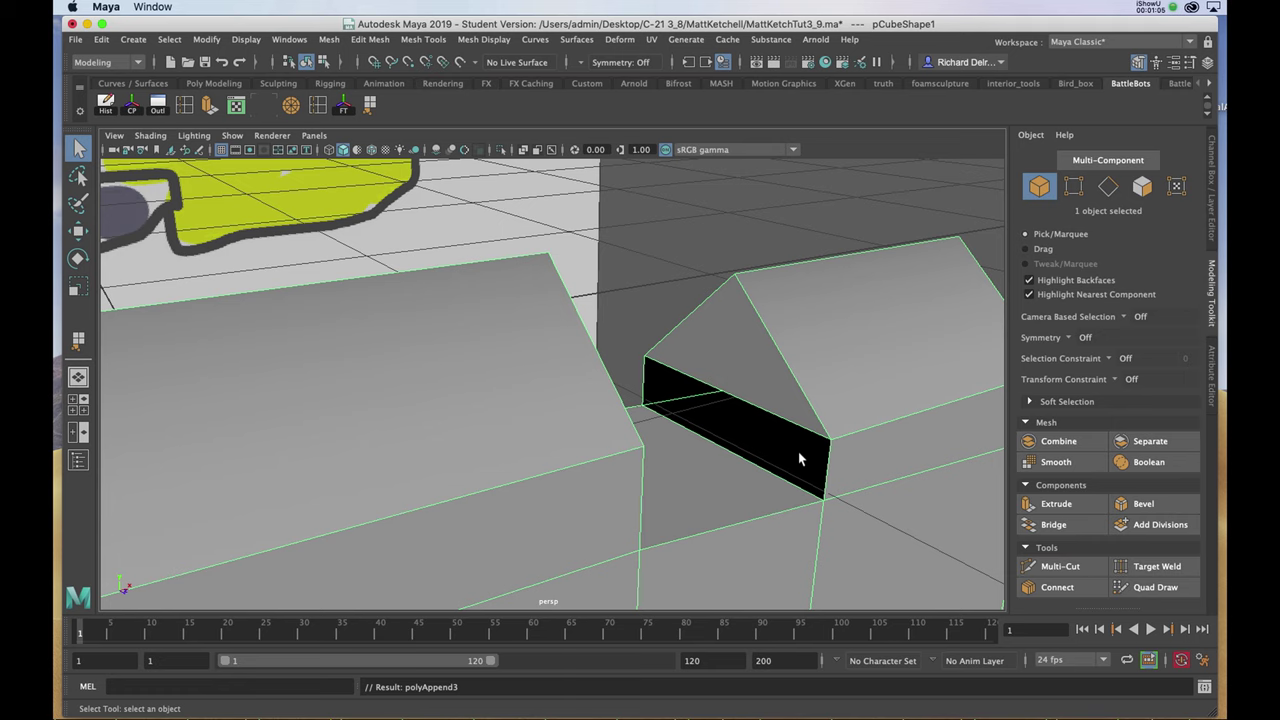
Step: Close the rectangular opening below the raised block's rear triangle by appending a polygon between its short upright edges
left_click(827, 476)
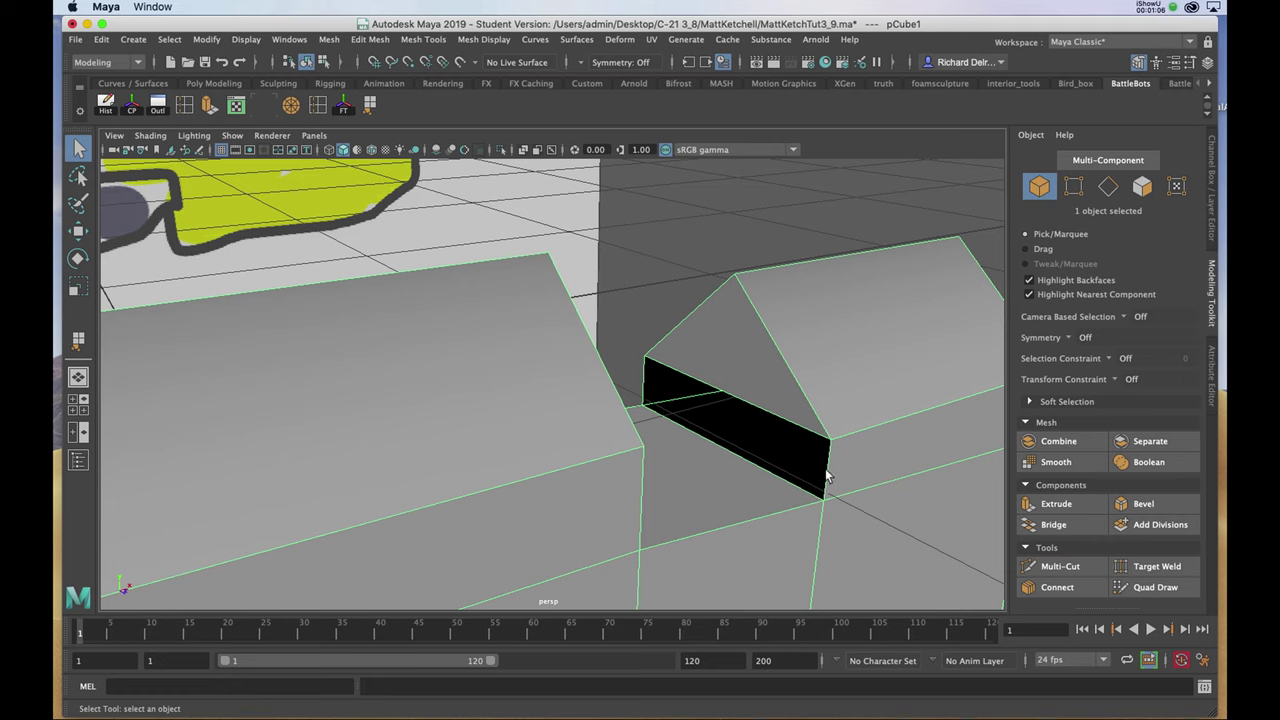
left_click(370, 105)
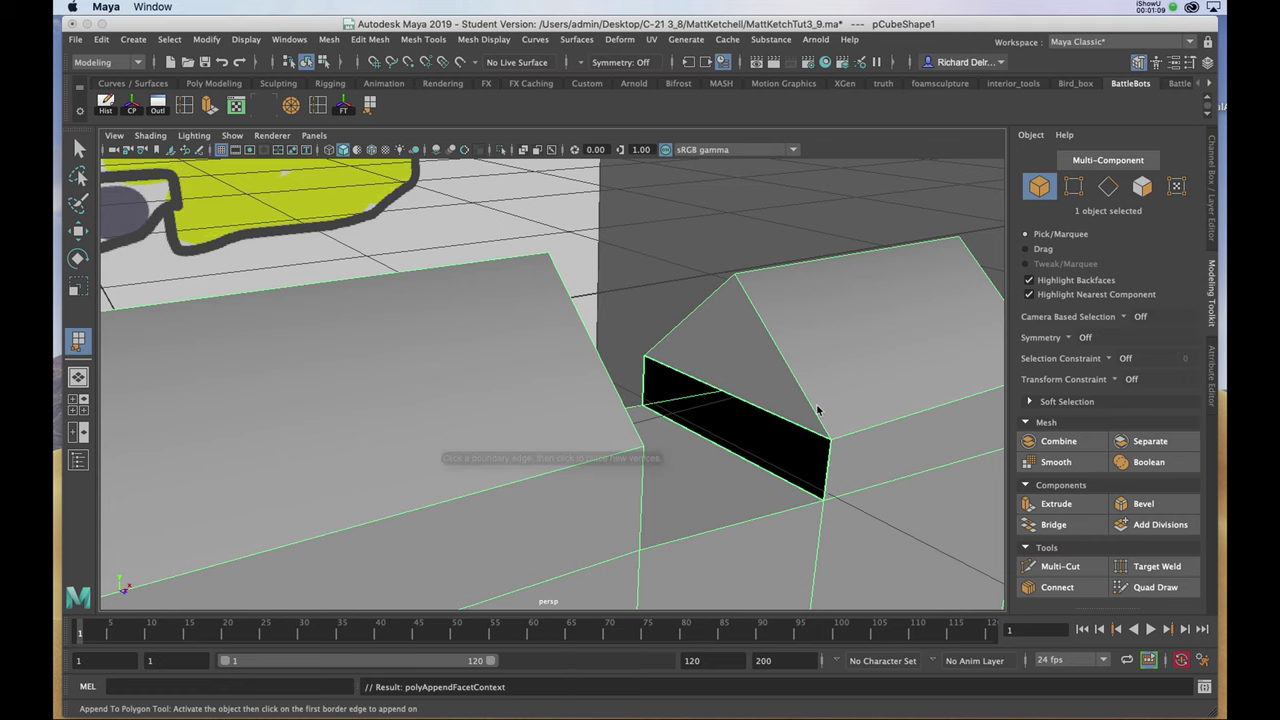
left_click(829, 466)
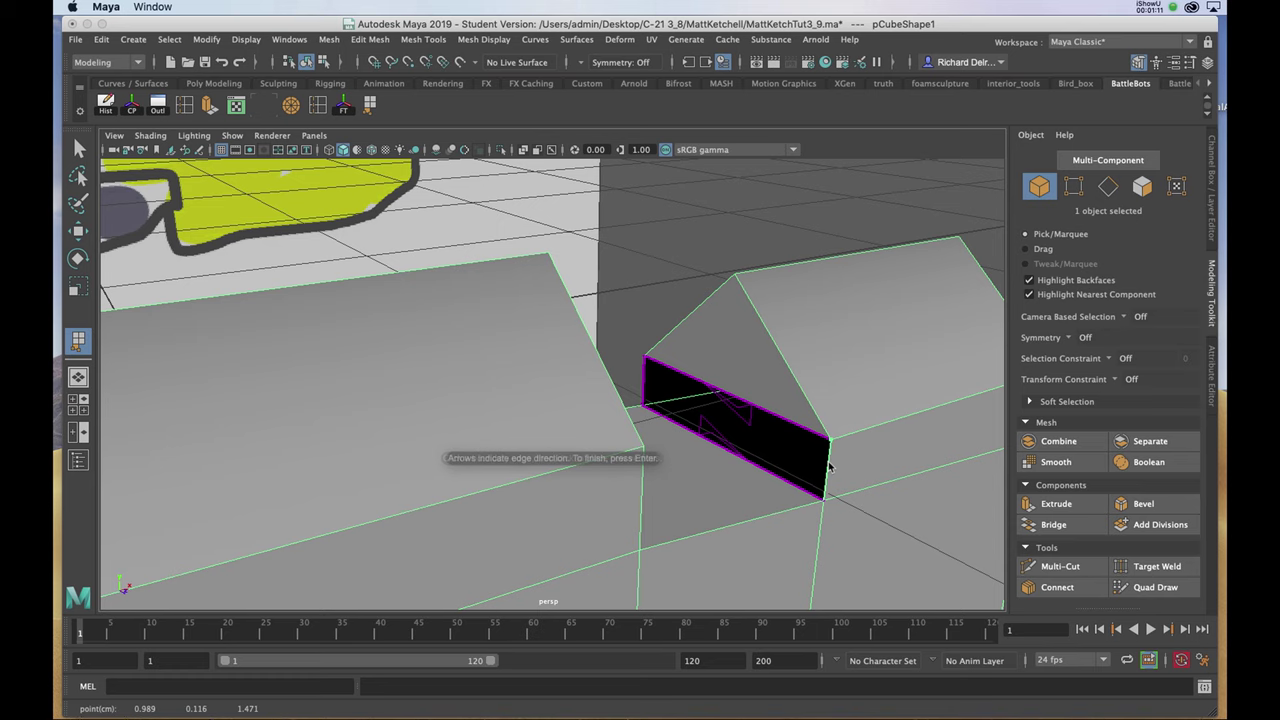
left_click(645, 383)
key("Return")
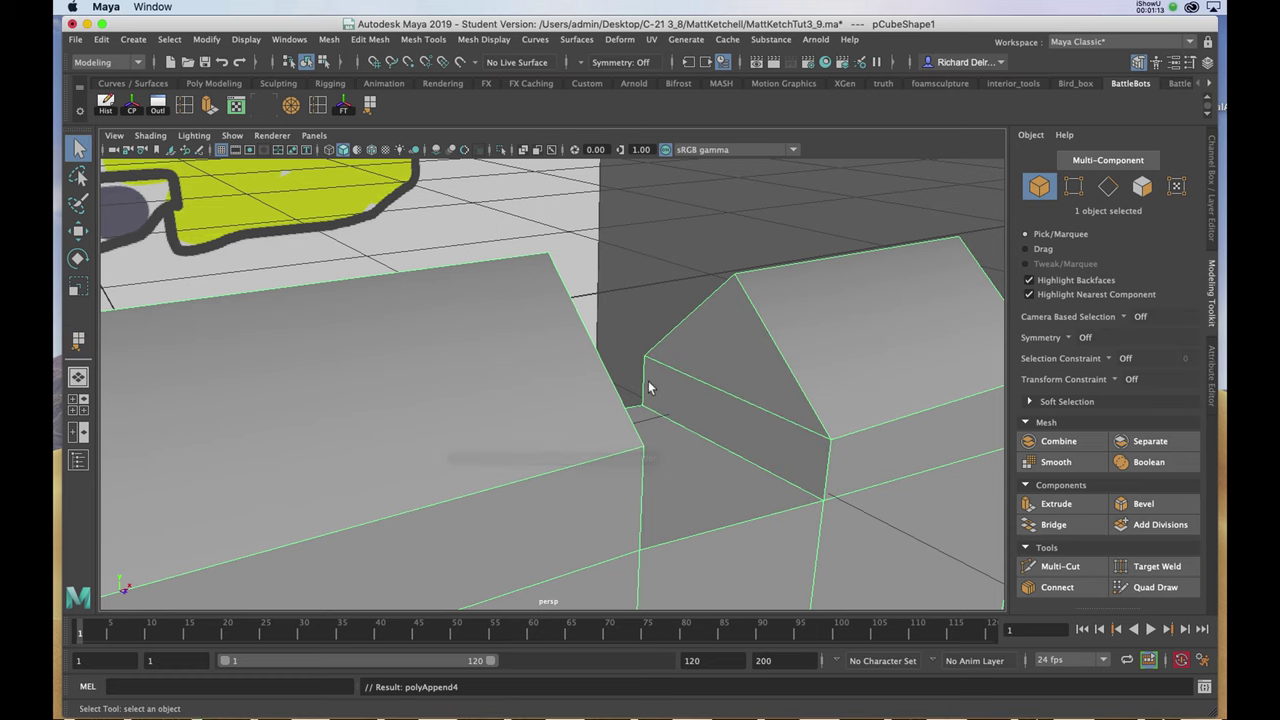
Step: Insert edge loops near both ends of the raised block and the rear roof section's front end, and check the smooth preview
left_click_drag(692, 385, 733, 398, "alt")
key("3")
key("1")
left_click(190, 104)
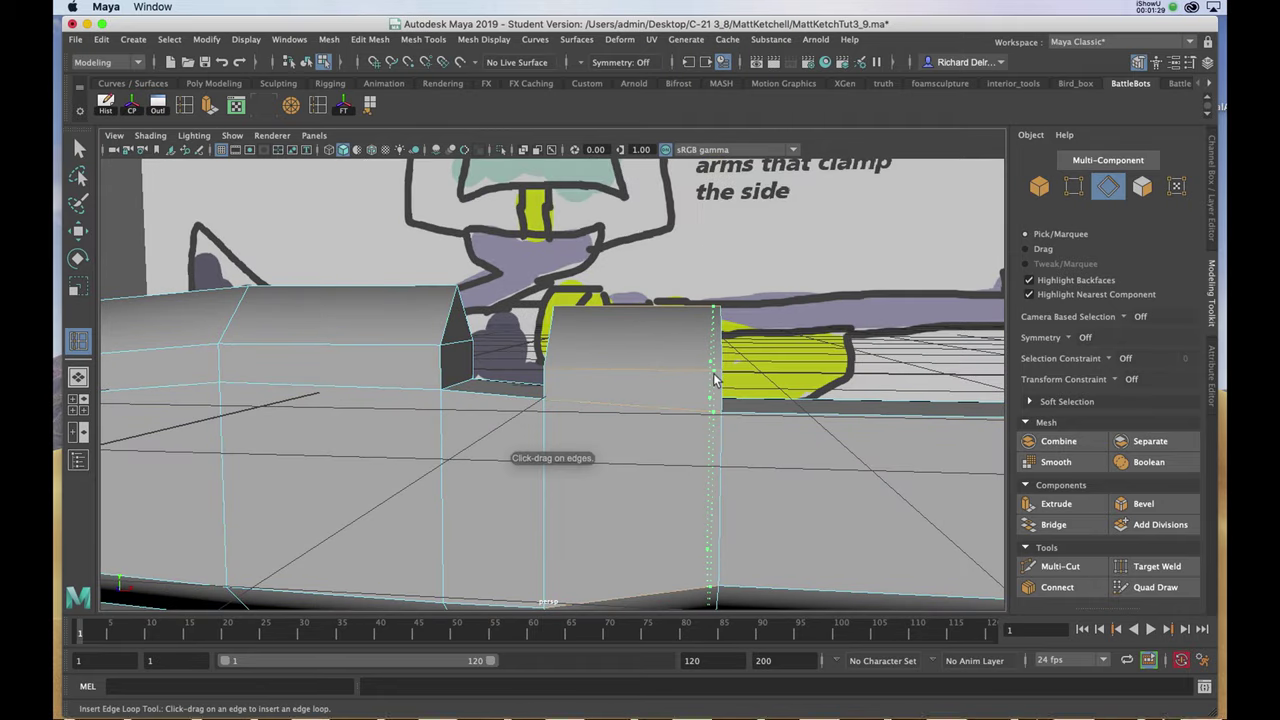
left_click(714, 378)
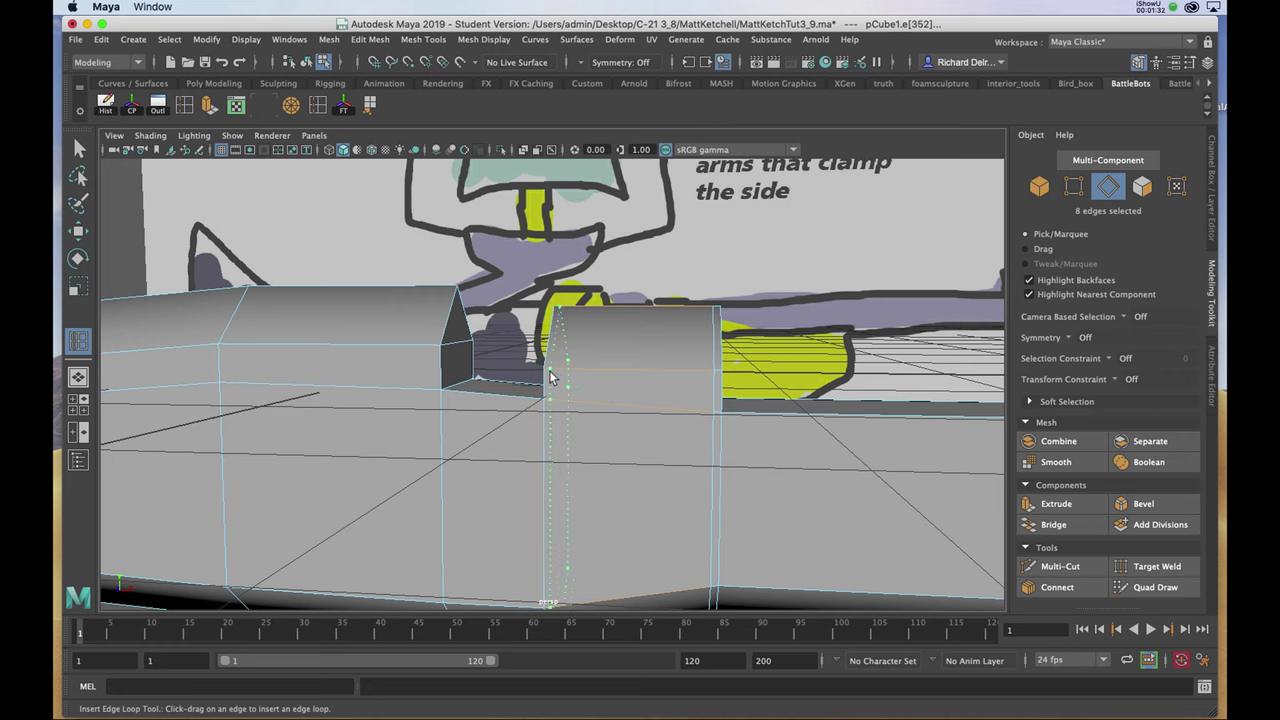
left_click(550, 376)
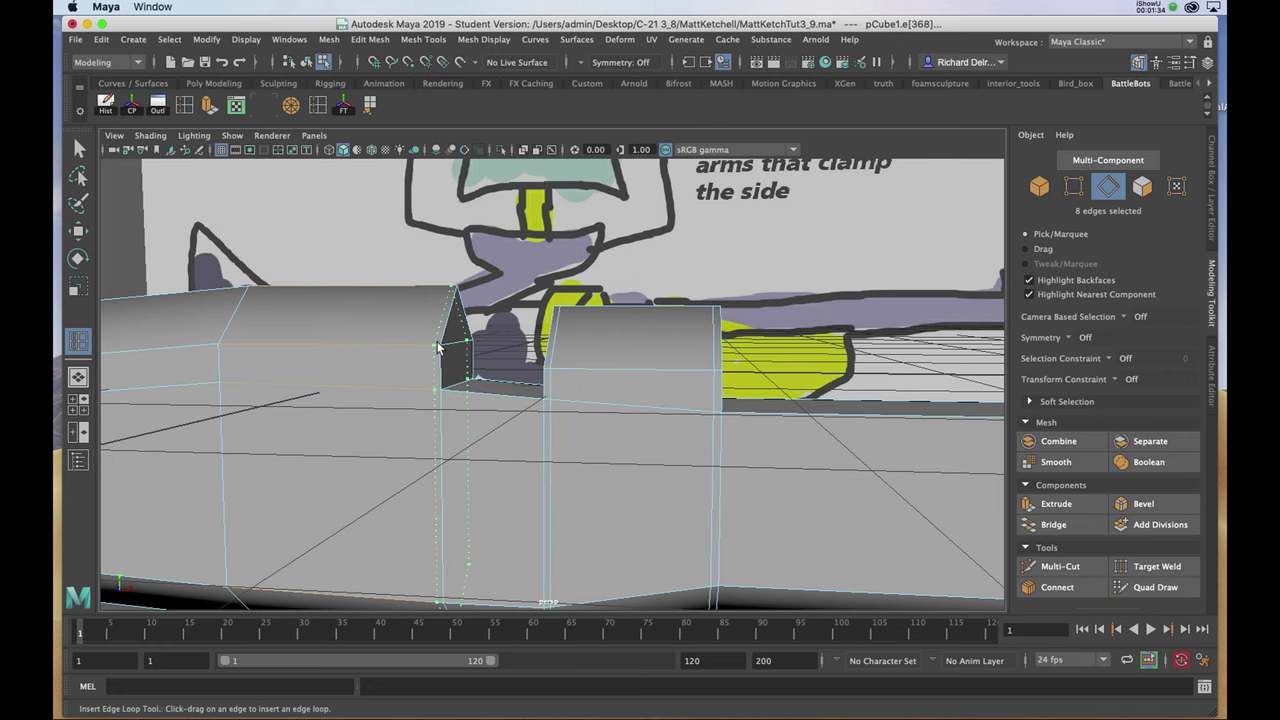
left_click(437, 347)
key("3")
left_click_drag(630, 388, 586, 380, "alt")
key("1")
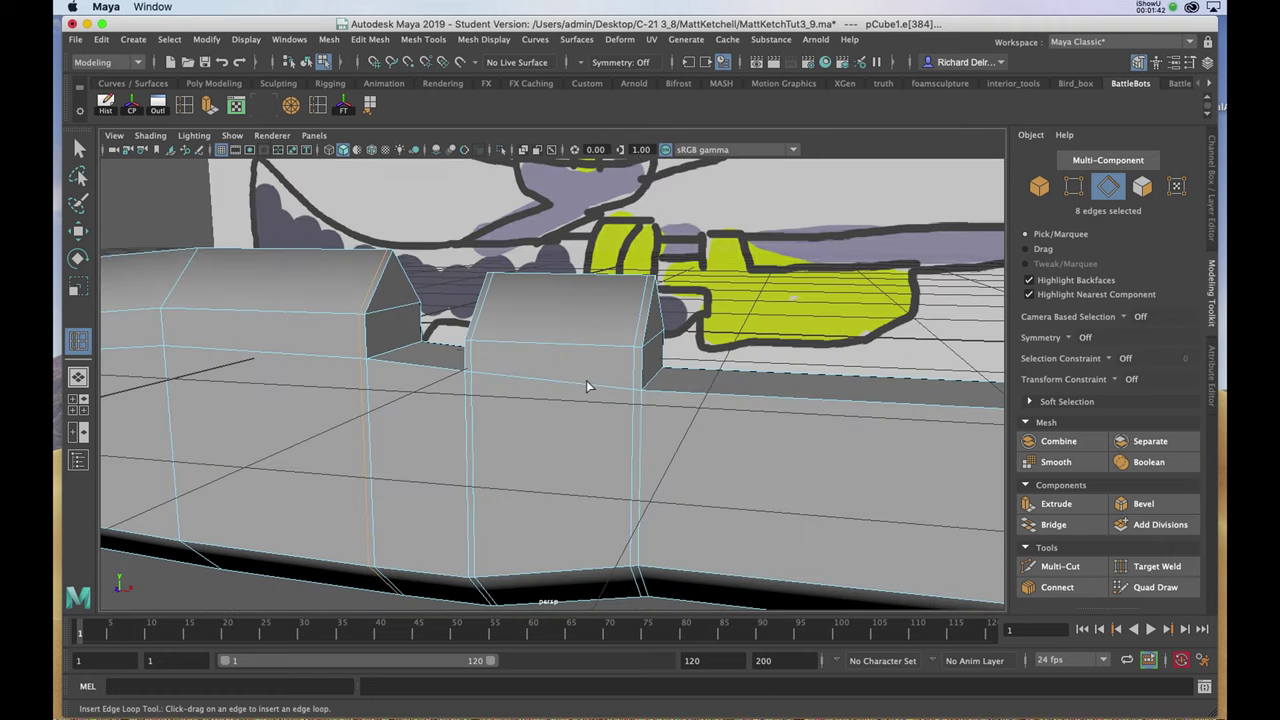
Step: Insert lengthwise edge loops just below the body's upper side edge and just above the bases of the raised block and rear roof section
left_click(183, 107)
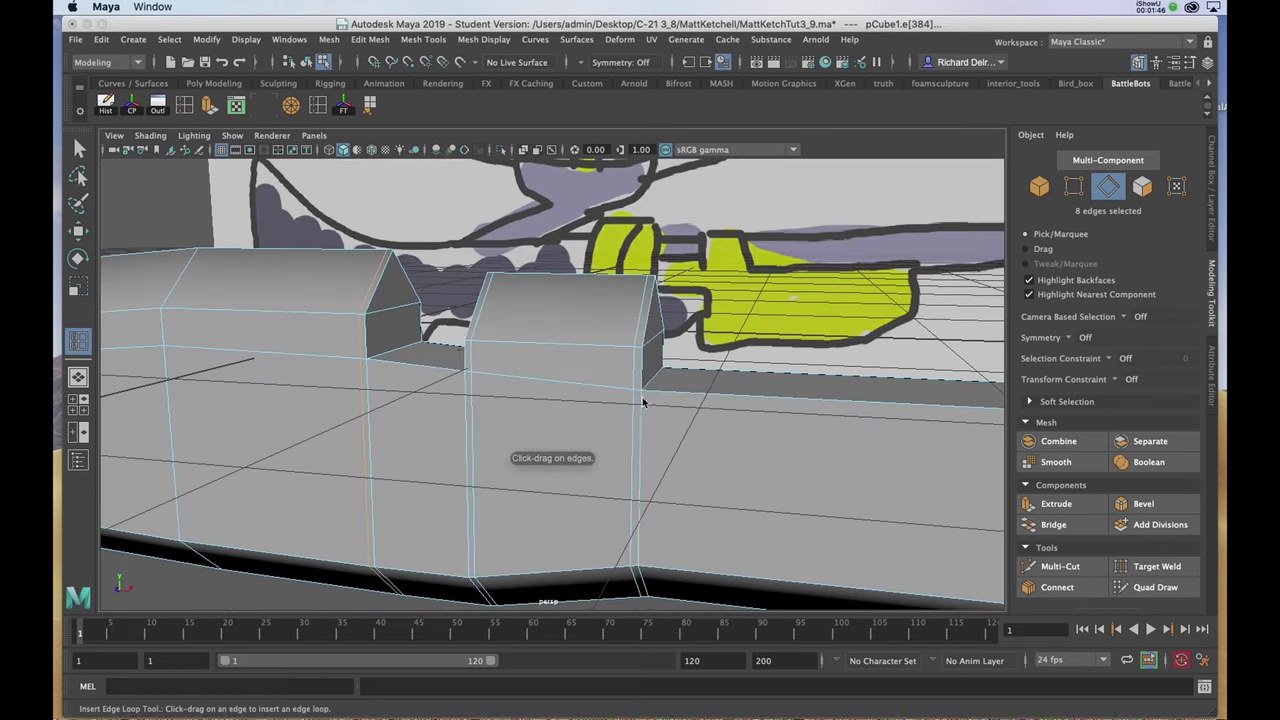
left_click(643, 400)
left_click_drag(643, 400, 518, 364, "alt")
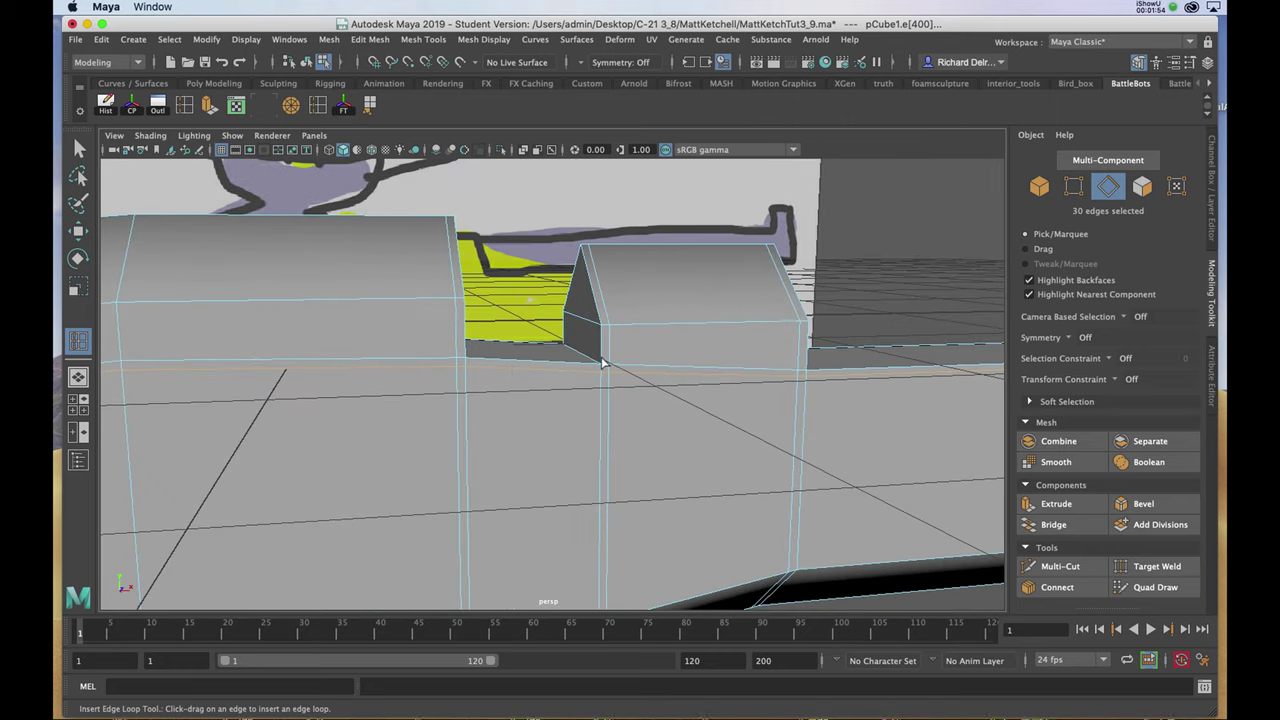
left_click(606, 361)
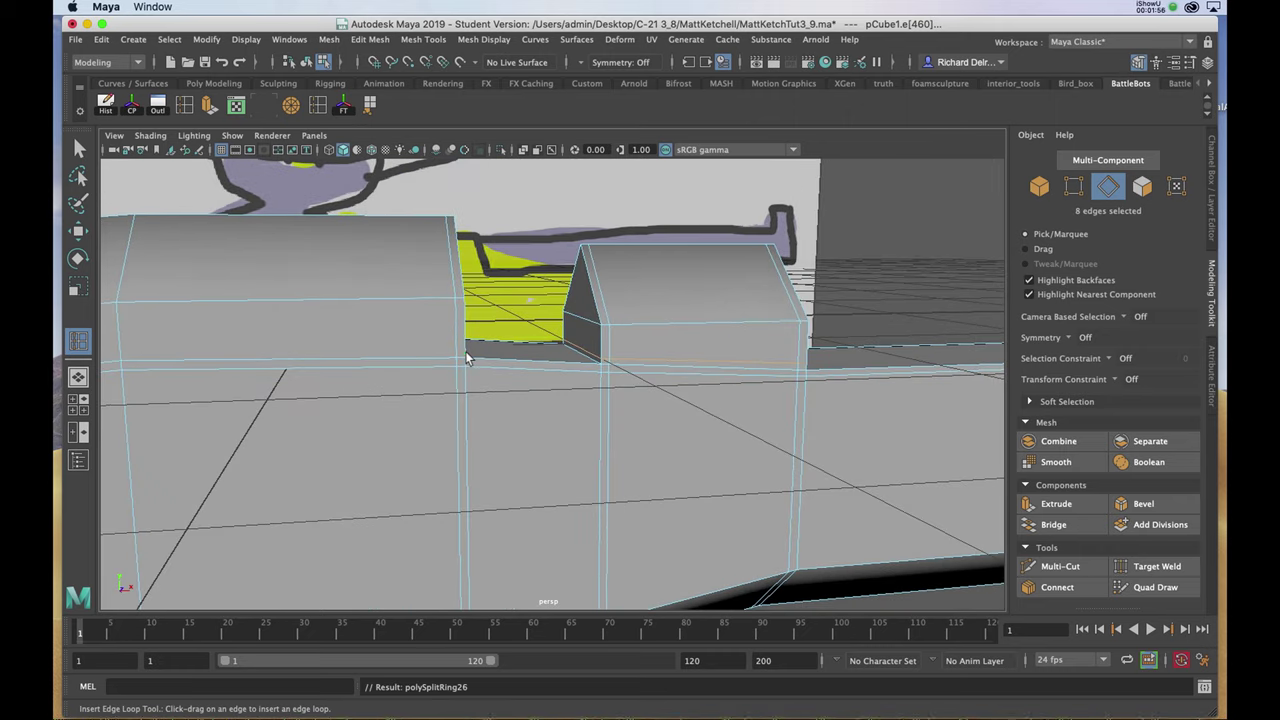
left_click(465, 351)
Step: Examine the new edge loops along the body's side in smooth preview and on the unsmoothed mesh
key("3")
left_click_drag(465, 351, 497, 381, "alt")
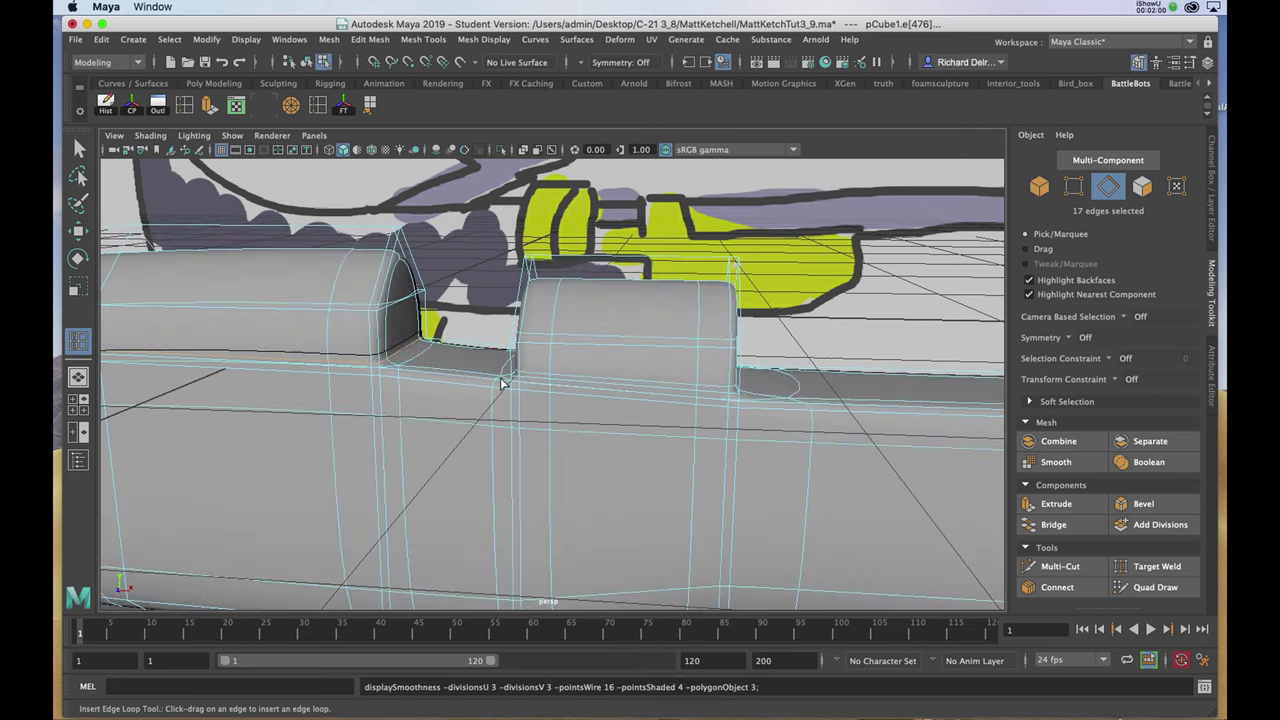
scroll(643, 413, "down", 5)
mouse_move(650, 386)
left_mouse_down("alt")
mouse_move(525, 379)
mouse_move(640, 388)
left_mouse_up("alt")
key("1")
middle_click_drag(640, 388, 730, 387, "alt")
left_click_drag(729, 387, 550, 346, "alt")
scroll(552, 330, "up", 3)
left_click_drag(175, 351, 558, 327, "alt")
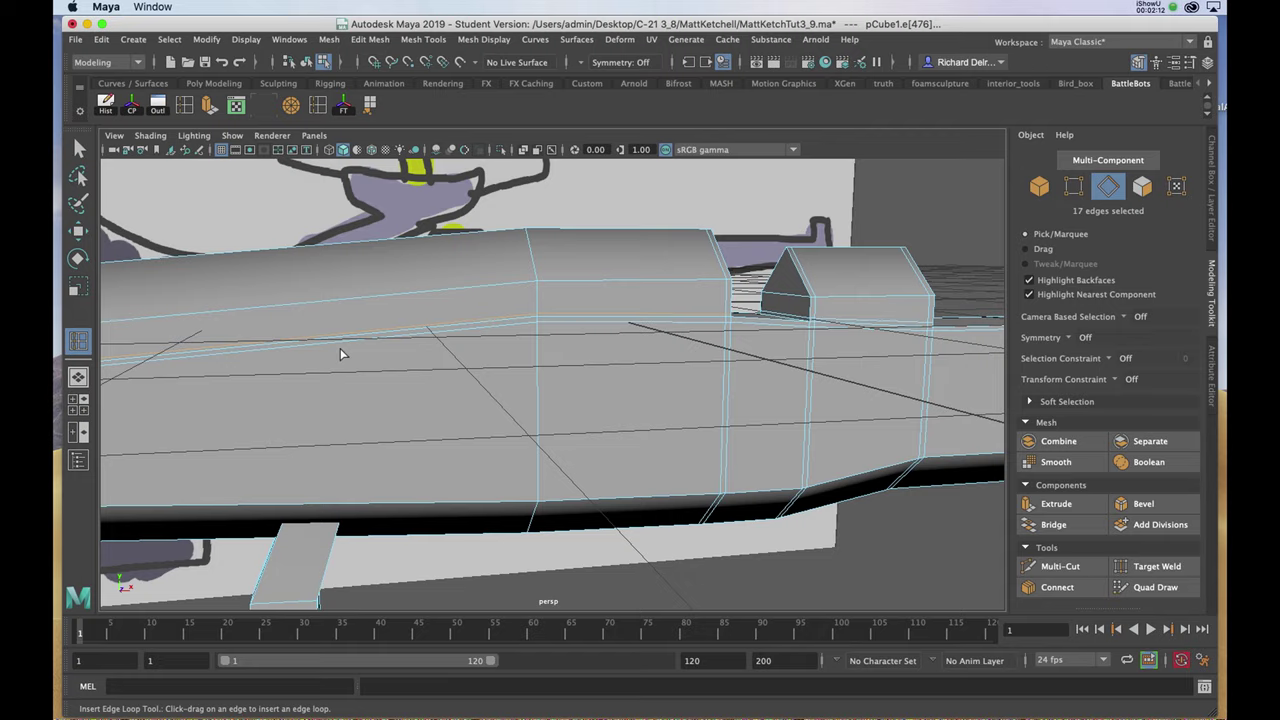
left_click_drag(750, 414, 560, 264, "alt")
left_click_drag(456, 256, 608, 288, "alt")
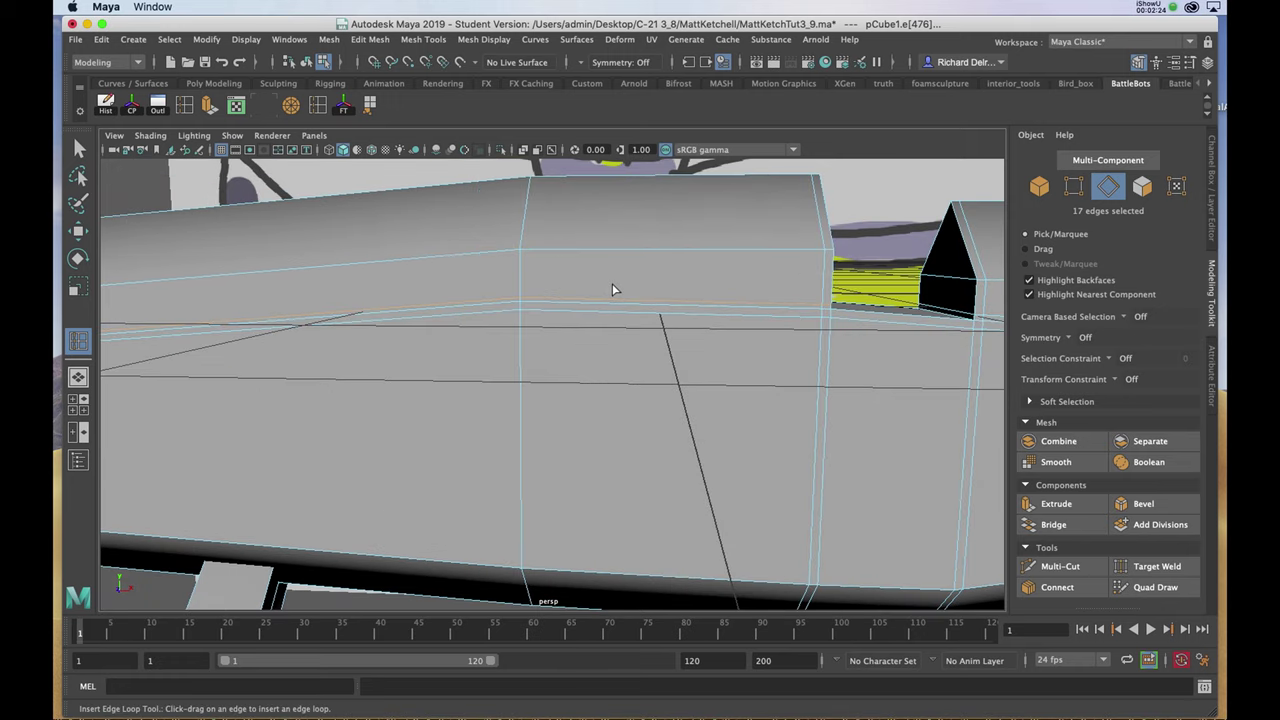
Step: Switch to edge selection with the Move tool and select the whole lengthwise edge loop above the rear roof section's base
key("w")
right_click(586, 266)
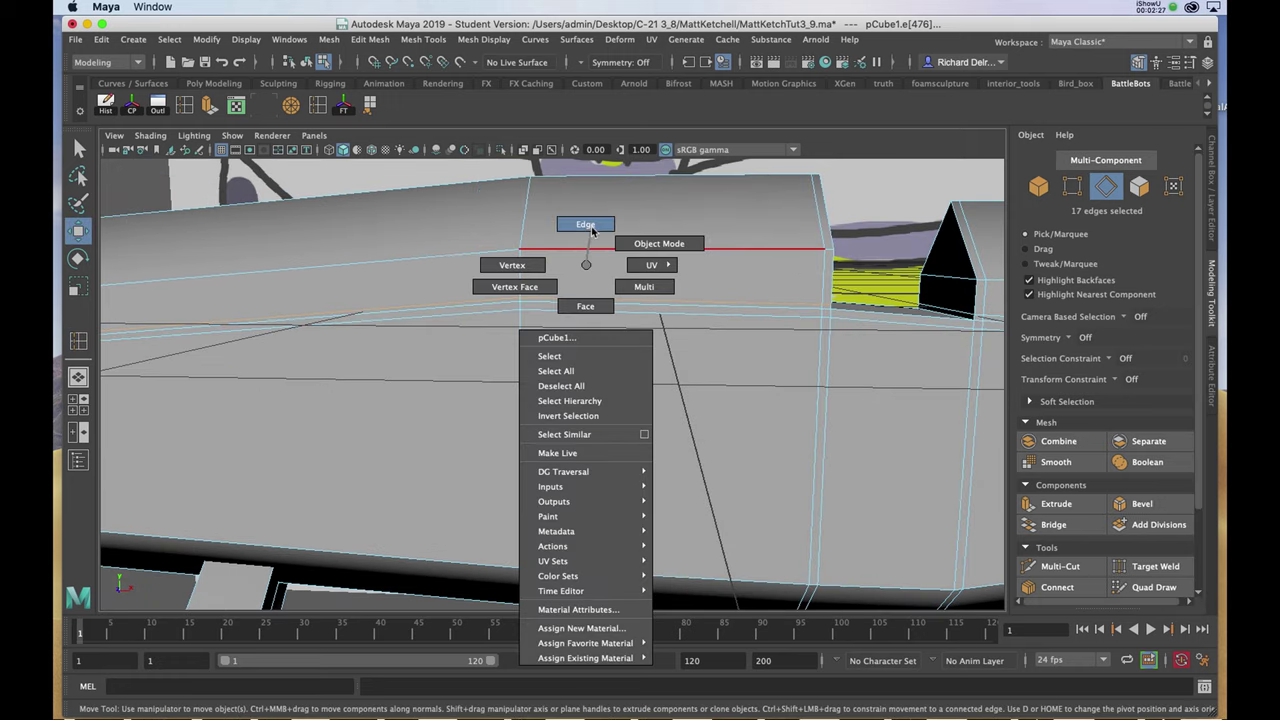
left_click(589, 227)
left_click(487, 302)
left_click_drag(429, 297, 484, 287, "alt")
right_click_drag(484, 287, 400, 317, "alt")
left_click_drag(400, 317, 414, 311, "alt")
middle_click_drag(414, 311, 689, 267, "alt")
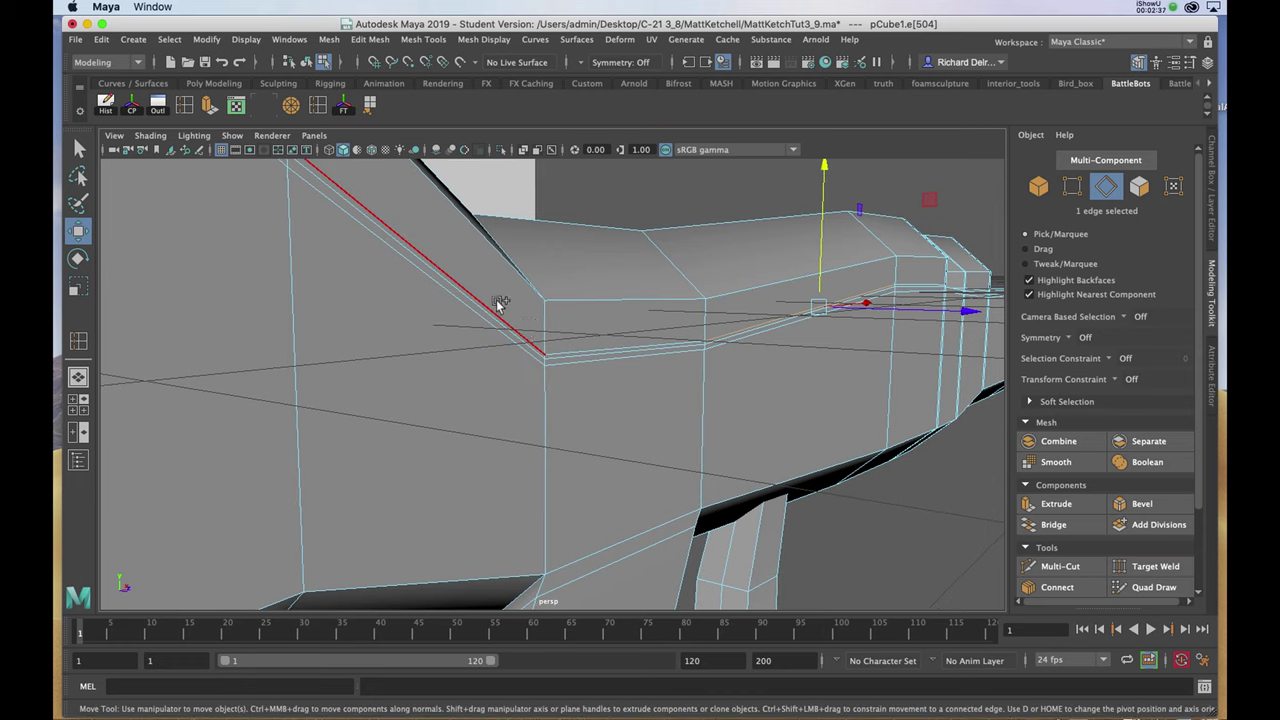
left_click_drag(496, 299, 530, 290, "alt")
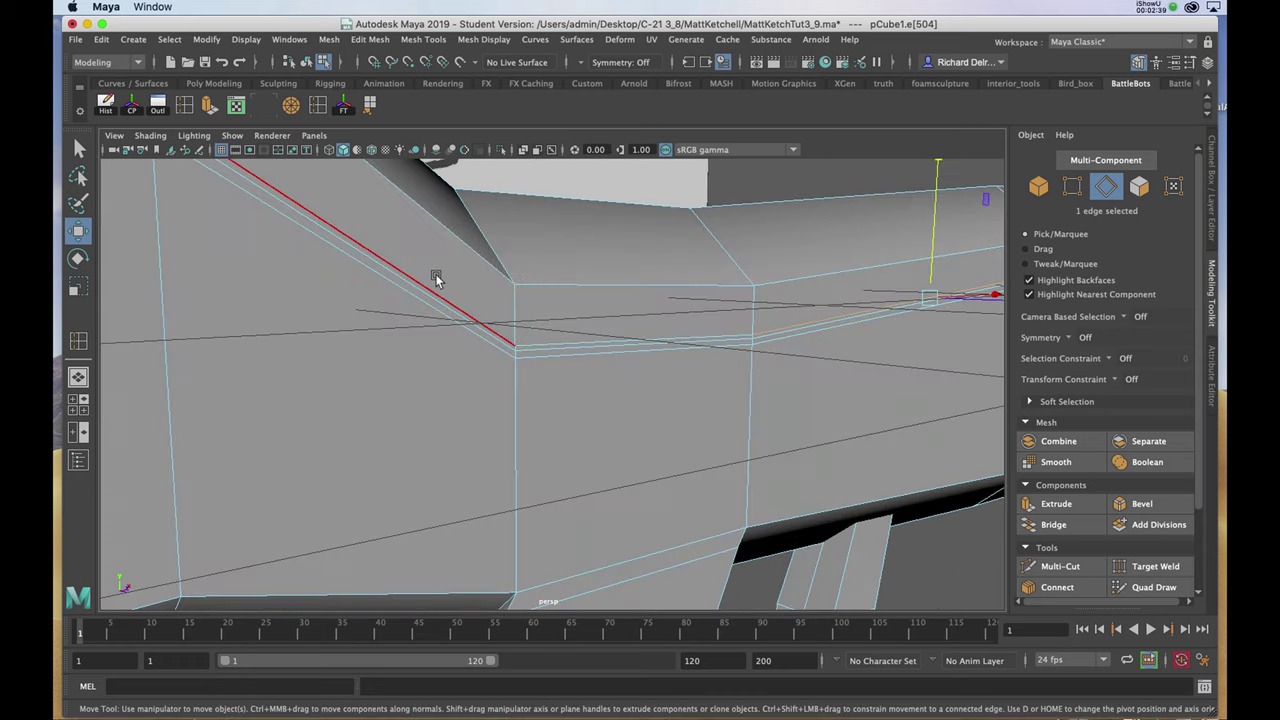
left_click(375, 251, "shift")
double_click(375, 251, "shift")
Step: Deselect the loop's edges in the roof section's front segment on both sides and remove the remaining selected edges with Delete Edge/Vertex
key("f")
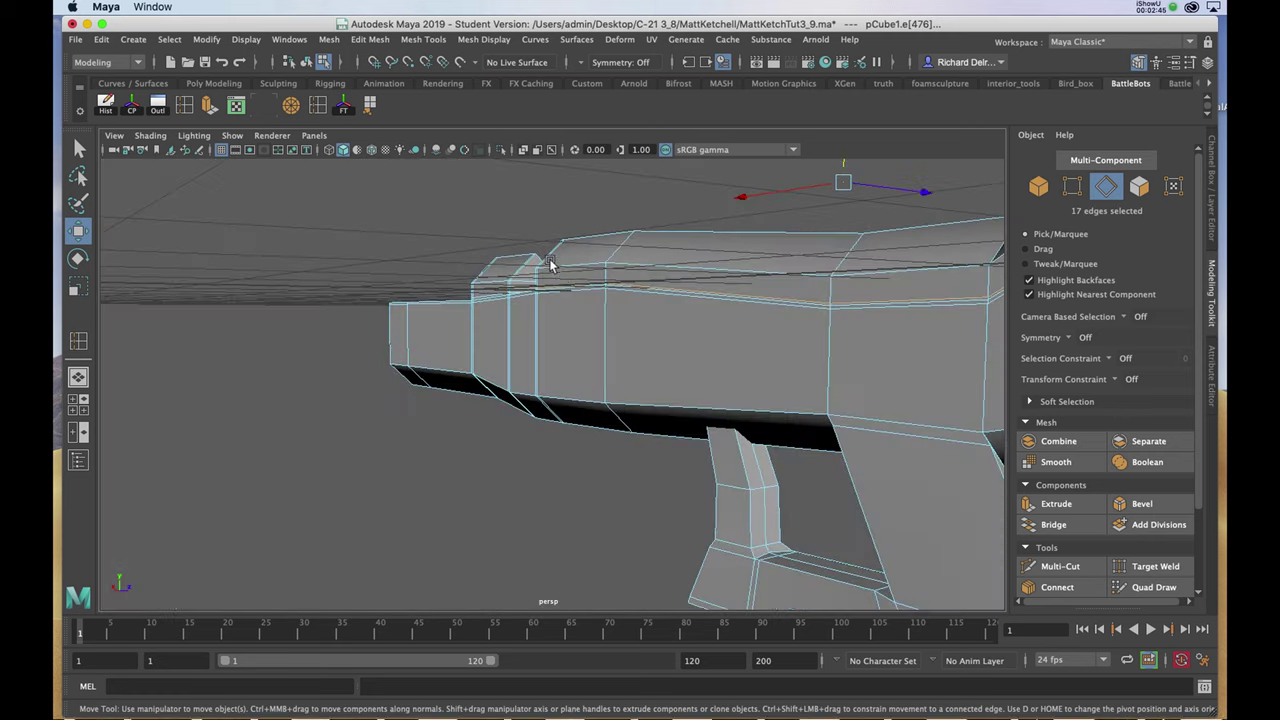
left_click_drag(617, 271, 497, 306, "alt")
key("4")
scroll(497, 306, "up", 4)
middle_click_drag(300, 350, 486, 370, "alt")
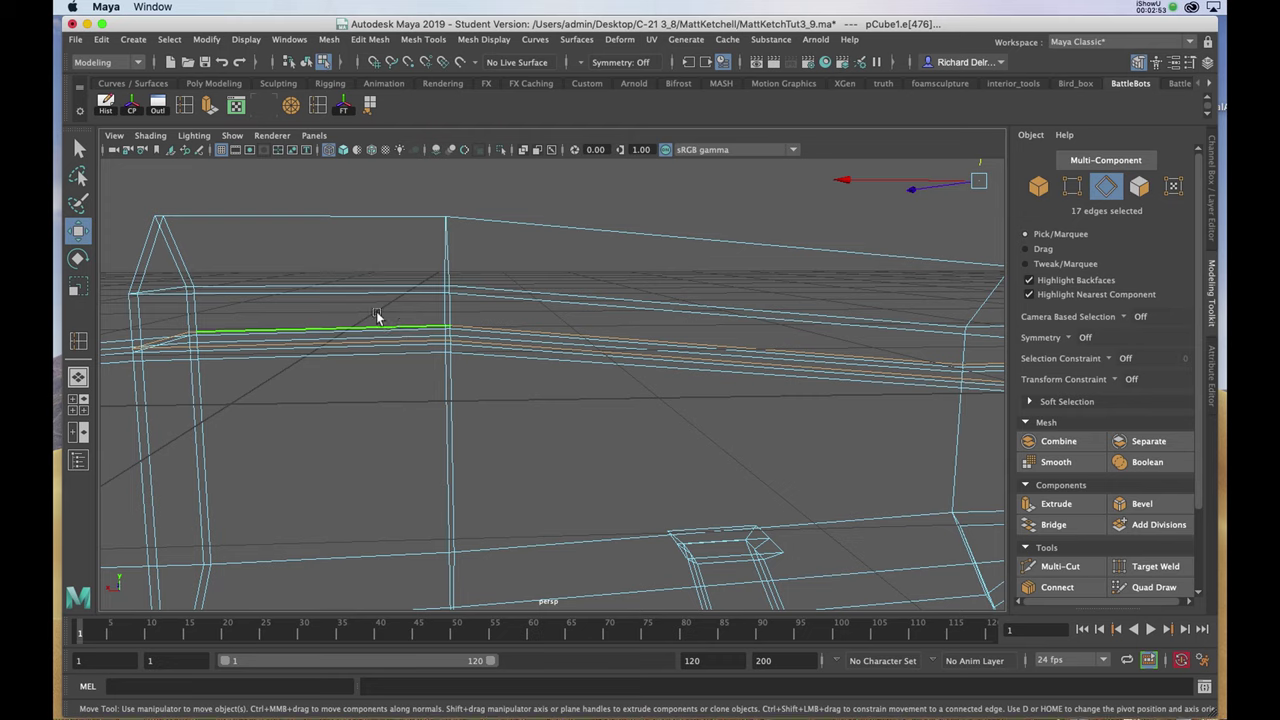
scroll(377, 330, "up", 1)
scroll(377, 333, "down", 3)
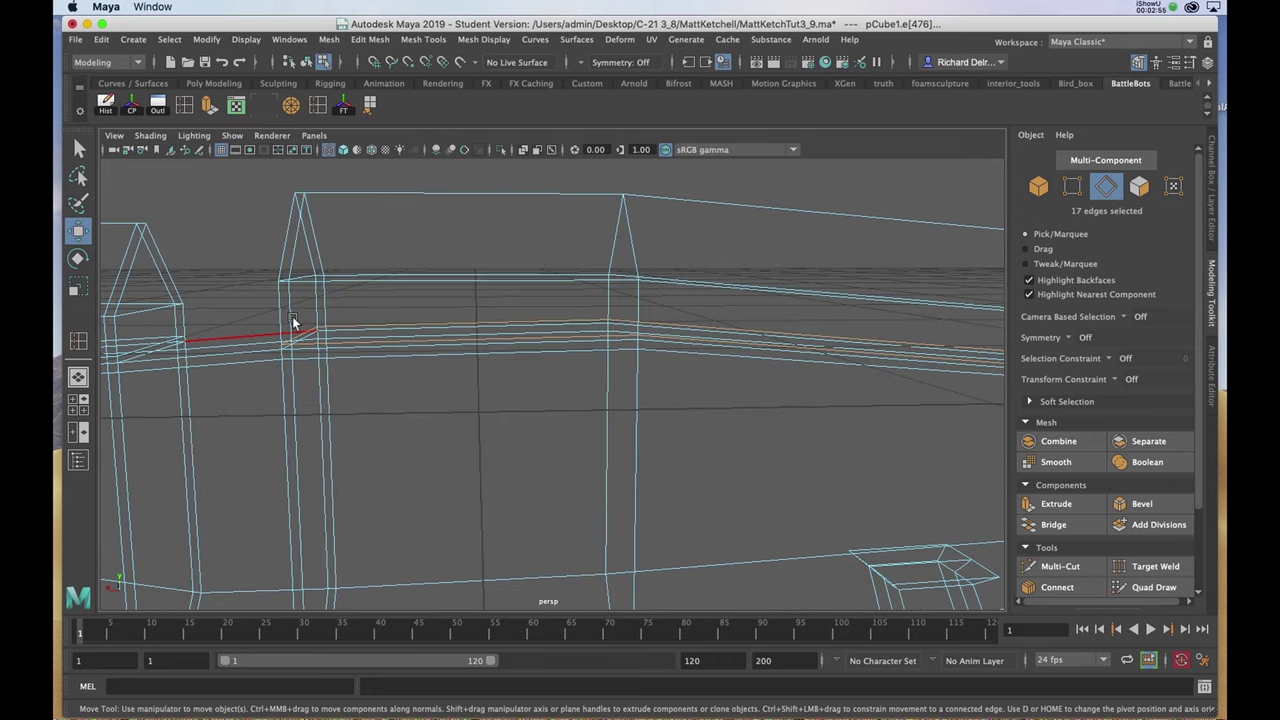
scroll(443, 348, "up", 1)
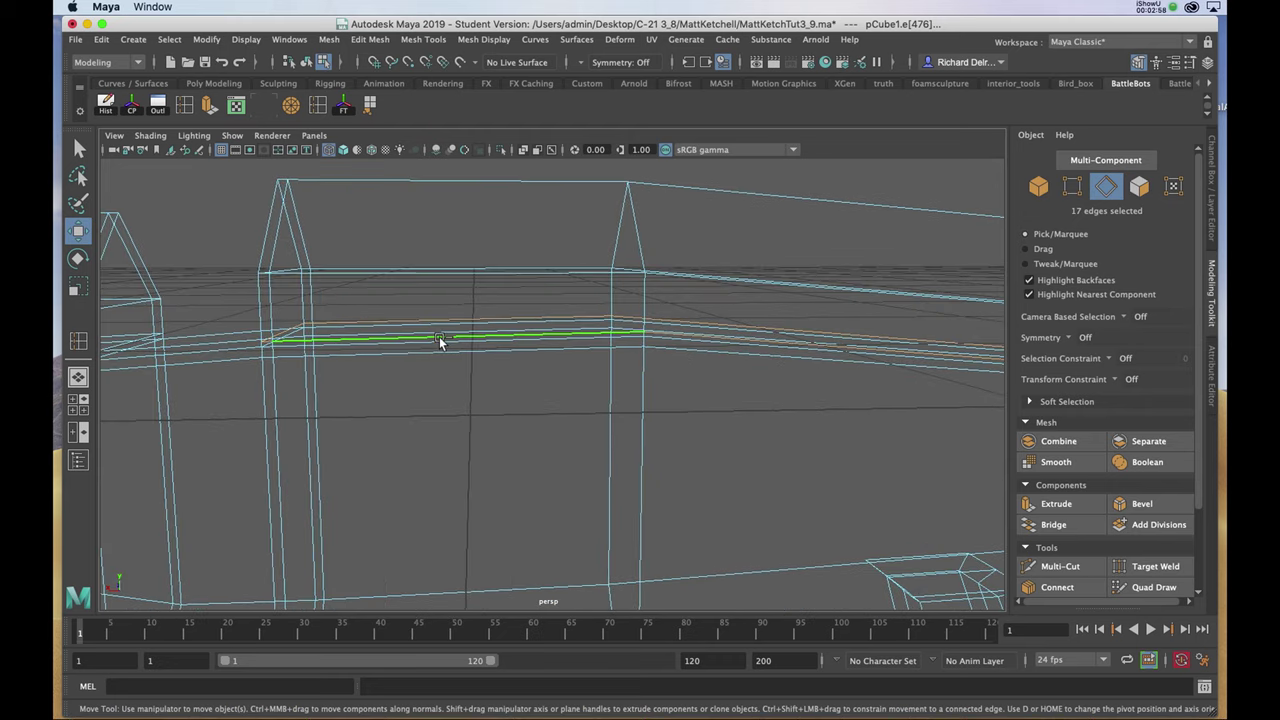
scroll(440, 333, "up", 3)
left_click_drag(467, 405, 463, 424, "alt")
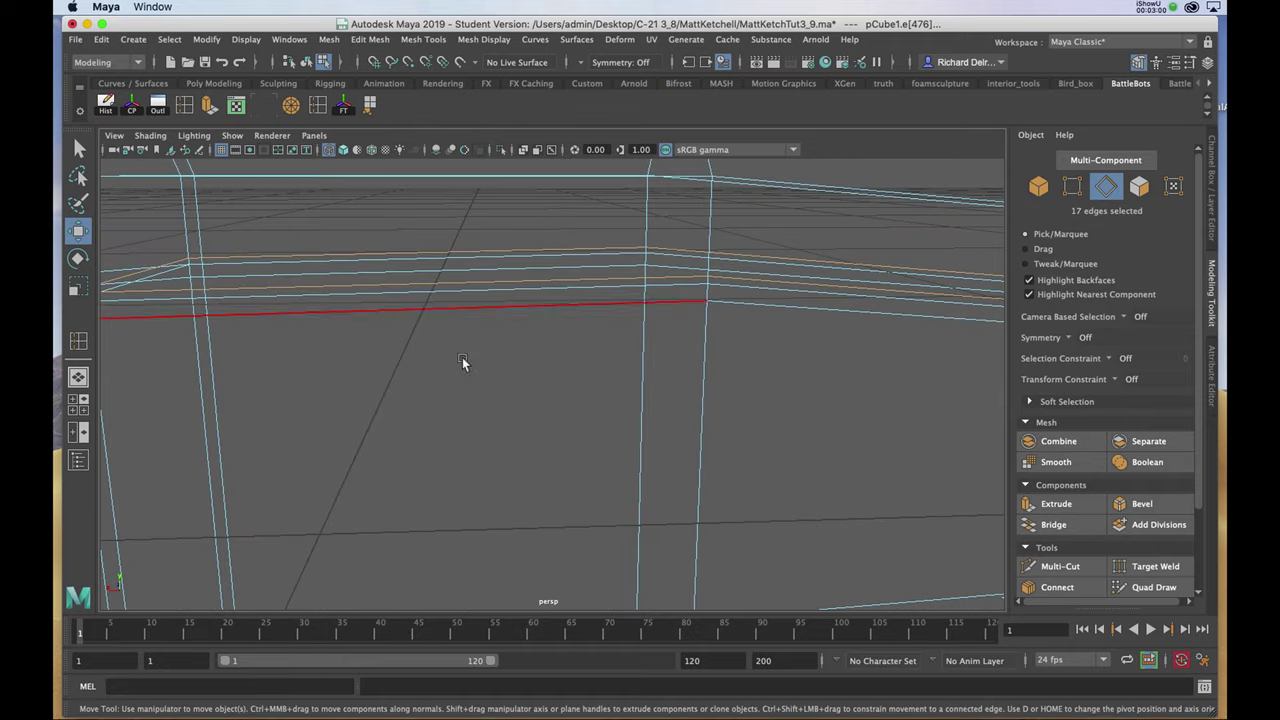
left_click(467, 281, "shift")
left_click(478, 250, "shift")
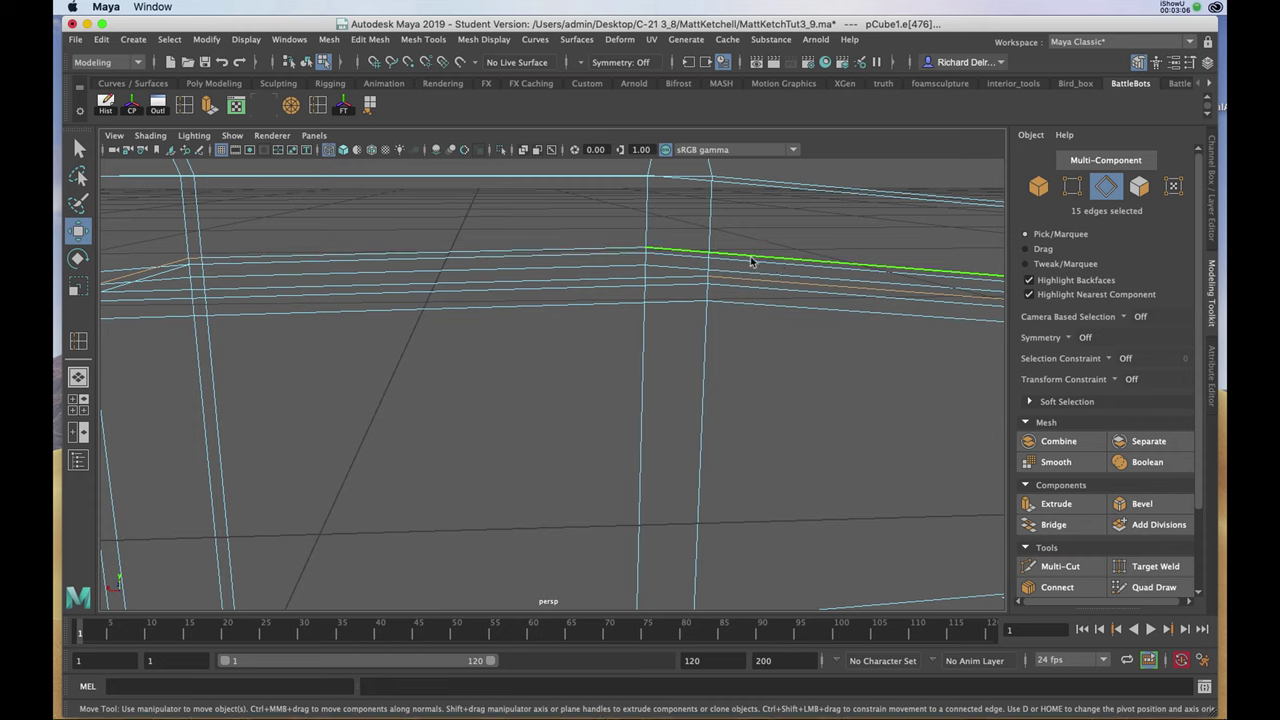
key("space")
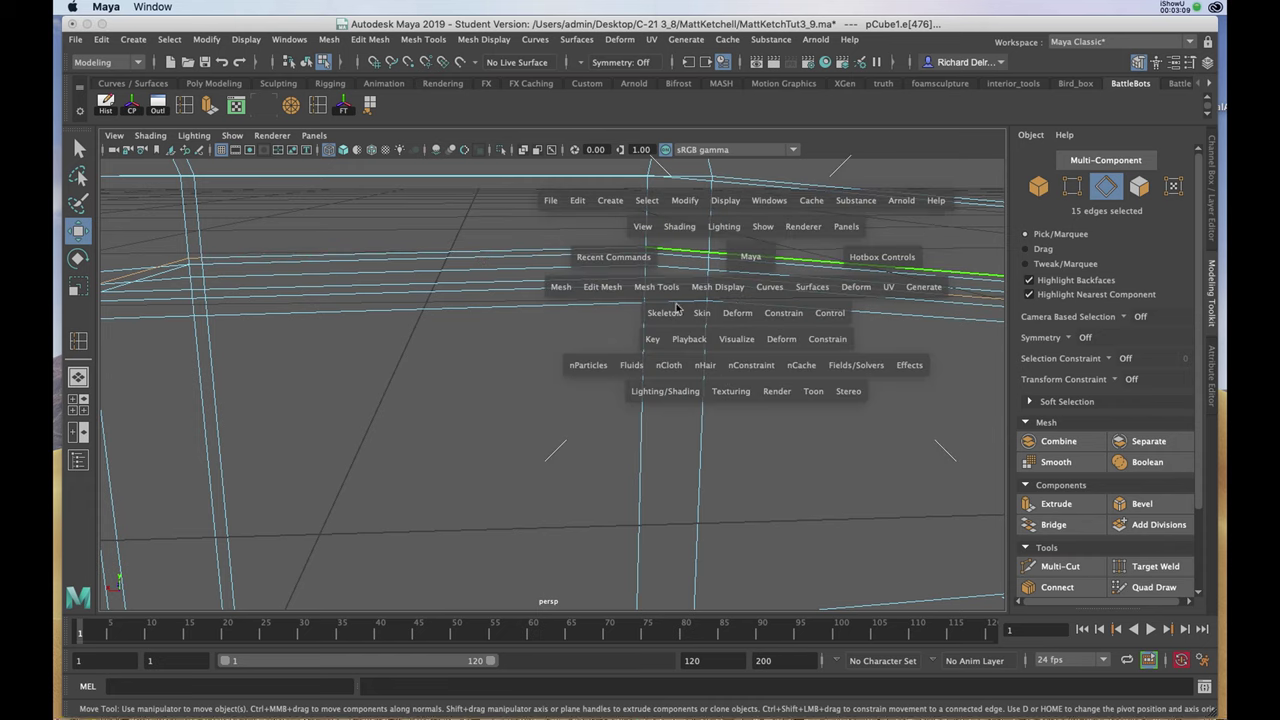
left_click_drag(617, 290, 660, 567)
left_click_drag(660, 569, 660, 569)
Step: Switch to the shaded front view, show the Channel Box and hide the TEMPLATE layer
right_click_drag(778, 326, 923, 323, "alt")
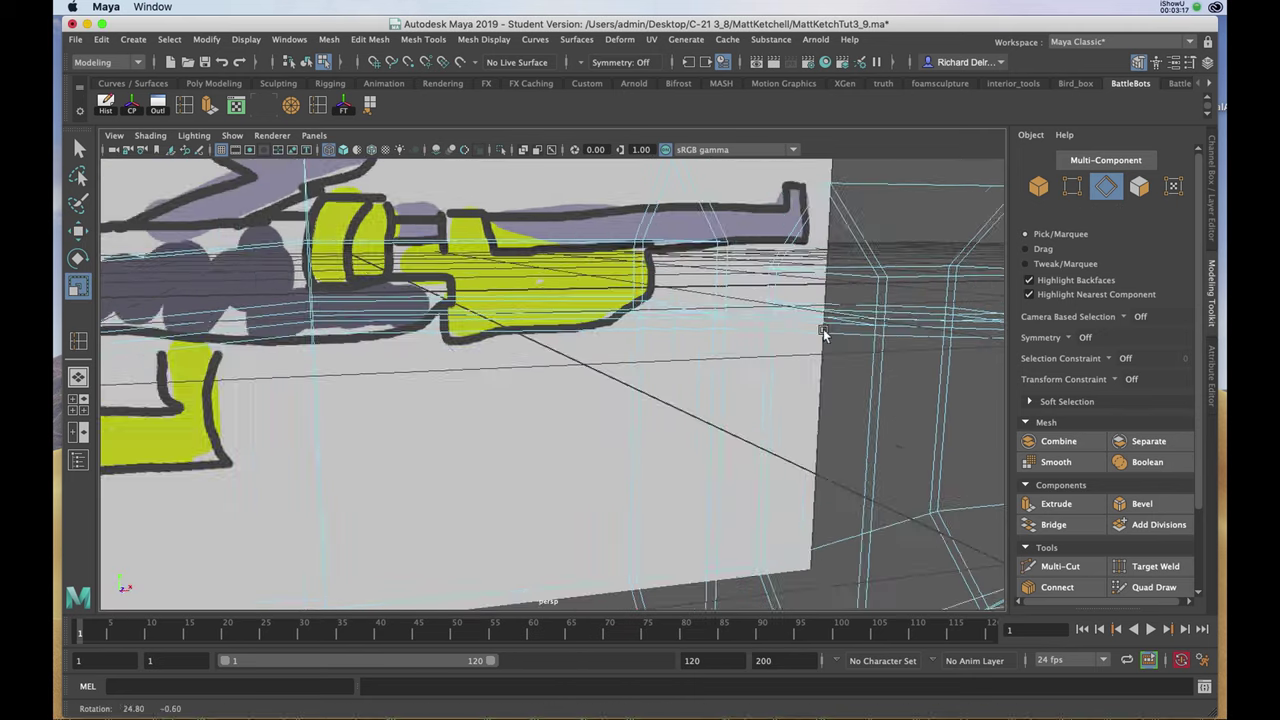
key("r")
right_click_drag(778, 326, 922, 328, "alt")
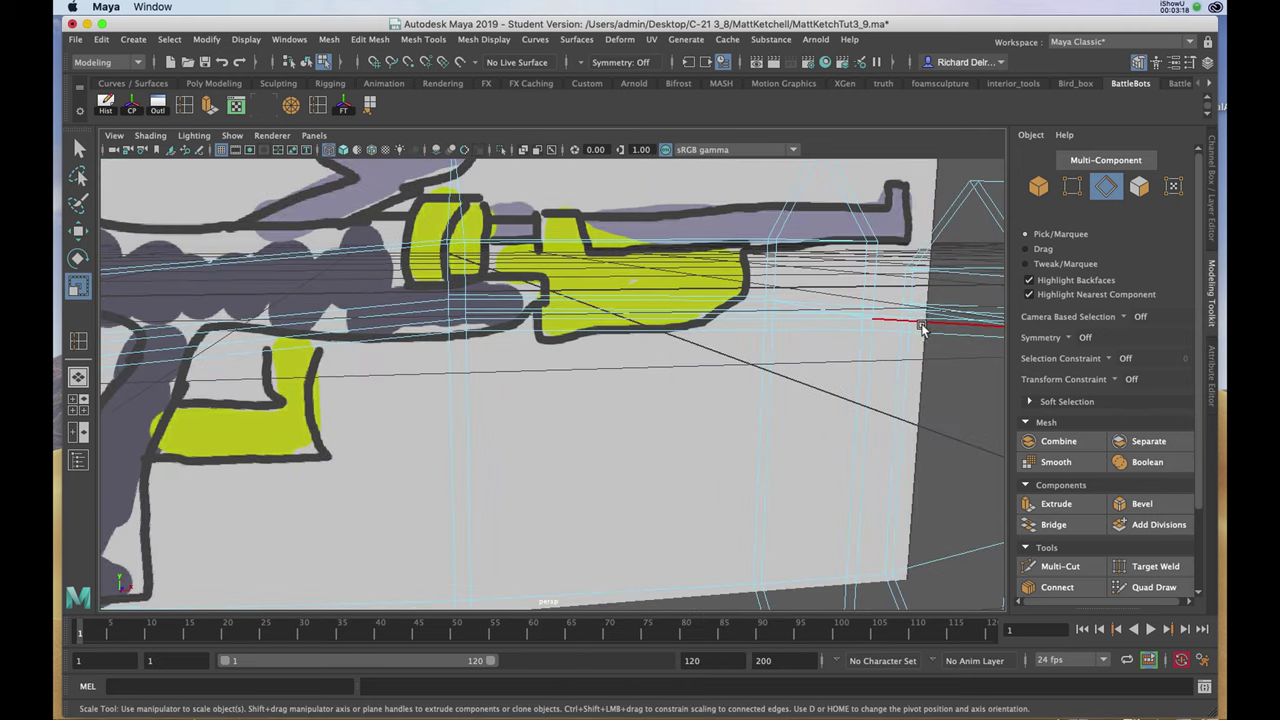
key("5")
right_click_drag(556, 306, 642, 410, "alt")
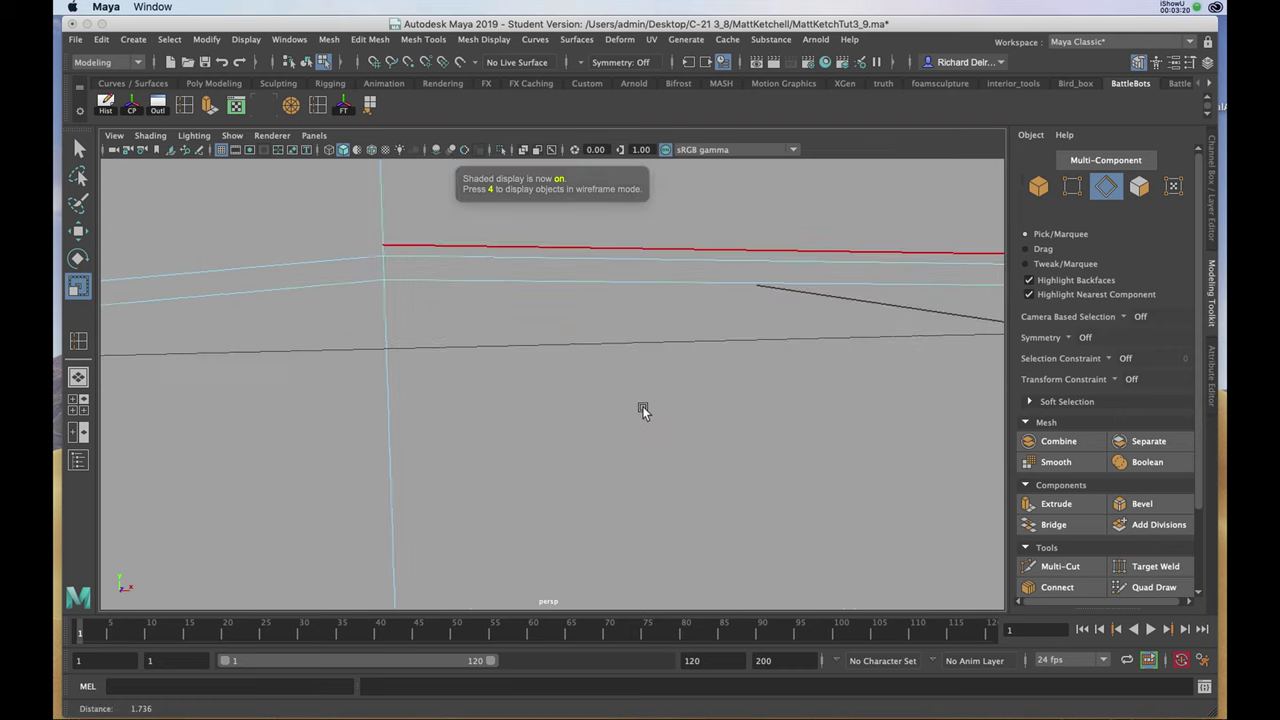
mouse_move(460, 266)
left_mouse_down("alt")
mouse_move(374, 254)
mouse_move(464, 274)
left_mouse_up("alt")
key("space")
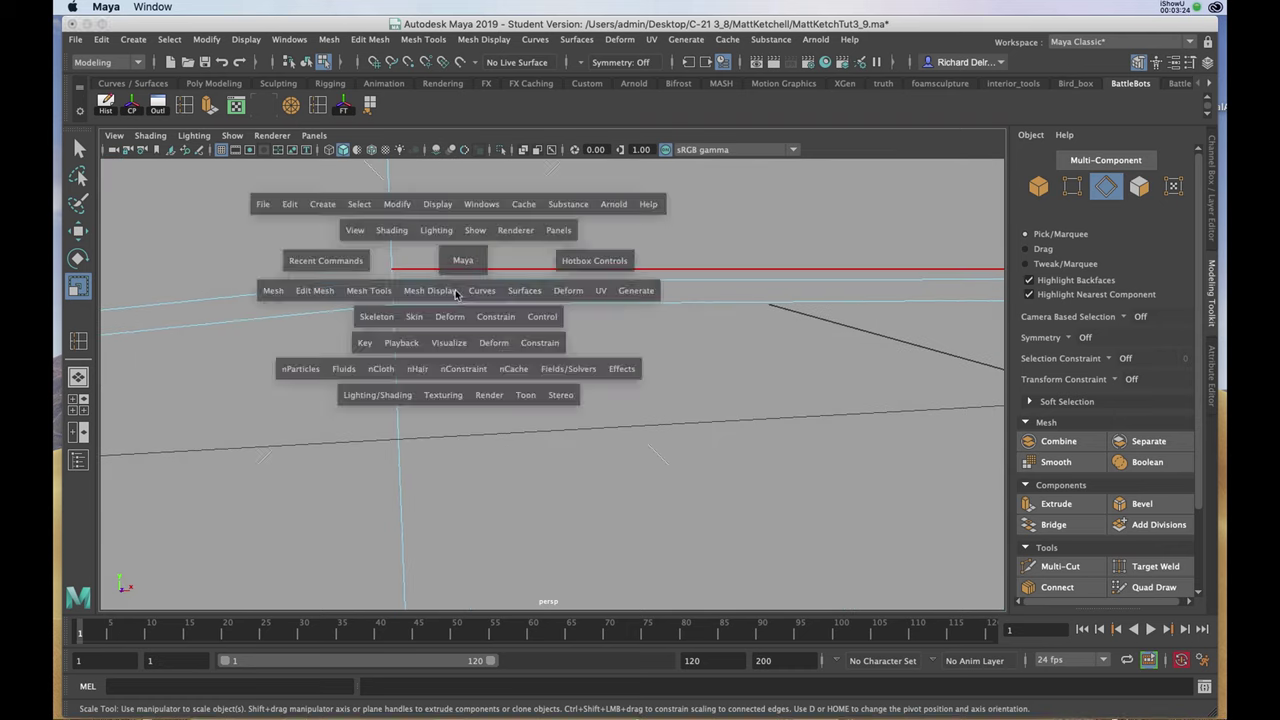
key("space")
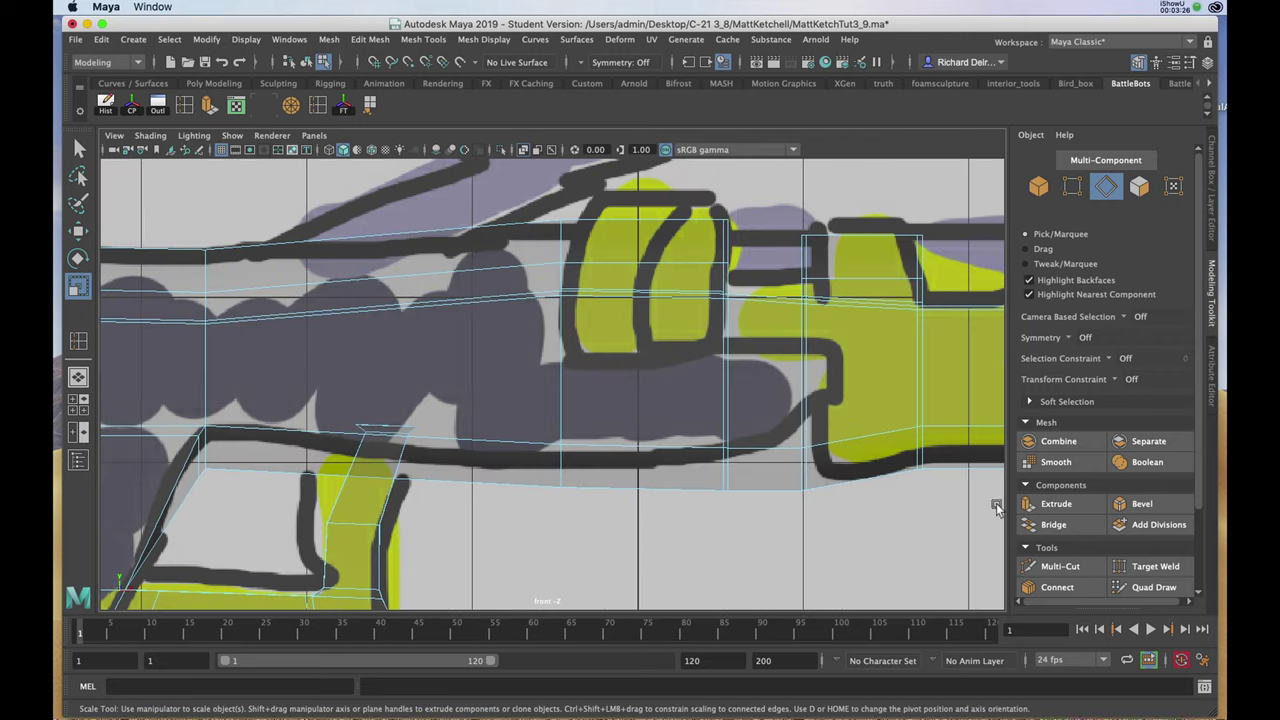
key("ctrl+a")
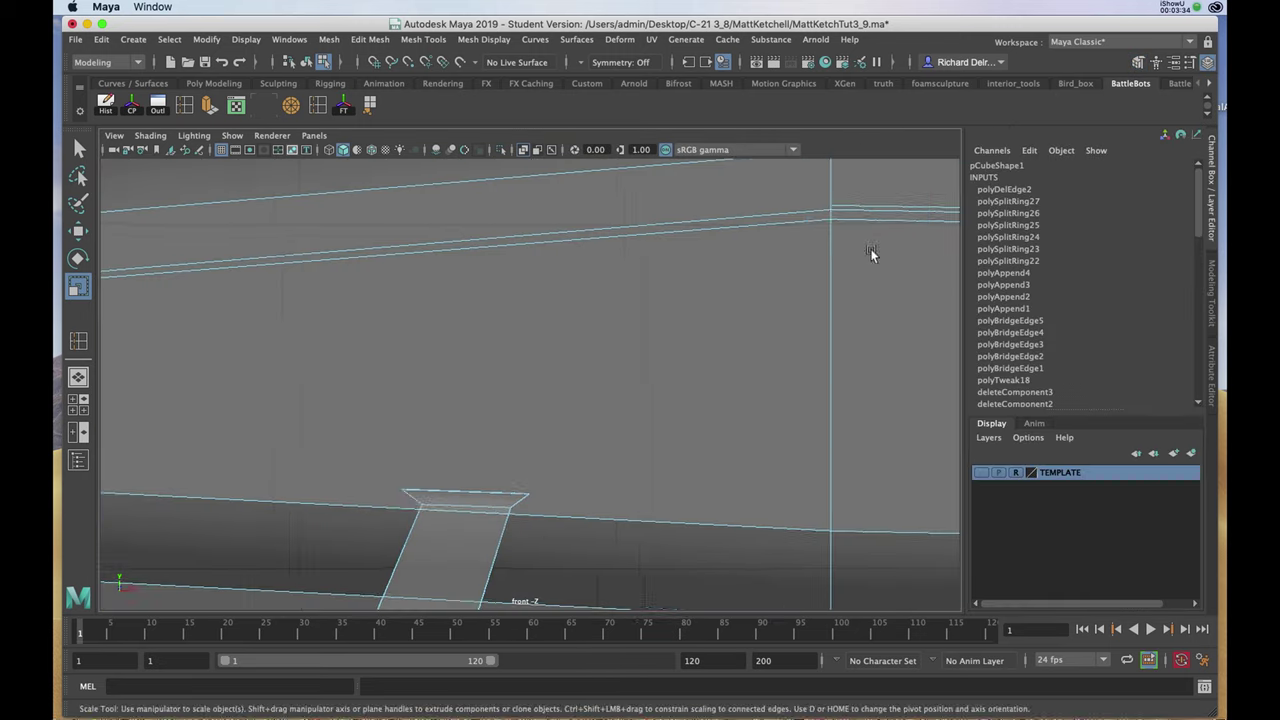
Step: In vertex mode, move the leftover upper vertices at the end of the deleted edges down onto the vertices just below
scroll(866, 251, "up", 2)
middle_click_drag(866, 251, 523, 386, "alt")
right_click_drag(523, 386, 620, 362, "alt")
middle_click_drag(627, 372, 614, 434, "alt")
right_click_drag(623, 341, 556, 322)
left_click_drag(562, 315, 598, 343)
key("w")
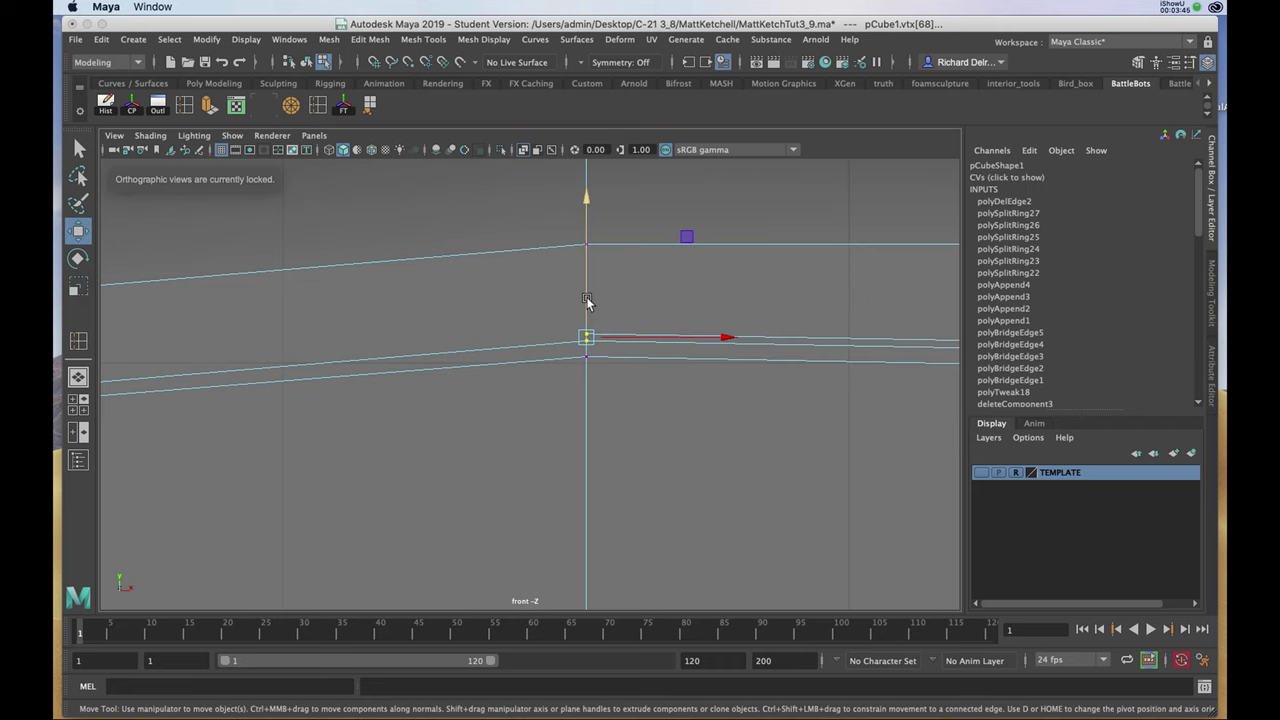
mouse_move(586, 292)
left_mouse_down()
mouse_move(602, 346)
mouse_move(585, 308)
left_mouse_up()
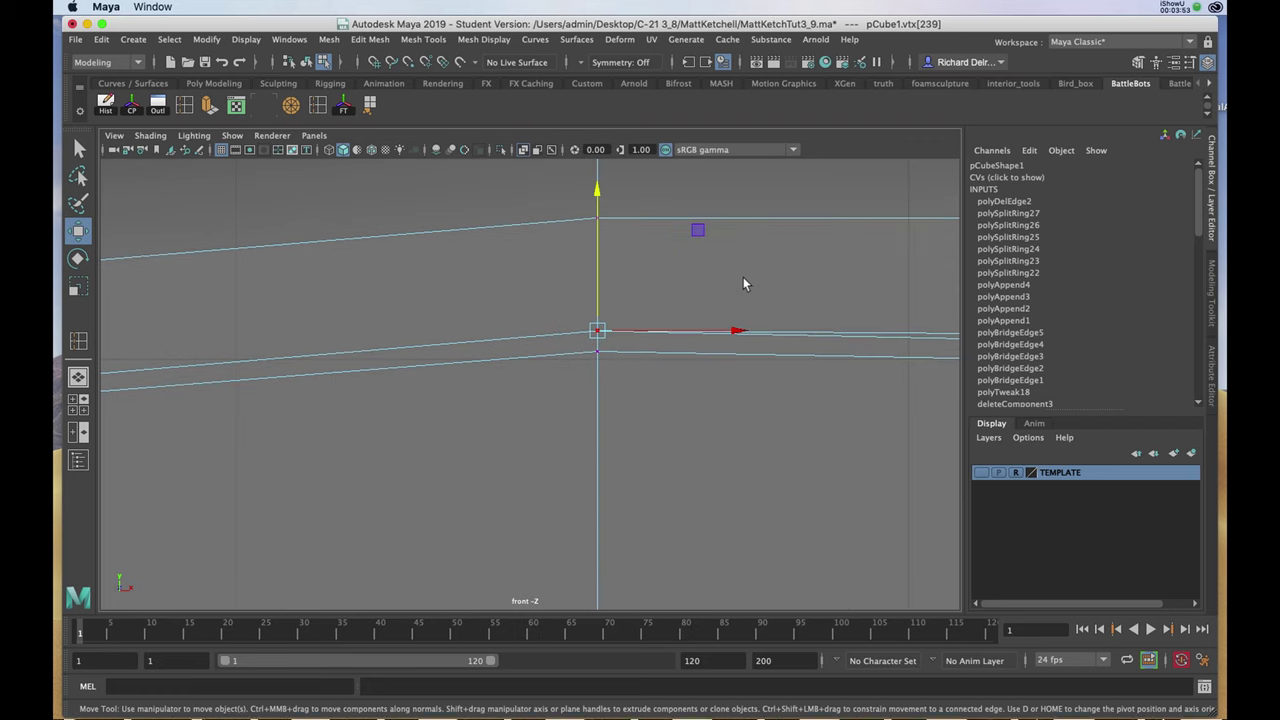
Step: In the perspective view, merge the overlapping vertices at the deleted edges' end on the near side with Merge
key("space")
key("space")
key("f")
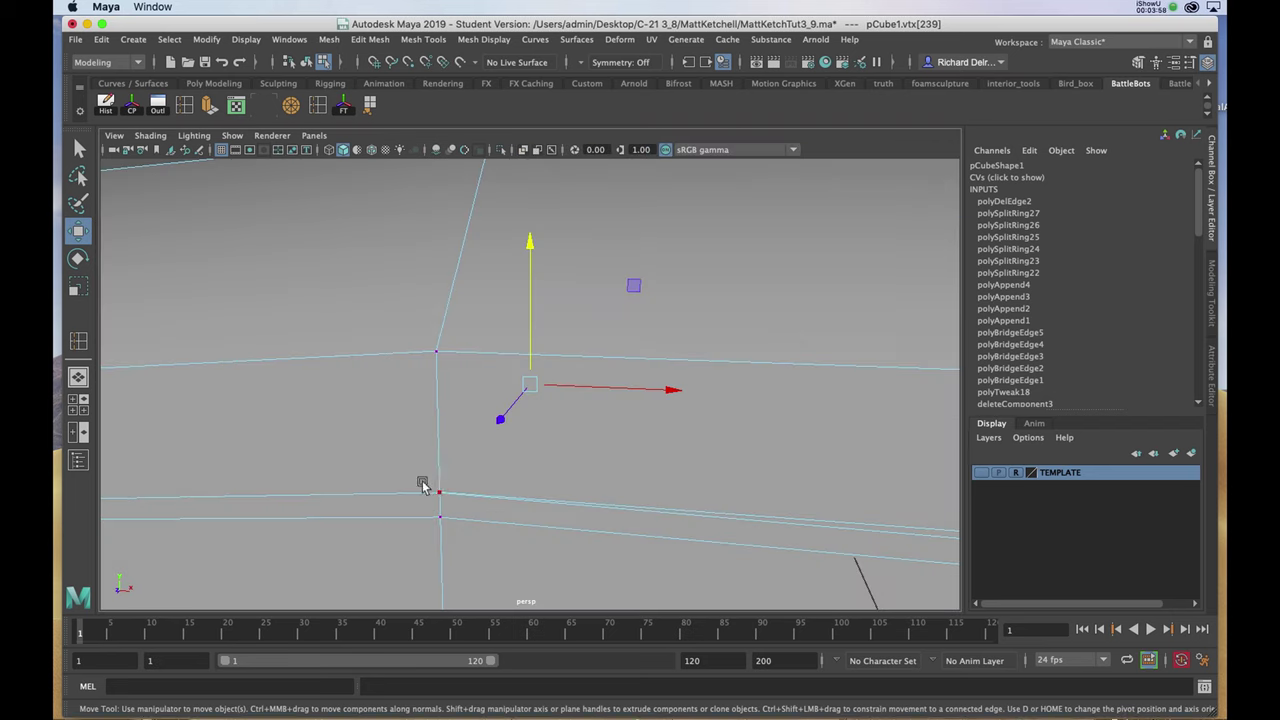
left_click(440, 493)
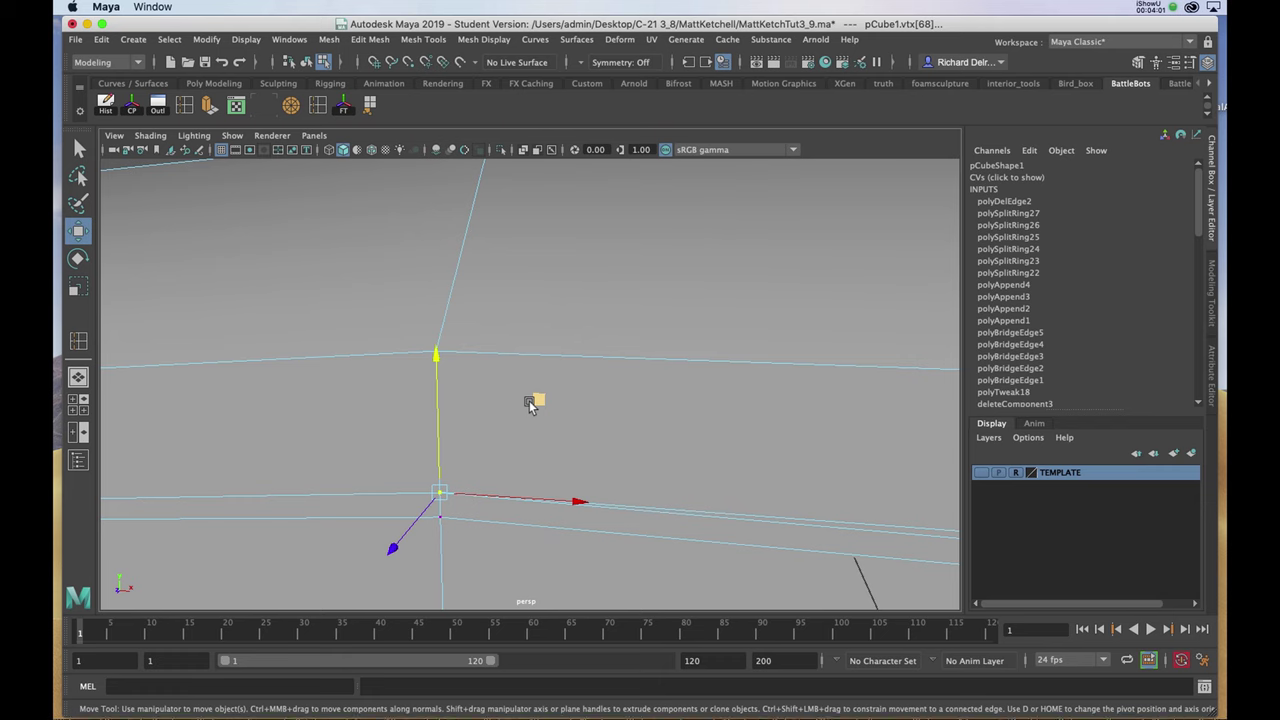
key("space")
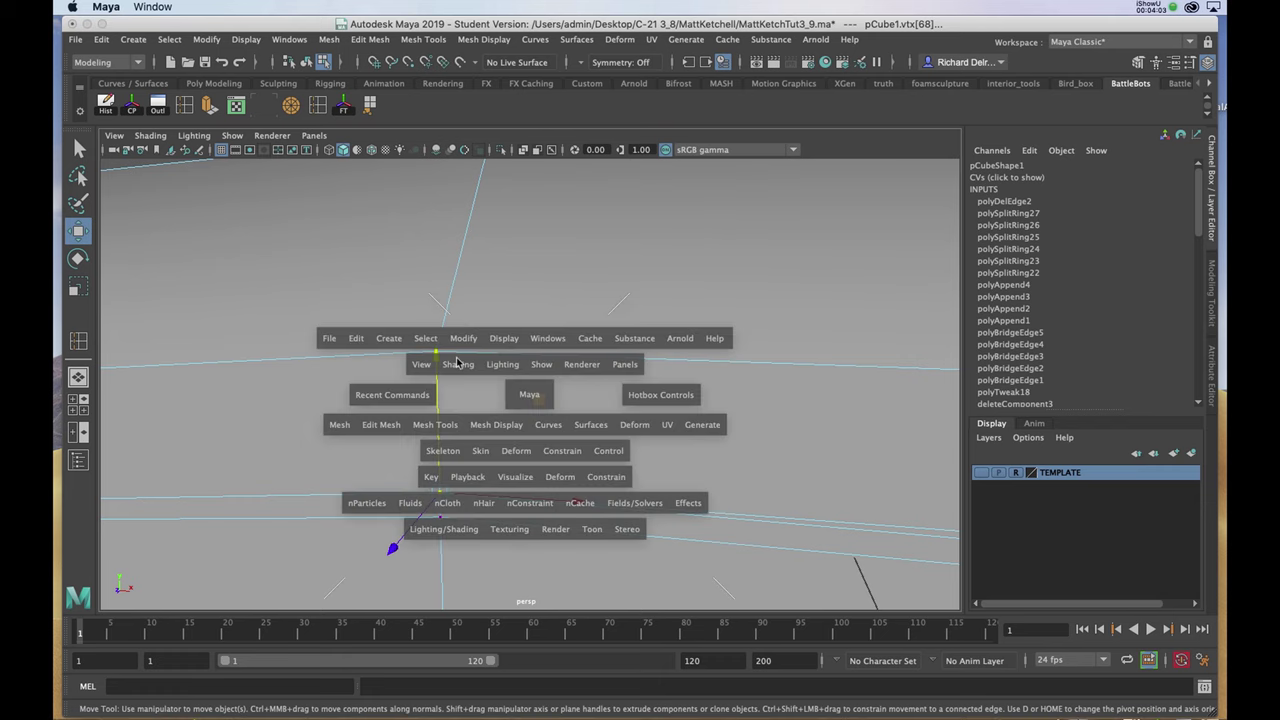
left_click(388, 425)
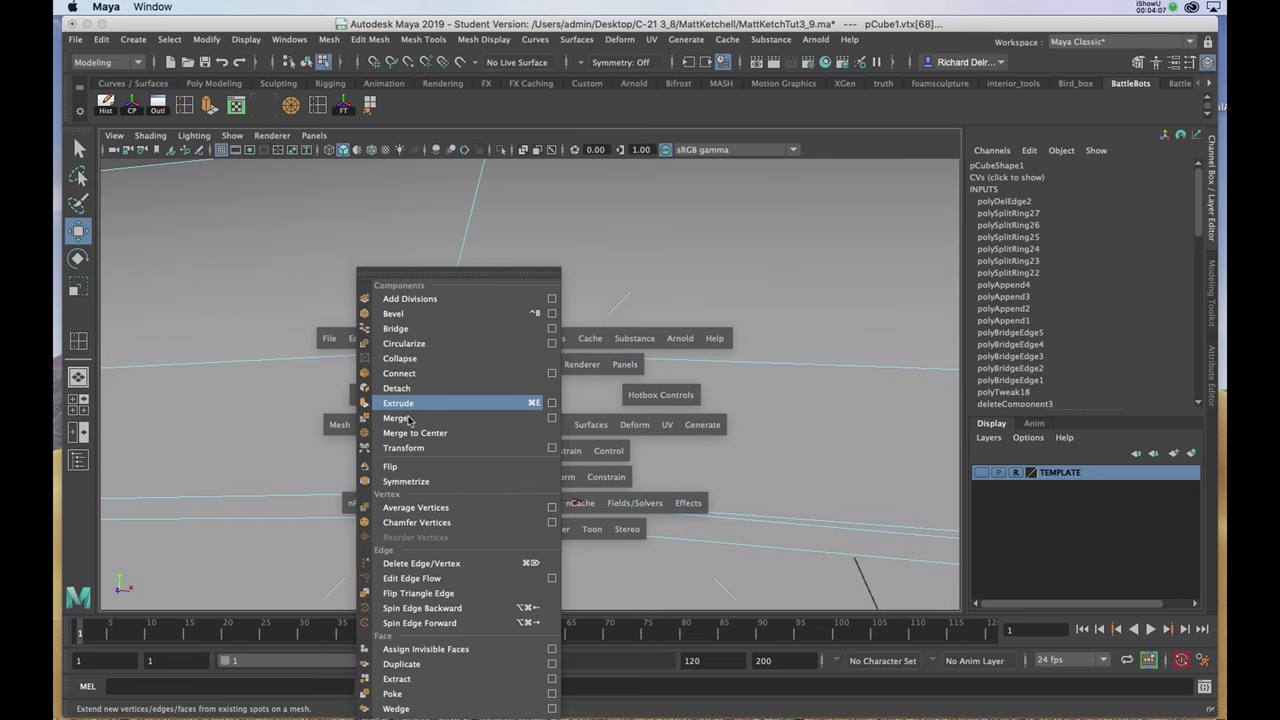
left_click(406, 421)
Step: Repeat the merge on the matching overlapping vertices on the body's opposite side and save the scene
mouse_move(566, 413)
left_mouse_down("alt")
mouse_move(597, 386)
mouse_move(406, 400)
mouse_move(466, 346)
left_mouse_up("alt")
right_click_drag(466, 346, 515, 378, "alt")
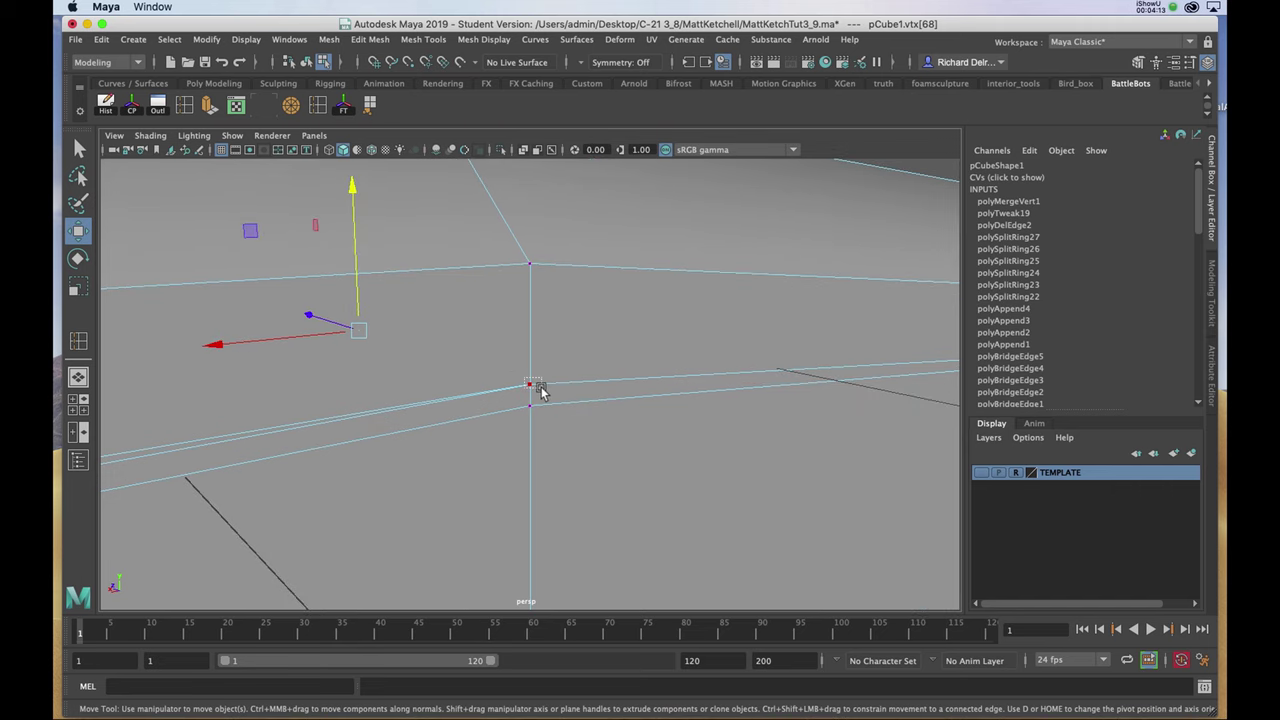
left_click_drag(541, 387, 543, 391)
key("g")
key("super+s")
Step: Select the lower of the two close lengthwise edges behind the roof's front segment on both sides and remove them with Delete Edge/Vertex
right_click_drag(543, 393, 430, 360, "alt")
left_click_drag(430, 360, 552, 326, "alt")
left_click_drag(264, 355, 446, 352, "alt")
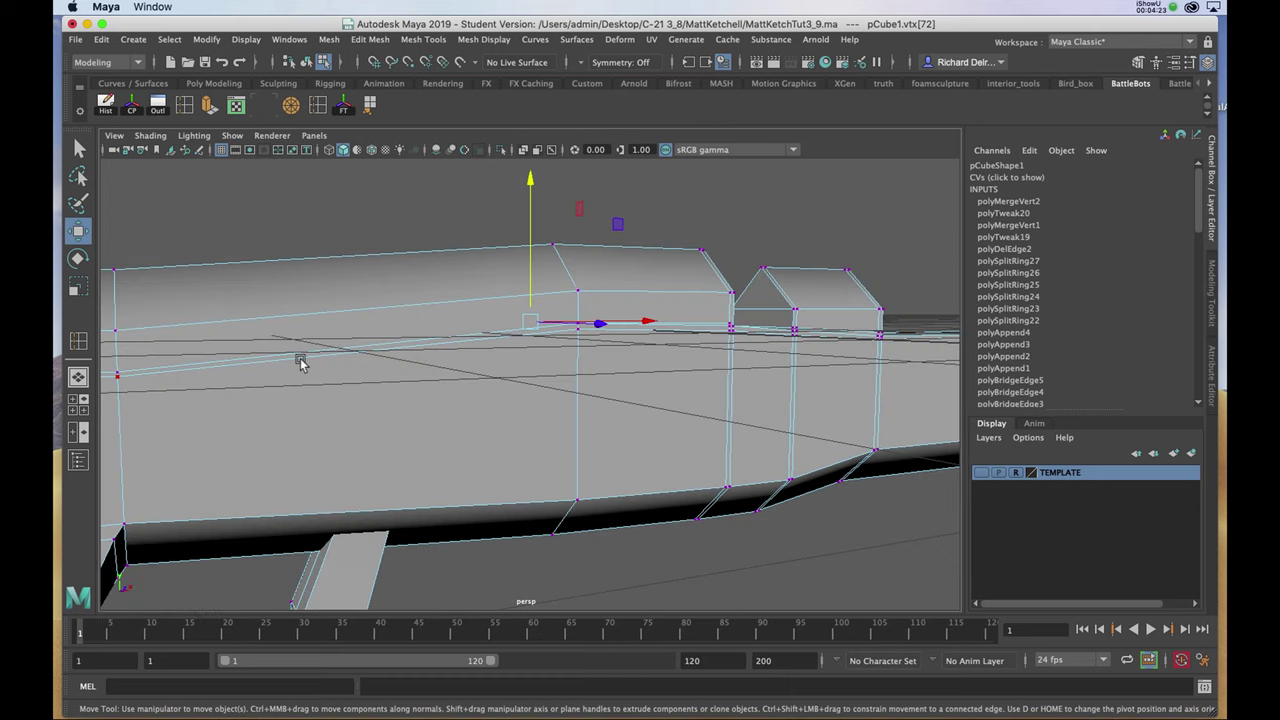
left_click_drag(594, 337, 554, 317, "alt")
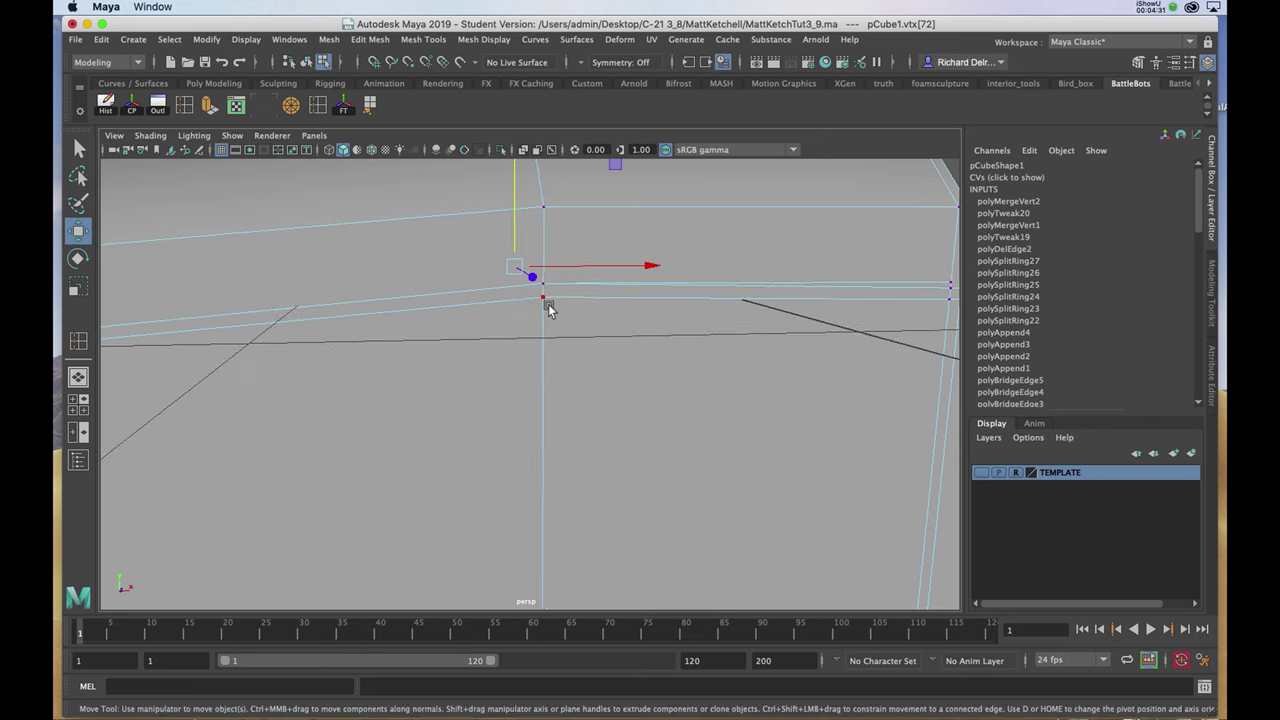
right_click_drag(516, 303, 521, 267)
left_click(516, 298)
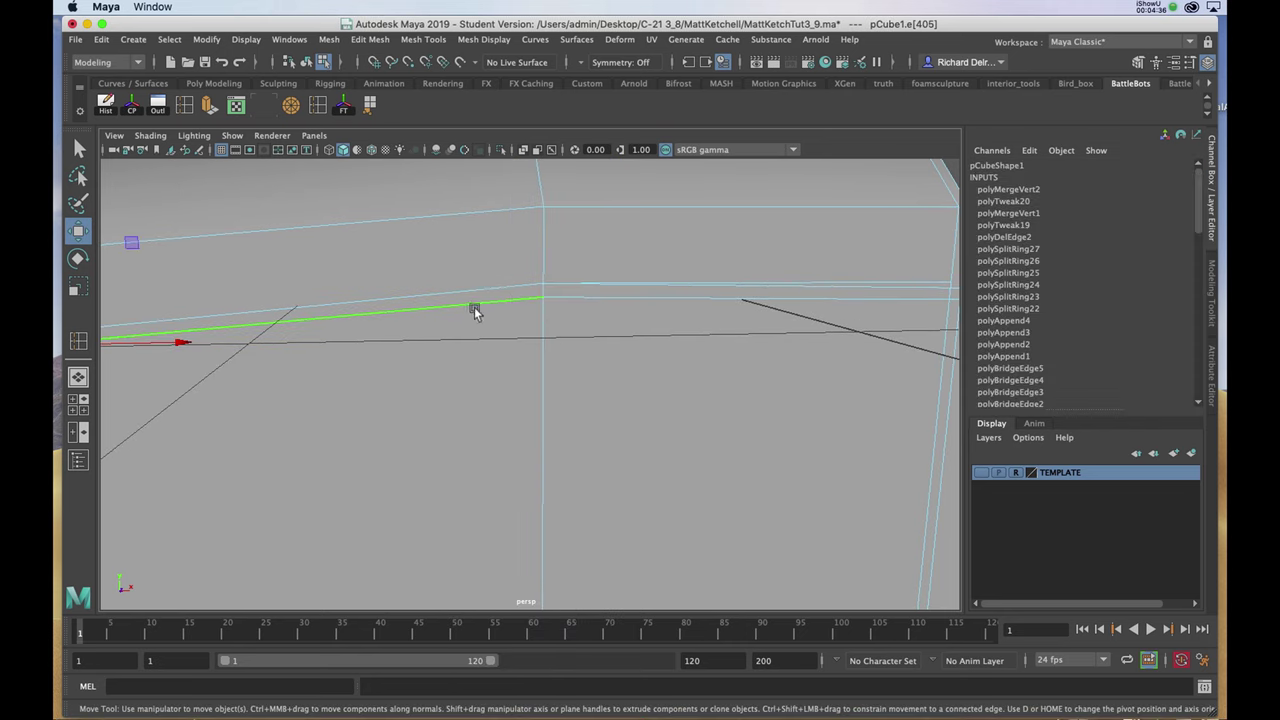
left_click_drag(458, 306, 749, 327, "alt")
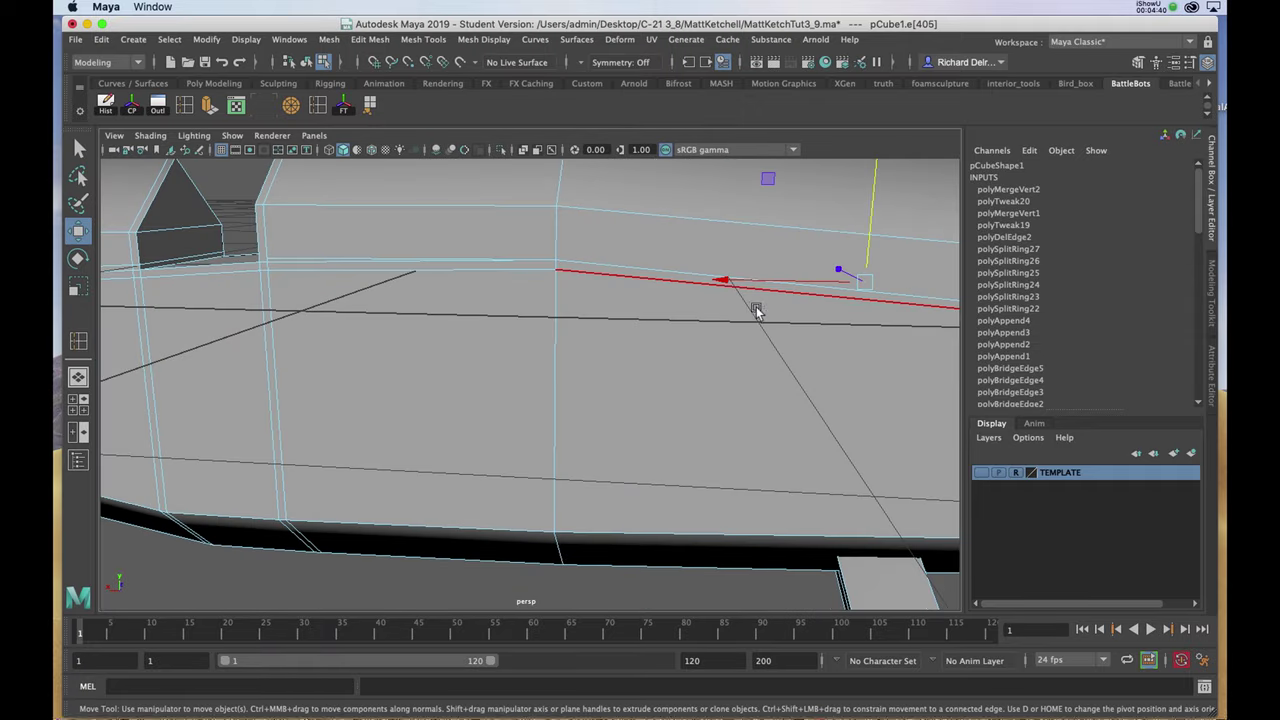
left_click(762, 289)
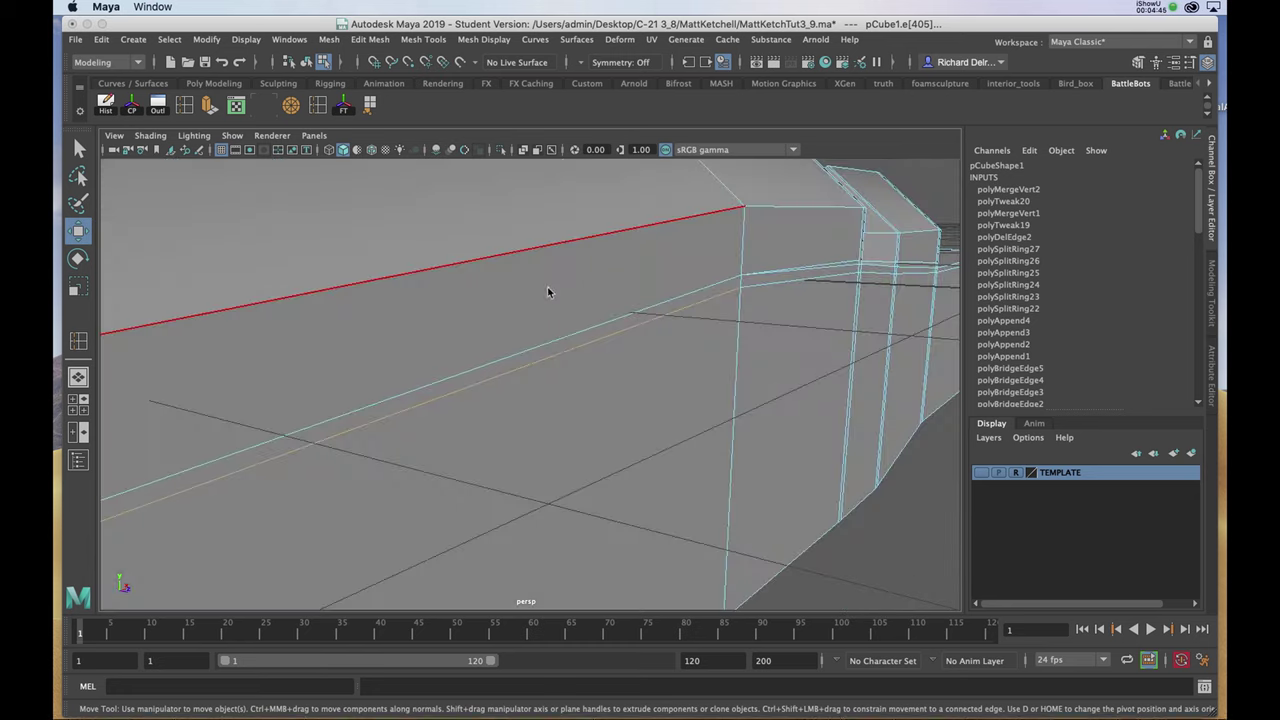
key("4")
left_click_drag(462, 312, 670, 295, "alt")
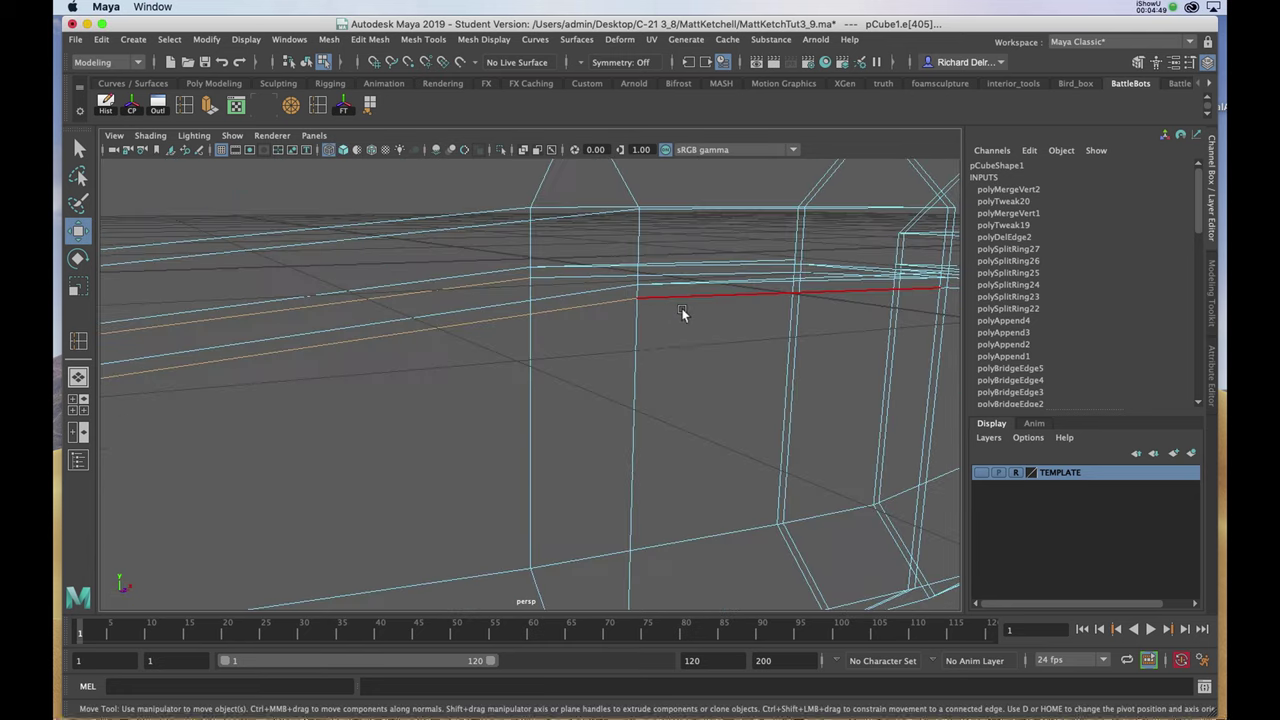
key("space")
left_click(520, 342)
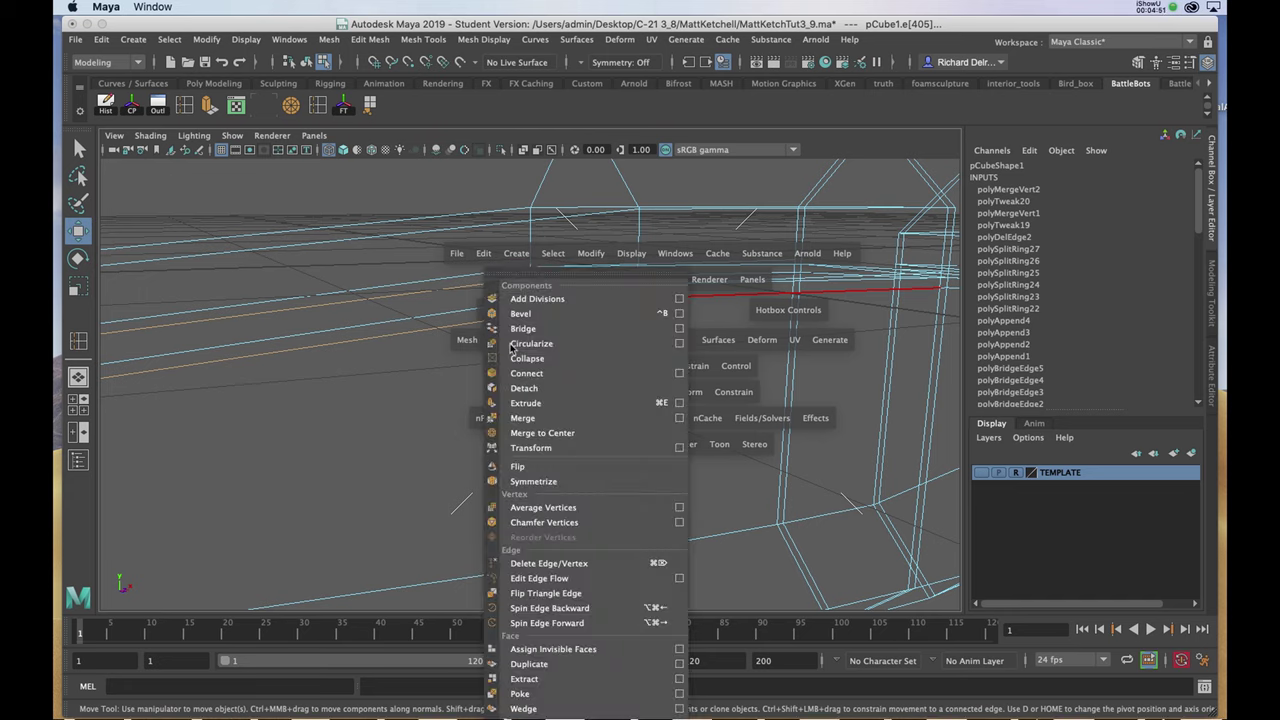
left_click(543, 566)
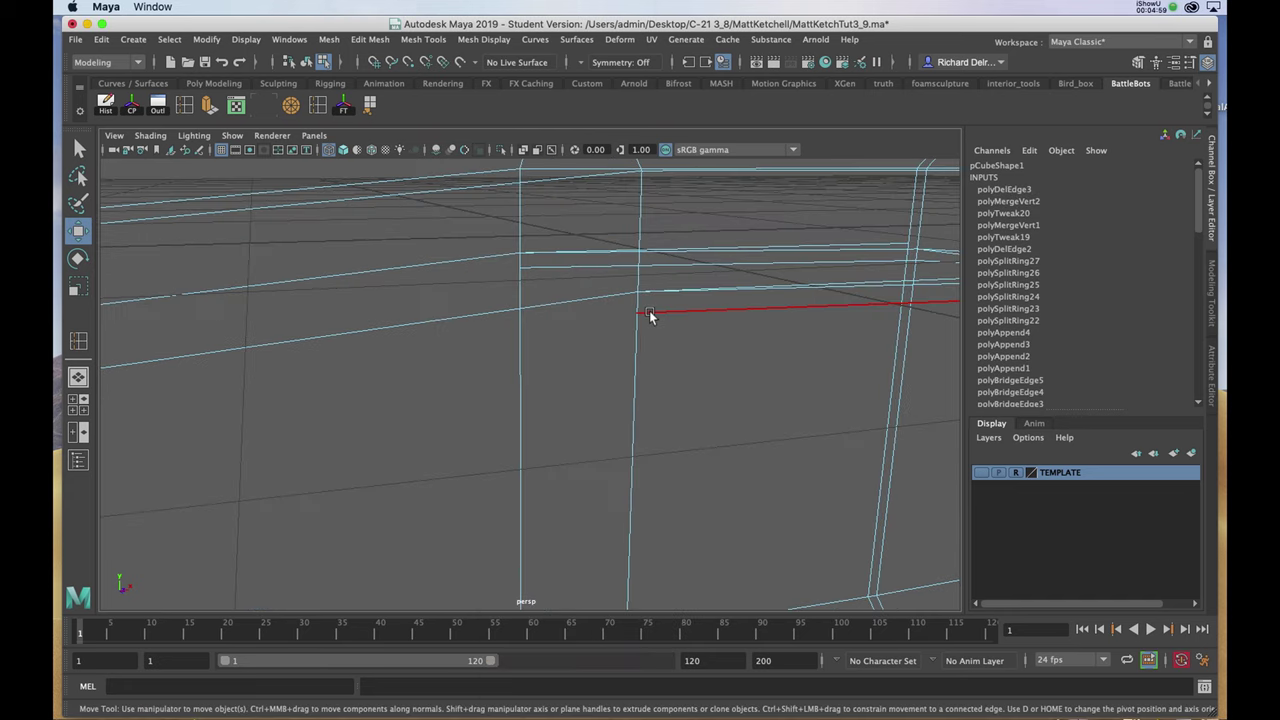
Step: Select the two close vertices where the near side's deleted edge ended and merge them to their center
right_click(650, 316)
right_click_drag(650, 316, 595, 317)
left_click_drag(627, 287, 649, 327)
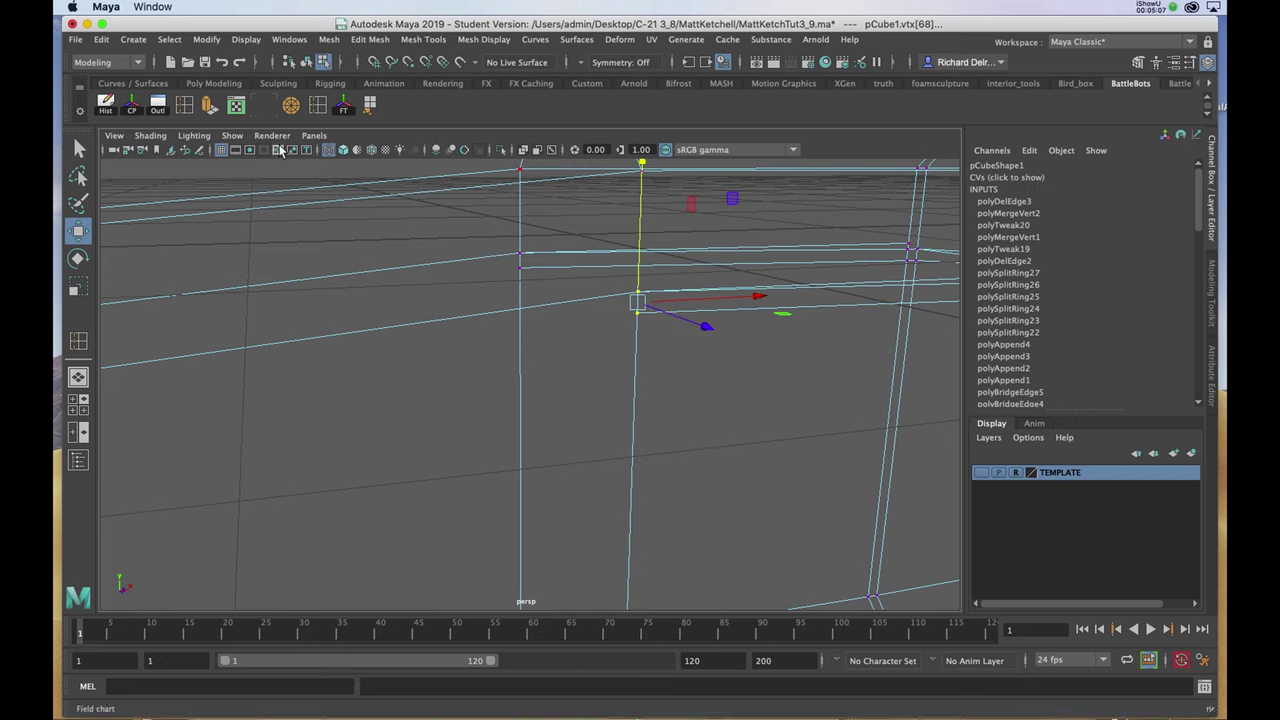
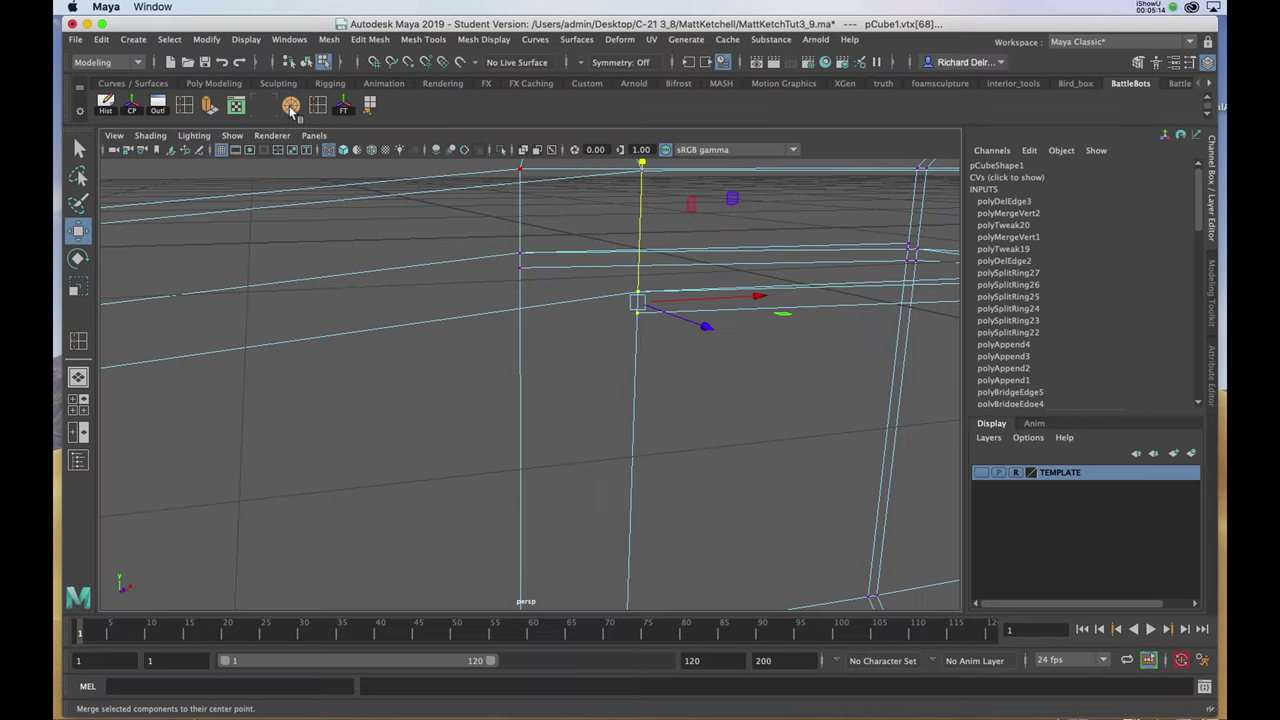
left_click(291, 108)
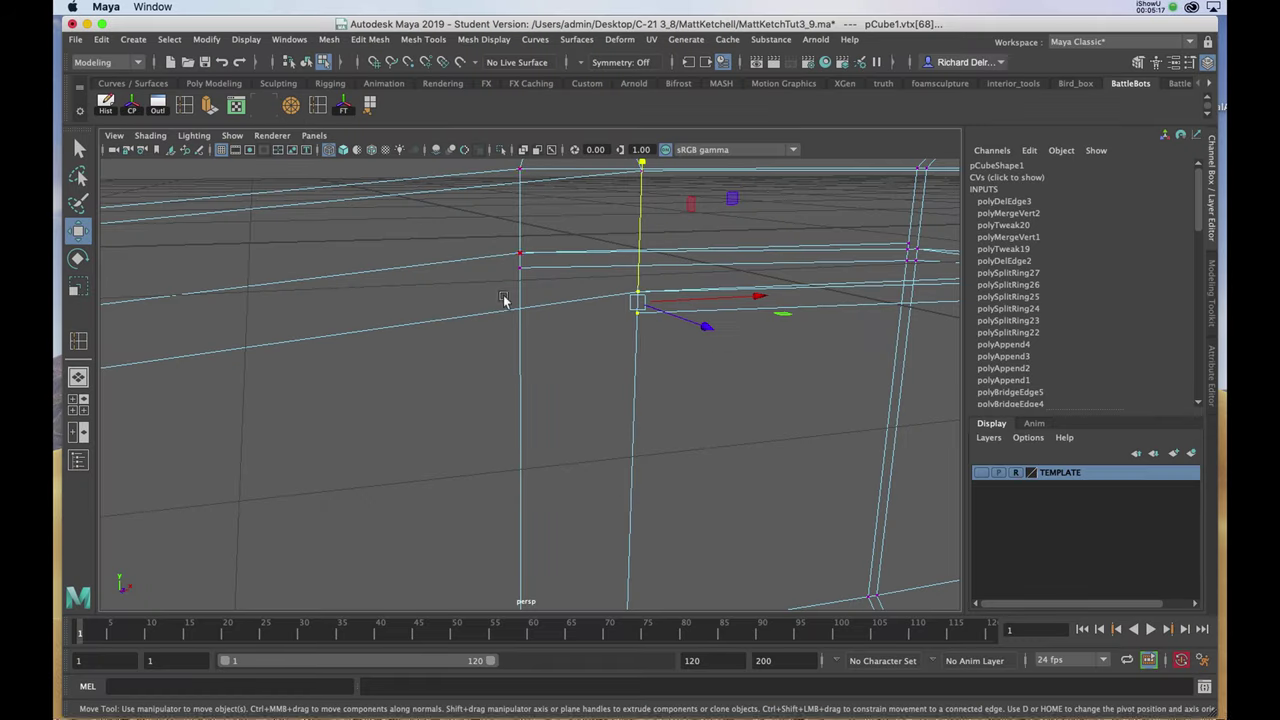
left_click(294, 111)
Step: Merge the matching vertex pair on the body's far side to its center and save the scene
left_click_drag(512, 243, 536, 283)
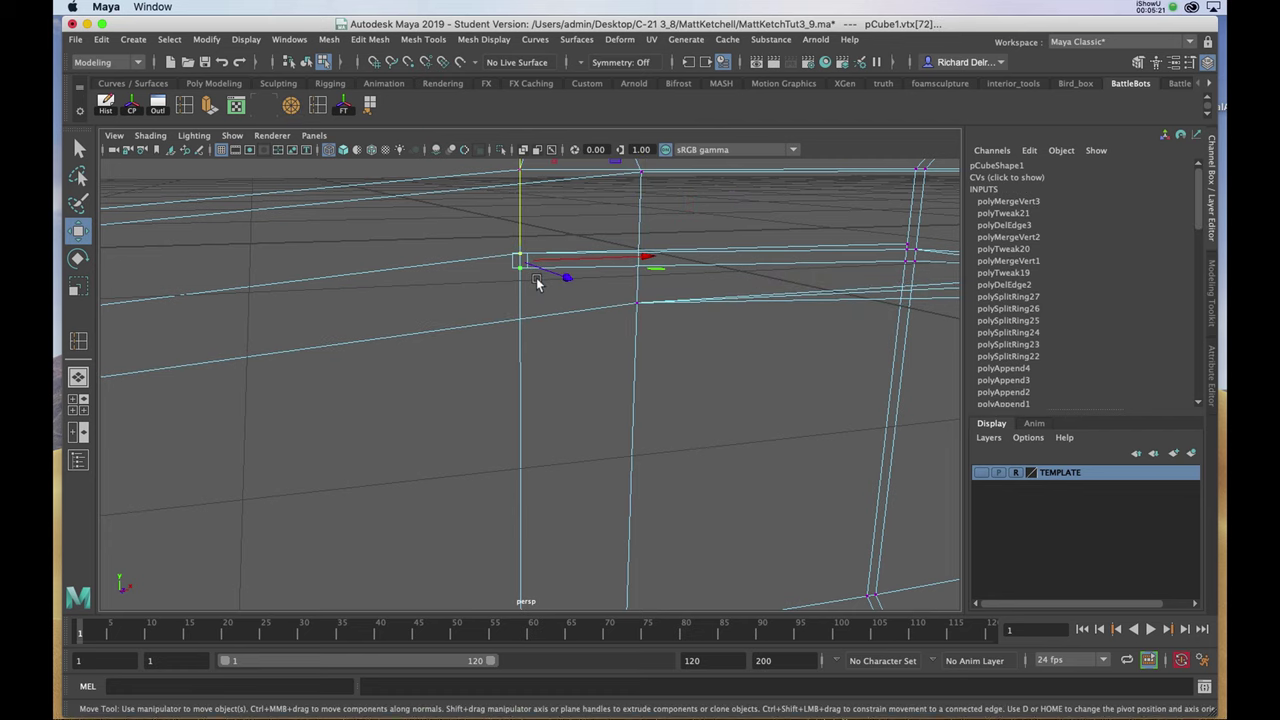
key("g")
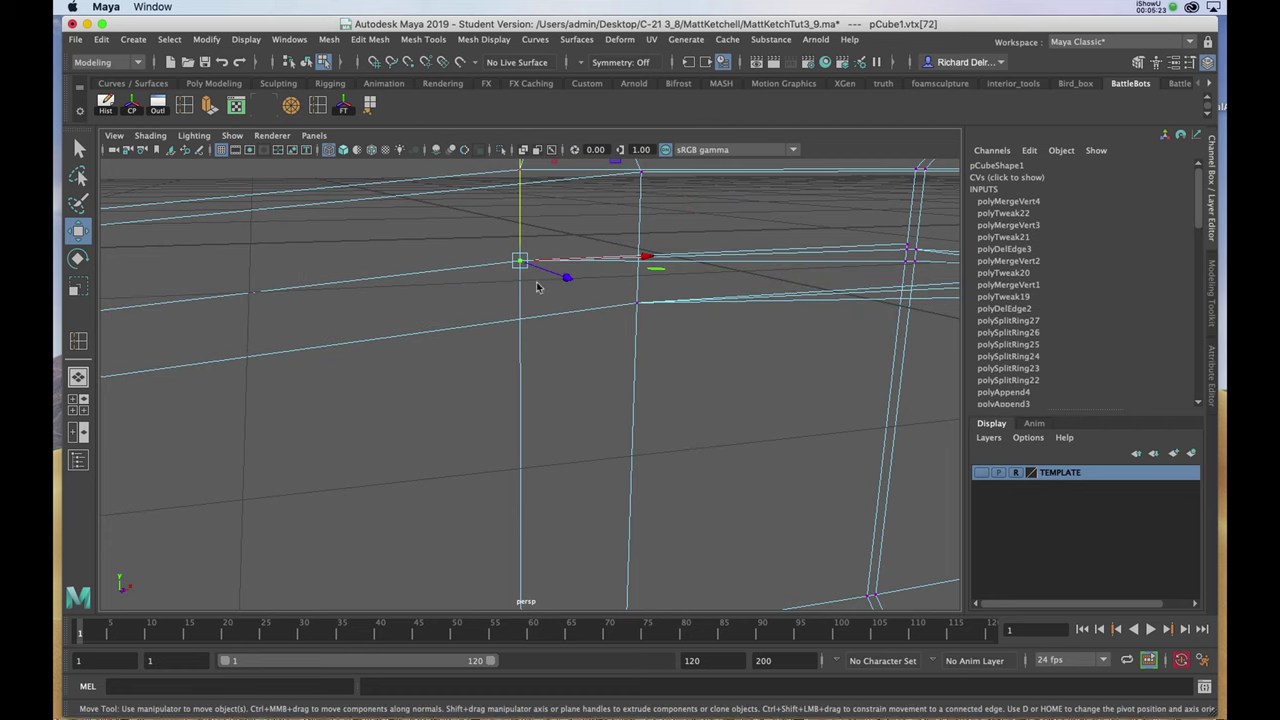
key("super+s")
Step: Deselect the mesh and check the whole rifle in smooth preview against the sketch, with the TEMPLATE layer shown
left_click(731, 417)
scroll(614, 272, "down", 3)
mouse_move(614, 272)
left_mouse_down("alt")
mouse_move(731, 357)
mouse_move(674, 363)
mouse_move(689, 374)
mouse_move(643, 418)
mouse_move(520, 391)
mouse_move(571, 423)
mouse_move(566, 363)
mouse_move(592, 380)
mouse_move(586, 417)
mouse_move(650, 382)
mouse_move(637, 381)
left_mouse_up("alt")
scroll(590, 384, "up", 5)
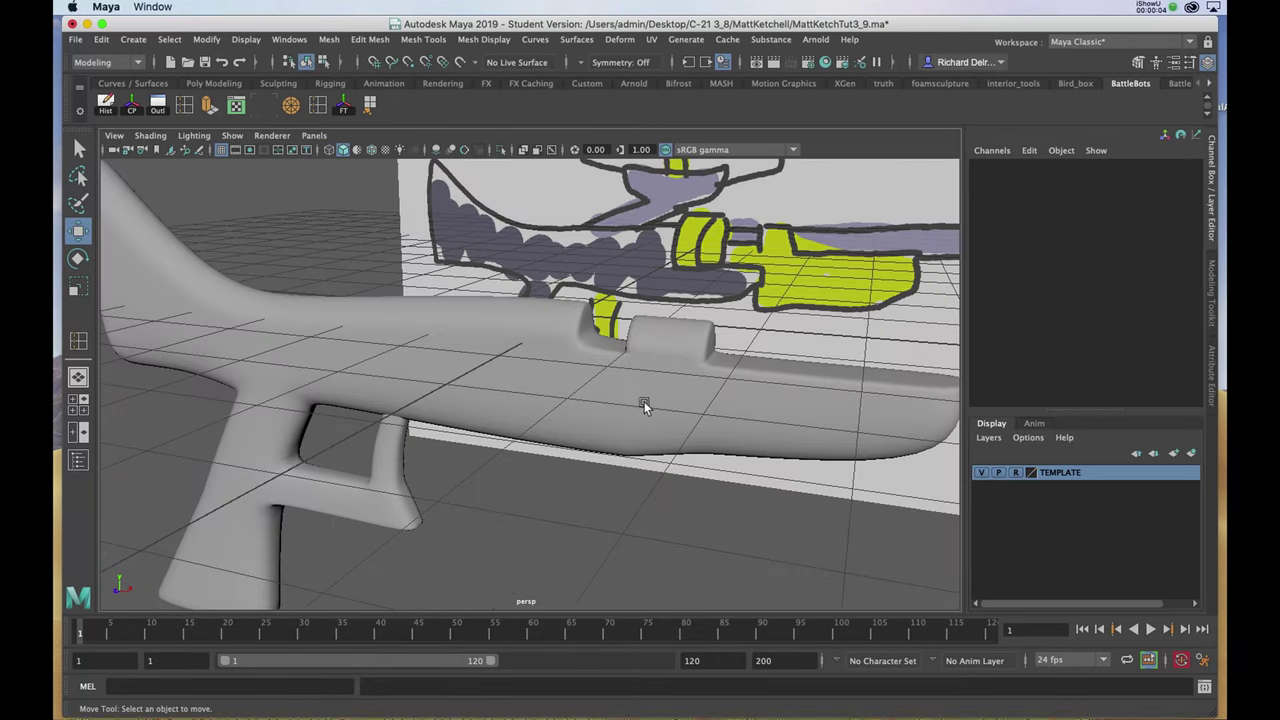
left_click_drag(642, 401, 609, 400, "alt")
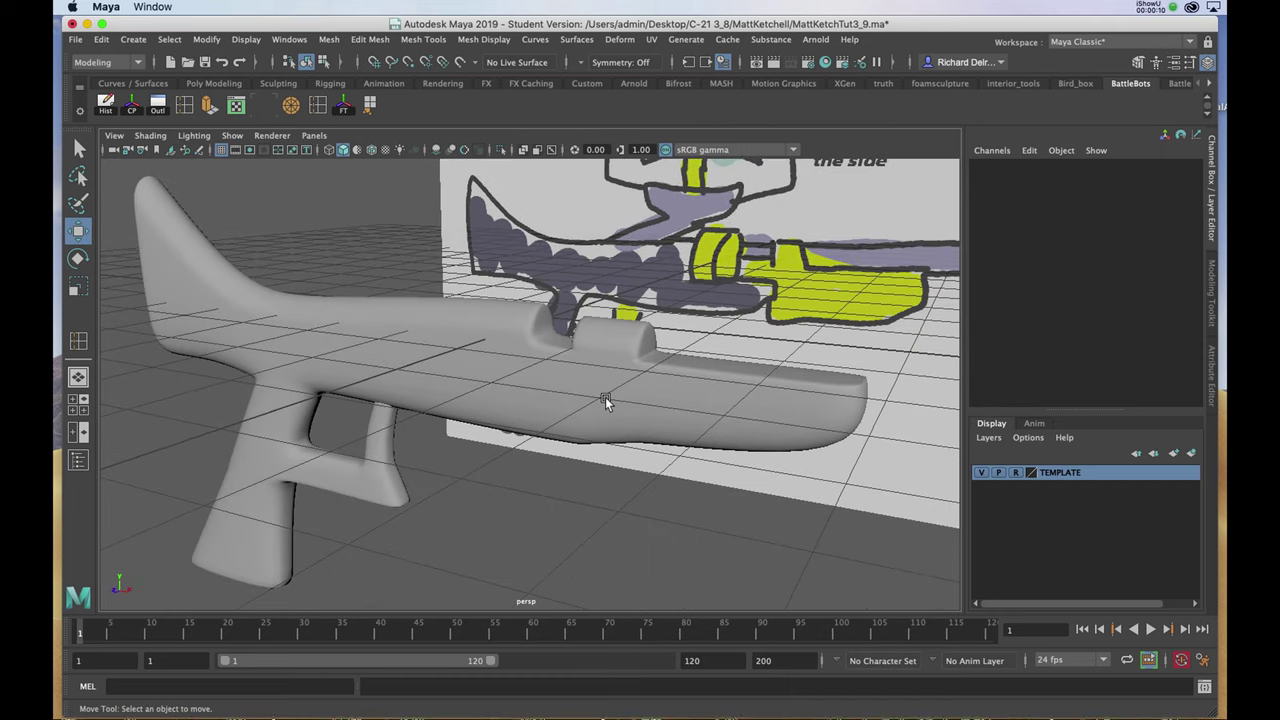
Step: Switch the rifle body back to unsmoothed display and examine its roof segments, underside and front end against the sketch
left_click(620, 389)
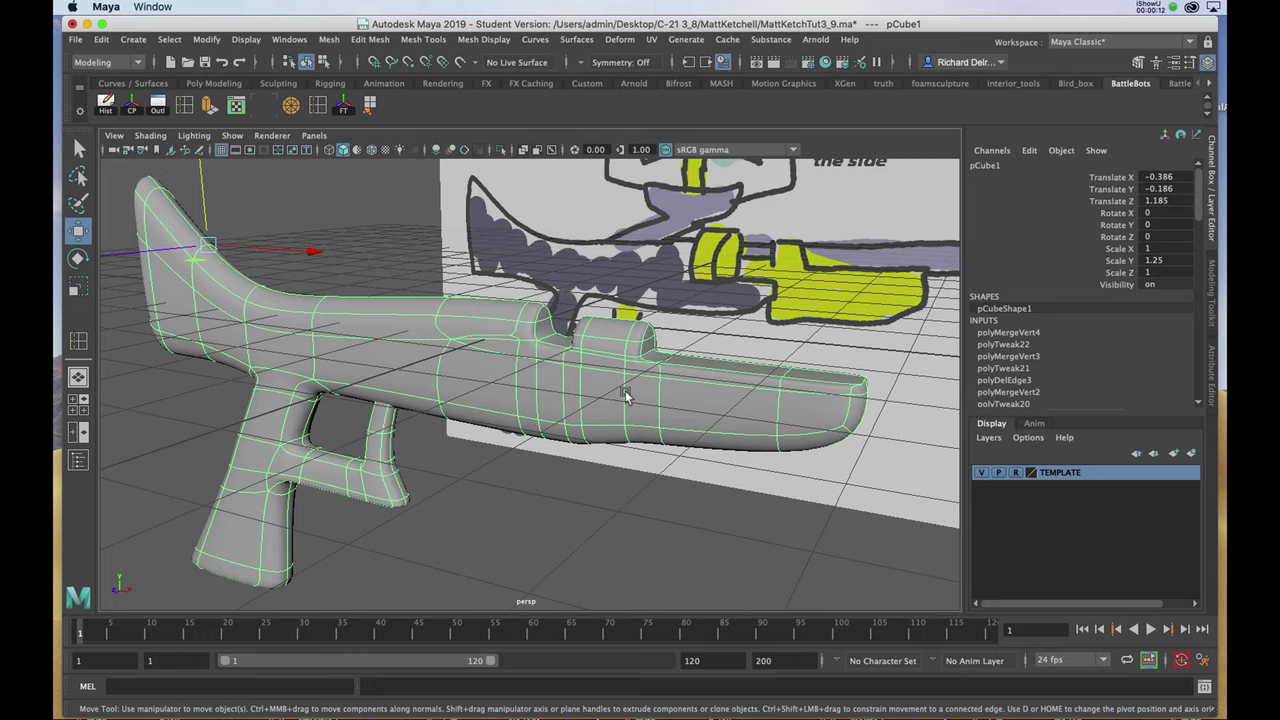
key("1")
scroll(727, 420, "up", 6)
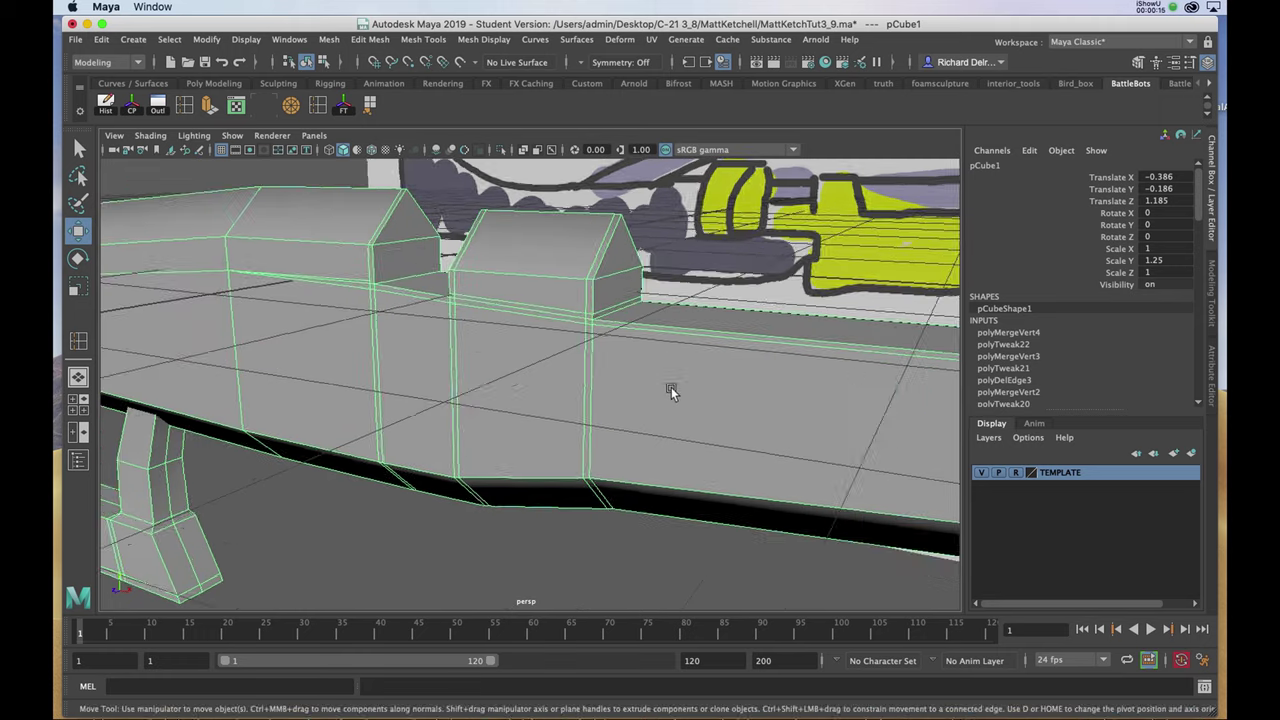
left_click_drag(671, 387, 408, 359, "alt")
scroll(408, 359, "up", 5)
scroll(407, 356, "down", 5)
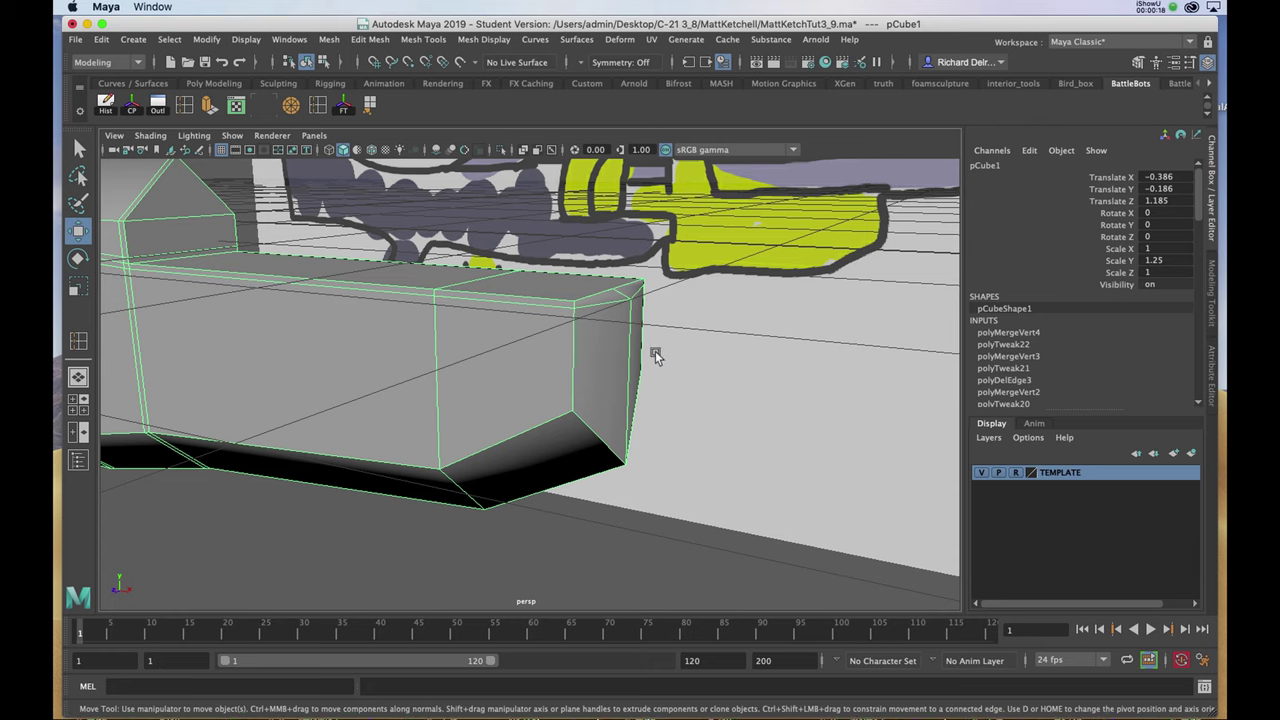
left_click_drag(652, 362, 689, 308, "alt")
right_click_drag(689, 308, 498, 320, "alt")
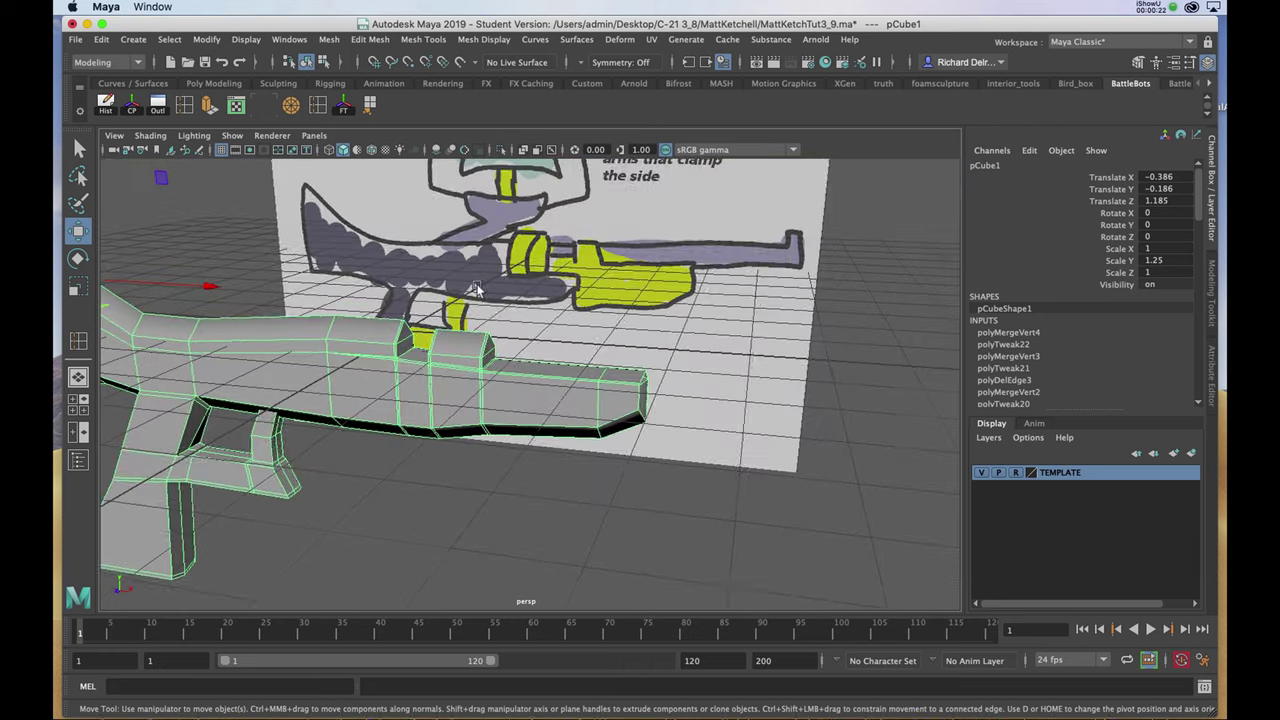
left_click_drag(498, 320, 435, 337, "alt")
right_click_drag(435, 337, 500, 319, "alt")
left_click_drag(357, 369, 456, 348, "alt")
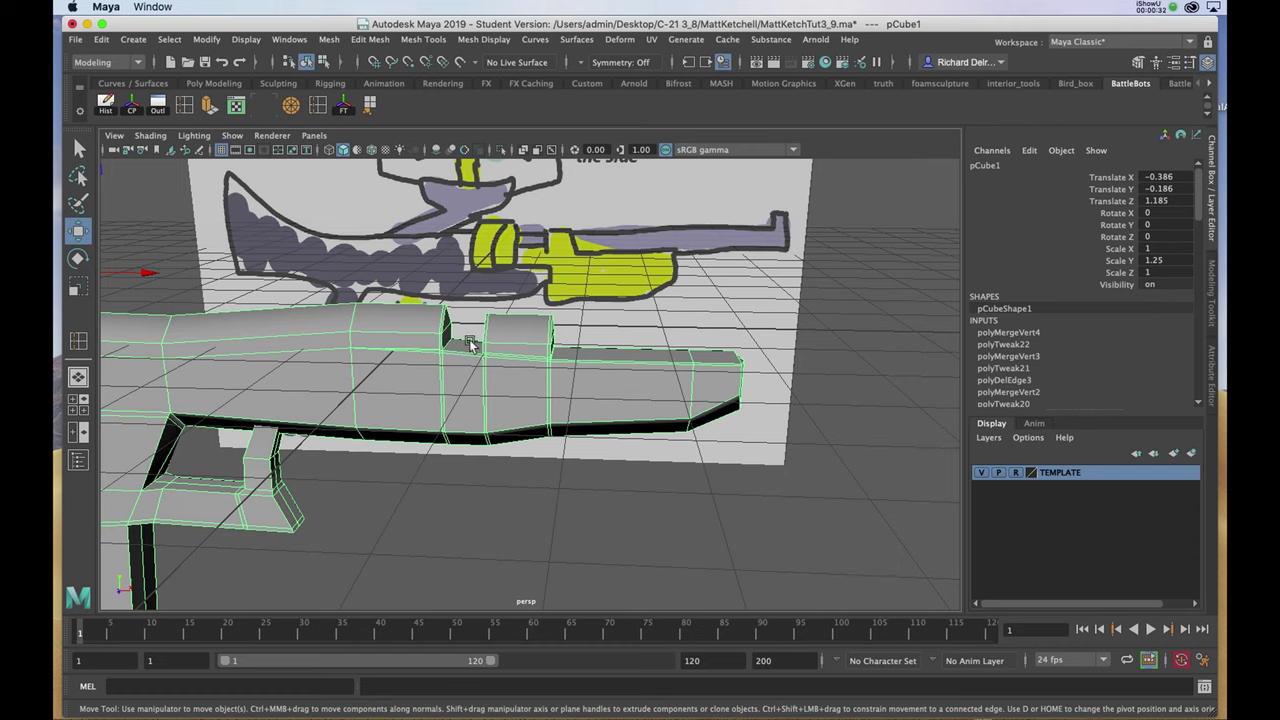
Step: Create a polygon cylinder along the rifle's length, based in the side view, about 0.517 in radius and 0.974 in height
key("space")
key("space")
key("space")
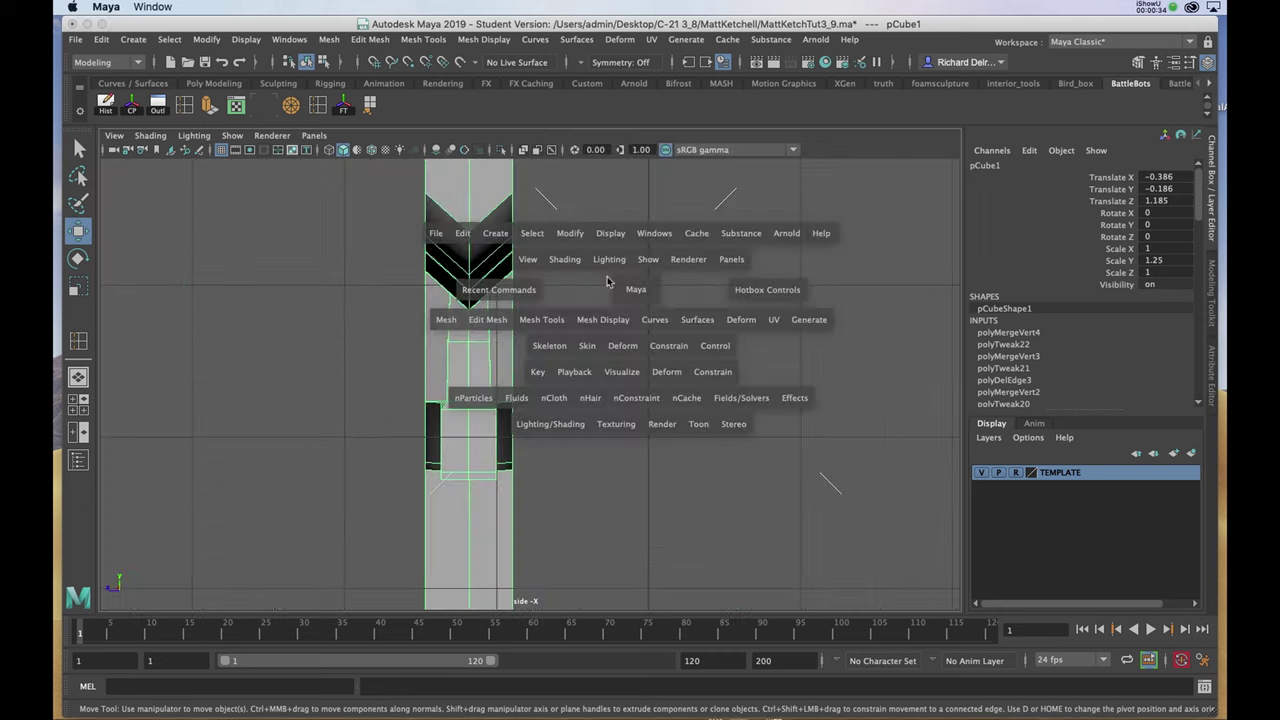
left_click(496, 234)
mouse_move(545, 290)
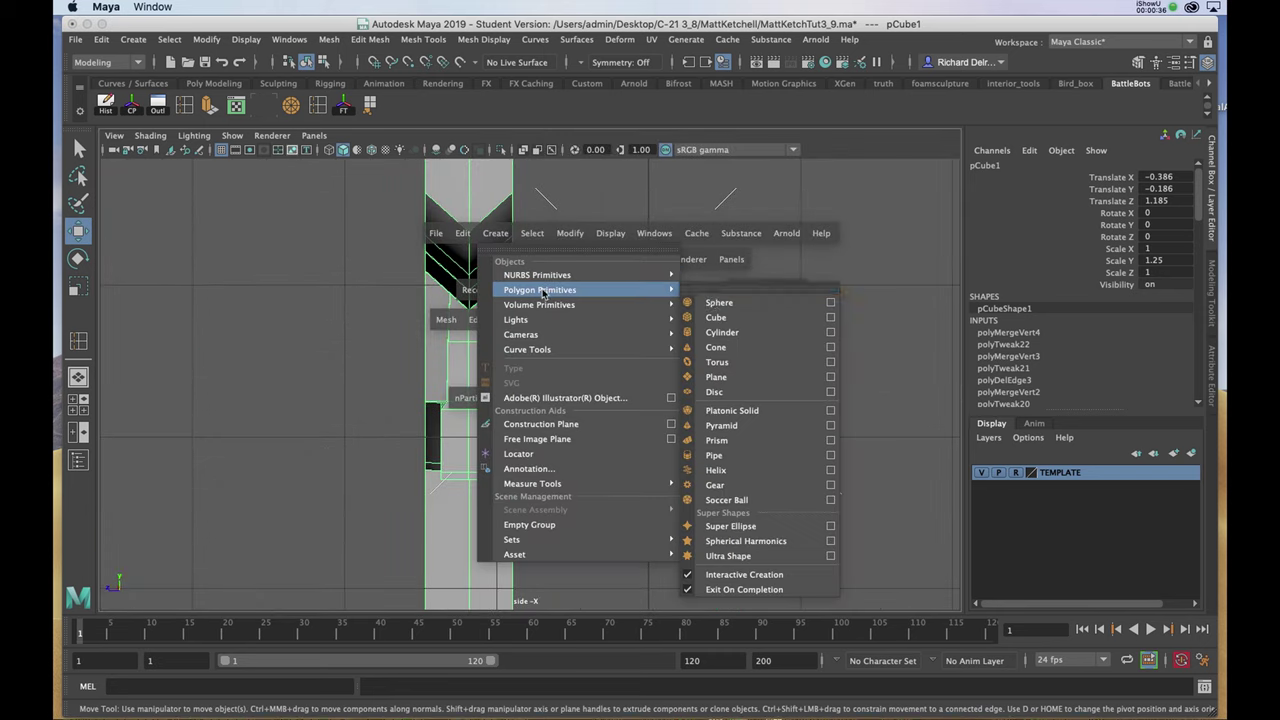
left_click(720, 332)
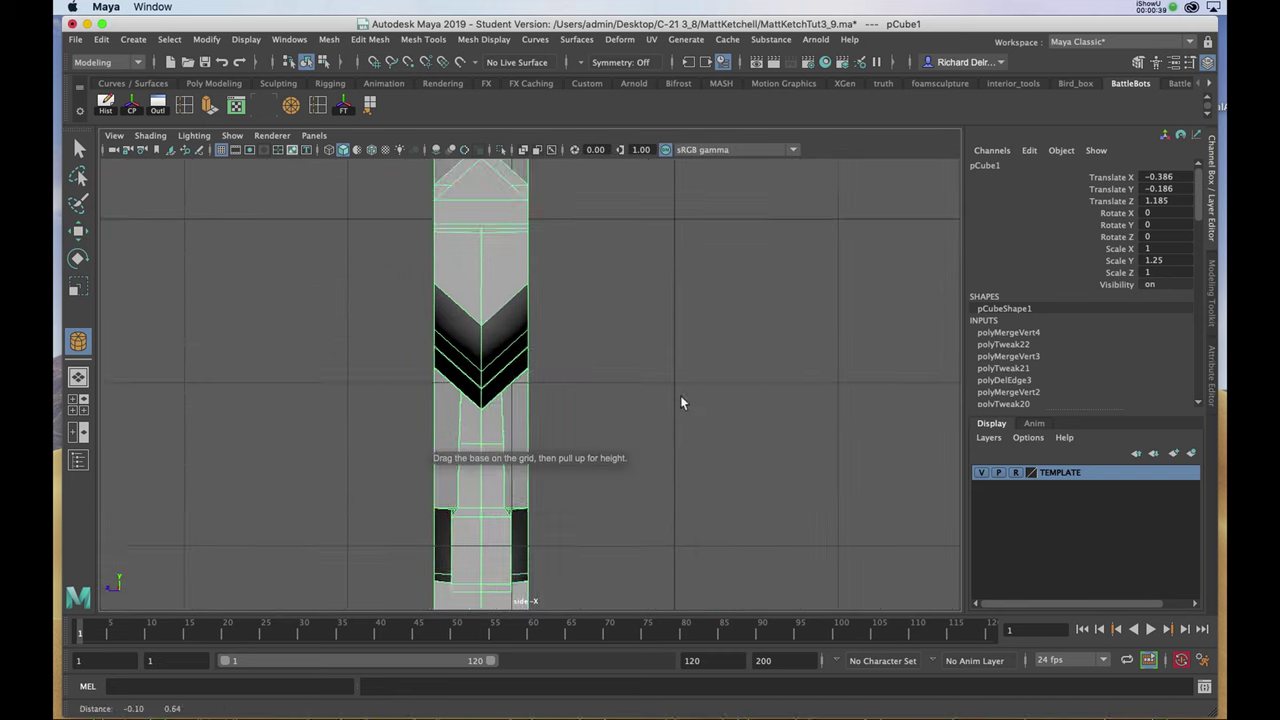
left_click_drag(651, 251, 709, 303)
key("space")
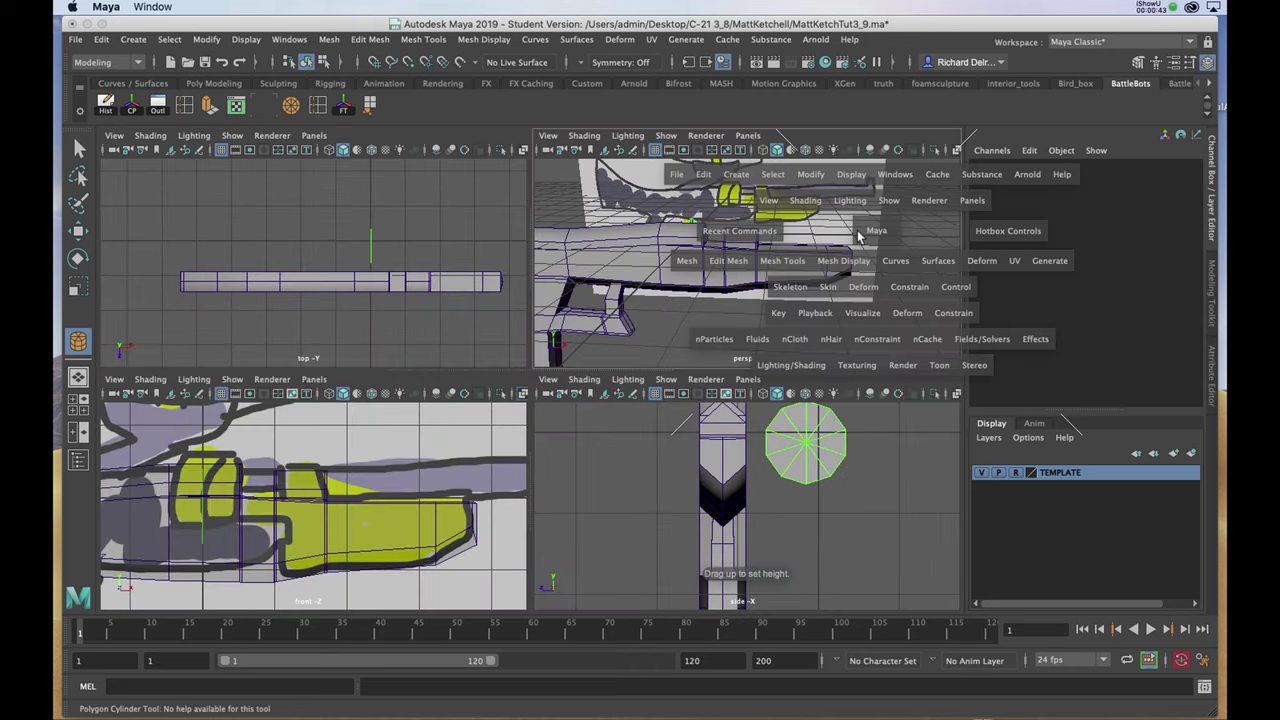
key("space")
left_click_drag(803, 264, 690, 310, "alt")
left_click_drag(585, 388, 508, 363)
Step: Move the cylinder in the front view onto the sketch's yellow ring, at about X 0.06 and Y 0.164
key("space")
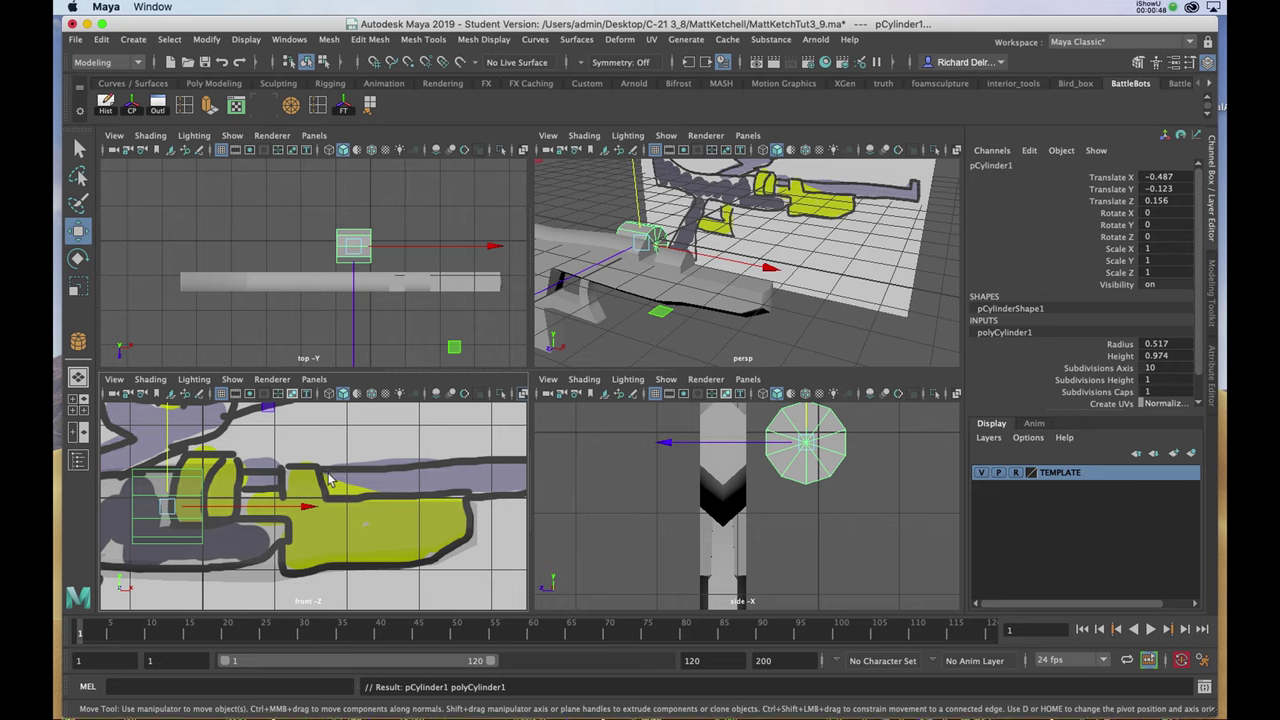
key("space")
left_click_drag(230, 382, 307, 342)
Step: Centre the cylinder across the body in the top view at Z 1.185 and nudge it back to about X 0.043
key("space")
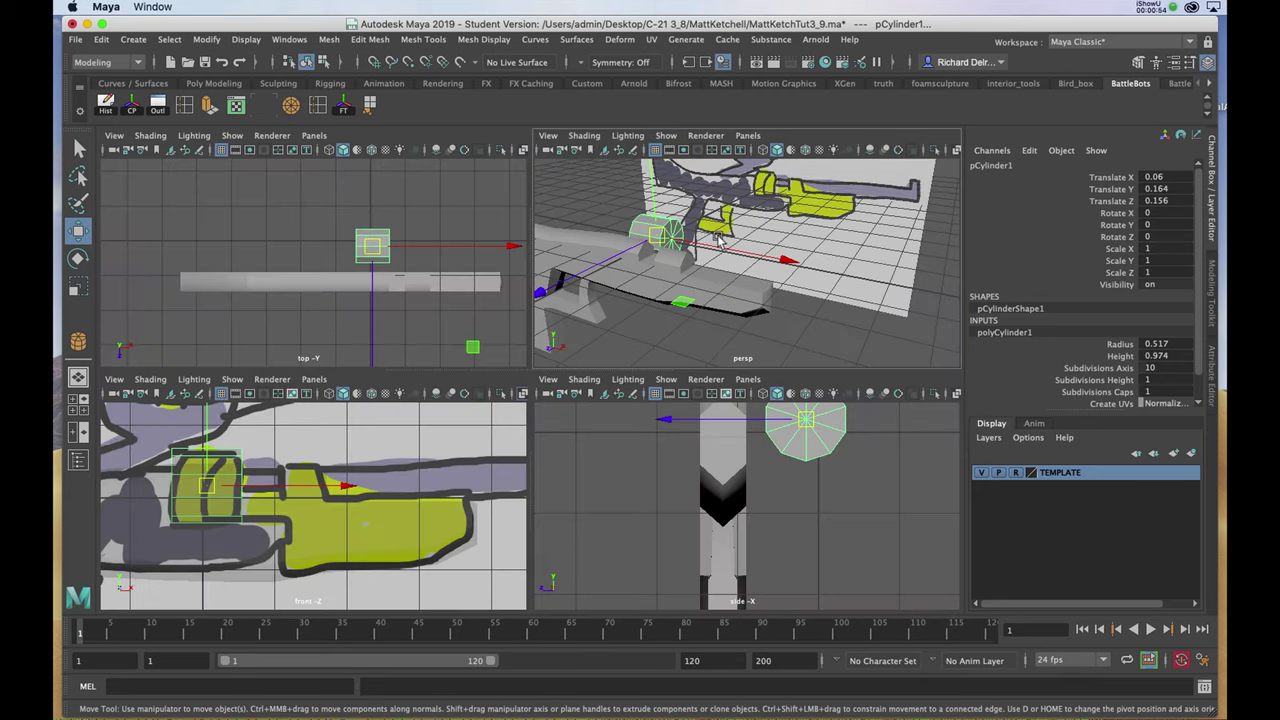
key("space")
key("space")
left_click_drag(370, 283, 371, 317)
key("space")
key("f")
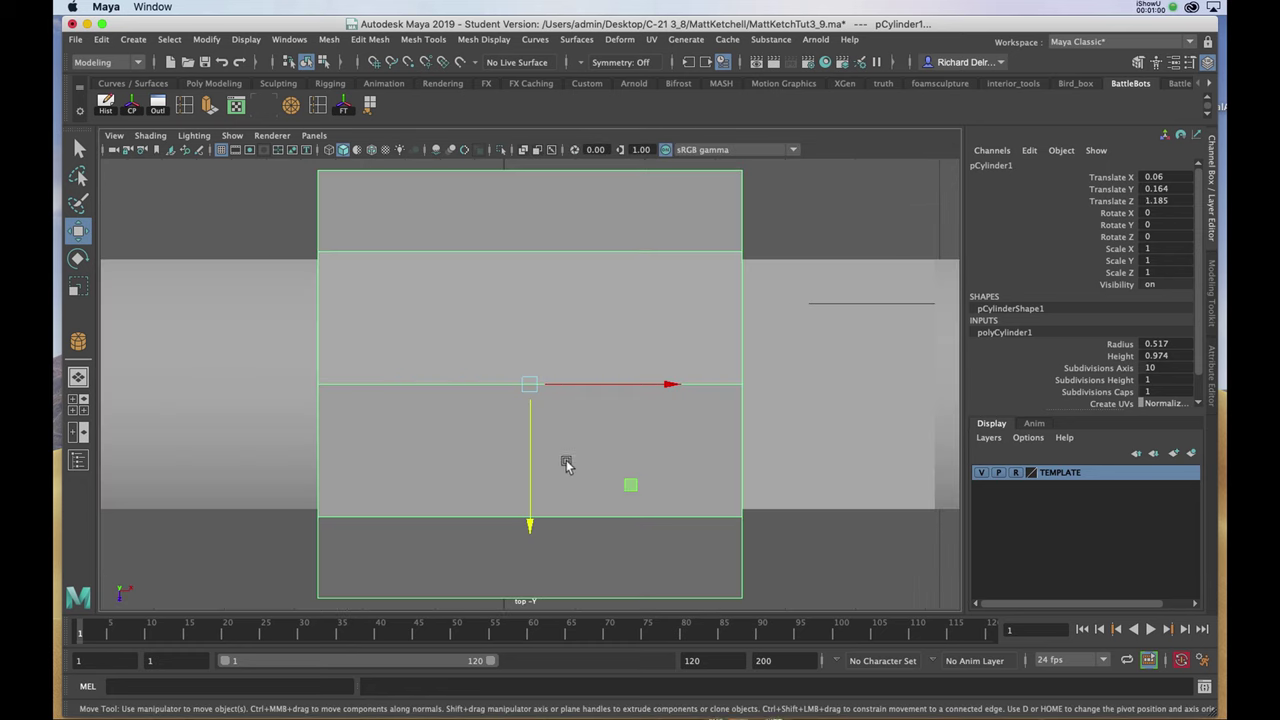
key("4")
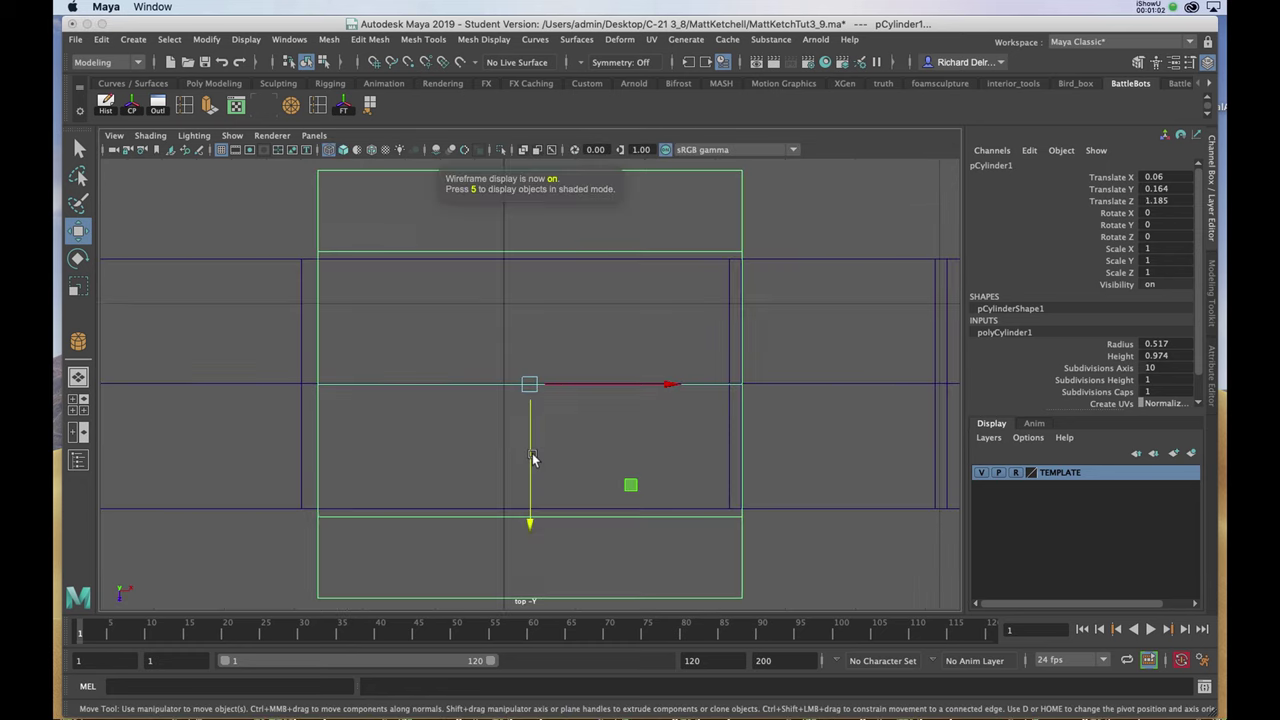
left_click_drag(534, 462, 533, 462)
left_click_drag(605, 388, 652, 386)
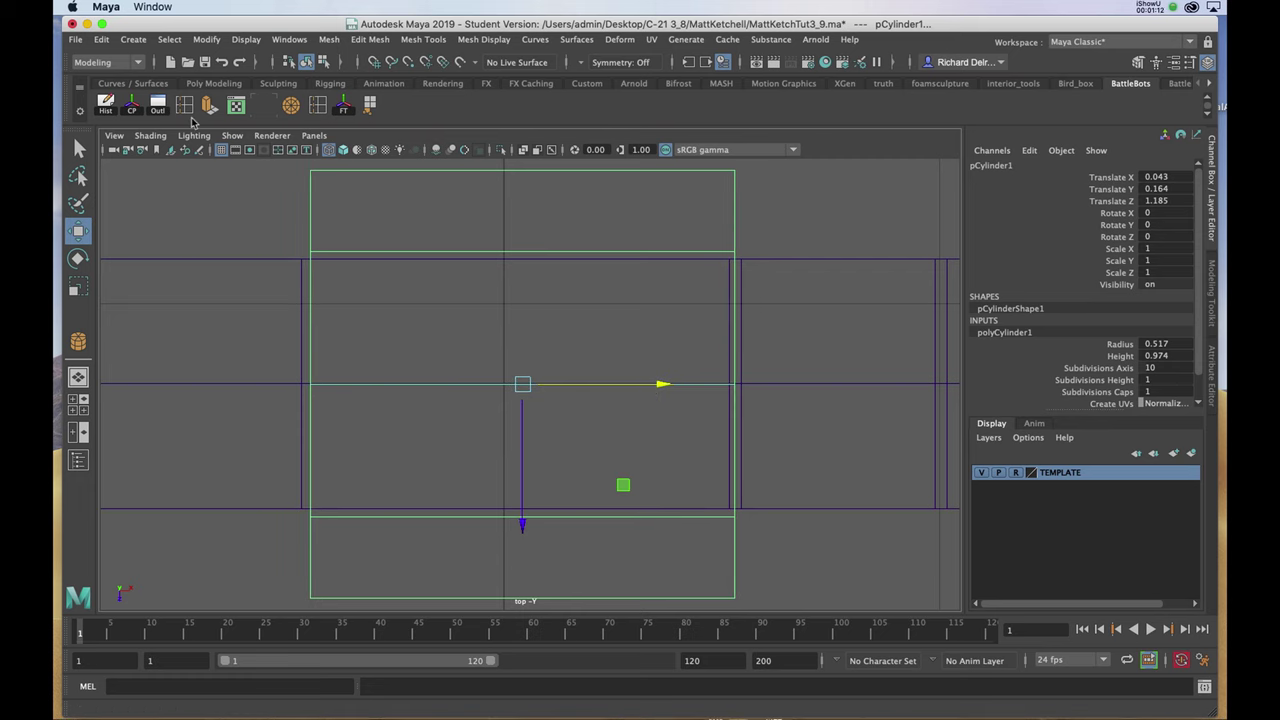
Step: Insert an edge loop near each end of the cylinder and show it in smooth preview
left_click(185, 106)
left_click(700, 253)
left_click(329, 253)
scroll(449, 323, "down", 5)
scroll(453, 335, "up", 2)
key("3")
Step: Turn off the cylinder's smooth preview in perspective and shift its front edge loop slightly back from the end
key("space")
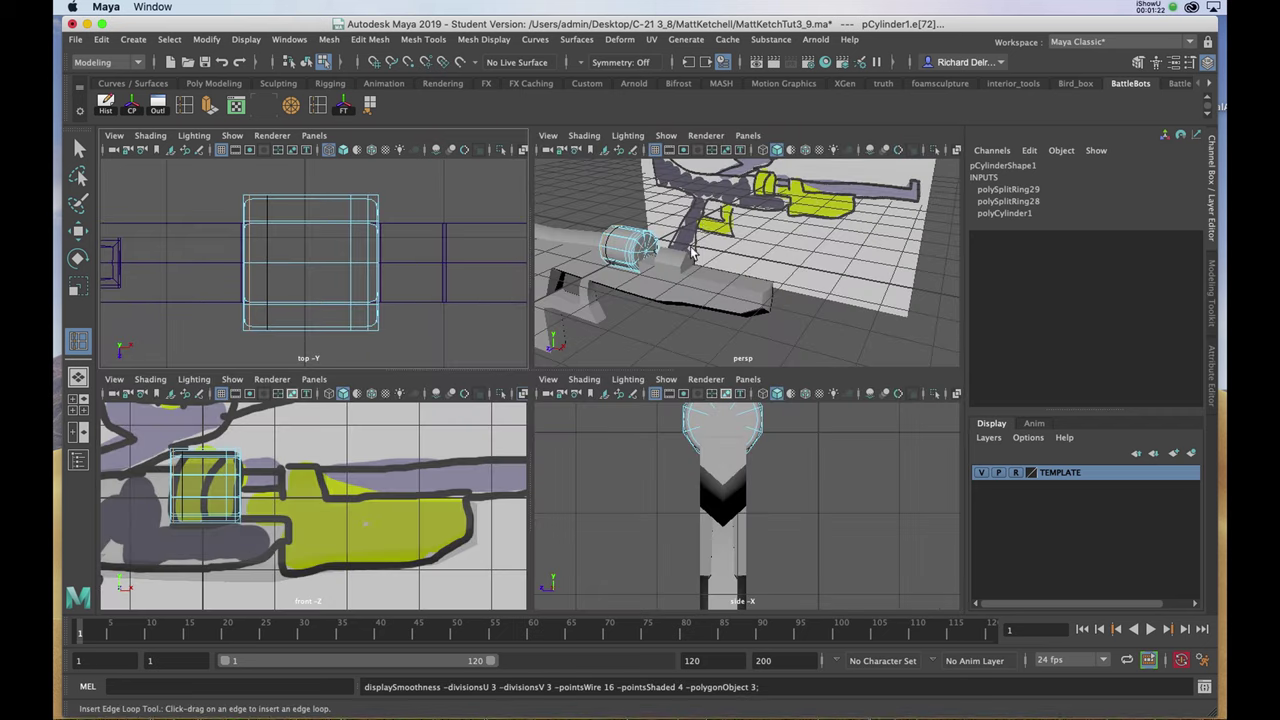
key("space")
key("f")
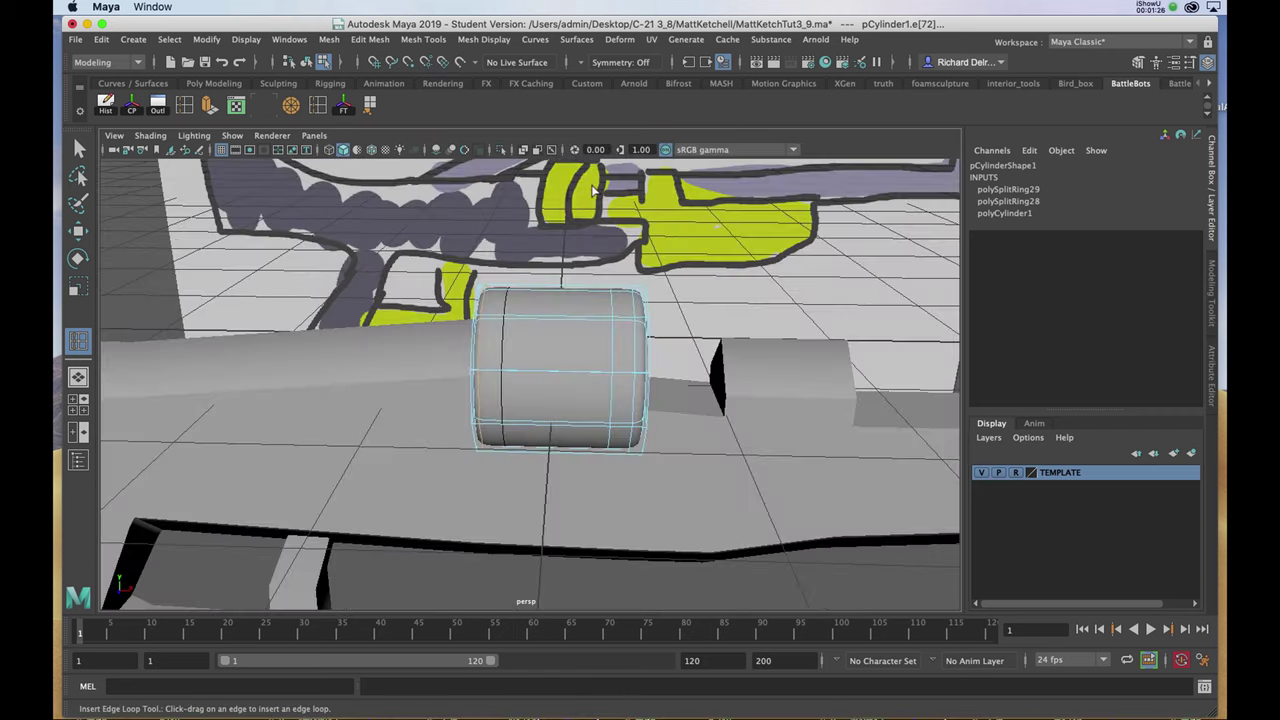
left_click_drag(630, 228, 603, 284, "alt")
key("w")
key("1")
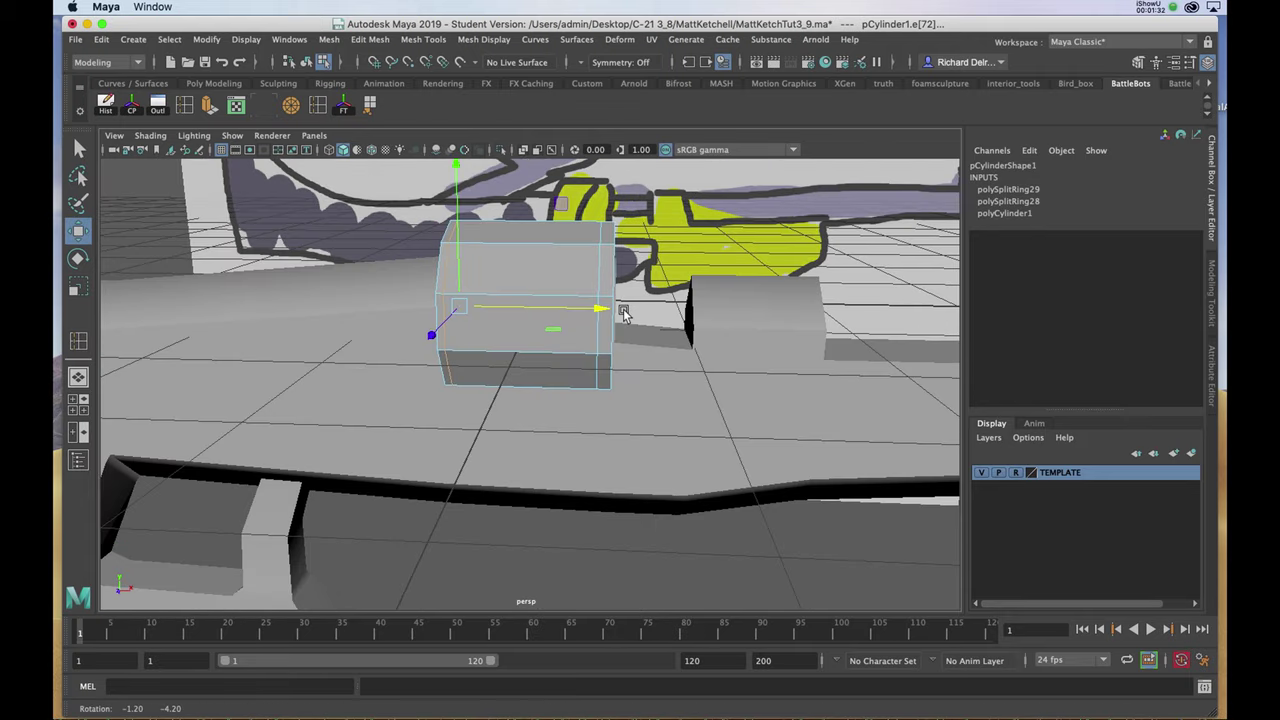
left_click(601, 277)
mouse_move(656, 313)
left_mouse_down()
mouse_move(634, 300)
mouse_move(656, 293)
left_mouse_up()
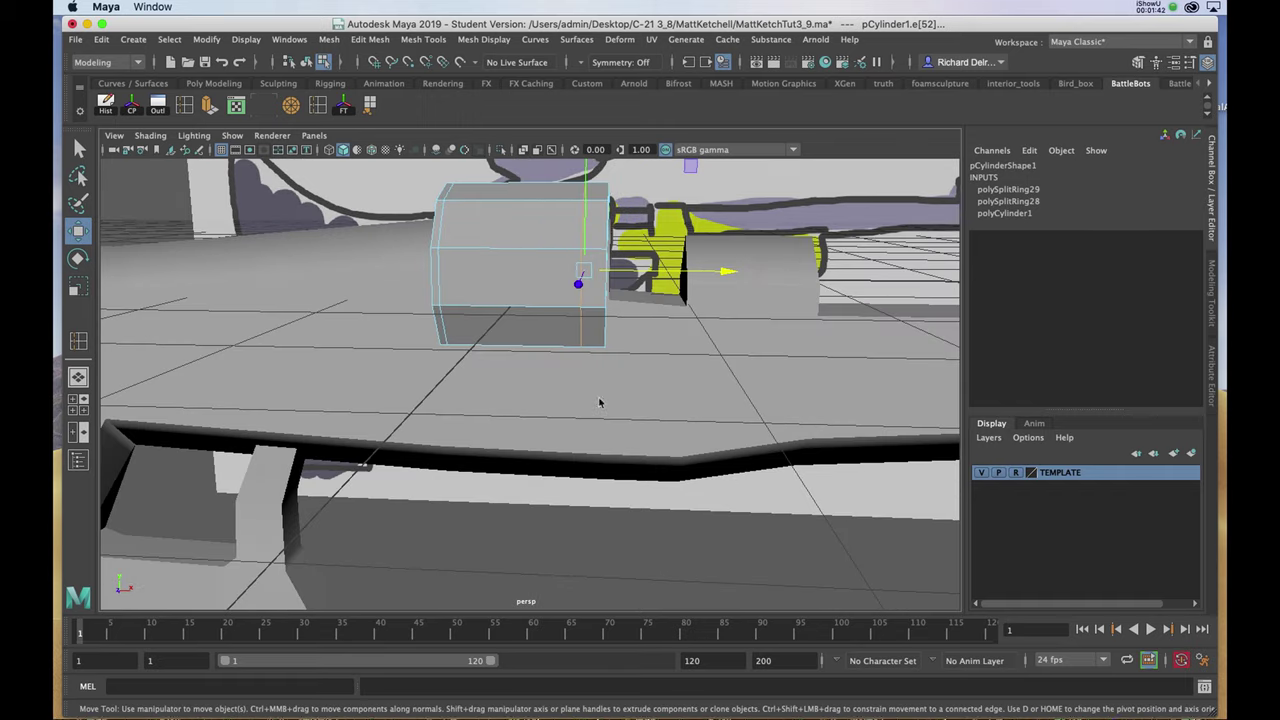
Step: Scale the vertices at the cylinder's front end inward in the front view, and return the cylinder to object mode with smooth preview
key("space")
key("space")
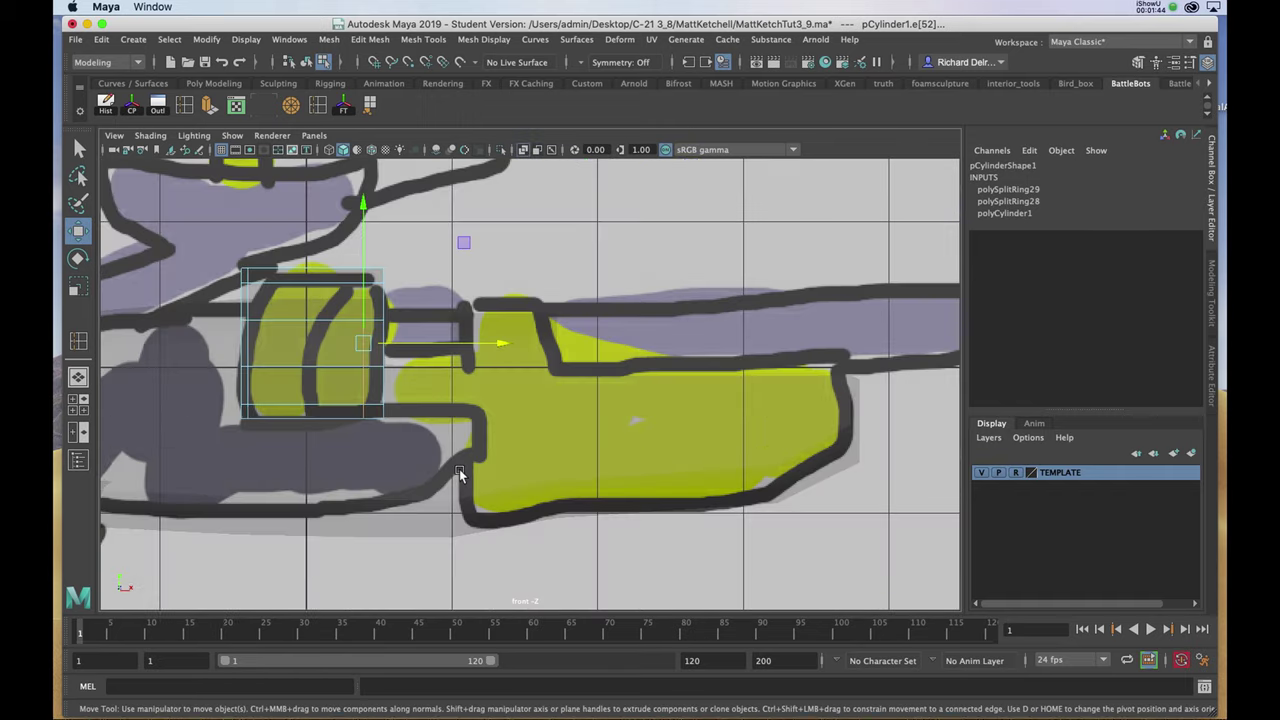
key("f")
right_click_drag(490, 314, 446, 287)
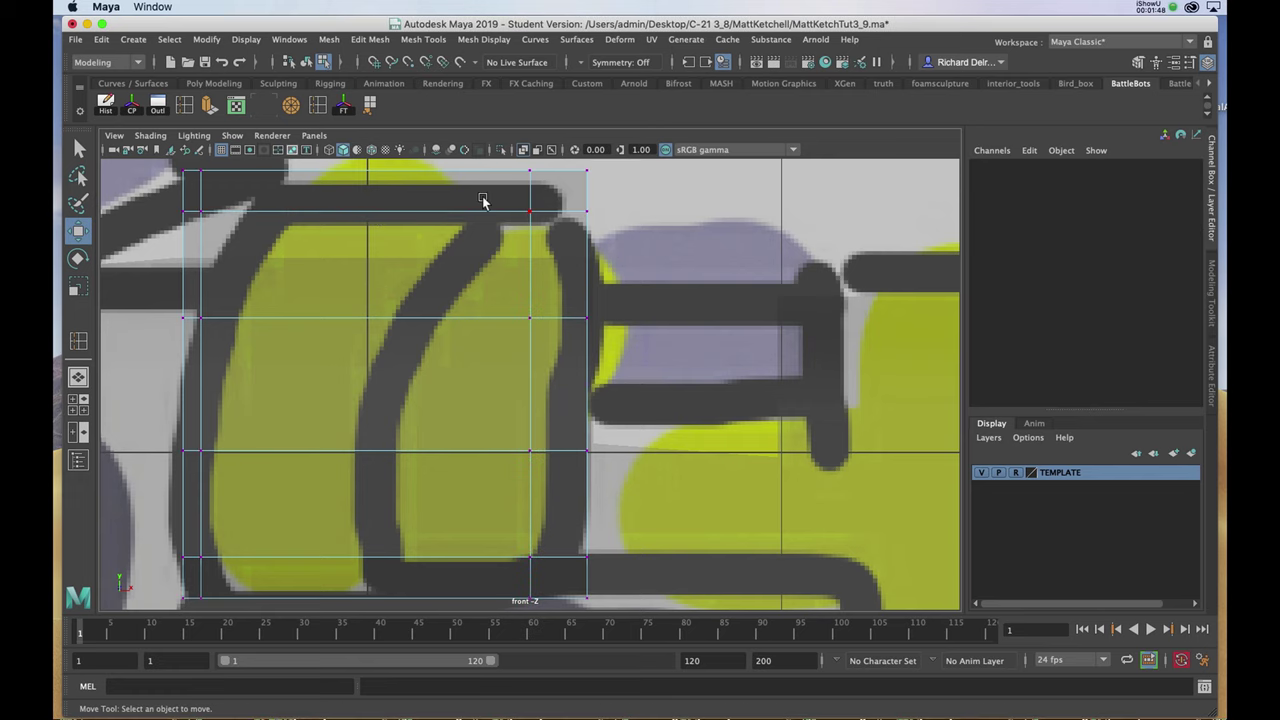
left_click(527, 150)
scroll(634, 409, "down", 3)
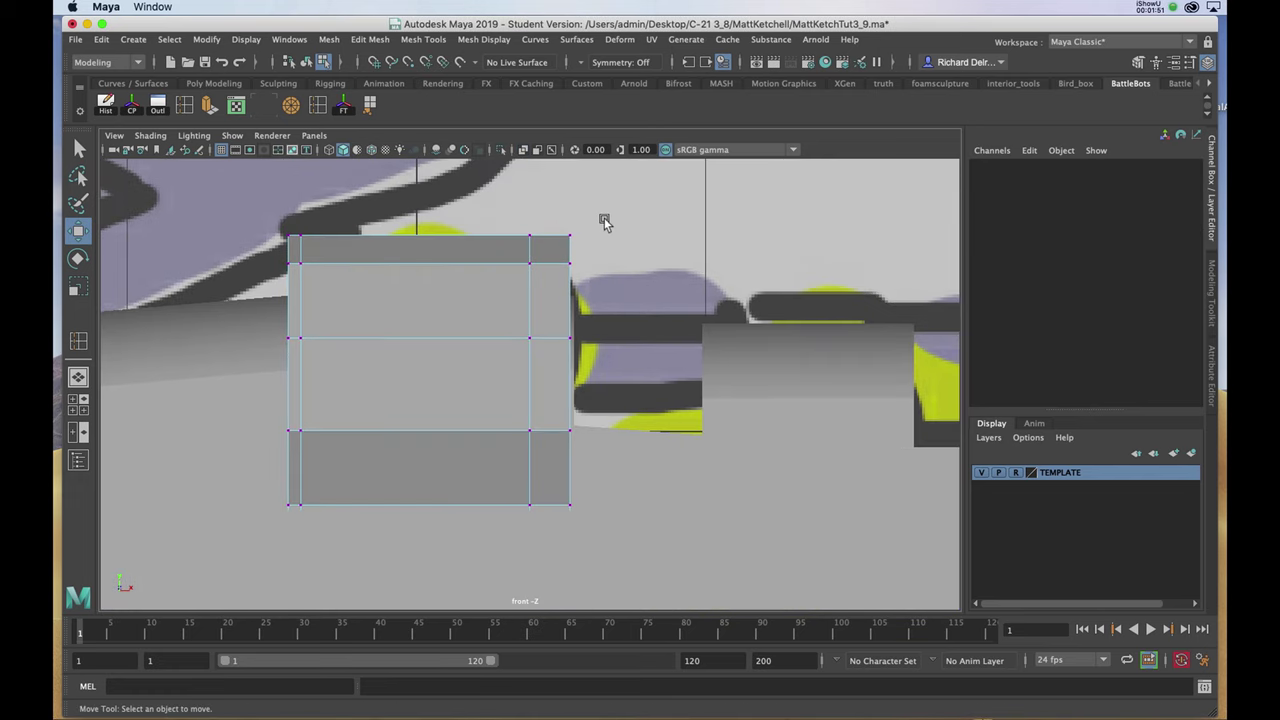
left_click_drag(586, 374, 558, 519)
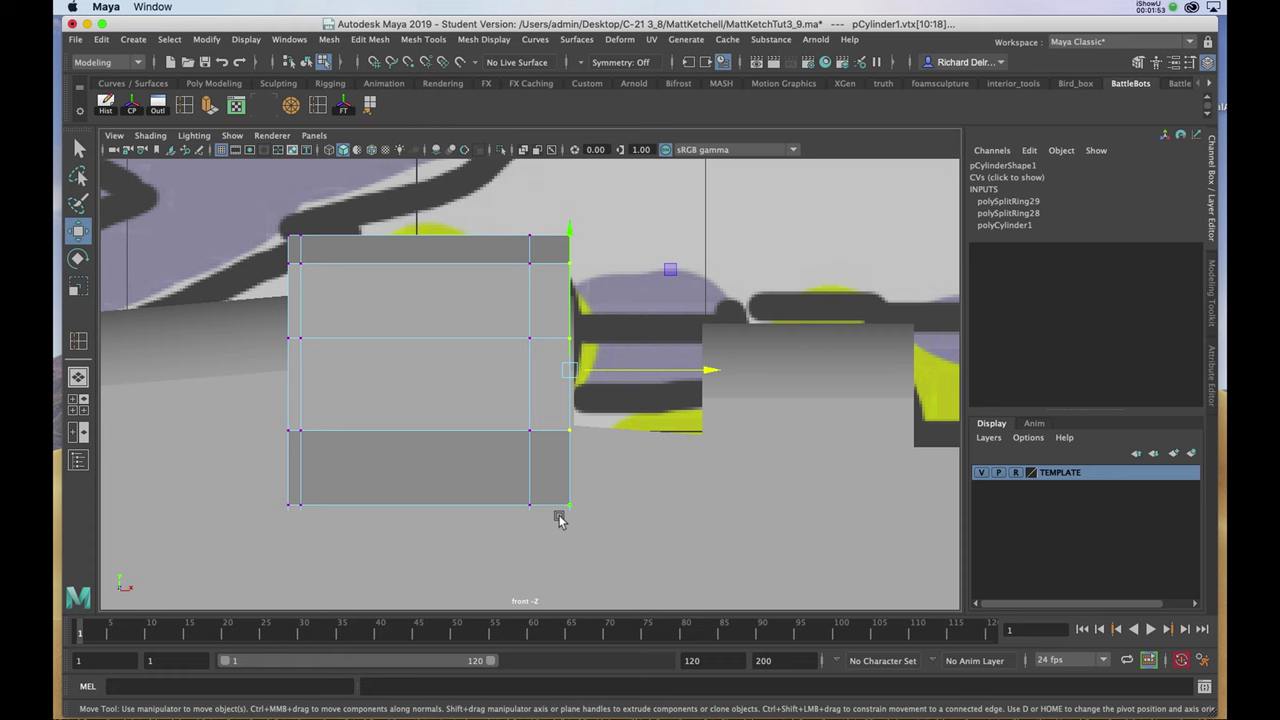
key("r")
left_click_drag(566, 366, 546, 374)
key("w")
key("3")
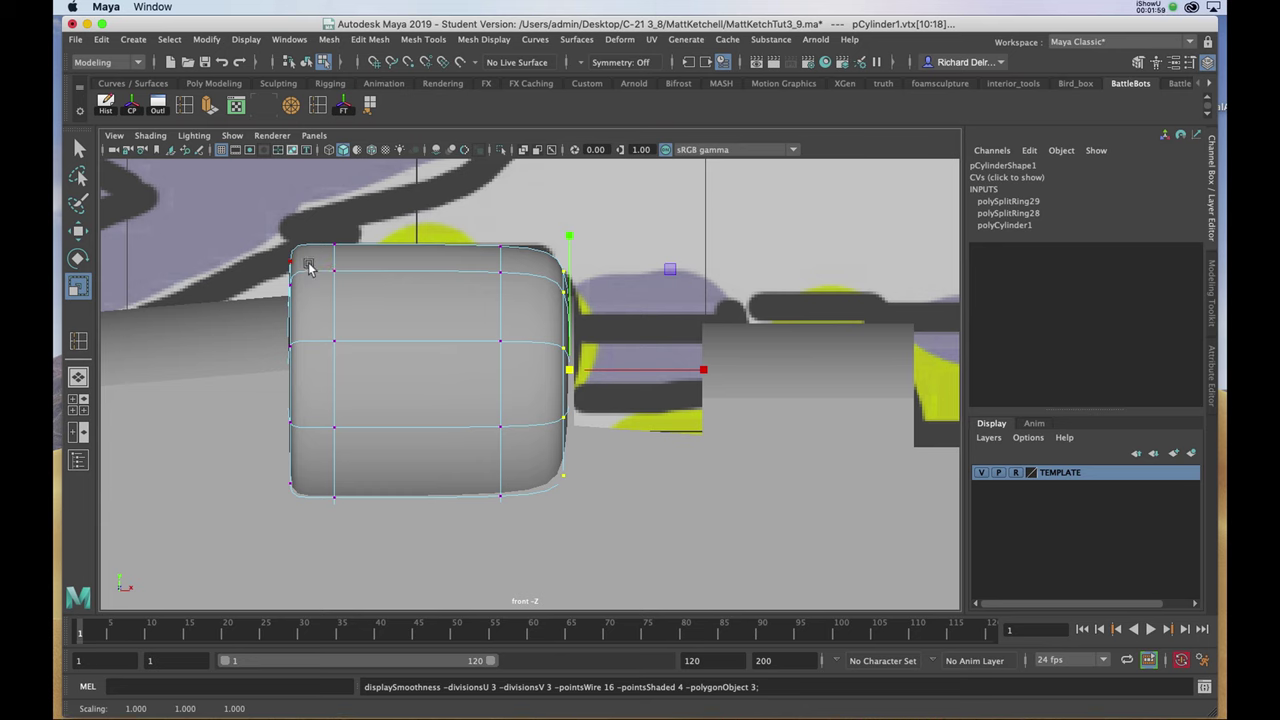
right_click_drag(525, 304, 526, 303)
right_click_drag(526, 303, 597, 283)
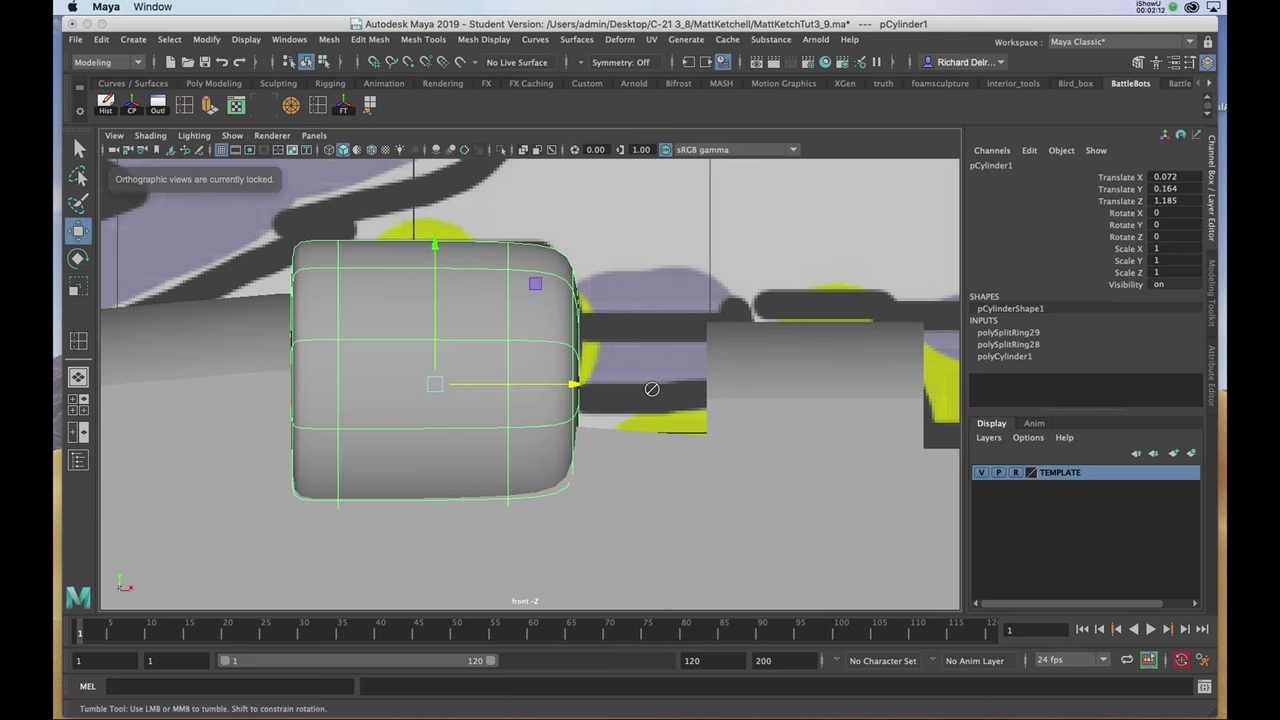
Step: Create a thin polygon cylinder for the barrel along the rifle's length, about 0.146 in radius and 4.432 in height
key("space")
key("space")
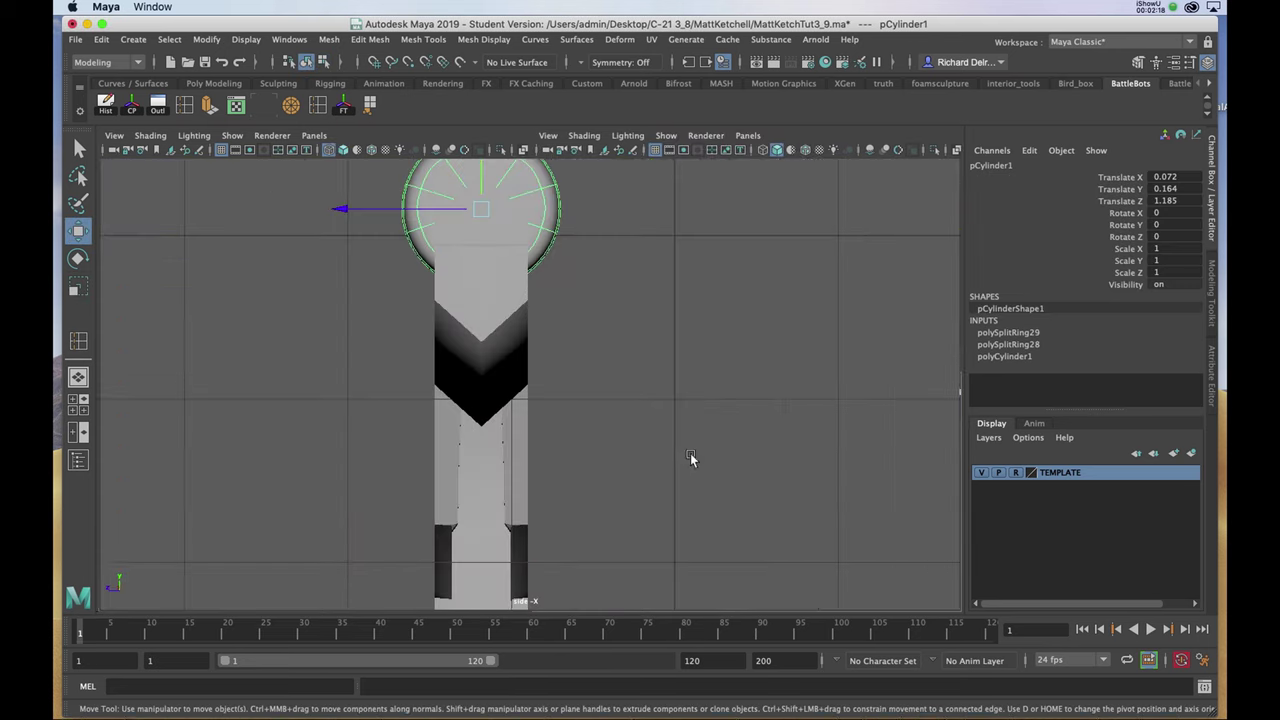
key("space")
left_click(554, 214)
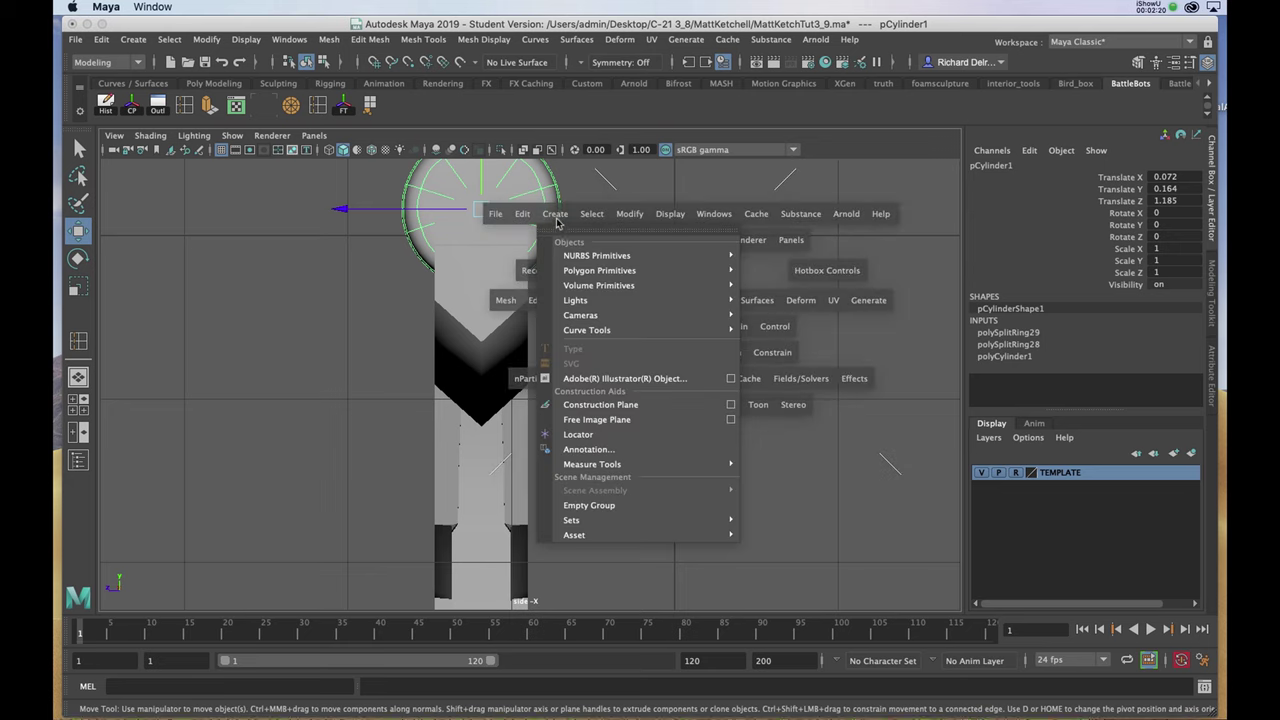
mouse_move(700, 270)
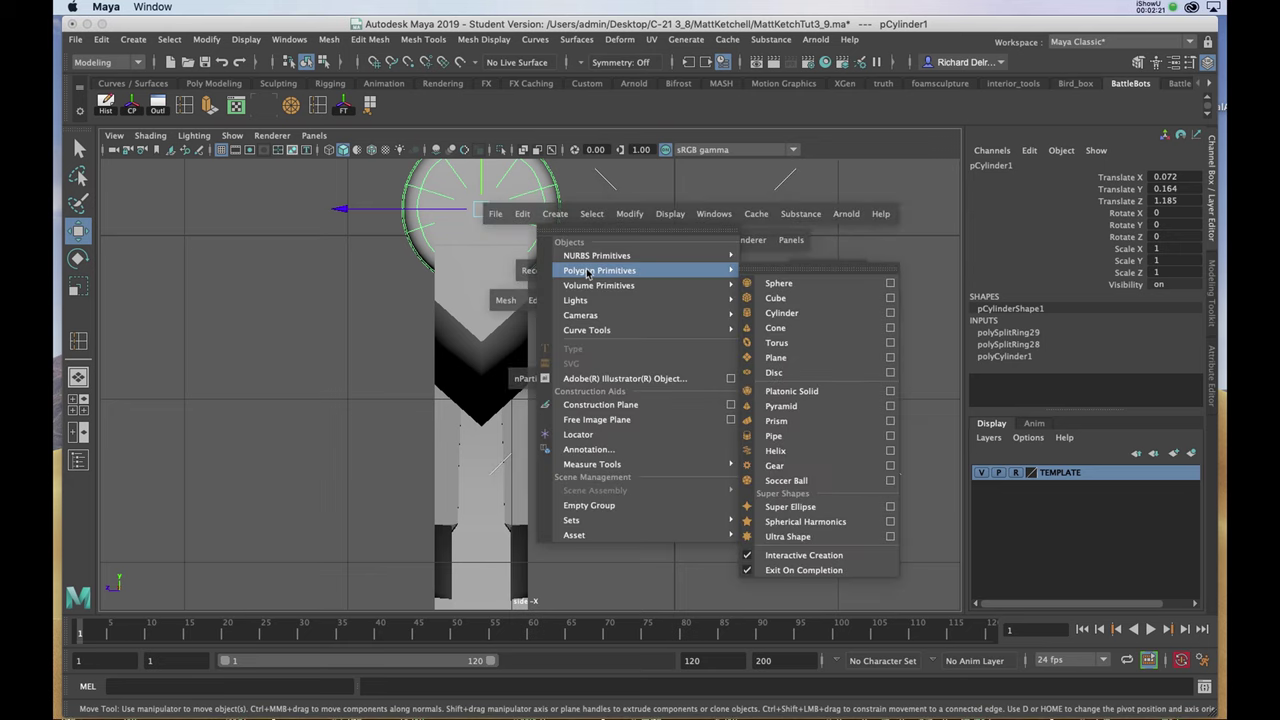
left_click(782, 313)
key("space")
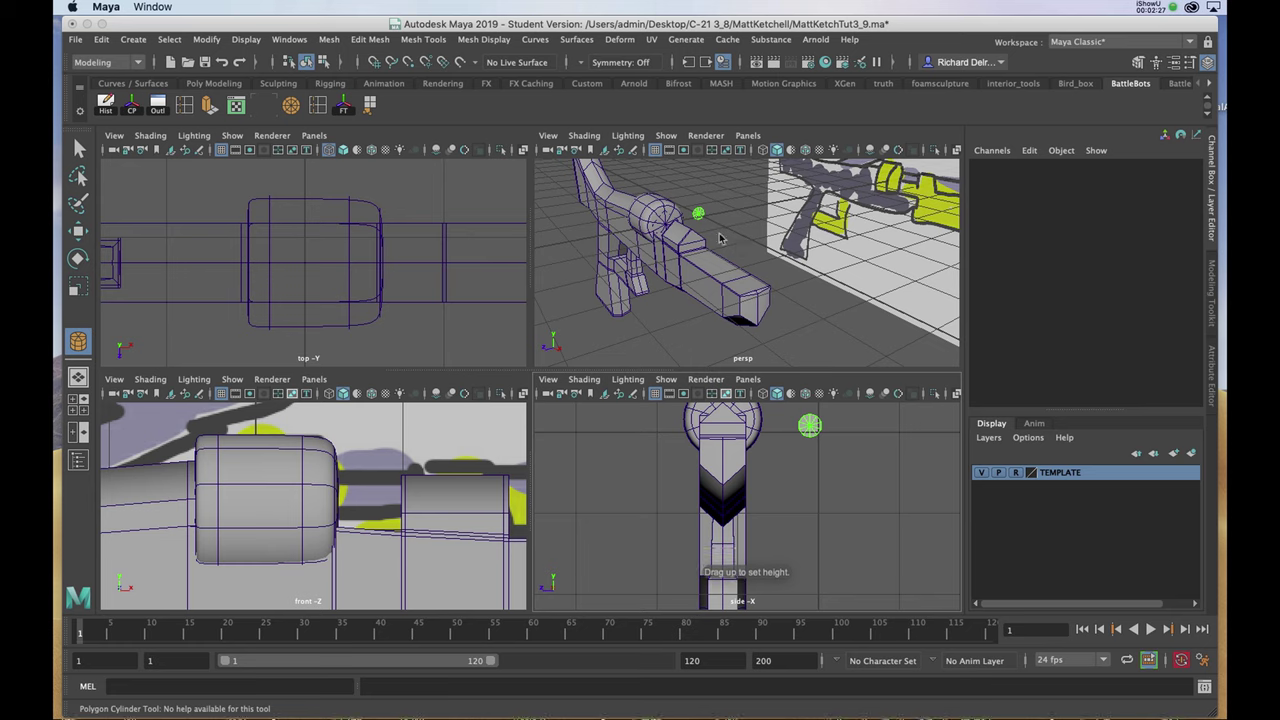
left_click_drag(738, 248, 830, 304)
Step: Fit the barrel to the sketch in the front view at X 2.936, Y 0.182, scaled to 1.308 in X and 1.143 in Y and Z
key("space")
right_click_drag(526, 466, 485, 362, "alt")
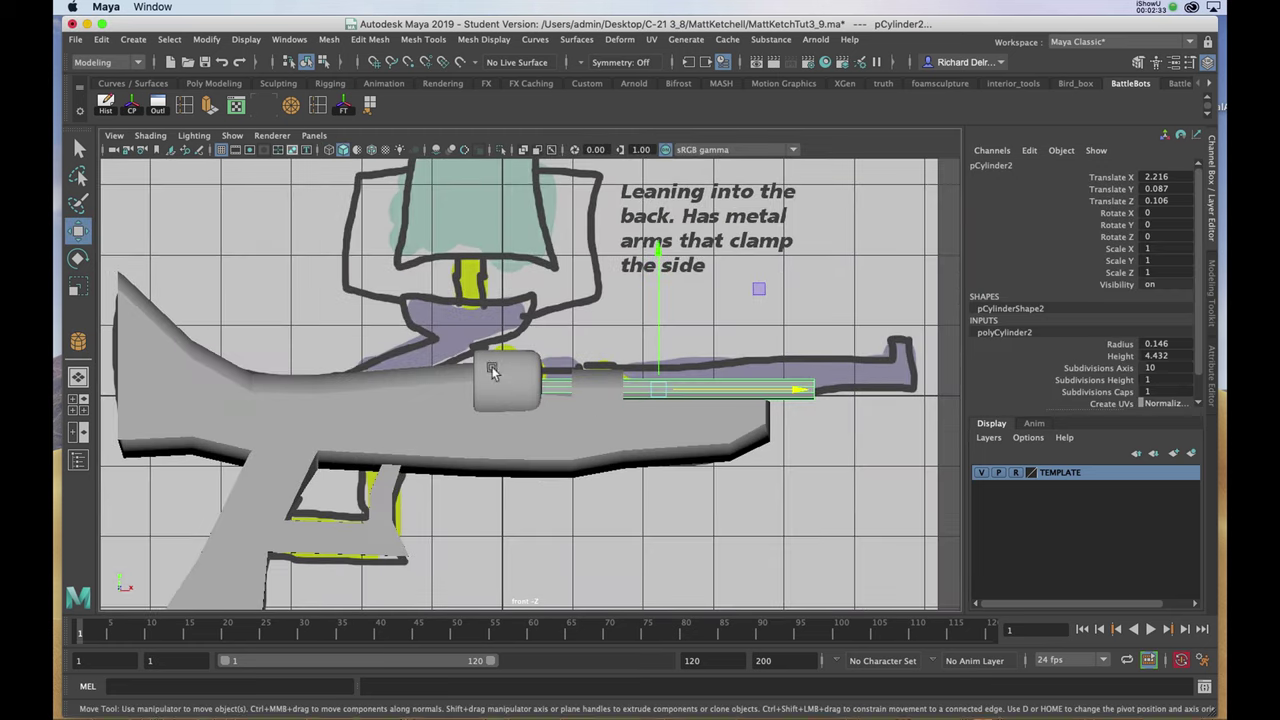
left_click_drag(789, 392, 825, 393)
key("4")
key("4")
mouse_move(697, 367)
left_mouse_down()
mouse_move(696, 354)
mouse_move(696, 385)
mouse_move(715, 383)
left_mouse_up()
key("r")
mouse_move(829, 386)
left_mouse_down()
mouse_move(859, 388)
mouse_move(842, 384)
left_mouse_up()
key("w")
Step: Move the barrel across to the rifle's centre line in the top view, to Z 1.208
key("space")
key("space")
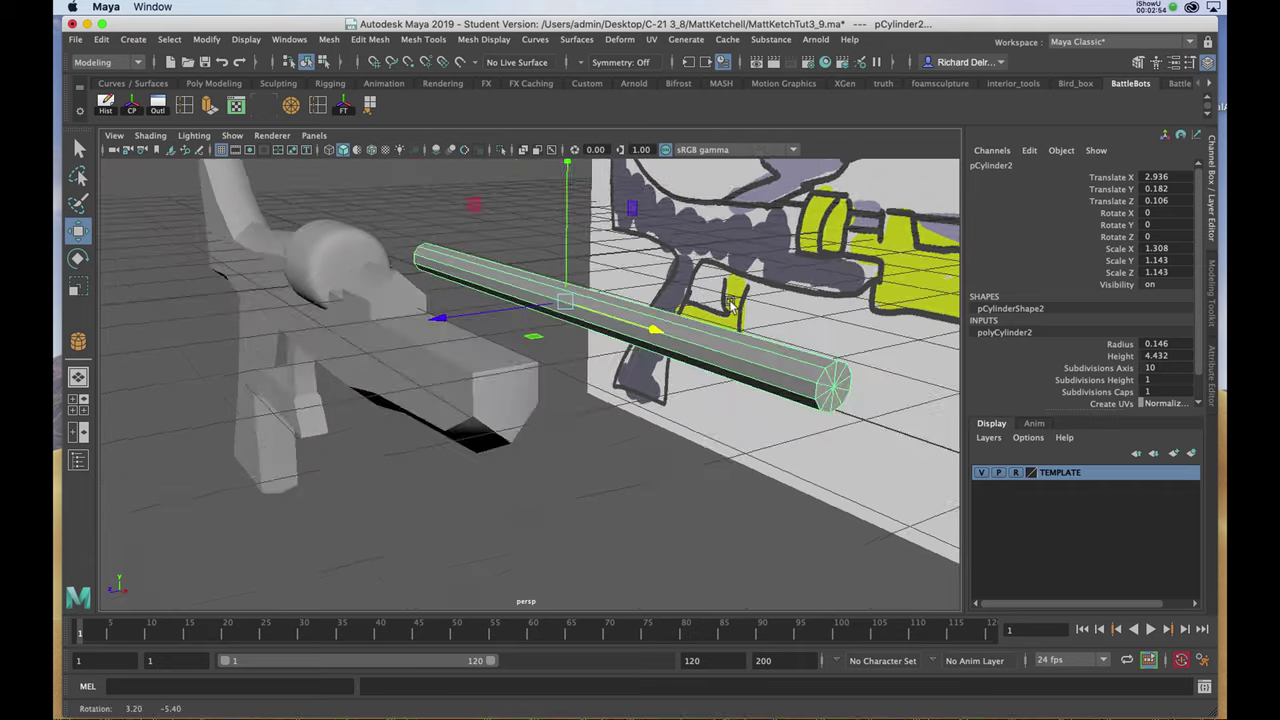
left_click_drag(705, 312, 706, 333, "alt")
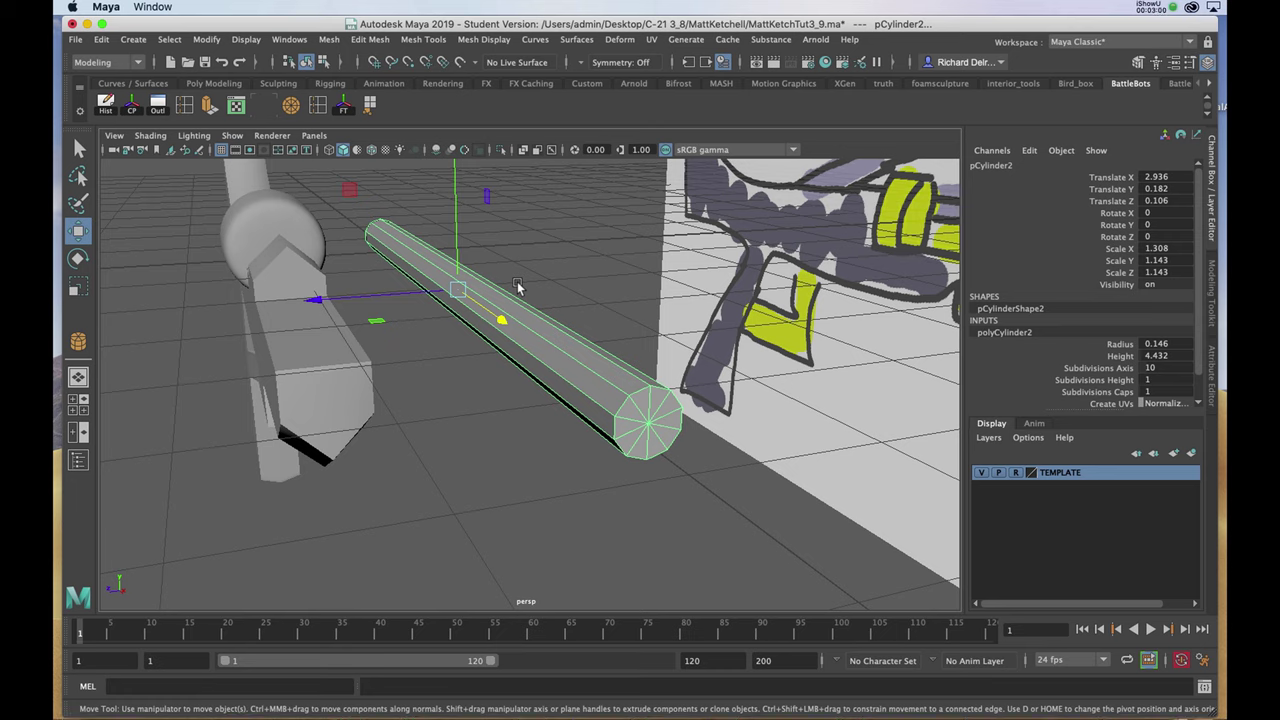
key("space")
key("space")
left_click_drag(529, 523, 526, 597)
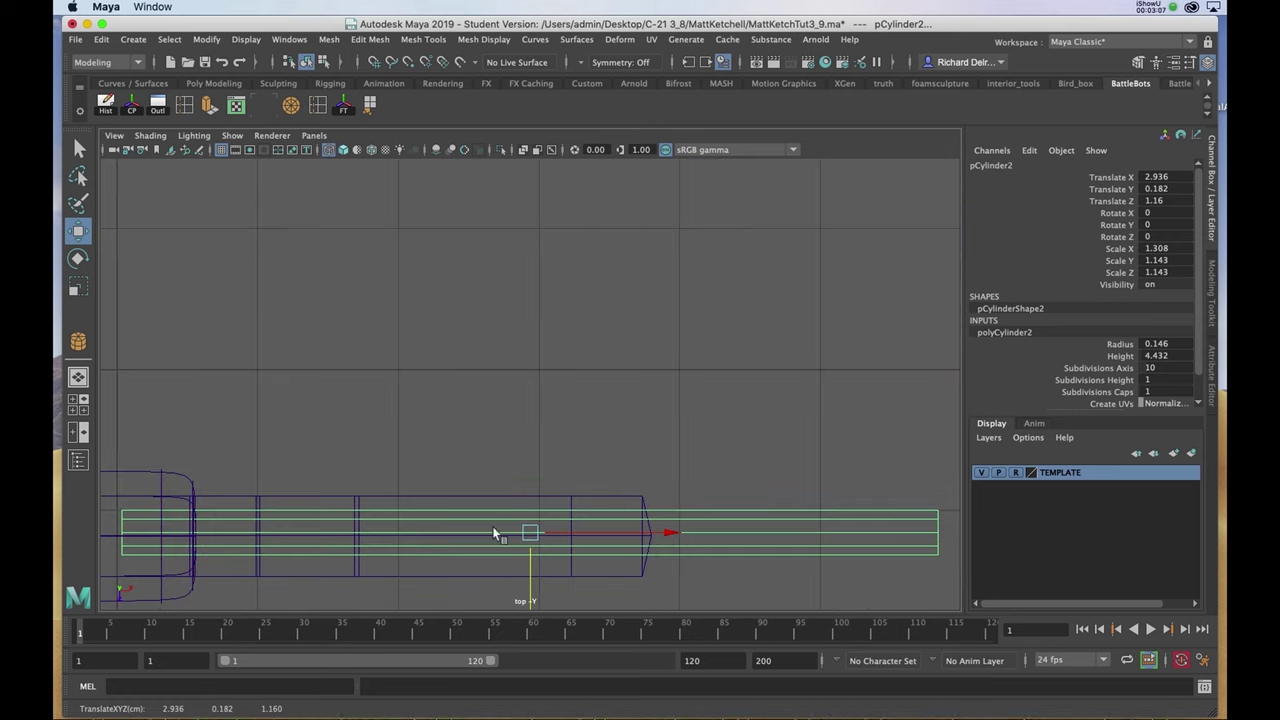
scroll(500, 531, "down", 4)
scroll(502, 395, "down", 2)
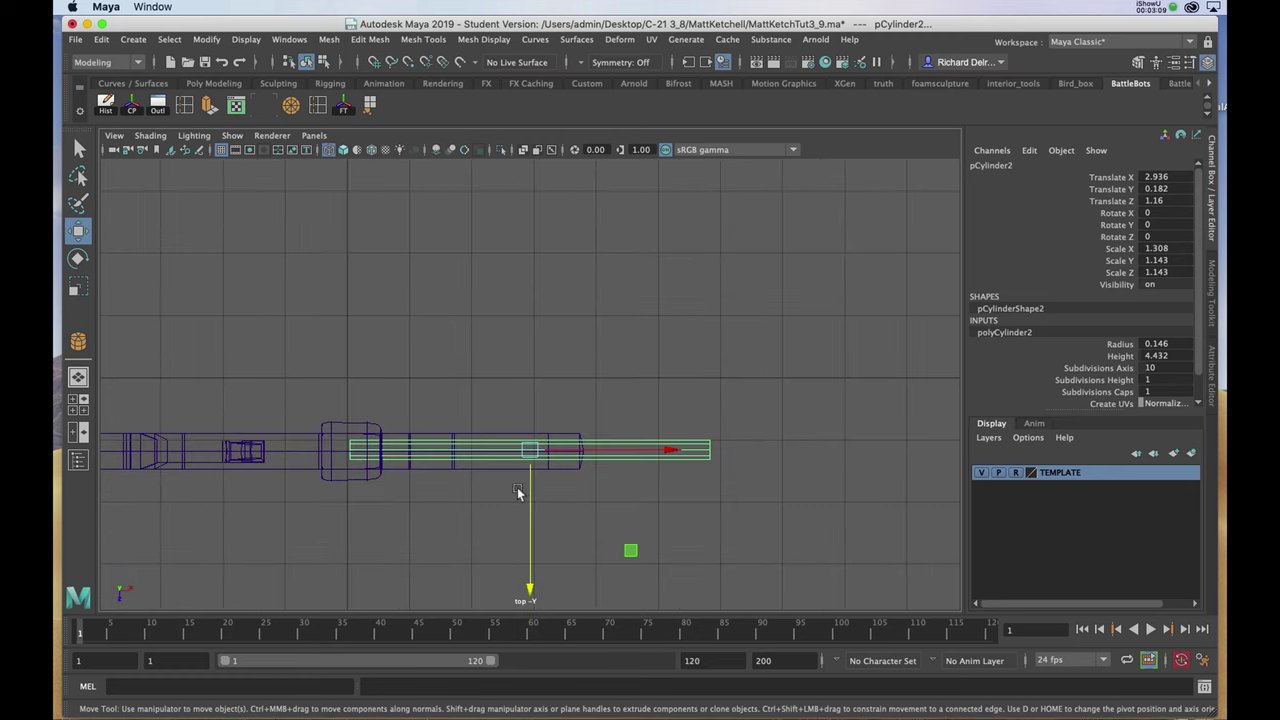
left_click_drag(530, 503, 530, 503)
key("space")
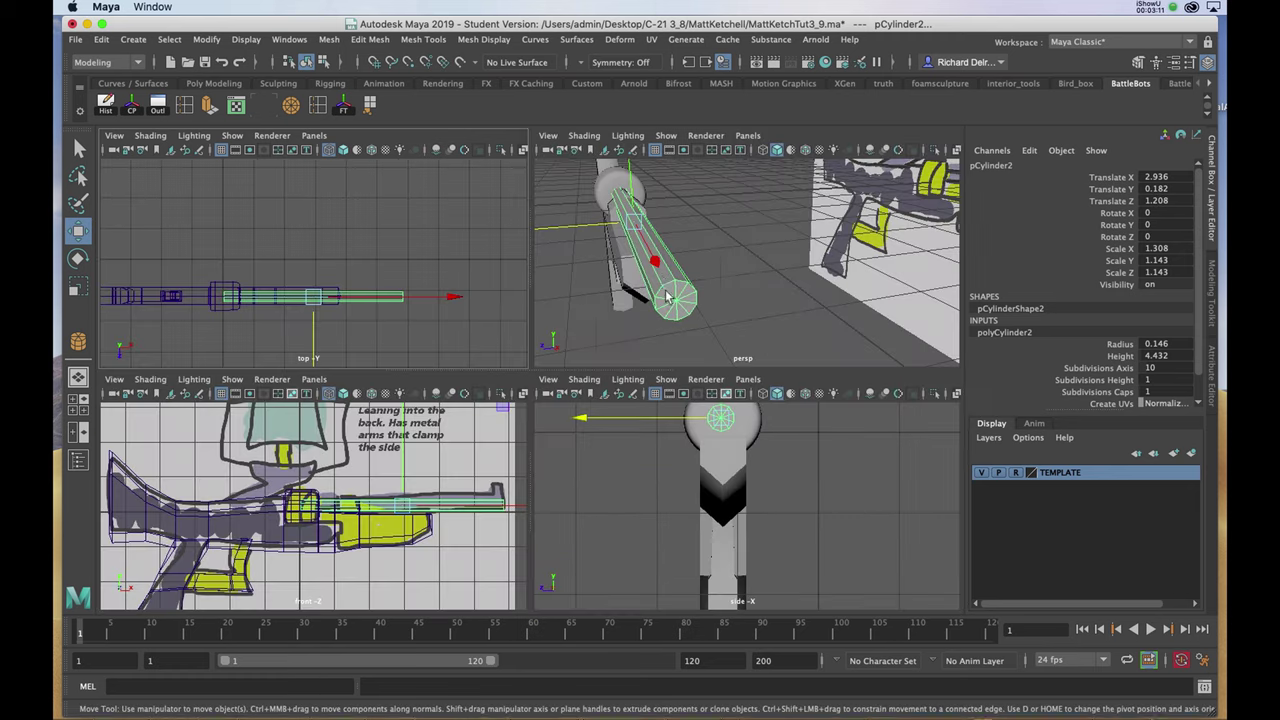
Step: Examine the barrel and the ring cylinder on the rifle against the sketch in the perspective view
key("space")
left_click_drag(612, 288, 539, 297, "alt")
middle_click_drag(539, 297, 540, 354, "alt")
right_click_drag(540, 354, 446, 246, "alt")
left_click_drag(562, 344, 557, 343, "alt")
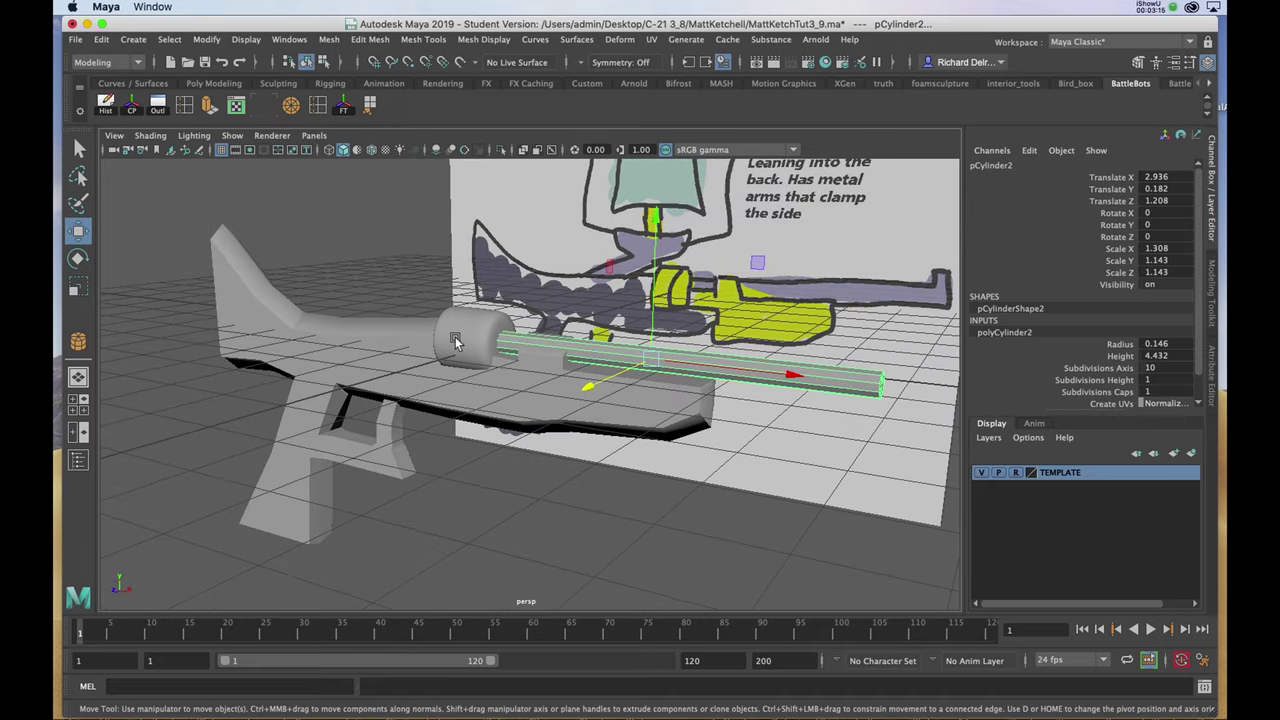
Step: Show the rifle body in smooth preview, and check the barrel cylinder smoothed before returning it to its unsmoothed display
left_click(286, 298)
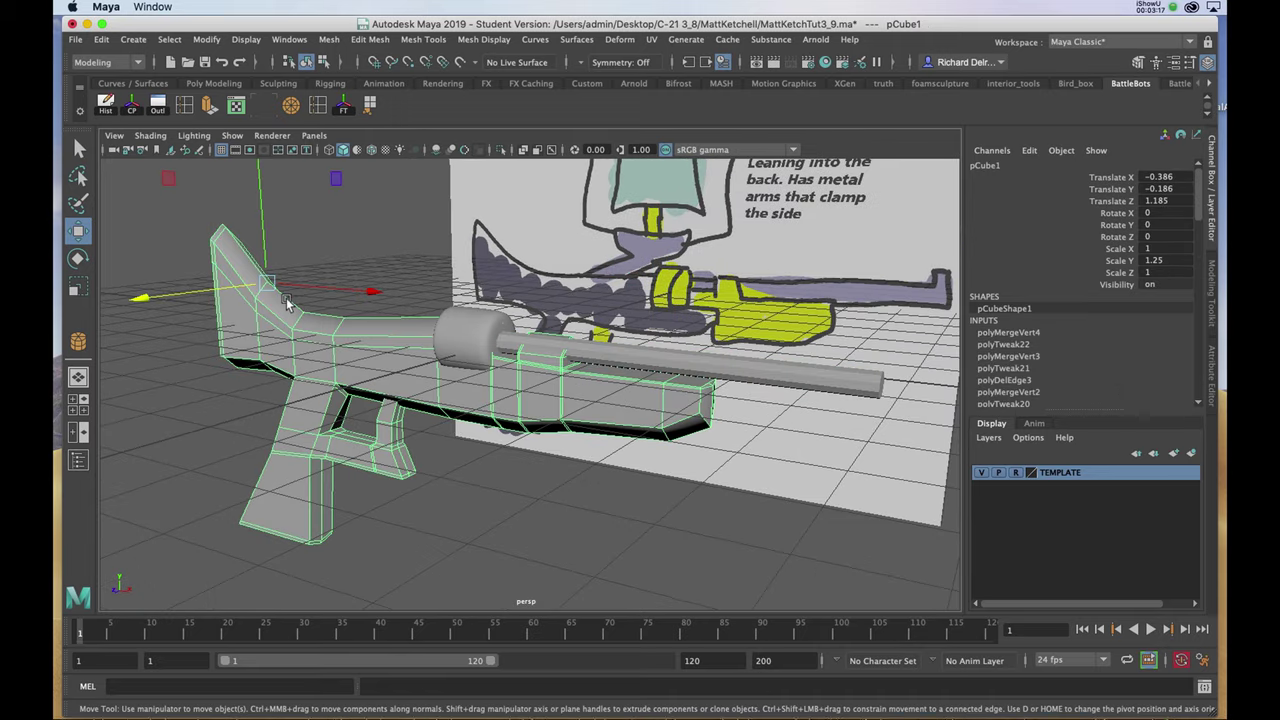
key("3")
left_click(850, 377)
key("e")
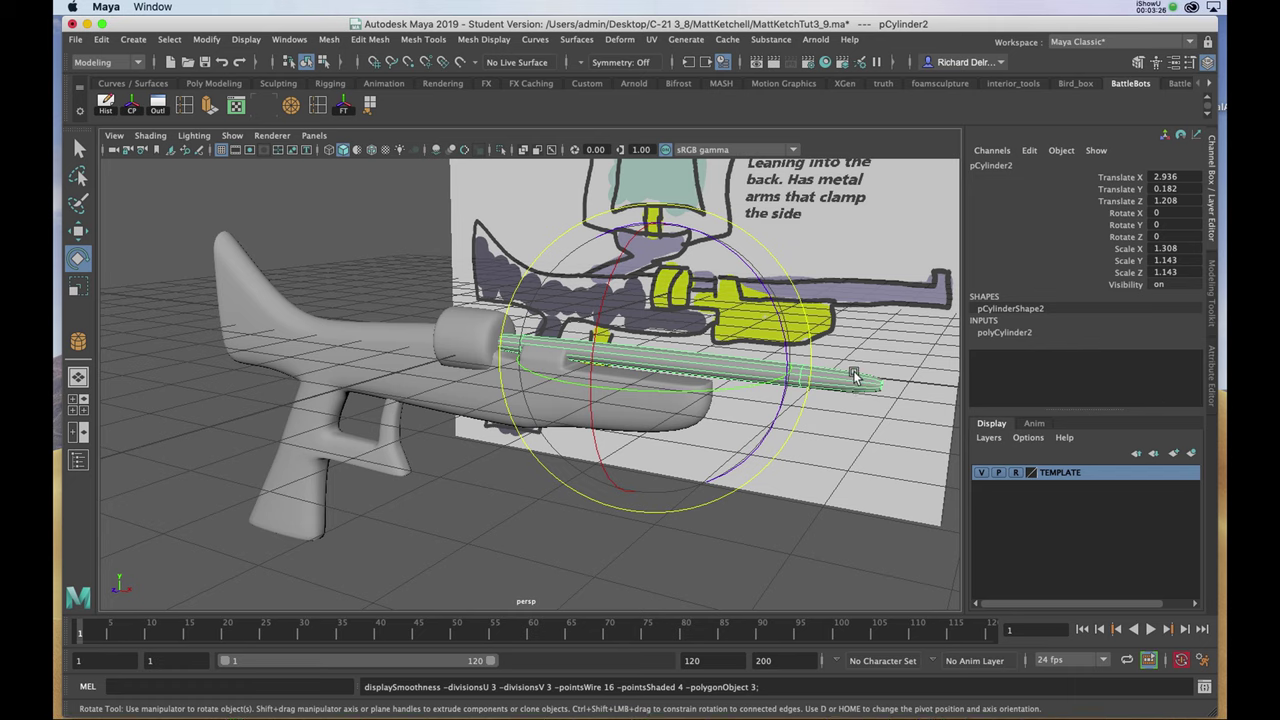
right_click_drag(658, 366, 542, 380, "alt")
key("1")
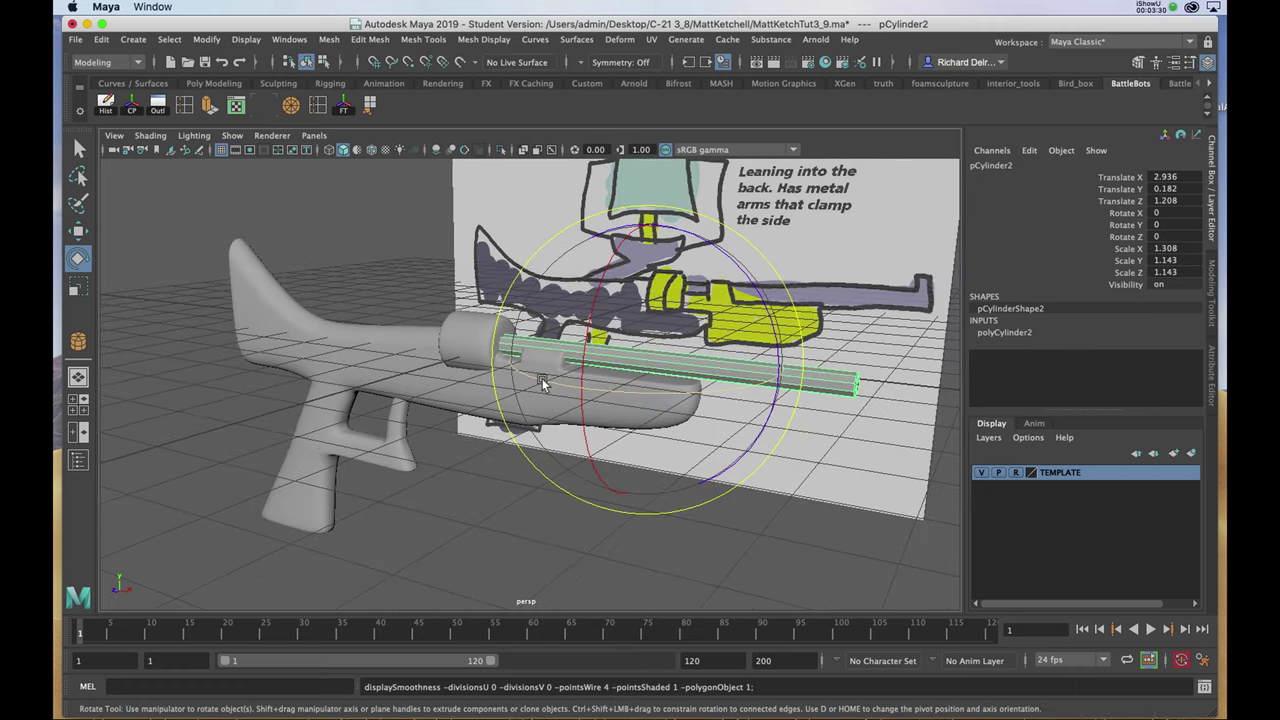
Step: Insert an edge loop close to each end of the barrel cylinder and view the barrel in smooth preview
left_click(270, 195)
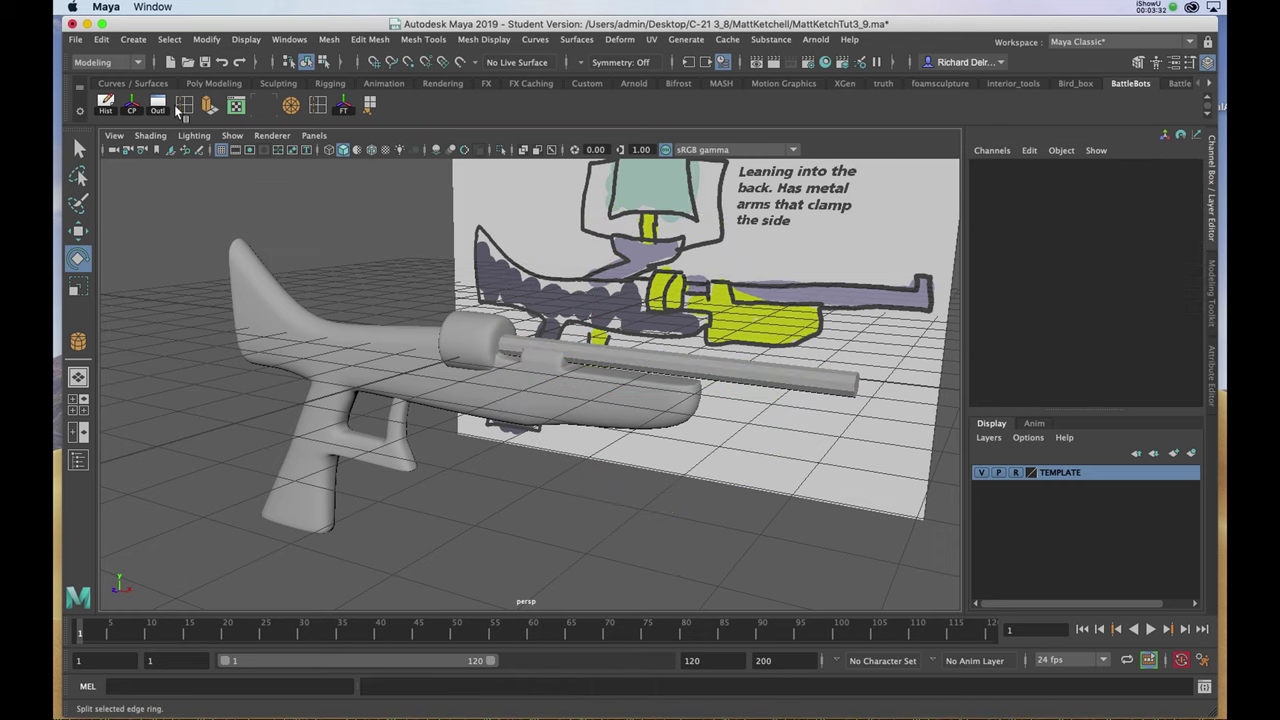
left_click(182, 110)
right_click_drag(740, 420, 794, 458, "alt")
middle_click_drag(795, 454, 500, 437, "alt")
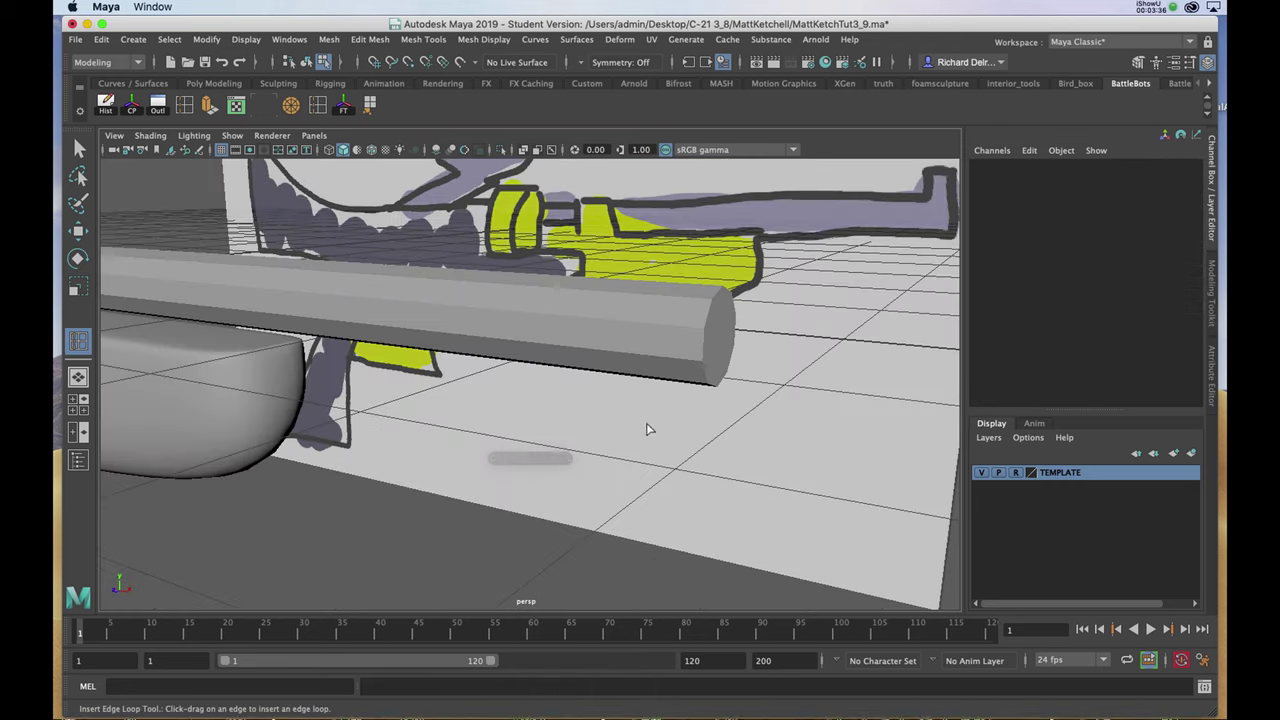
left_click(696, 360)
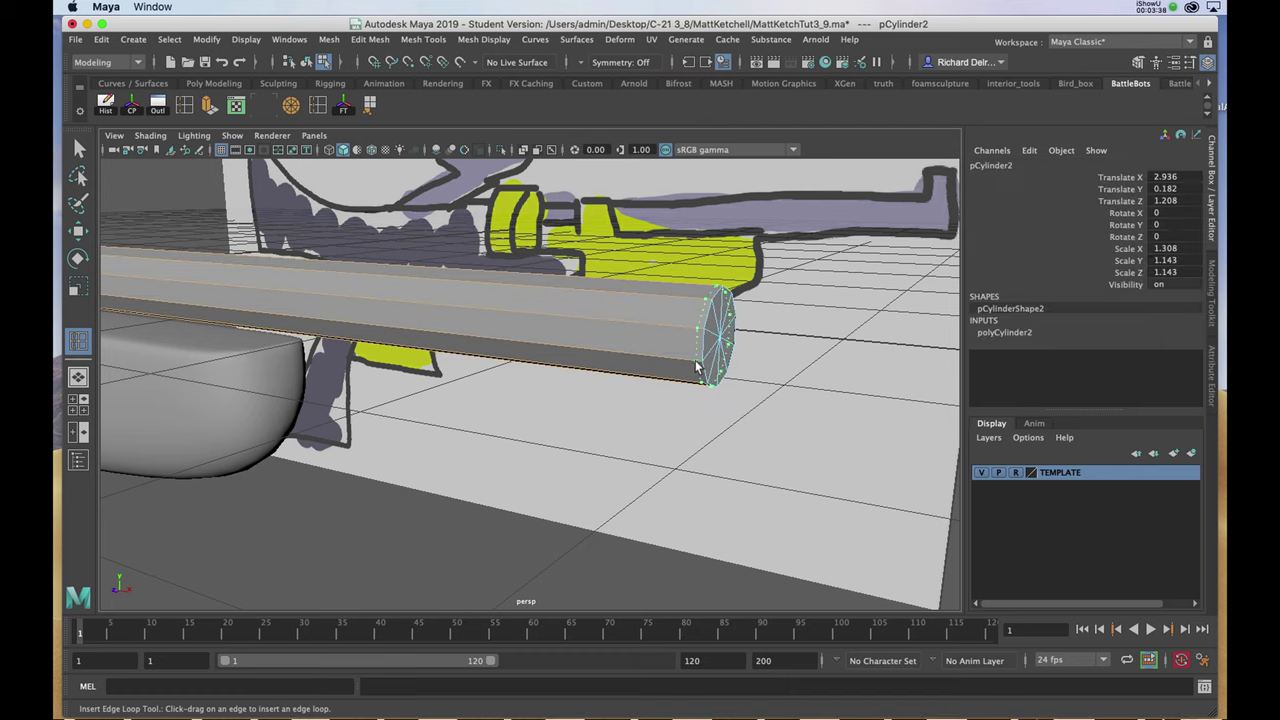
left_click(699, 369)
mouse_move(568, 381)
left_mouse_down("alt")
mouse_move(829, 434)
mouse_move(542, 349)
mouse_move(614, 361)
mouse_move(598, 400)
mouse_move(630, 436)
mouse_move(587, 374)
mouse_move(574, 376)
left_mouse_up("alt")
key("4")
left_click_drag(574, 376, 574, 376)
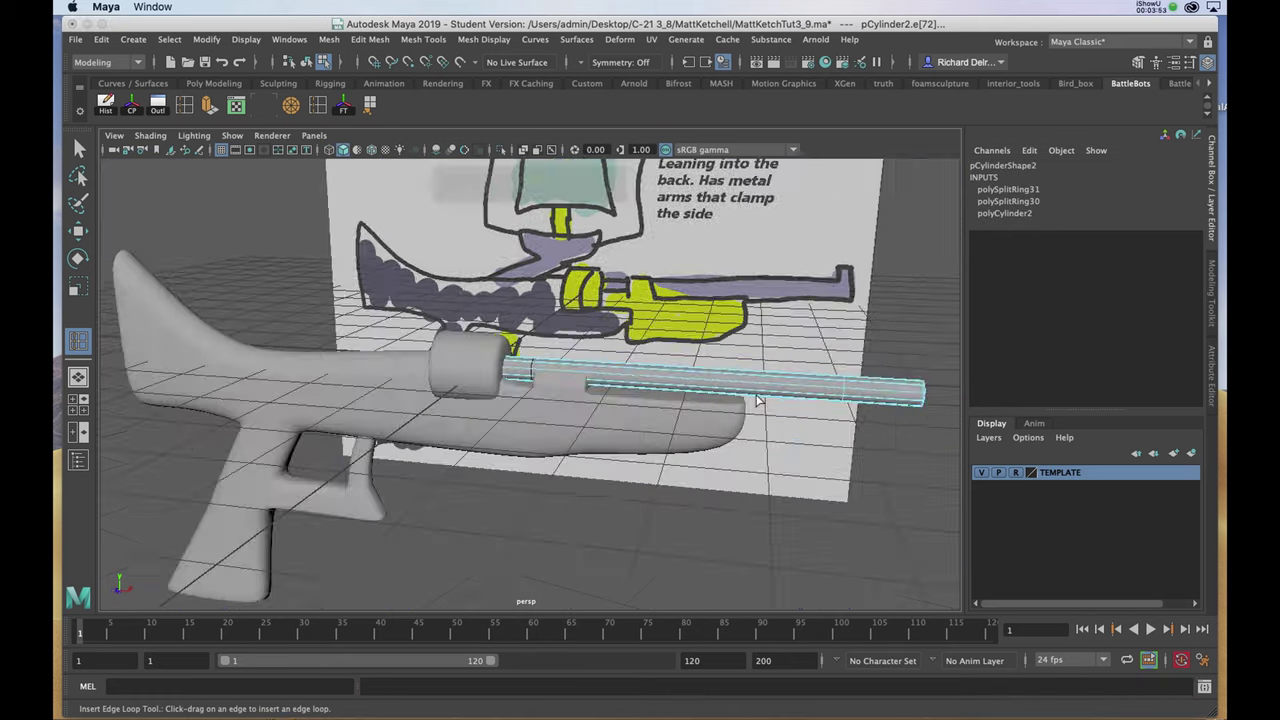
Step: Lower the whole barrel onto the rifle body, to Y 0.085
mouse_move(690, 385)
left_mouse_down("alt")
mouse_move(768, 418)
mouse_move(610, 428)
mouse_move(656, 425)
left_mouse_up("alt")
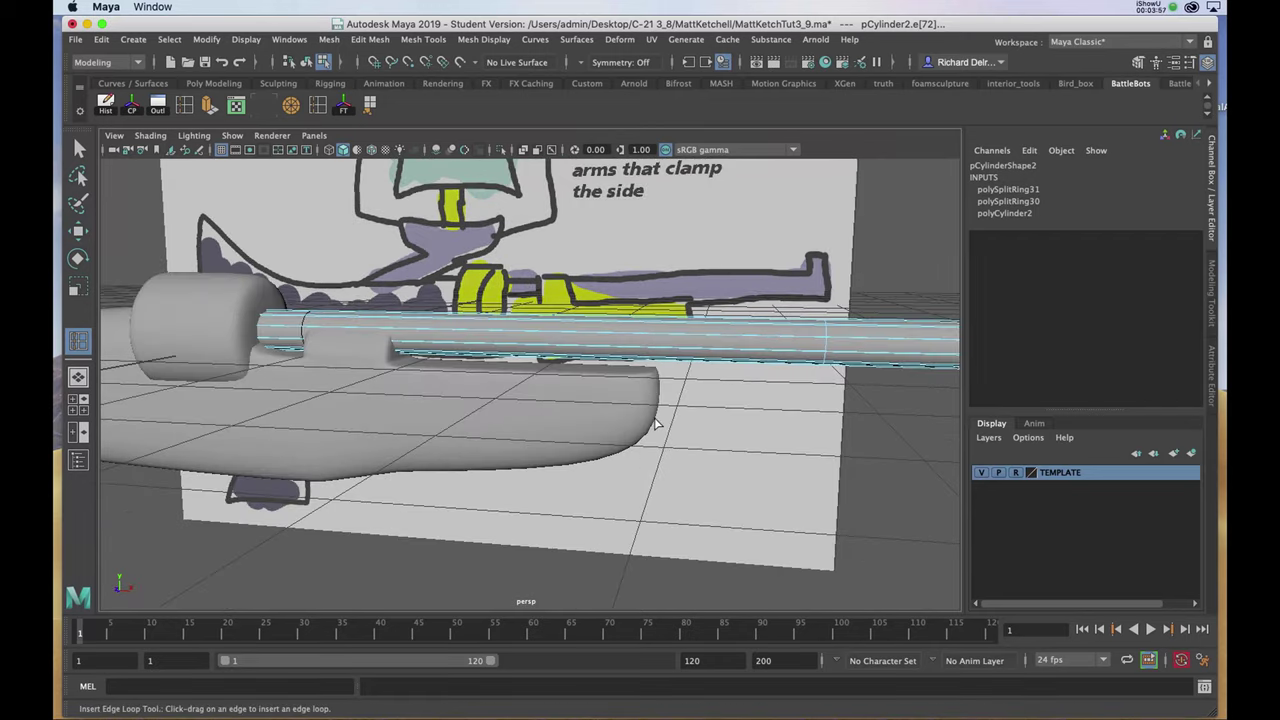
key("w")
right_click_drag(726, 360, 784, 308)
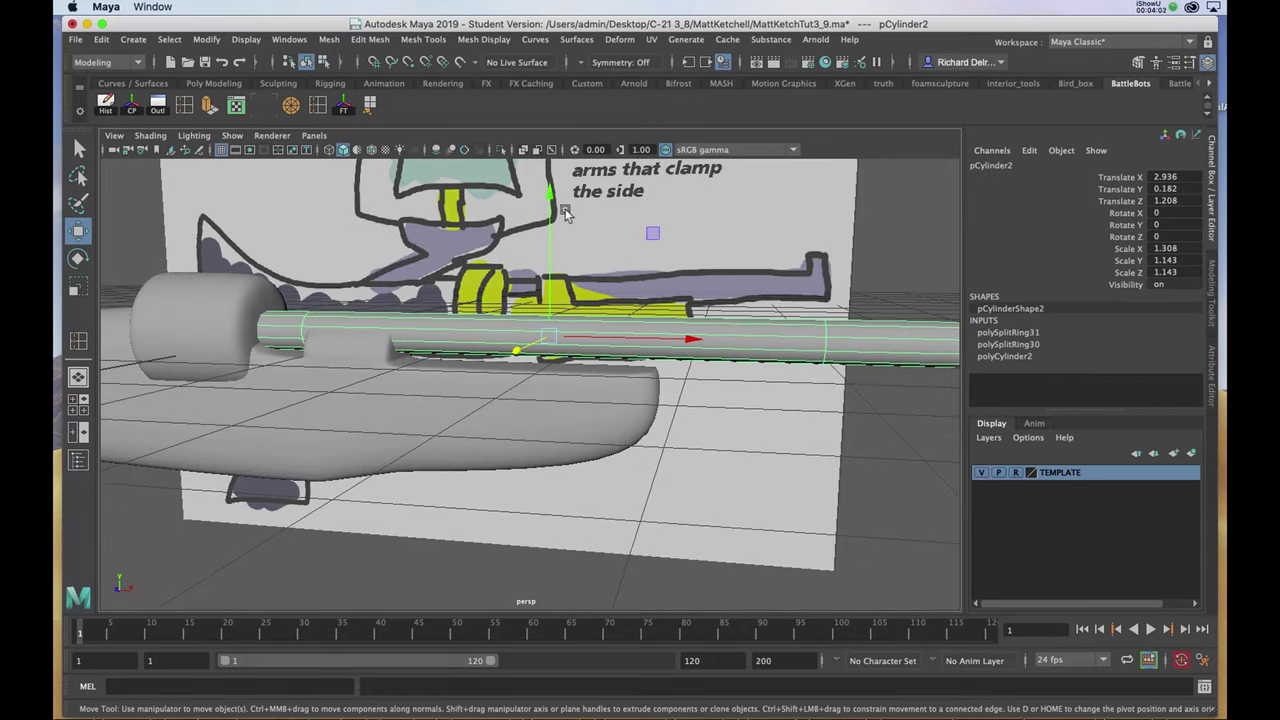
left_click_drag(565, 213, 565, 232)
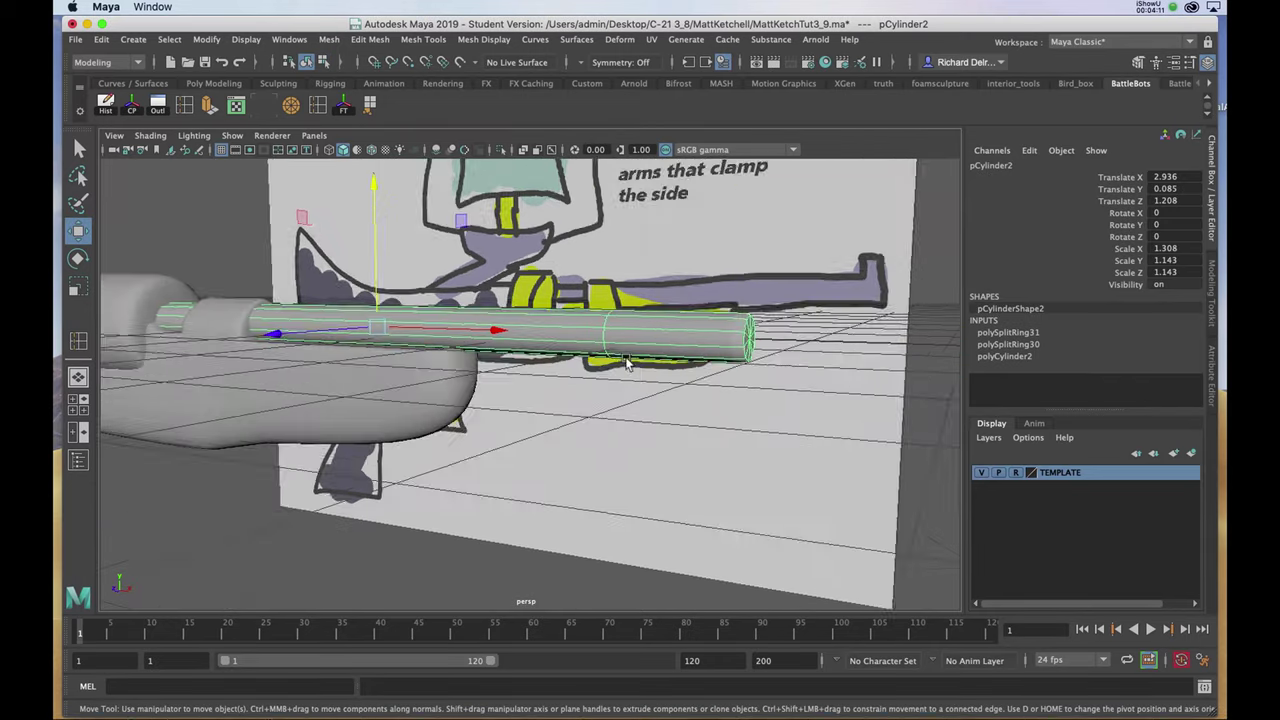
Step: Hide the TEMPLATE layer in the front view and turn off the barrel's smooth preview
scroll(625, 362, "down", 1)
key("space")
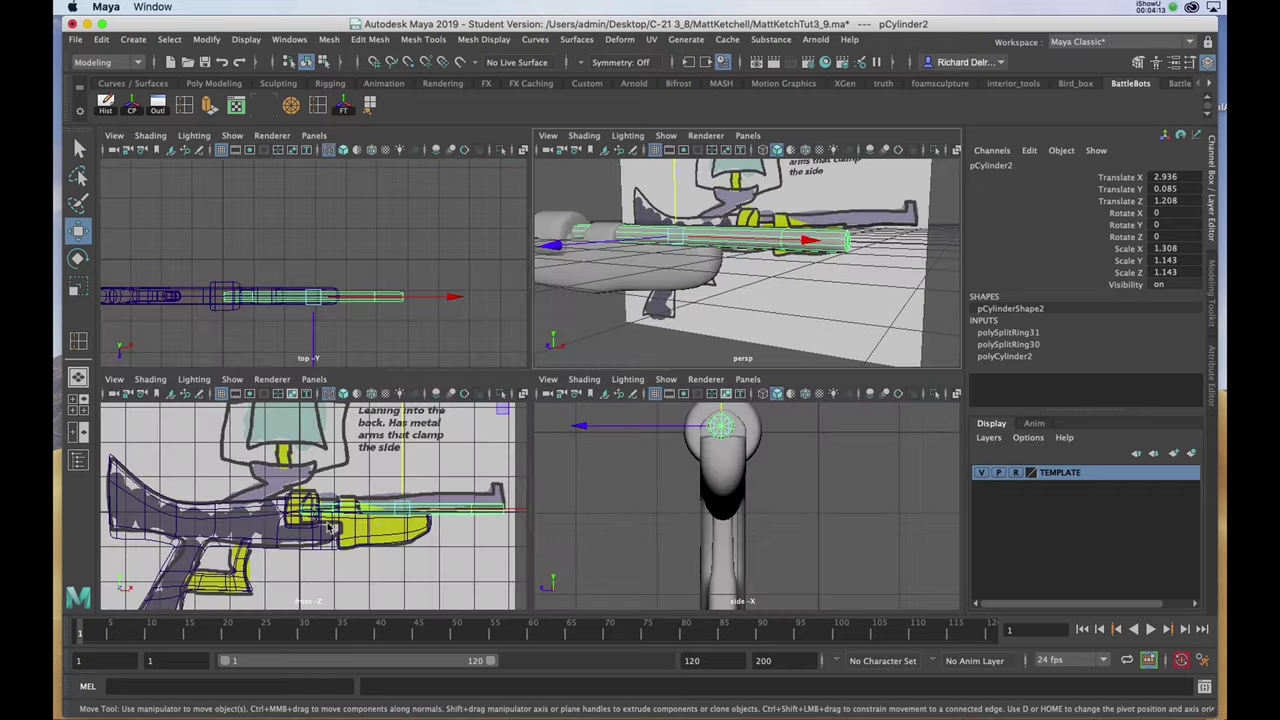
key("space")
scroll(680, 465, "up", 6)
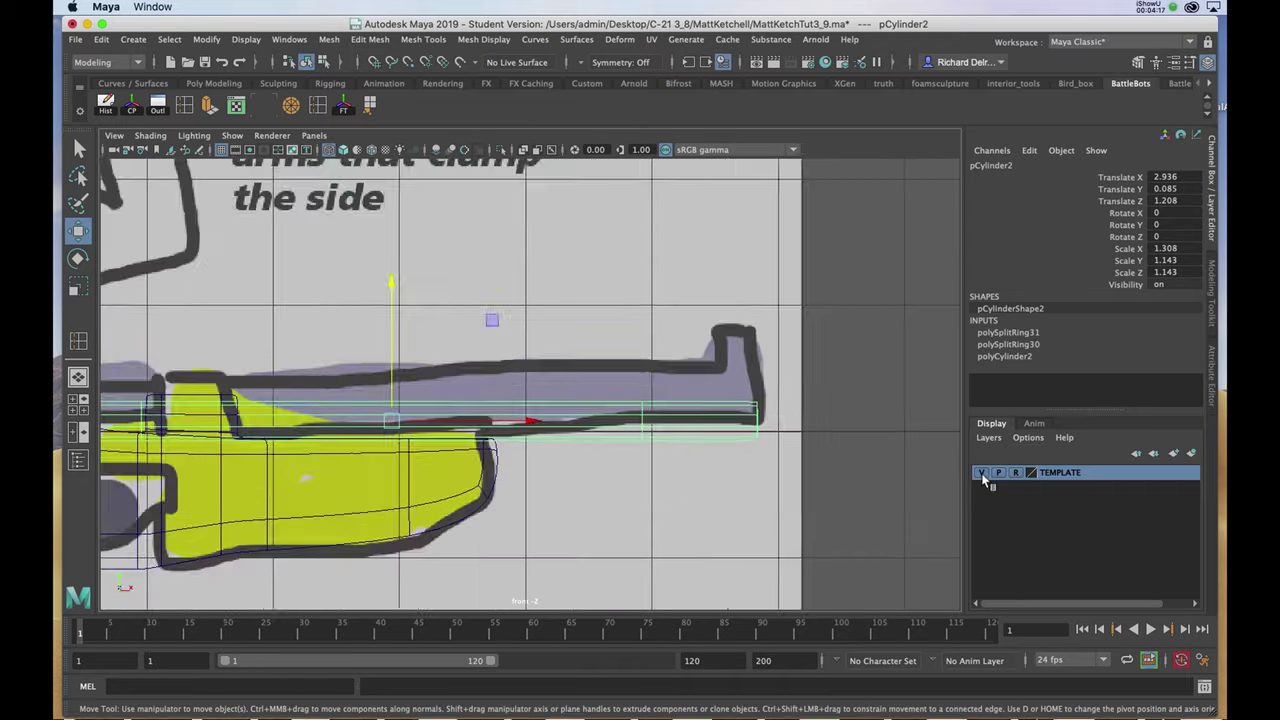
left_click(981, 472)
key("1")
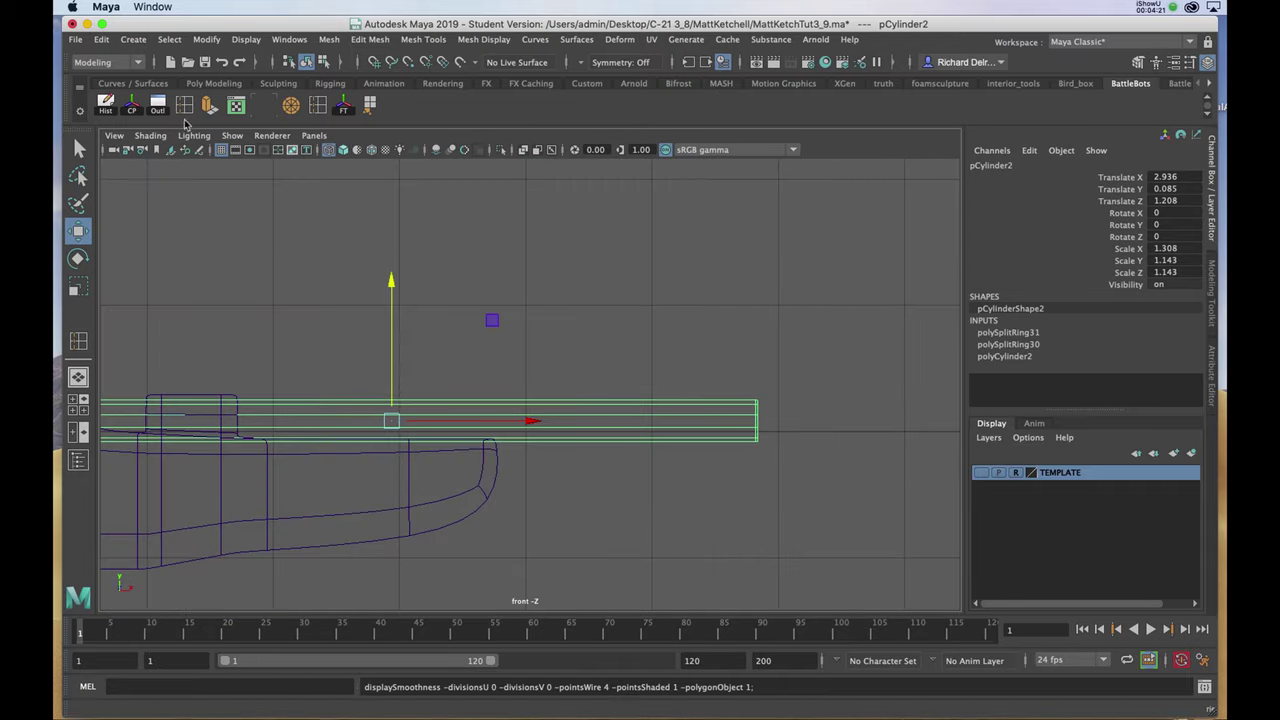
Step: Insert two closely spaced edge loops around the barrel a short distance behind its muzzle end
left_click(189, 106)
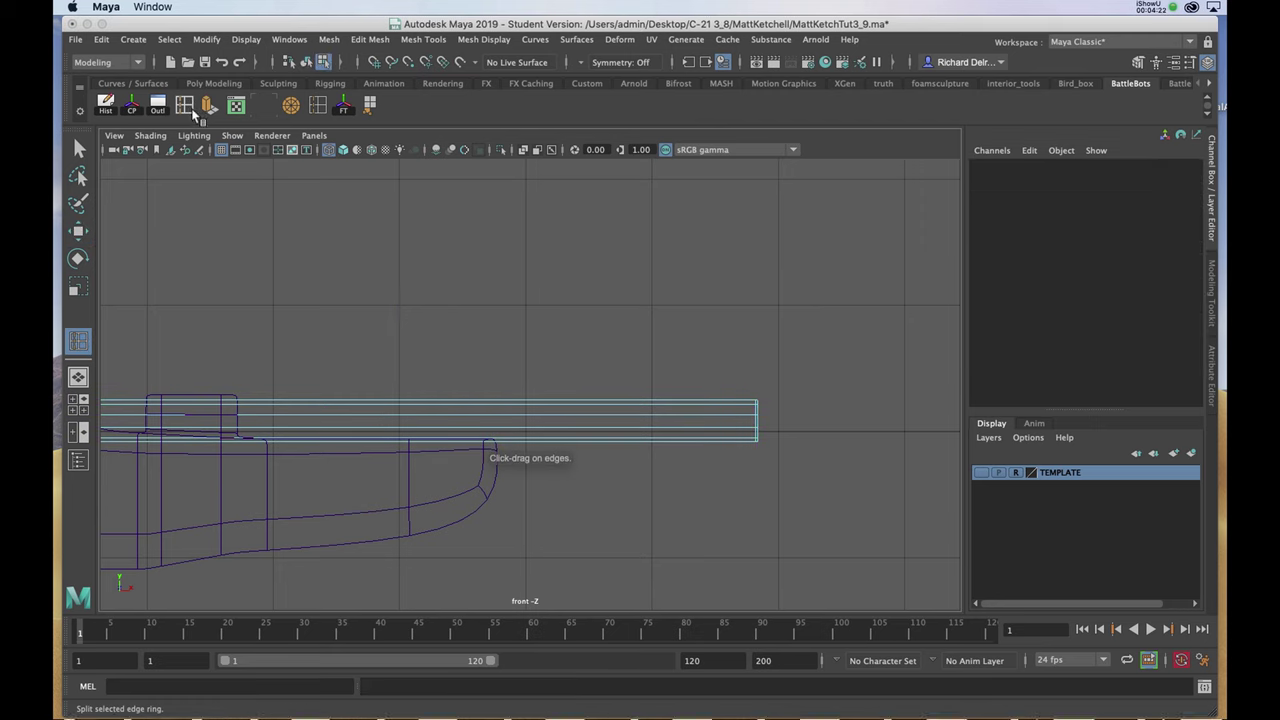
left_click(700, 423)
scroll(720, 500, "up", 2)
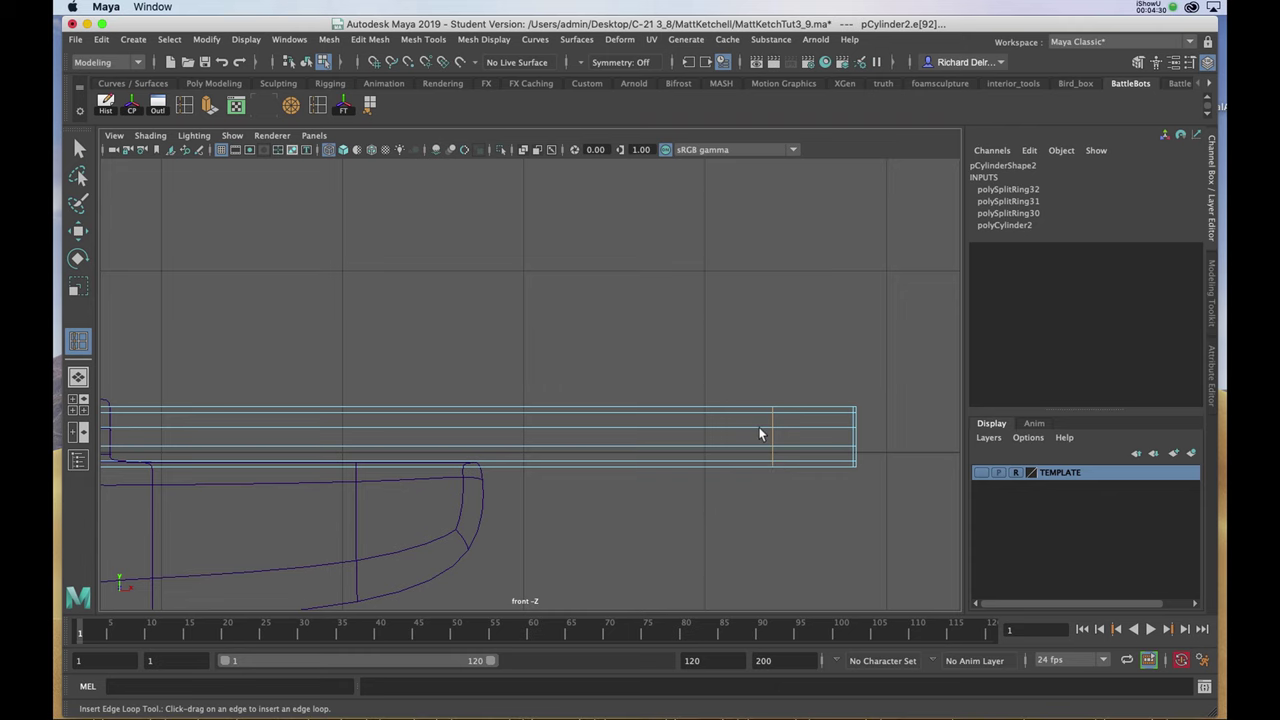
left_click_drag(760, 430, 774, 432)
scroll(784, 442, "up", 3)
middle_click_drag(784, 441, 600, 421, "alt")
Step: Scale up the vertices of the barrel's end section to form a thicker muzzle collar and shift them slightly outward along X
key("w")
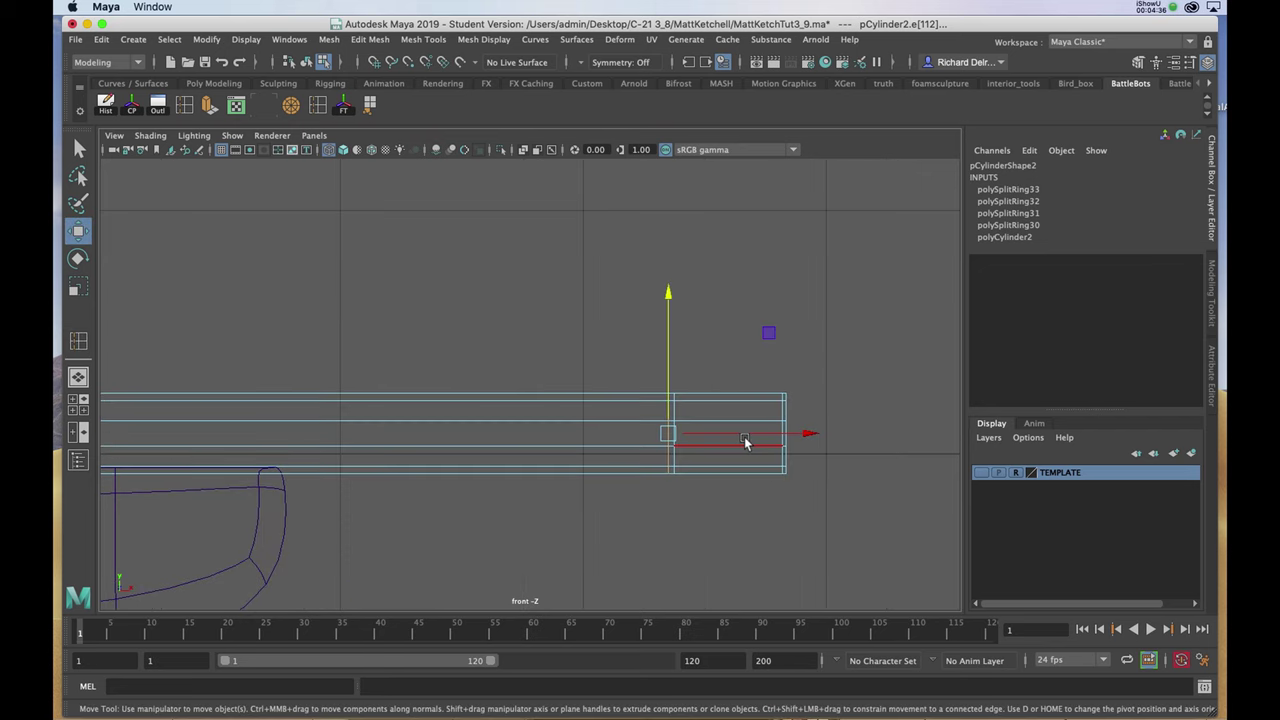
right_click(787, 405)
left_click(713, 396)
left_click_drag(834, 366, 672, 502)
key("r")
key("w")
left_click_drag(735, 434, 766, 437)
Step: Examine the muzzle collar and the step where it meets the barrel in the perspective view, with smooth preview
key("space")
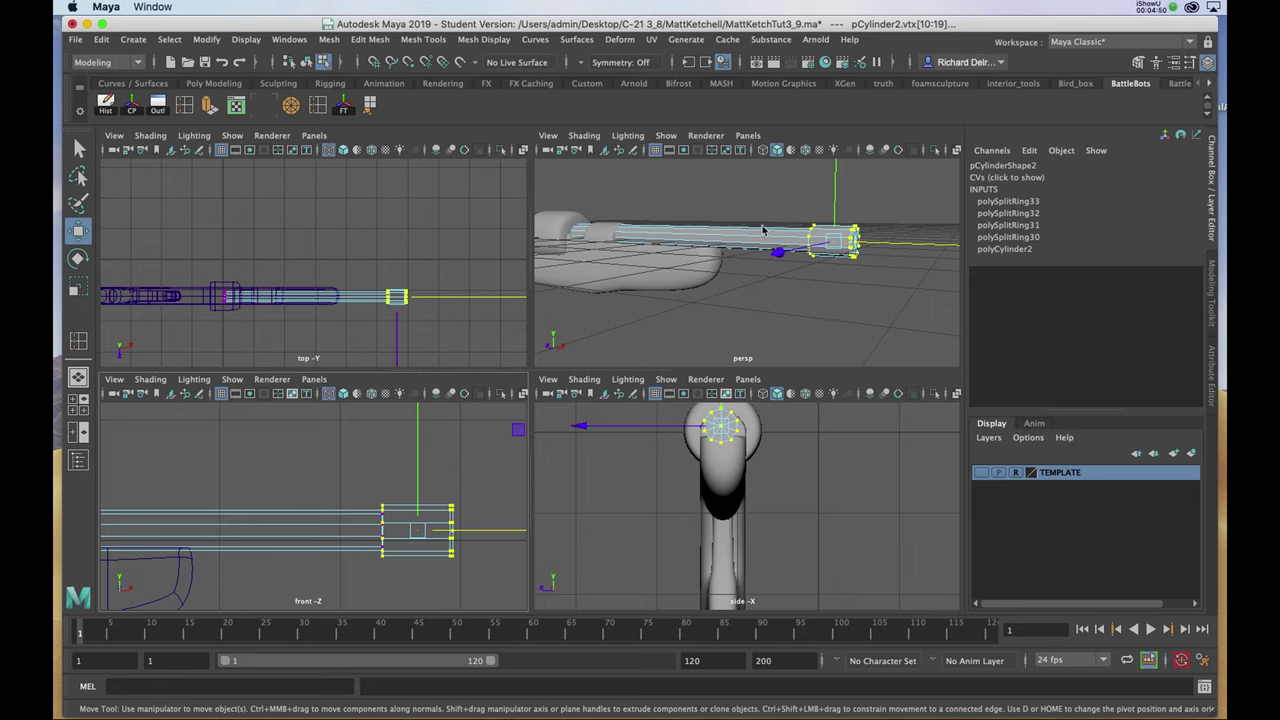
key("space")
right_click_drag(699, 268, 695, 339, "alt")
left_click_drag(695, 339, 694, 336, "alt")
middle_click_drag(694, 336, 695, 337, "alt")
key("3")
left_click_drag(622, 384, 734, 306, "alt")
right_click_drag(734, 306, 768, 312, "alt")
middle_click_drag(768, 312, 469, 356, "alt")
left_click_drag(470, 358, 561, 440, "alt")
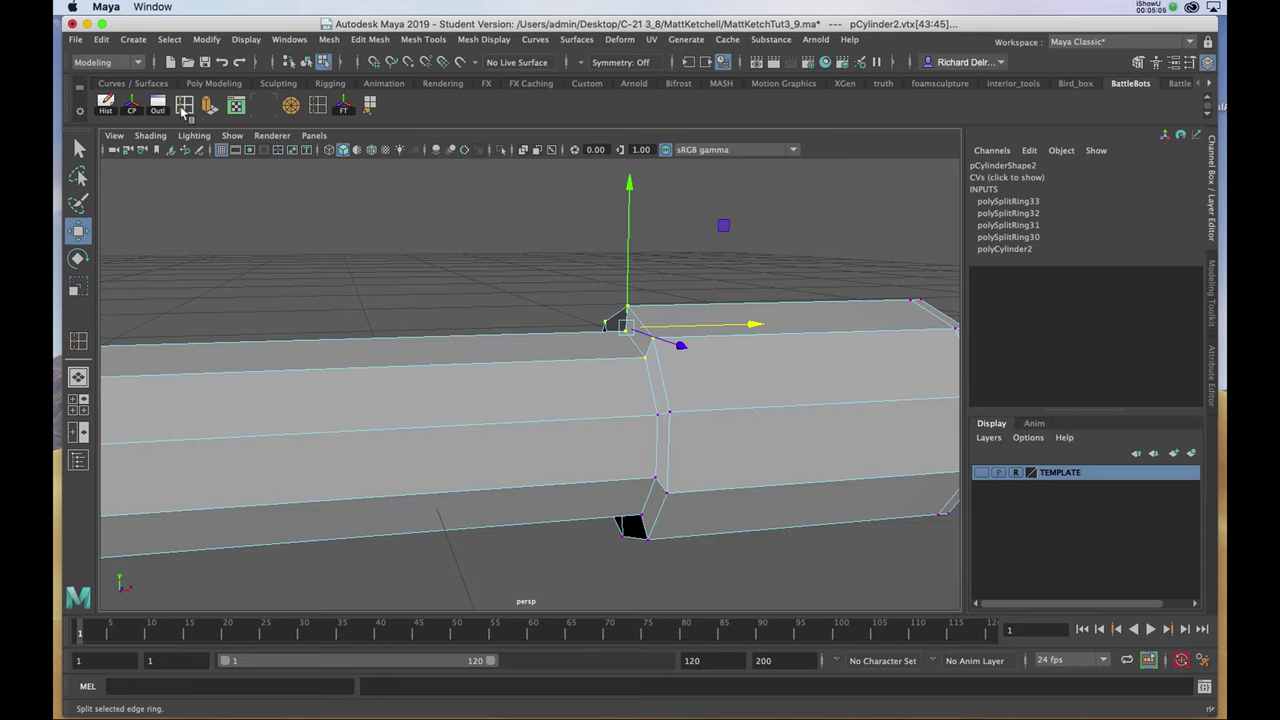
Step: Insert supporting edge loops on both sides of the step between the barrel and the muzzle collar, checking them smoothed
left_click(185, 107)
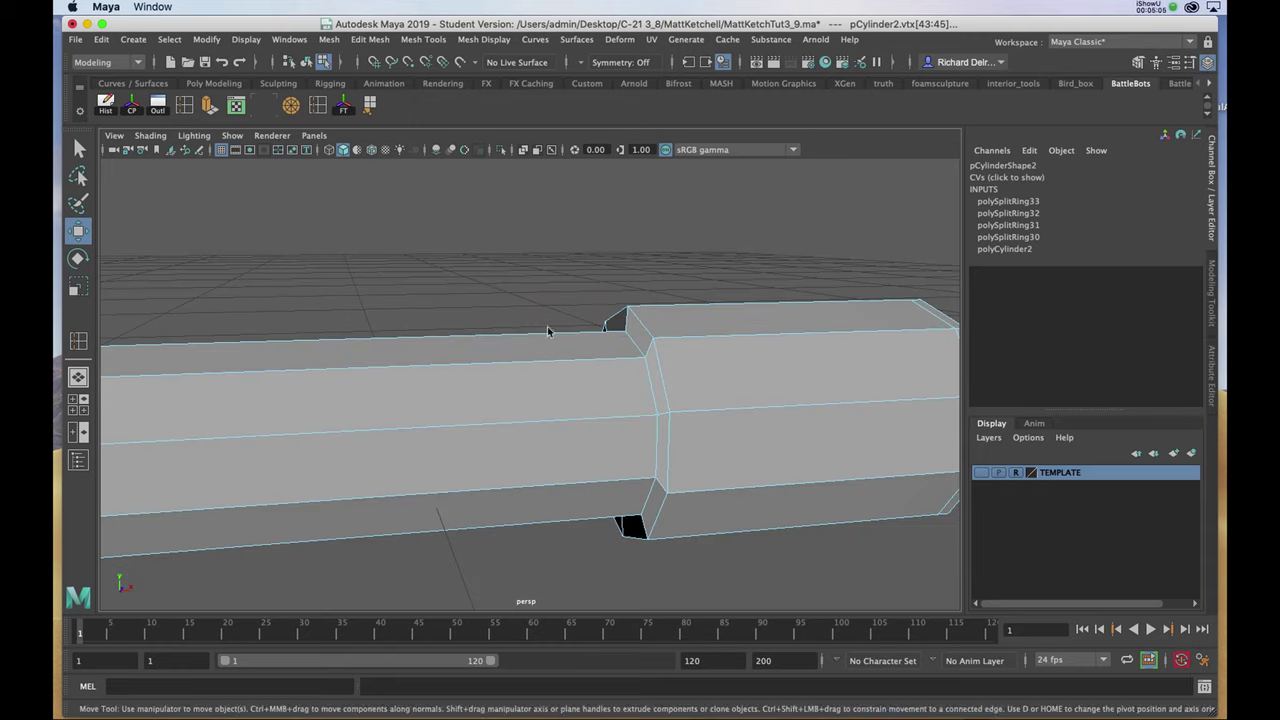
left_click_drag(613, 357, 648, 358)
key("3")
mouse_move(729, 397)
left_mouse_down("alt")
mouse_move(694, 394)
mouse_move(712, 397)
left_mouse_up("alt")
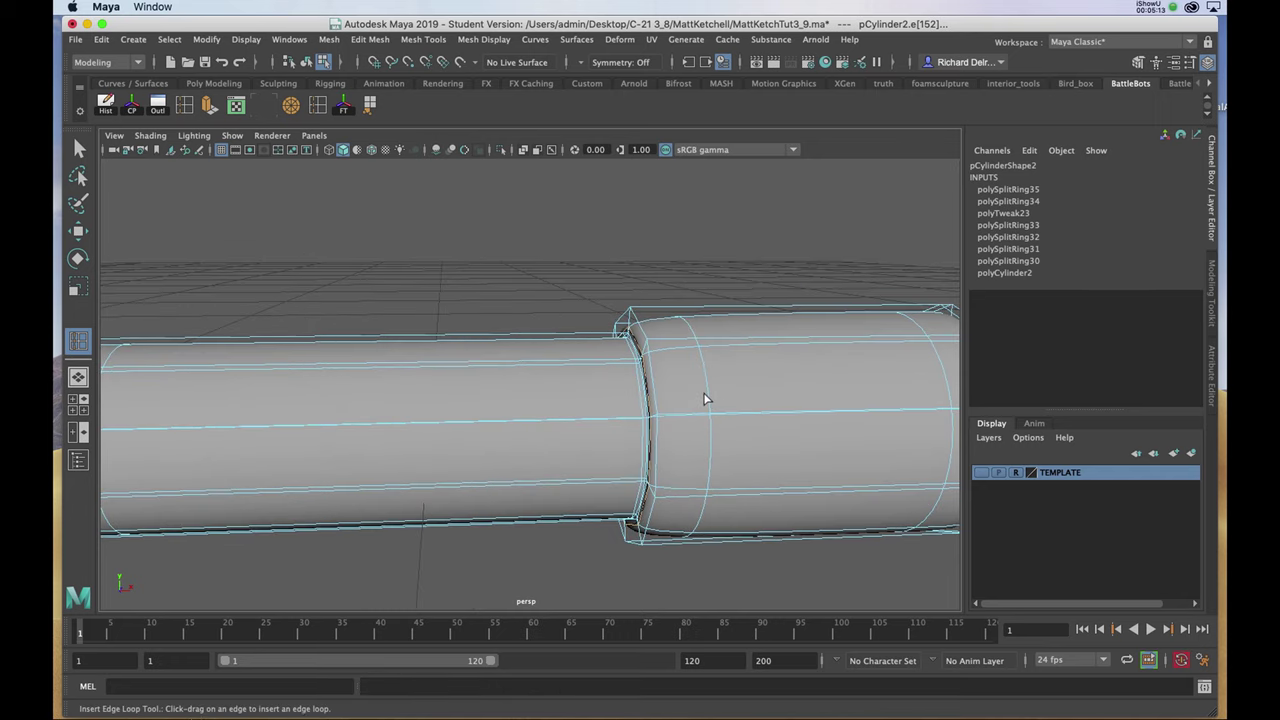
key("1")
left_click_drag(625, 355, 663, 351, "alt")
left_click(655, 345)
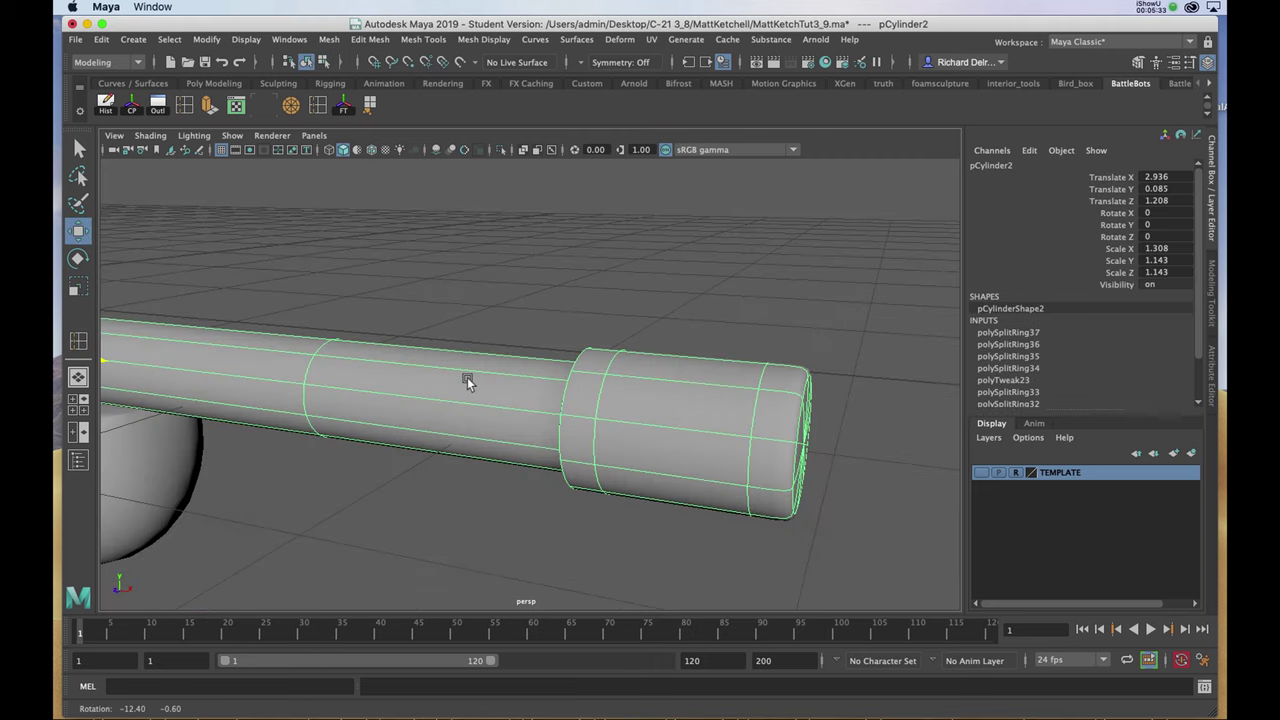
Step: Inset the muzzle's end-cap faces with Extrude to form a narrow rim, and delete the inner faces to open the barrel
left_click_drag(466, 377, 632, 398, "alt")
right_click(632, 398)
left_click(634, 436)
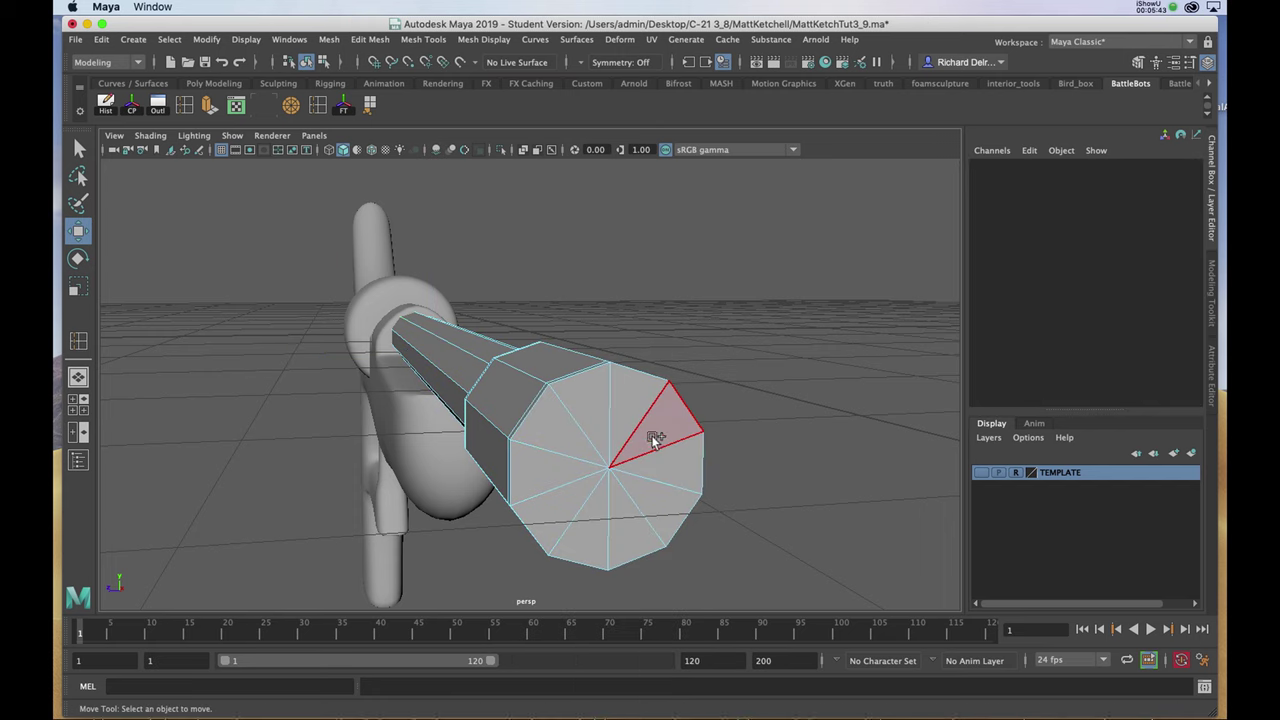
left_click(646, 426)
left_click(597, 404, "shift")
left_click(564, 431, "shift")
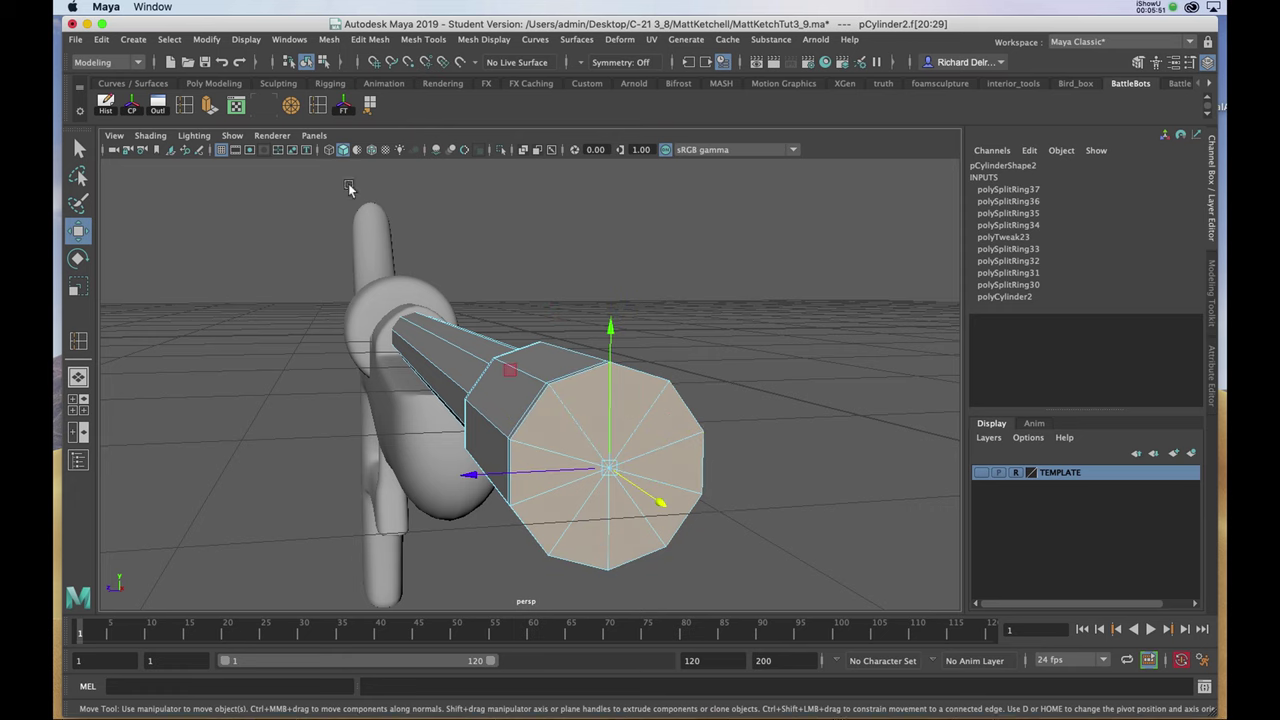
left_click(210, 106)
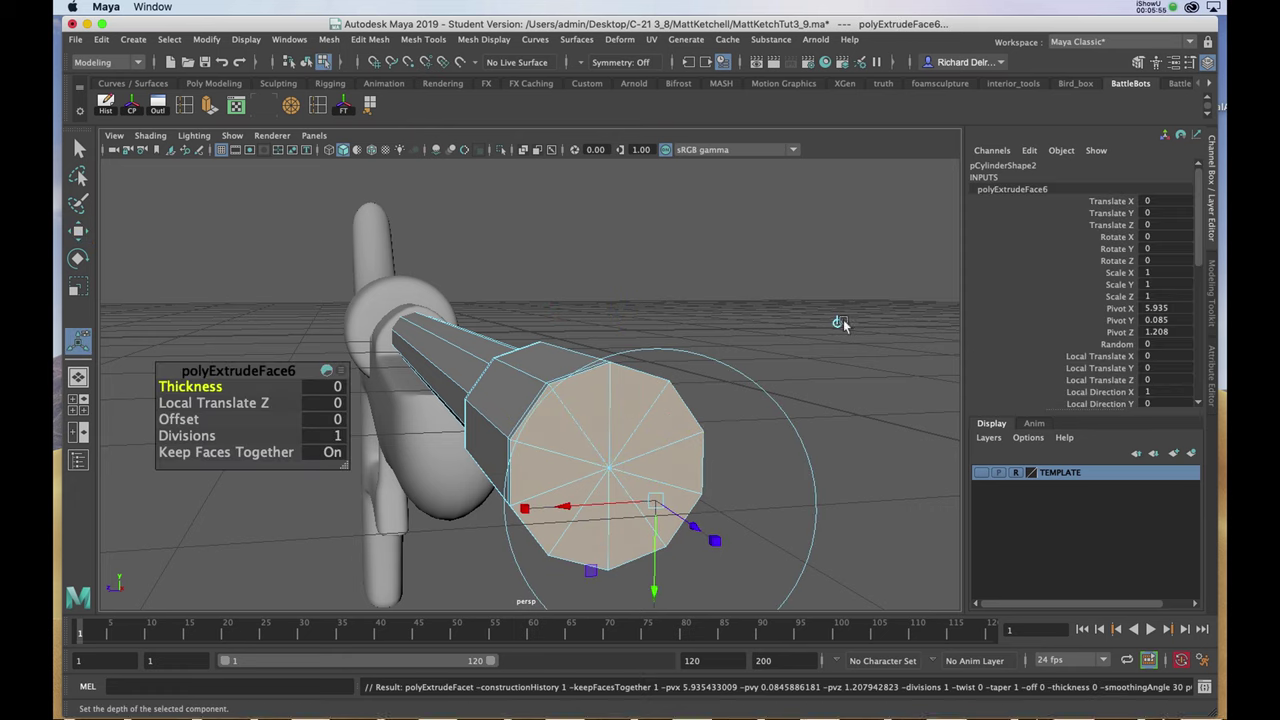
left_click(832, 322)
left_click_drag(608, 370, 609, 375)
left_click_drag(609, 471, 601, 472)
key("Delete")
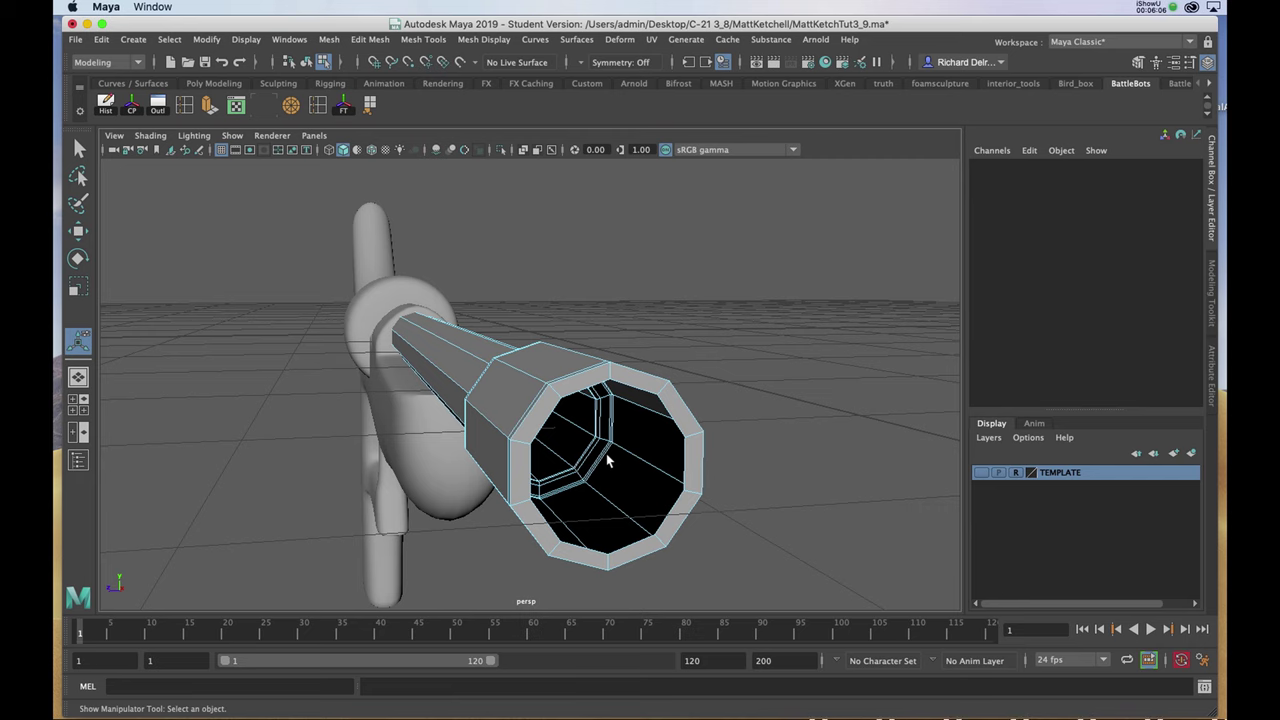
Step: Examine the opened muzzle and its rim from the front and side, both smoothed and unsmoothed
key("3")
left_click_drag(606, 454, 640, 446, "alt")
right_click_drag(640, 446, 620, 414, "alt")
left_click_drag(620, 413, 645, 393, "alt")
key("1")
key("e")
middle_click_drag(594, 456, 681, 409, "alt")
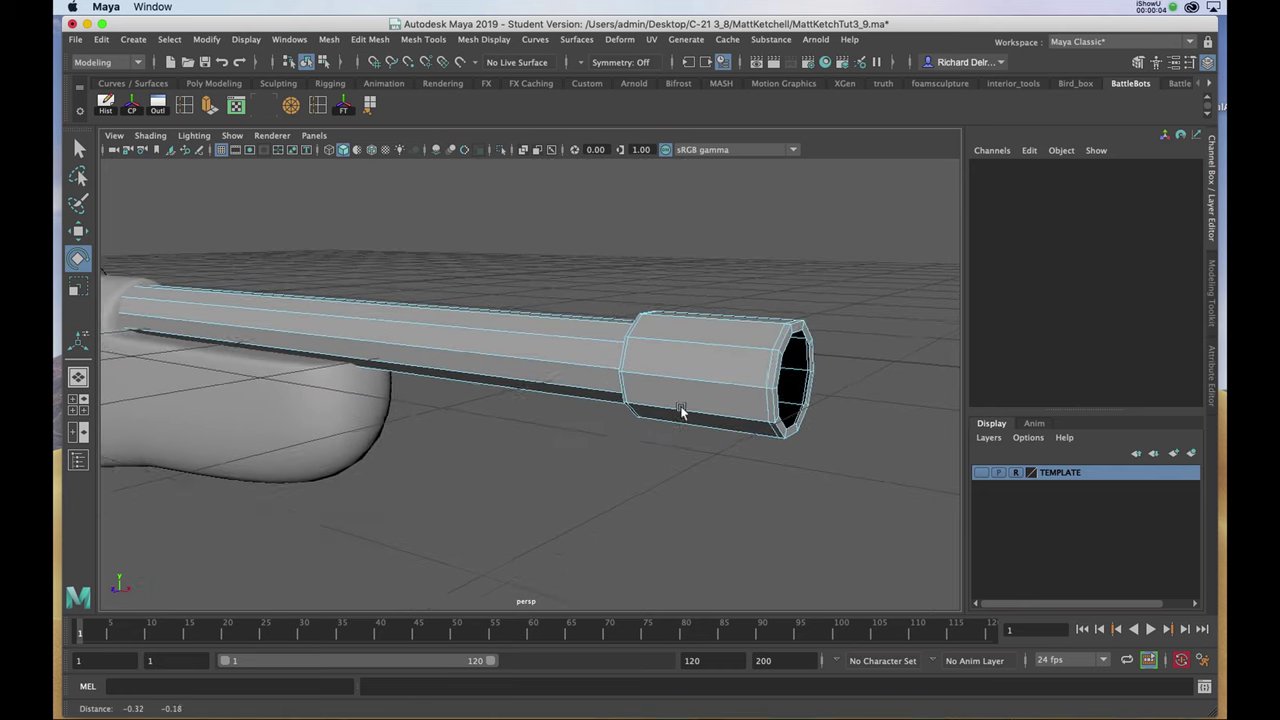
left_click_drag(680, 412, 614, 380, "alt")
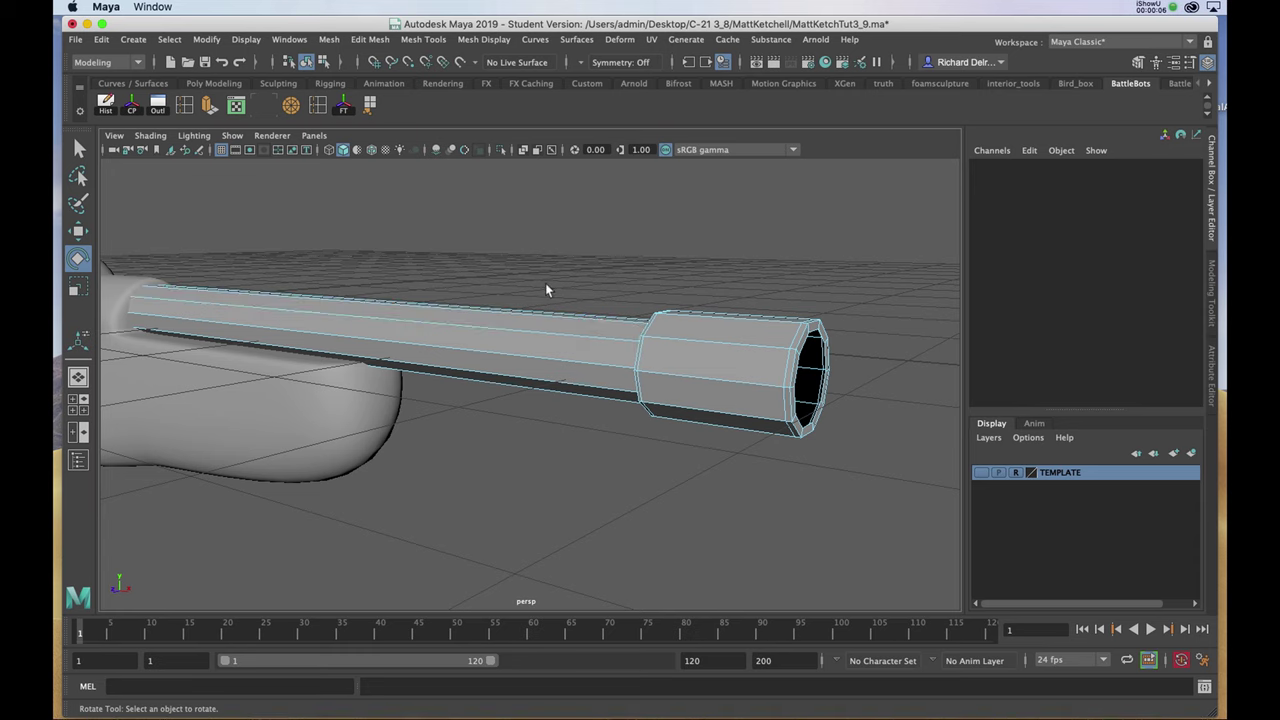
Step: Create a thin polygon cube beside the muzzle collar, about 0.532 wide, 0.463 high and 0.046 deep
key("space")
key("space")
key("space")
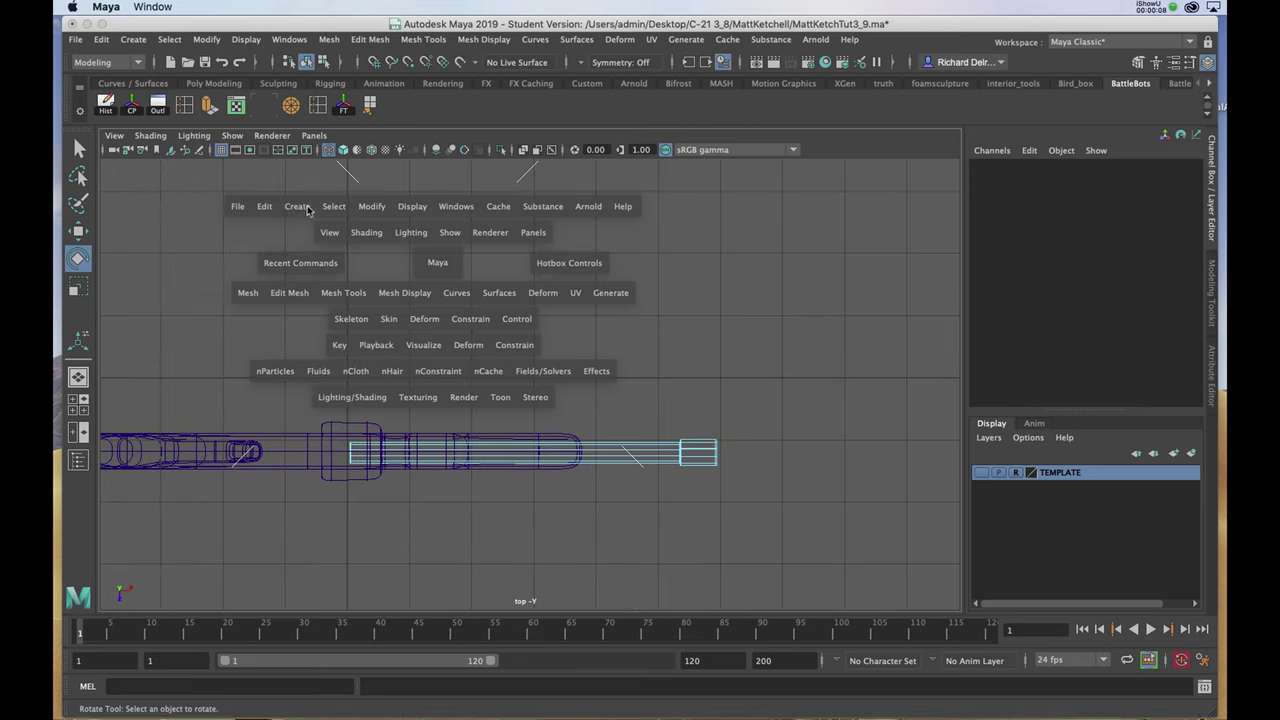
left_click(297, 207)
mouse_move(440, 277)
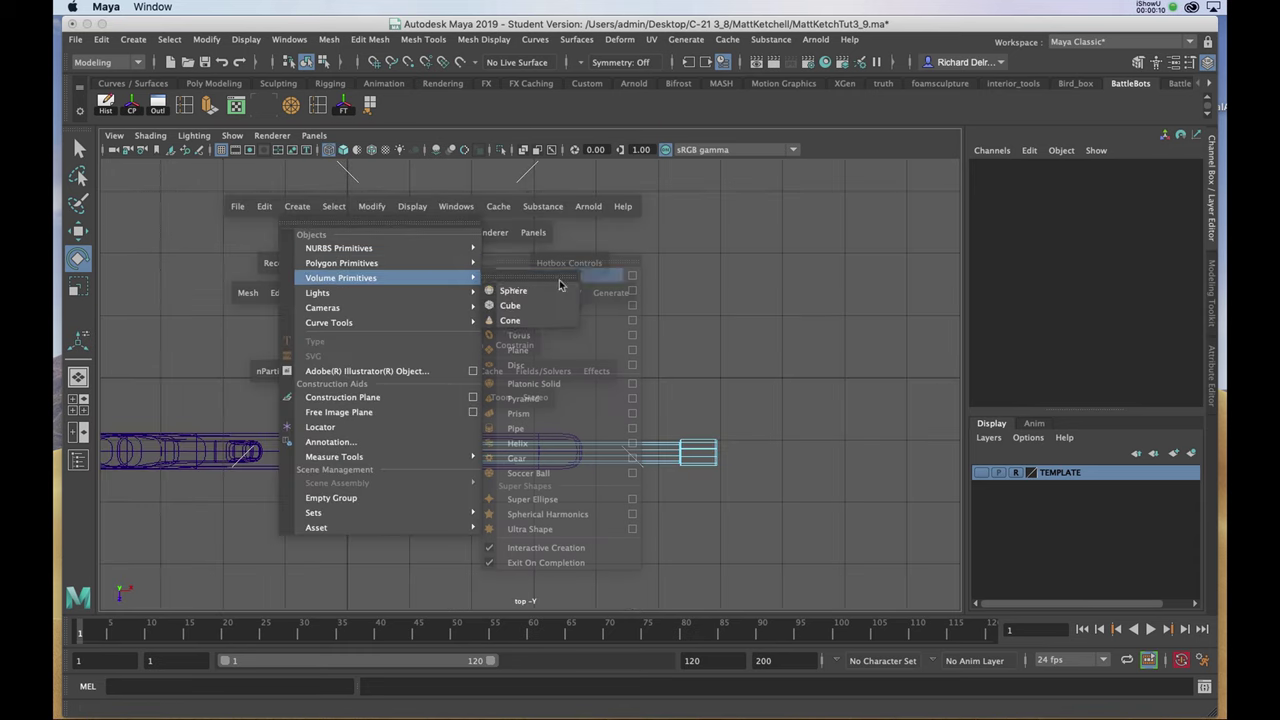
left_click(514, 291)
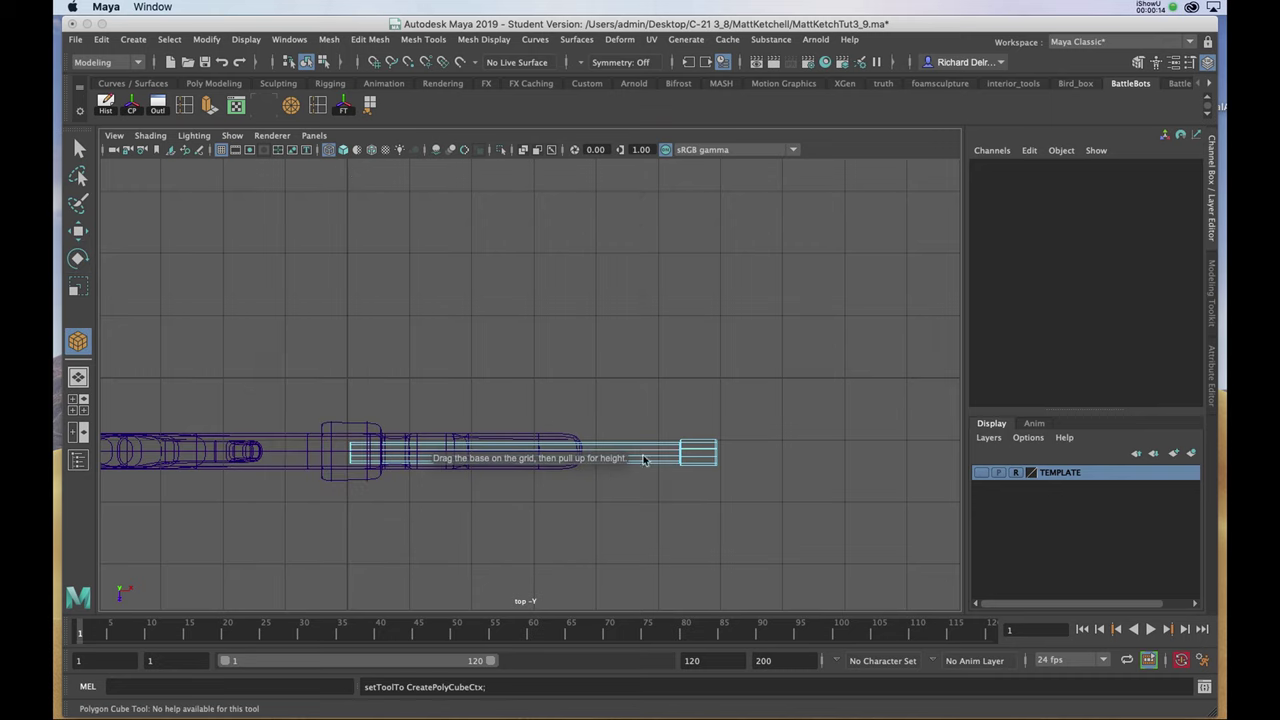
scroll(580, 424, "up", 5)
left_click_drag(478, 358, 628, 368)
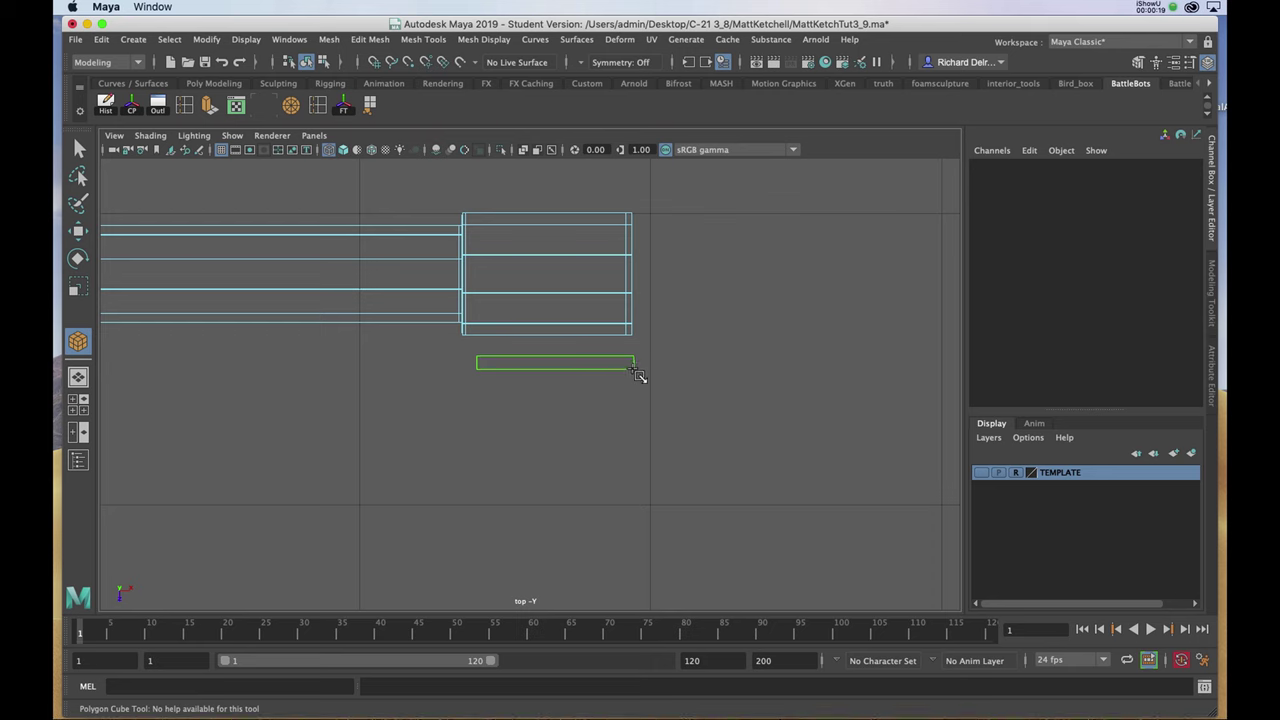
key("space")
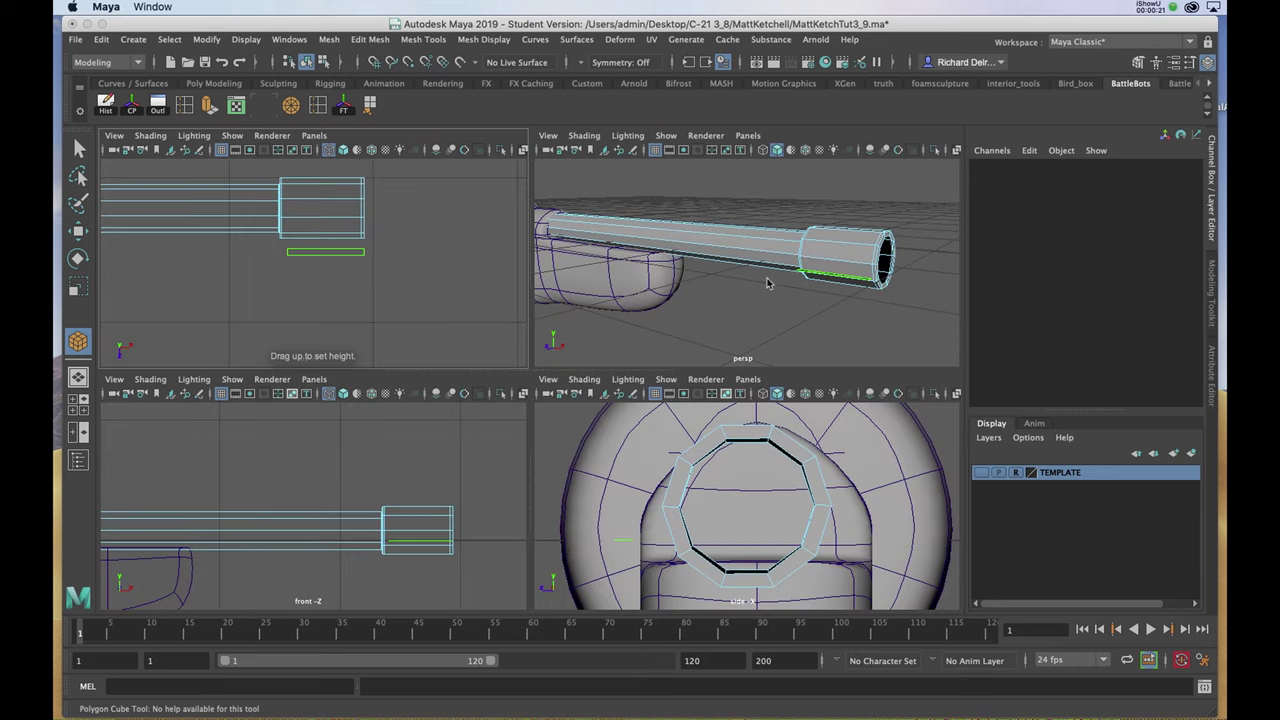
key("space")
mouse_move(656, 334)
left_mouse_down()
mouse_move(648, 268)
mouse_move(651, 318)
left_mouse_up()
key("w")
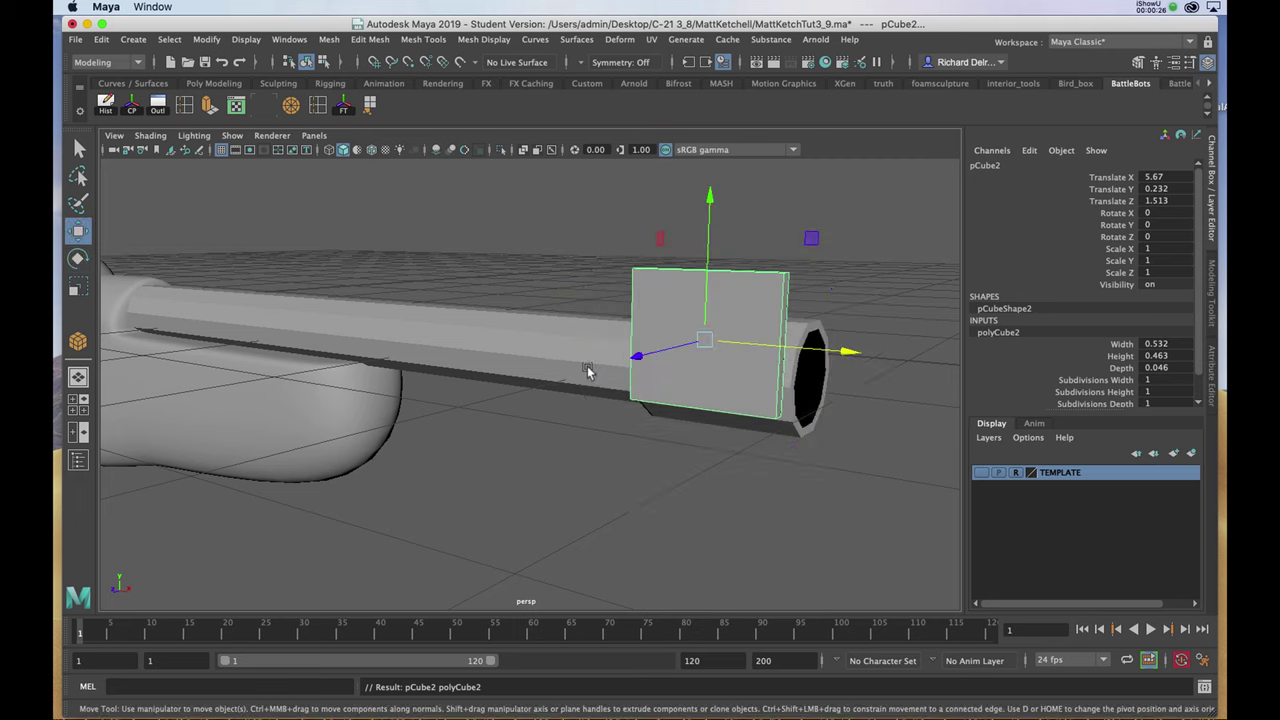
Step: Move the thin box onto the barrel's centre line in the top view, to X 5.639 and Z 1.209
key("space")
key("space")
left_click_drag(553, 447, 546, 360)
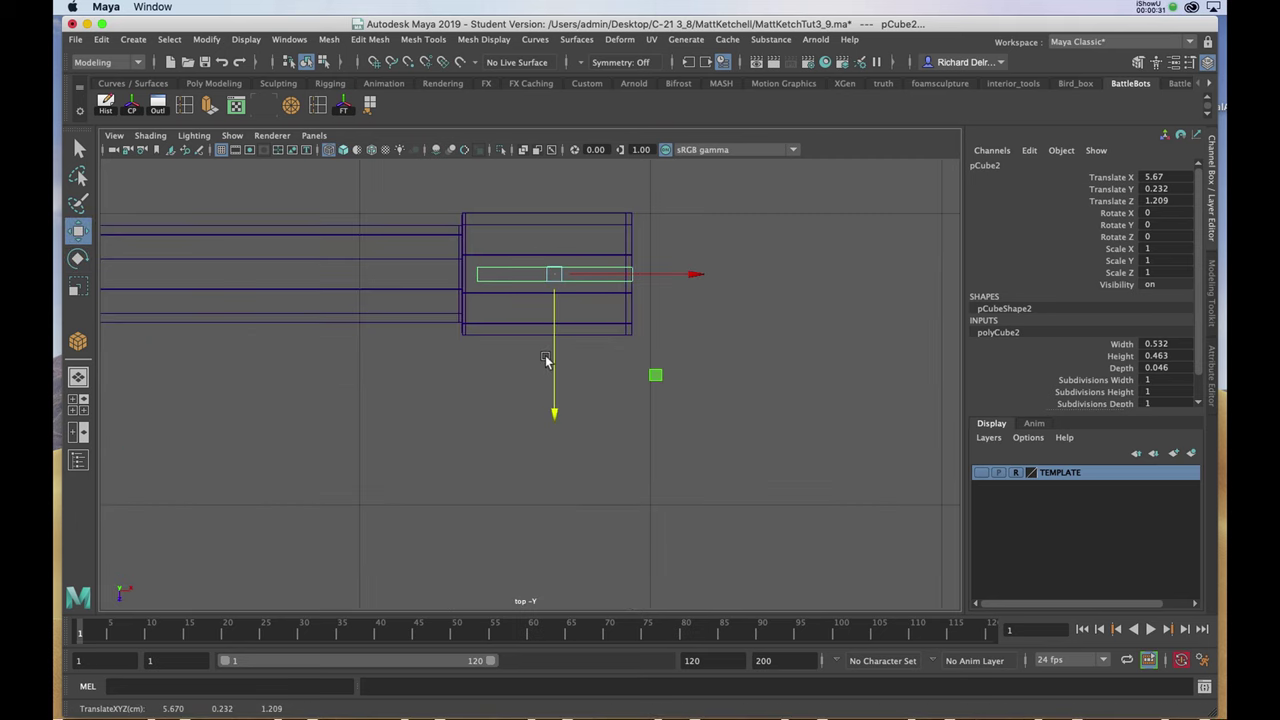
left_click_drag(656, 277, 648, 278)
key("space")
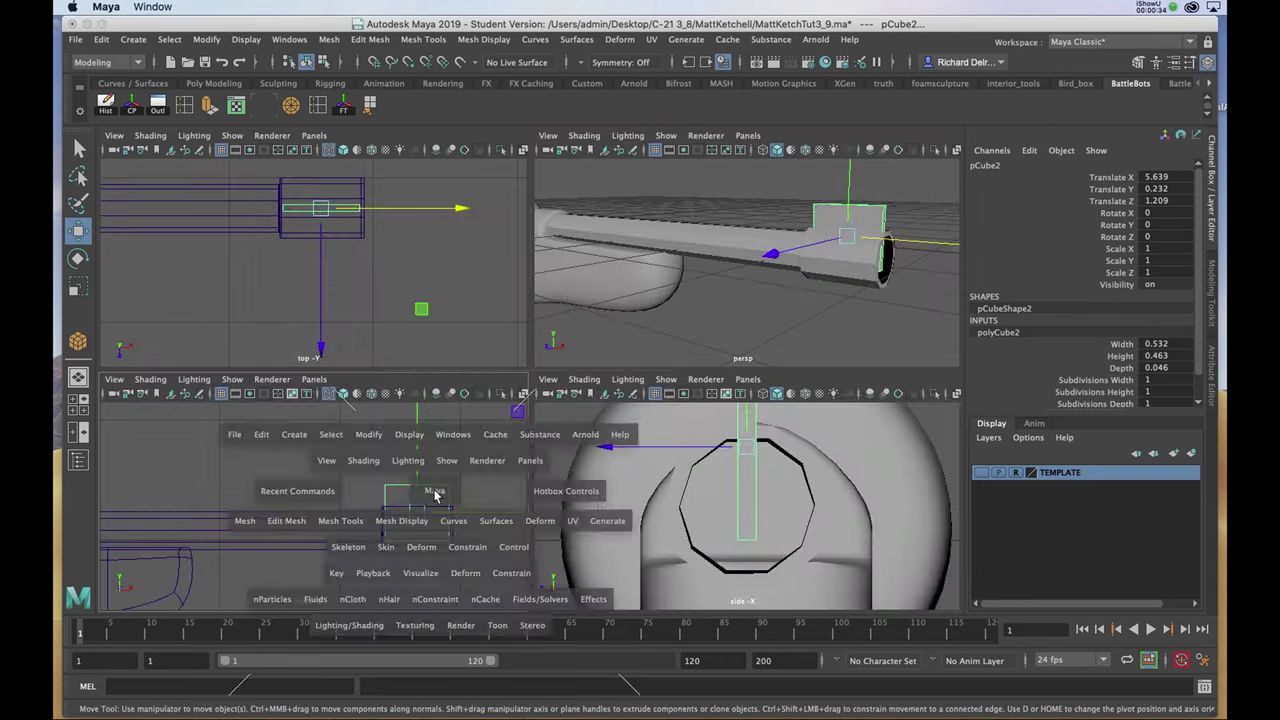
Step: Raise the thin box to Y 0.514 above the muzzle collar and slant its rear edge by shifting the upper rear vertices forward
key("space")
left_click_drag(740, 320, 740, 250)
right_click_drag(711, 271, 645, 272)
left_click_drag(632, 247, 773, 275)
right_click_drag(702, 317, 772, 297)
left_click(629, 275)
Step: Examine the slanted front sight on the muzzle collar in the perspective view
key("space")
key("space")
left_click_drag(807, 263, 712, 278, "alt")
right_click_drag(712, 278, 699, 311, "alt")
left_click_drag(699, 310, 807, 318, "alt")
middle_click_drag(807, 318, 725, 367, "alt")
left_click(735, 320)
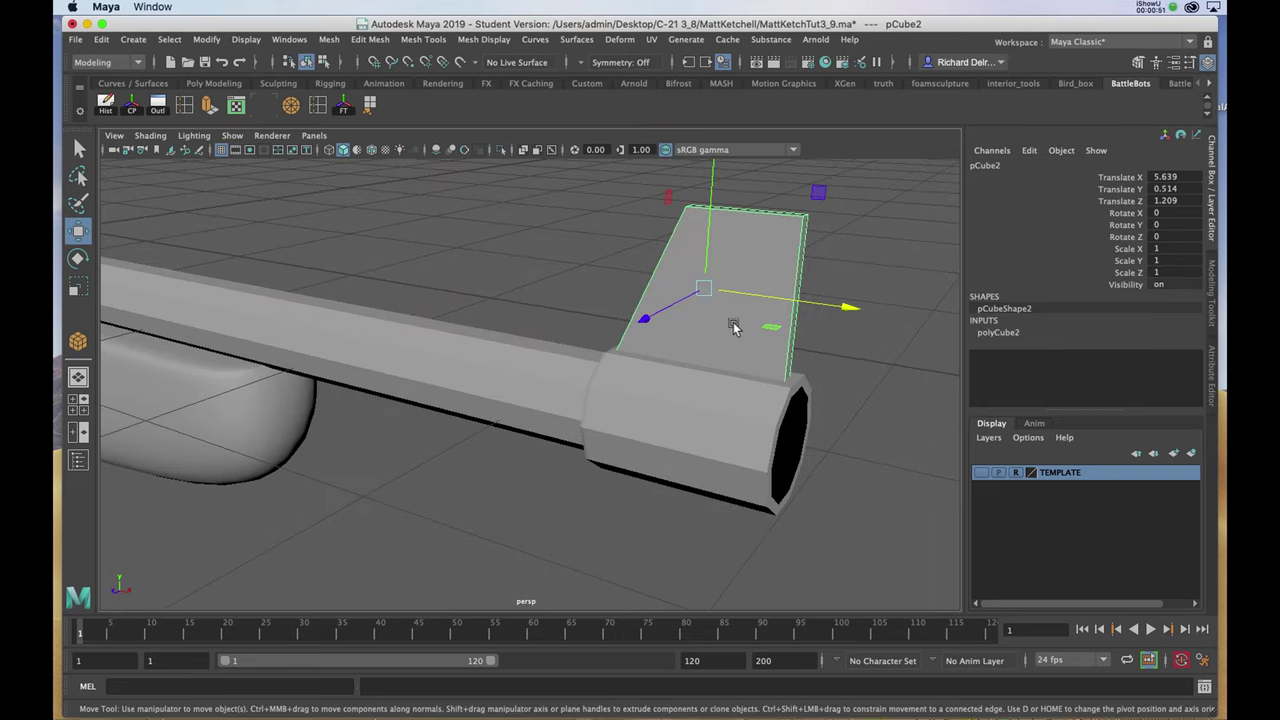
Step: Move the front sight's pivot straight down to its base on the collar's upper edge in the front view
key("space")
key("space")
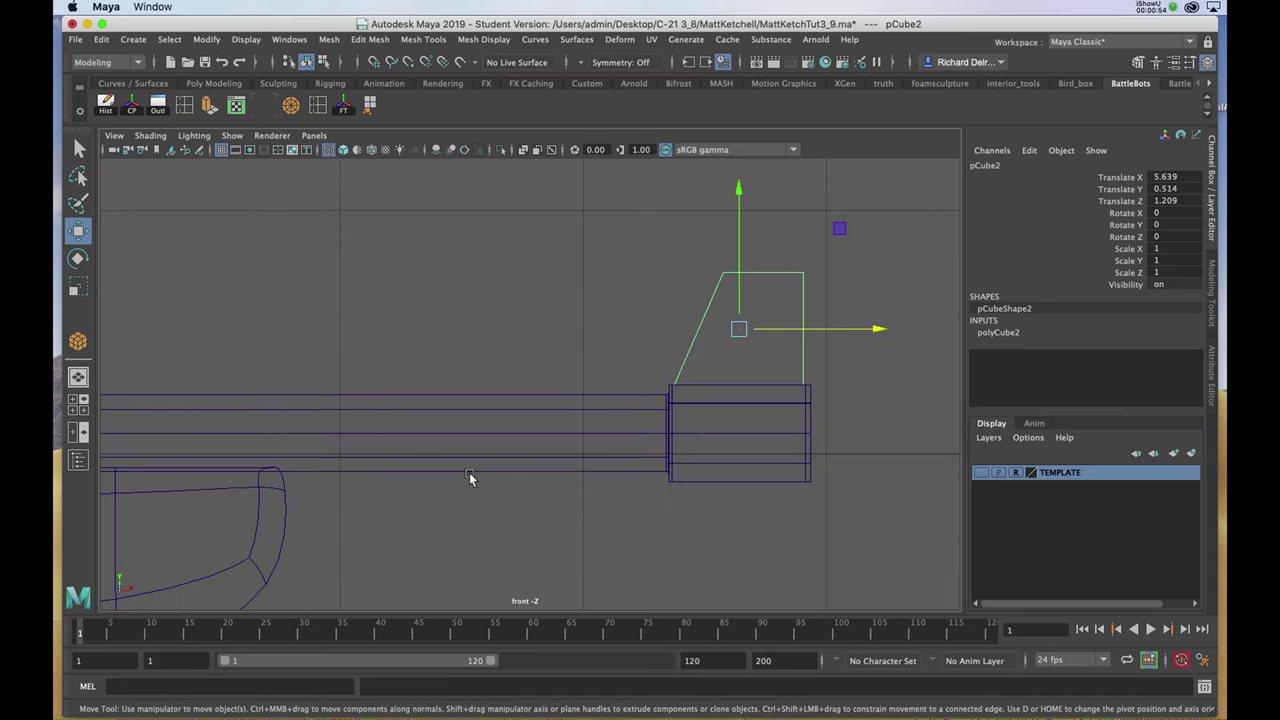
key("e")
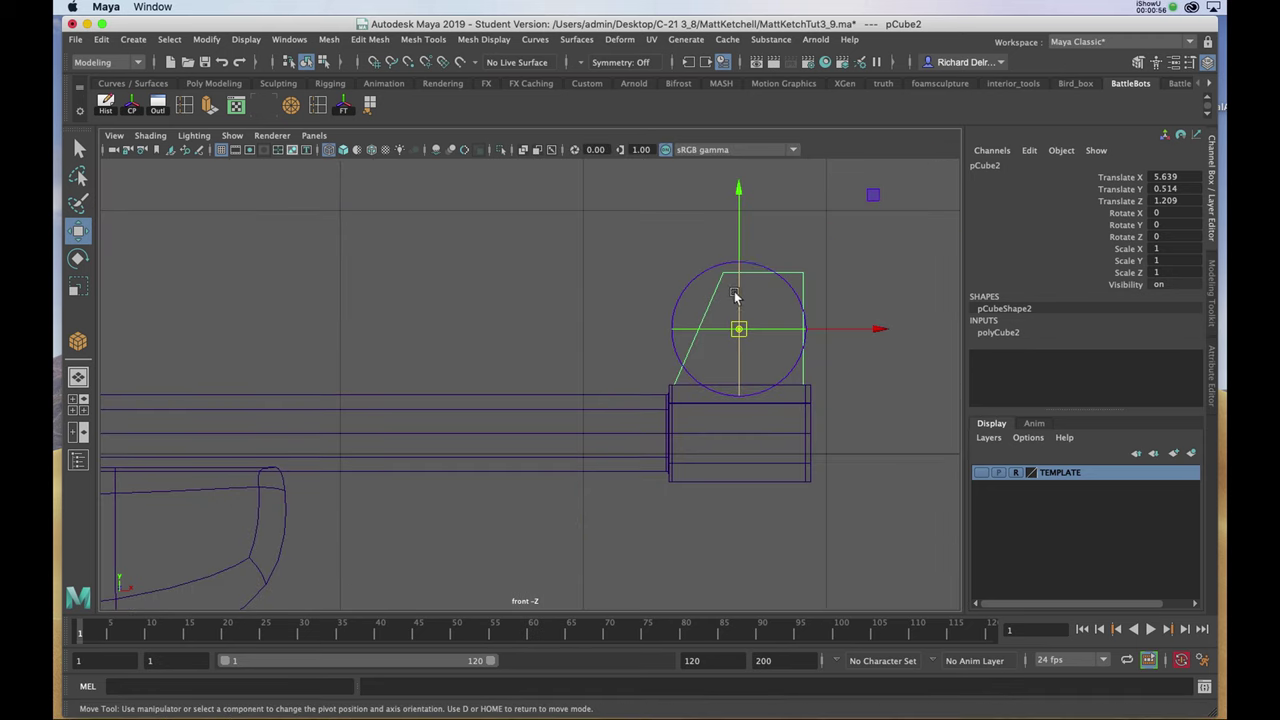
key("w")
key("d")
left_click_drag(740, 225, 744, 282)
key("d")
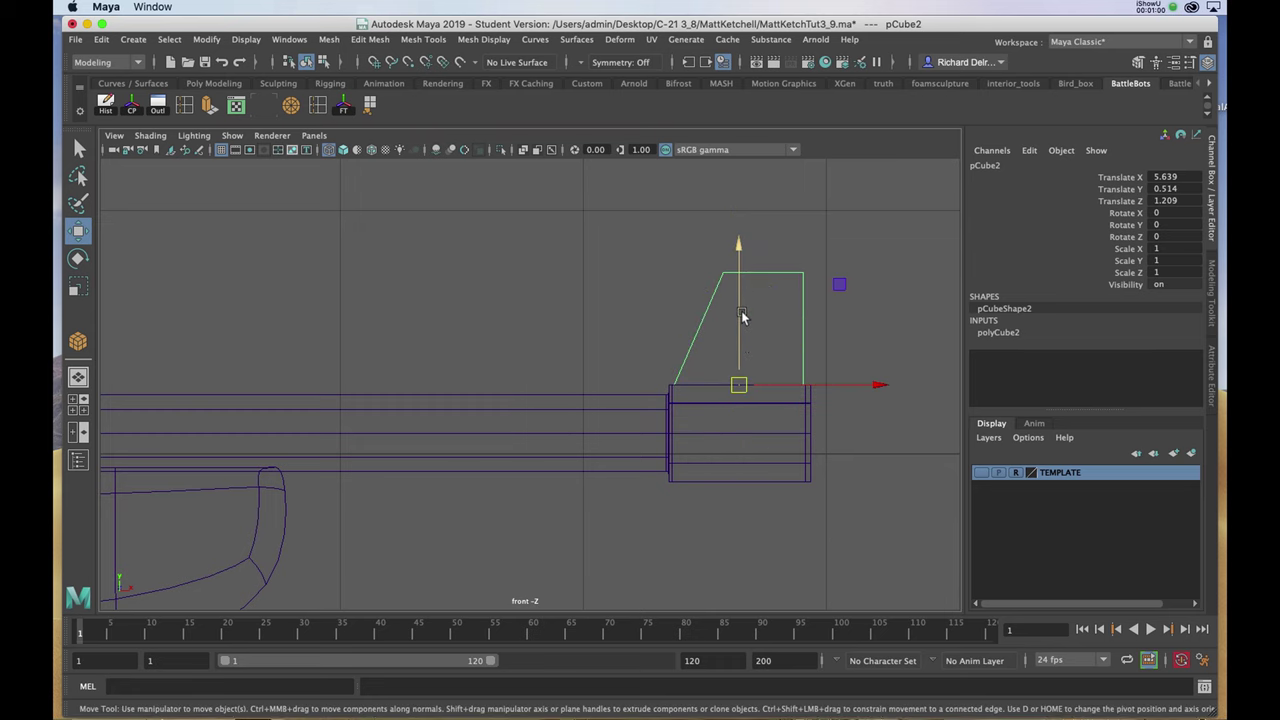
Step: Scale the front sight uniformly to about 0.805 from its base, and fine-tune its height and length
key("r")
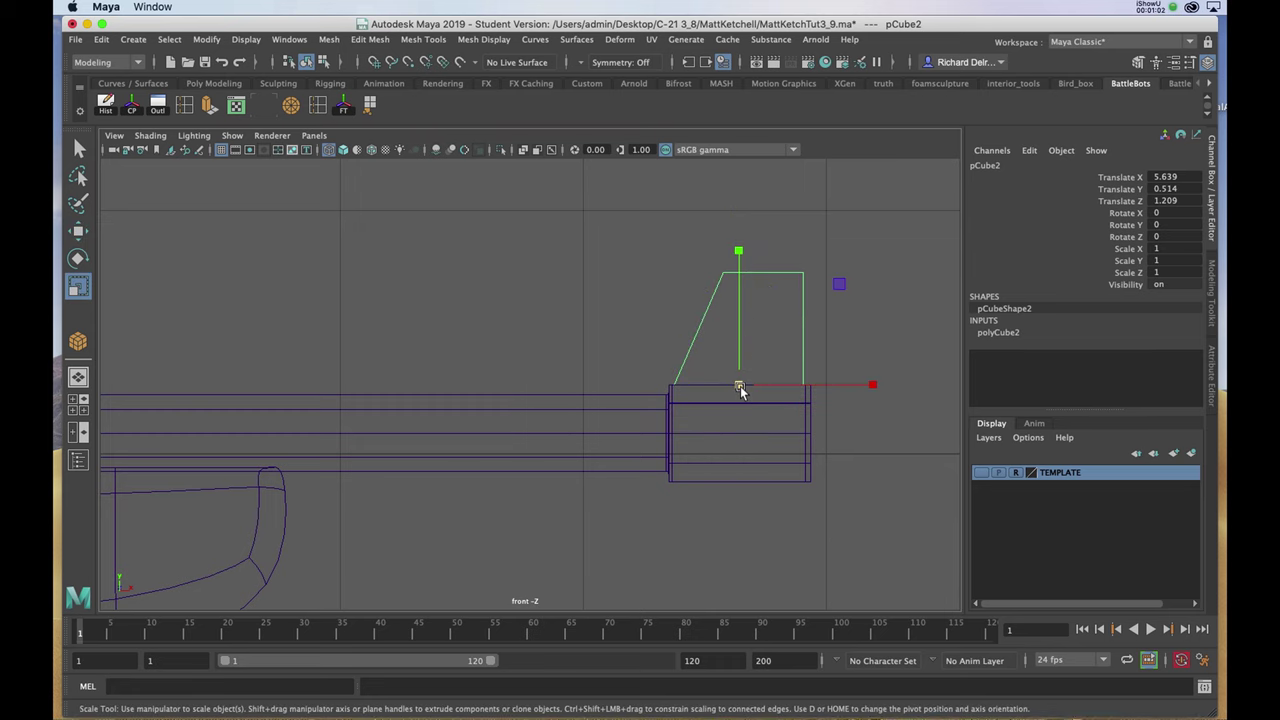
left_click_drag(740, 390, 714, 397)
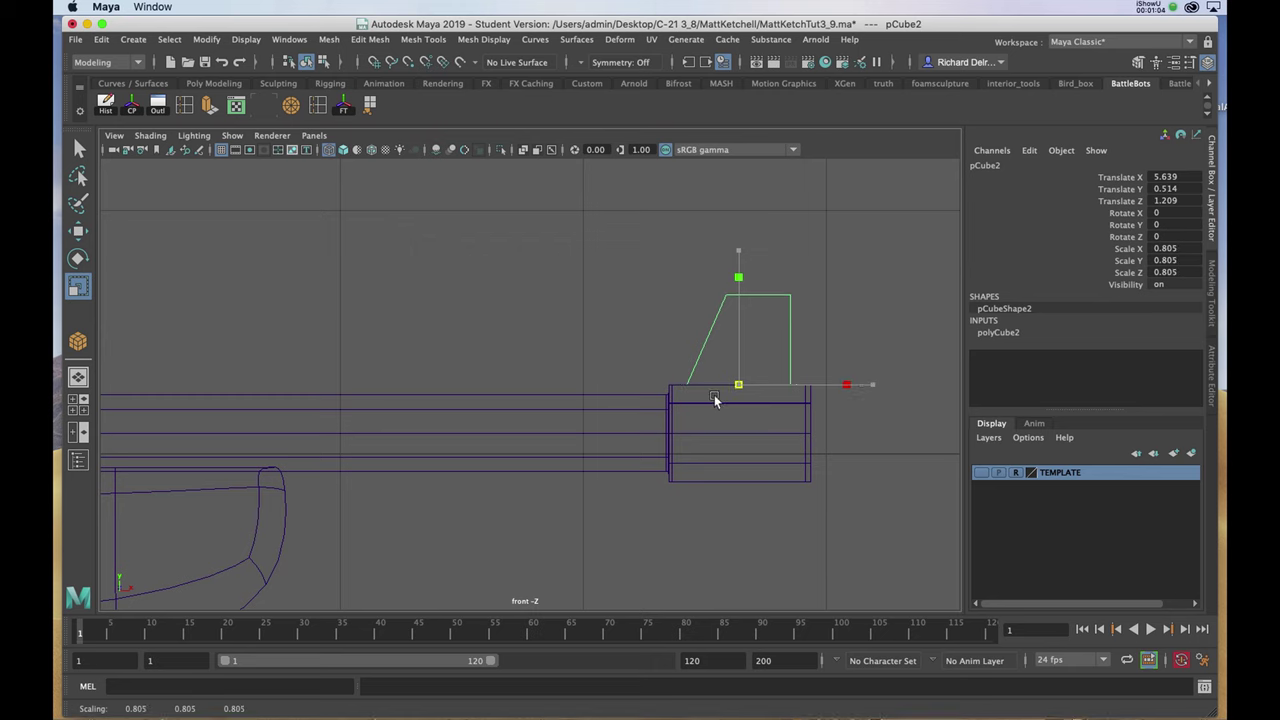
left_click_drag(739, 251, 739, 256)
left_click_drag(872, 384, 882, 384)
Step: Deselect the sight and examine the whole rifle with its new front sight in the perspective view
key("space")
key("space")
left_click_drag(800, 257, 844, 260, "alt")
key("a")
left_click(388, 404)
key("f")
left_click(579, 250)
left_click(718, 369)
left_click(631, 312)
middle_click_drag(631, 312, 520, 348, "alt")
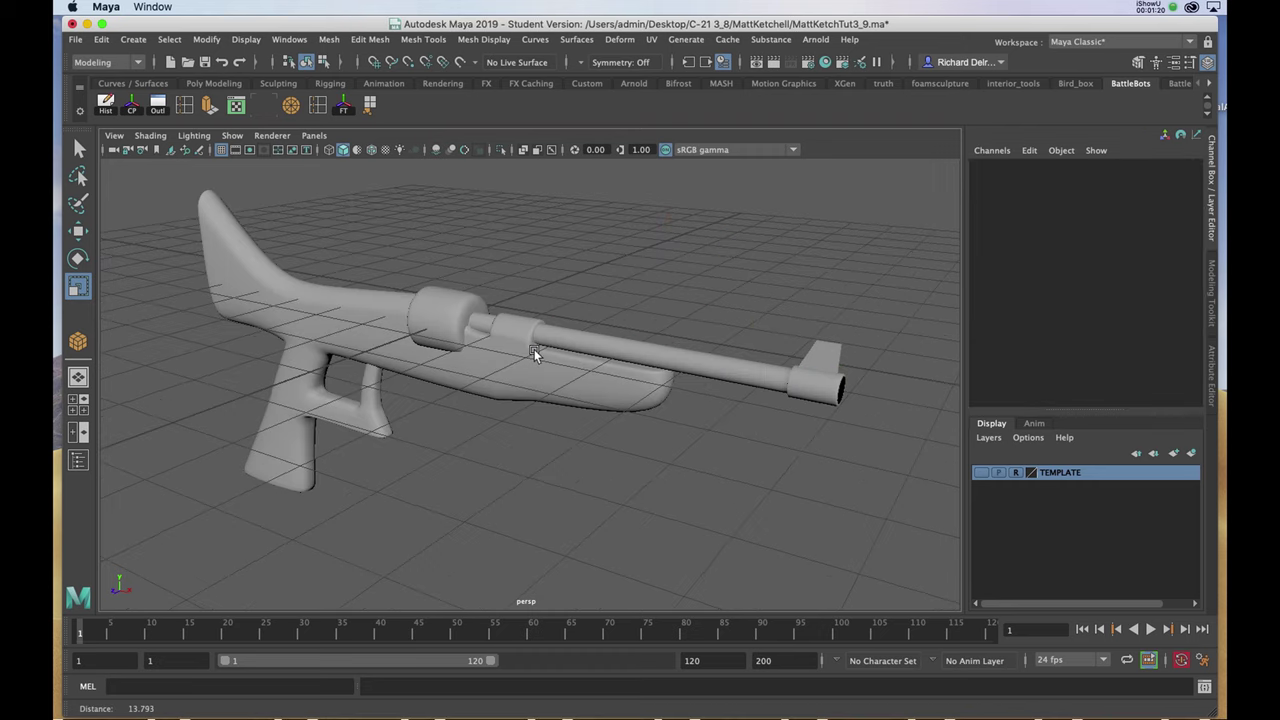